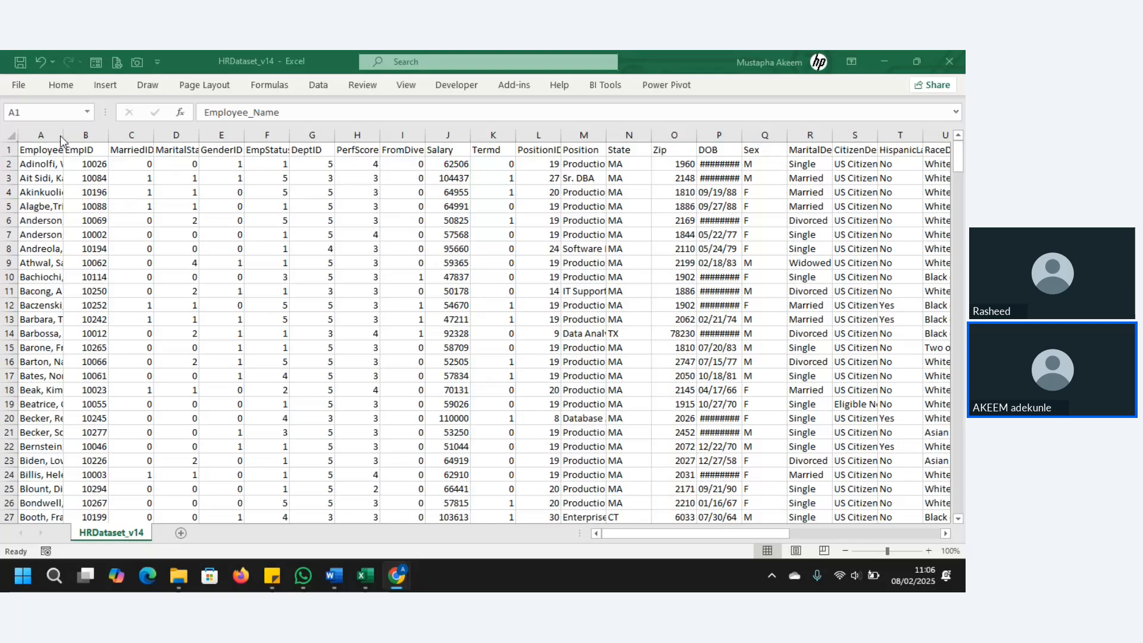
Widen the Employee_Name and DOB columns so that their entries are fully readable
left_click_drag(63, 136, 123, 149)
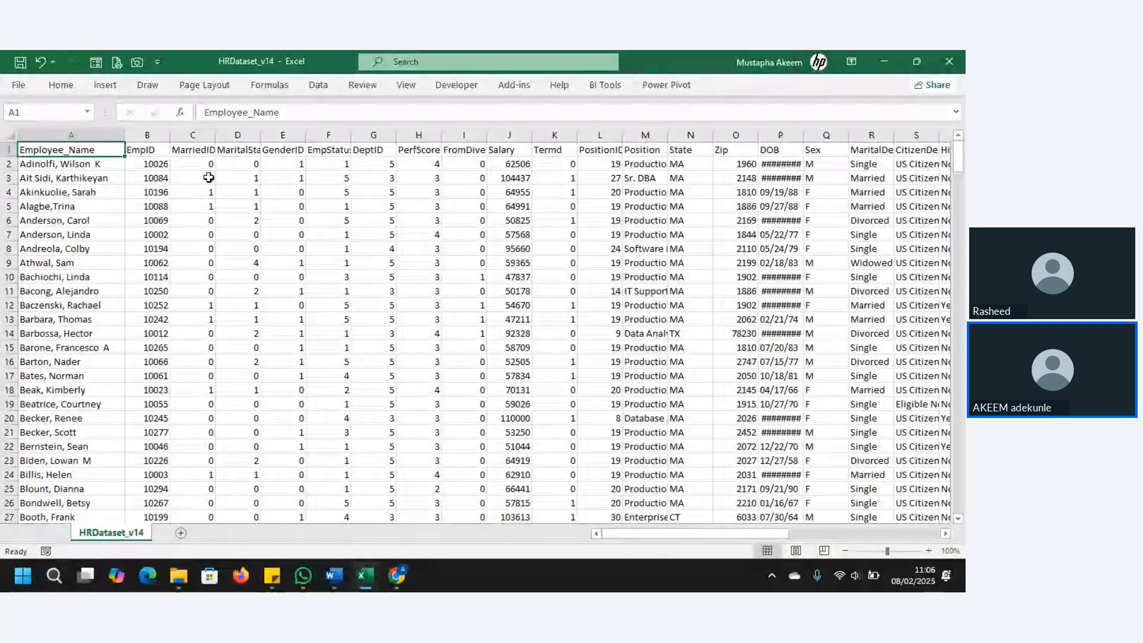
left_click(191, 135)
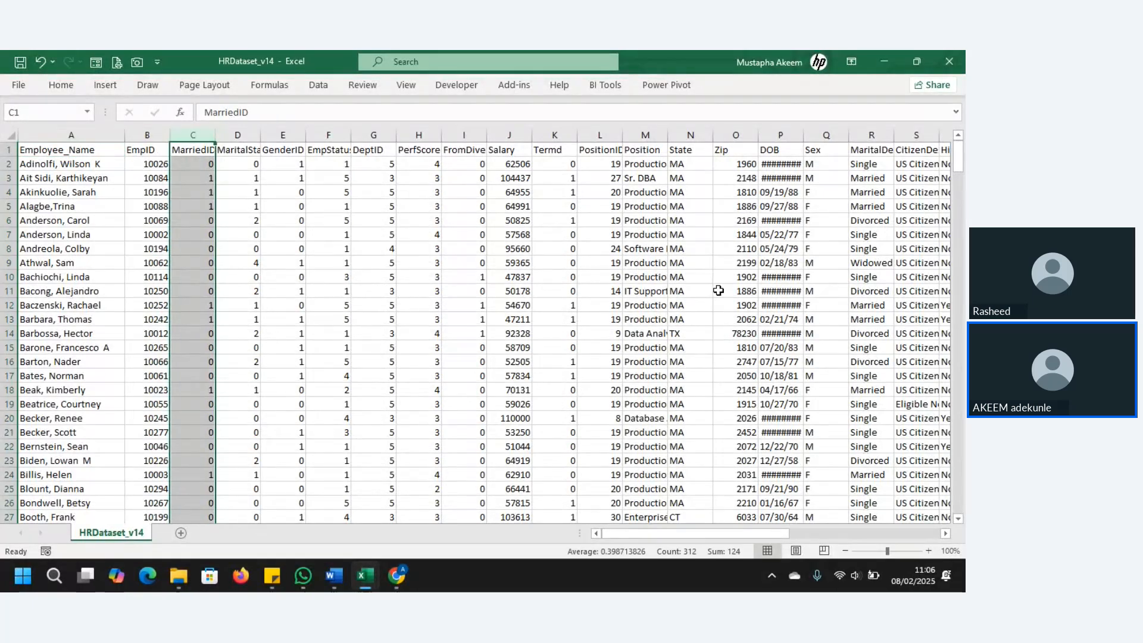
left_click_drag(805, 131, 832, 132)
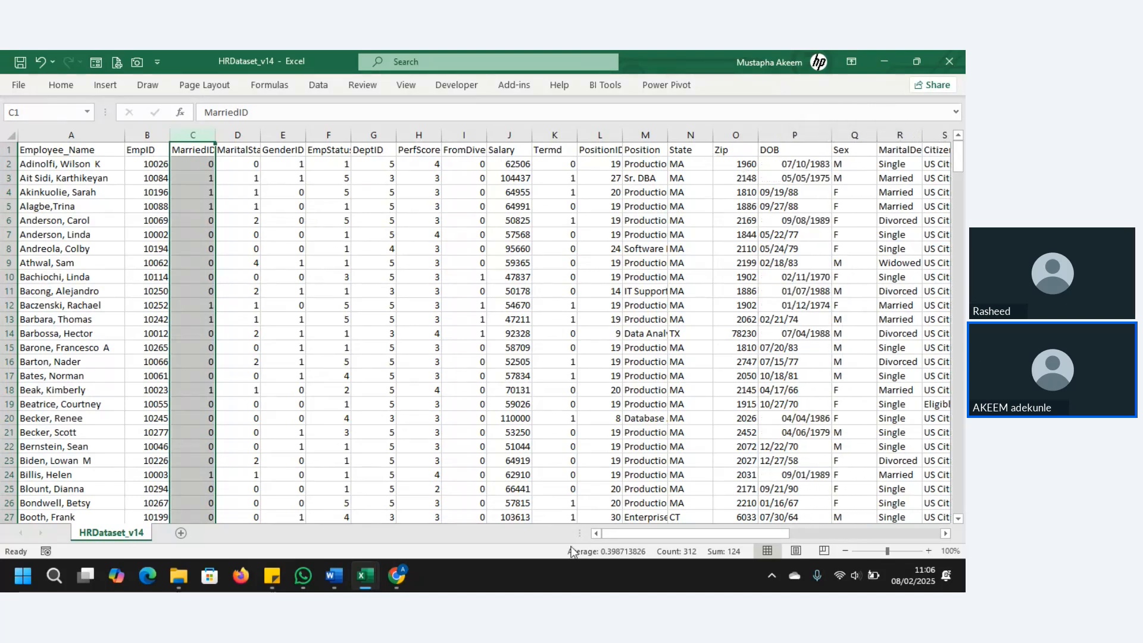
left_click_drag(634, 532, 603, 538)
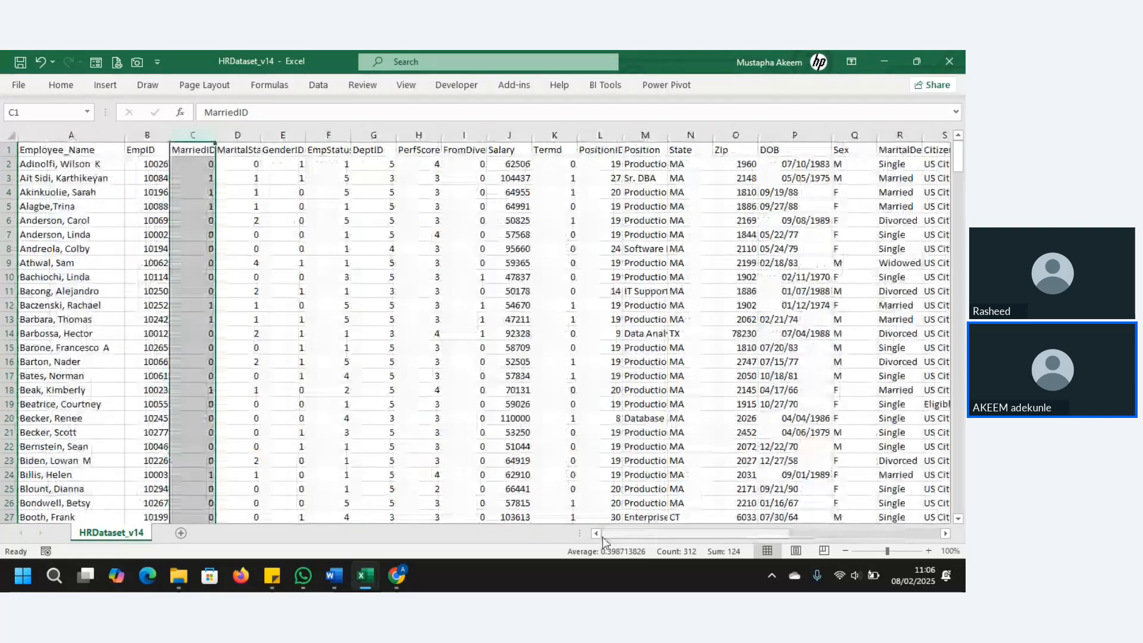
left_click(348, 293)
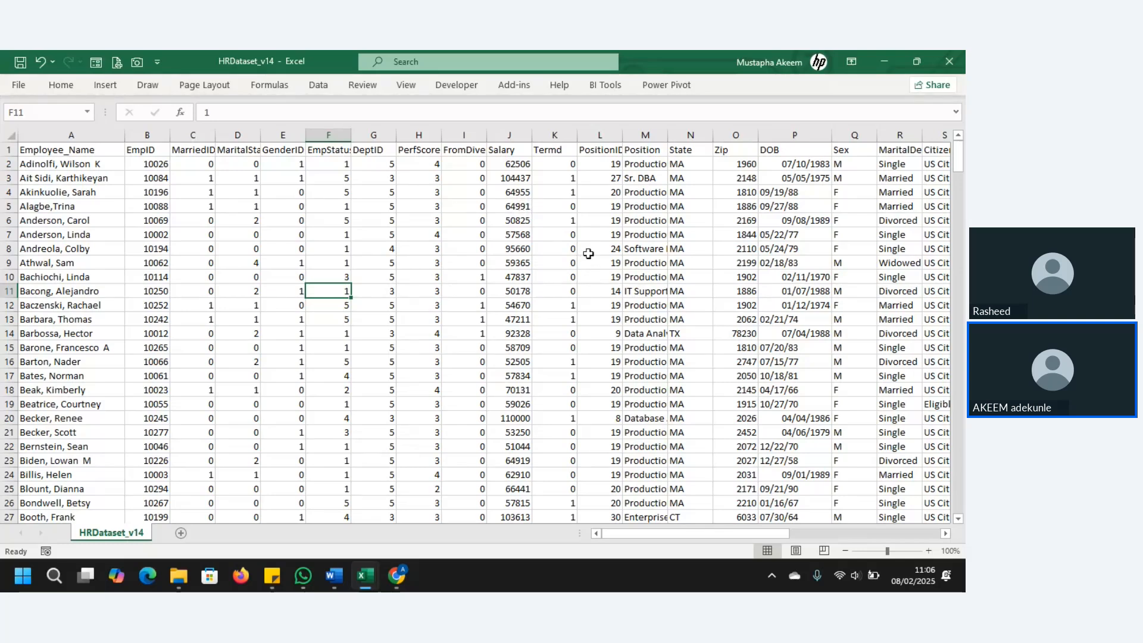
Convert the dataset range A1:AJ312 to a table with headers and load it into Power Query Editor
left_click(317, 86)
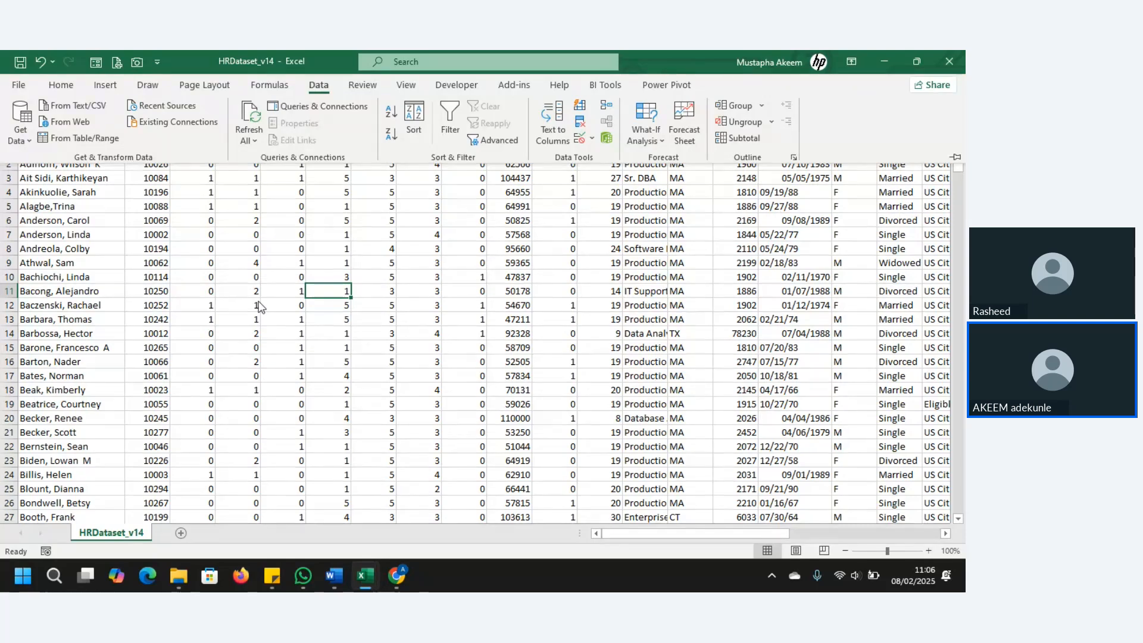
left_click(85, 139)
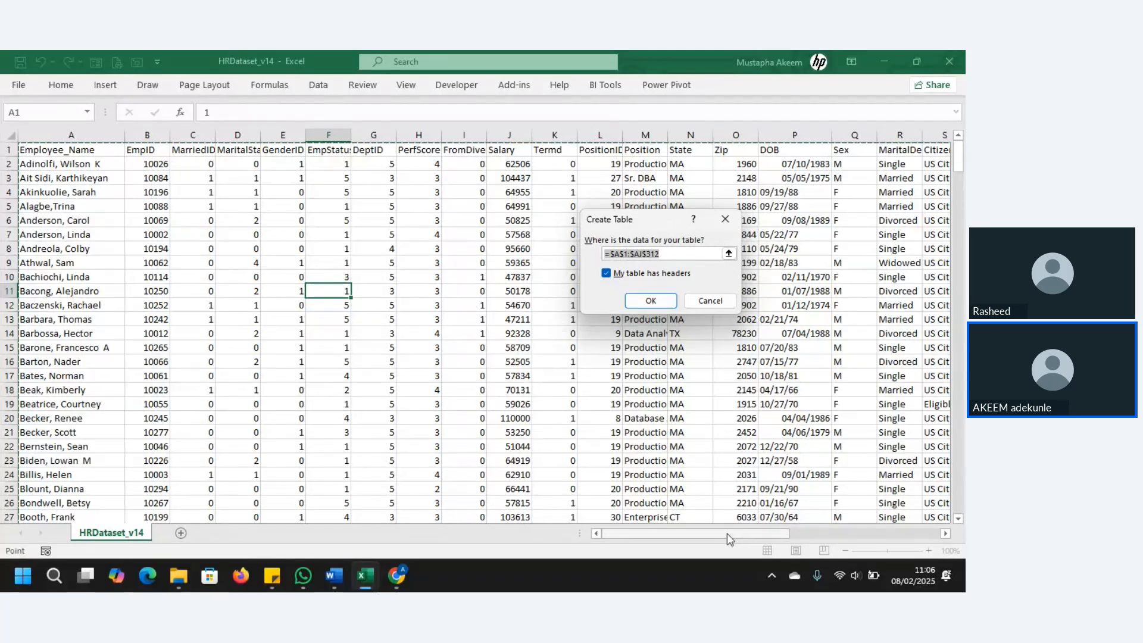
left_click_drag(727, 536, 905, 499)
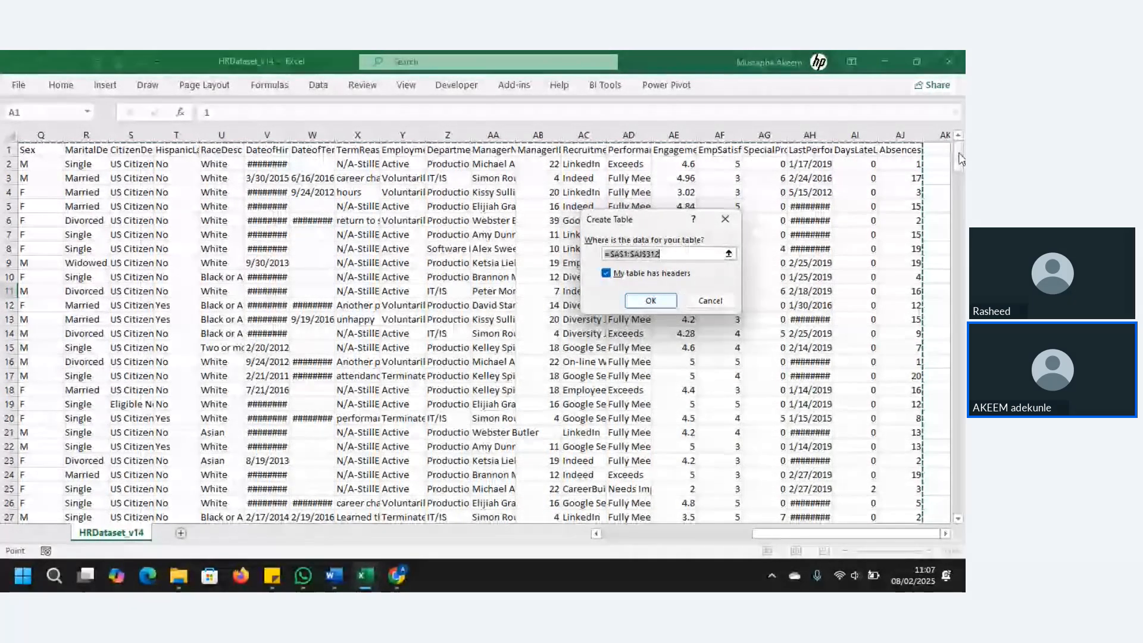
left_click_drag(960, 158, 959, 494)
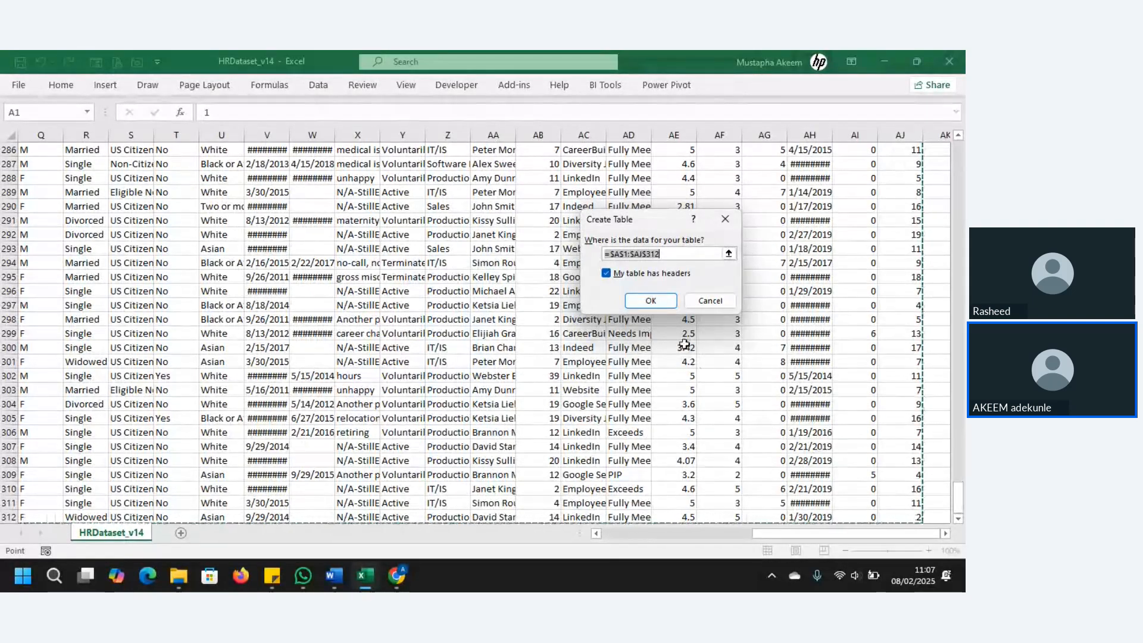
left_click(958, 519)
left_click(959, 520)
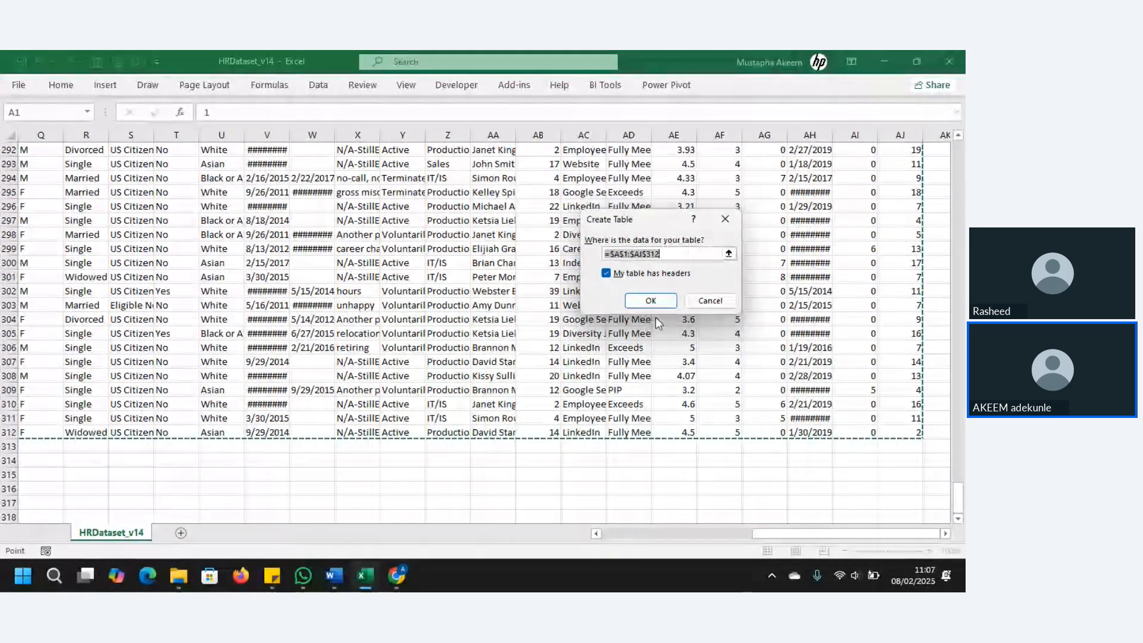
left_click(650, 301)
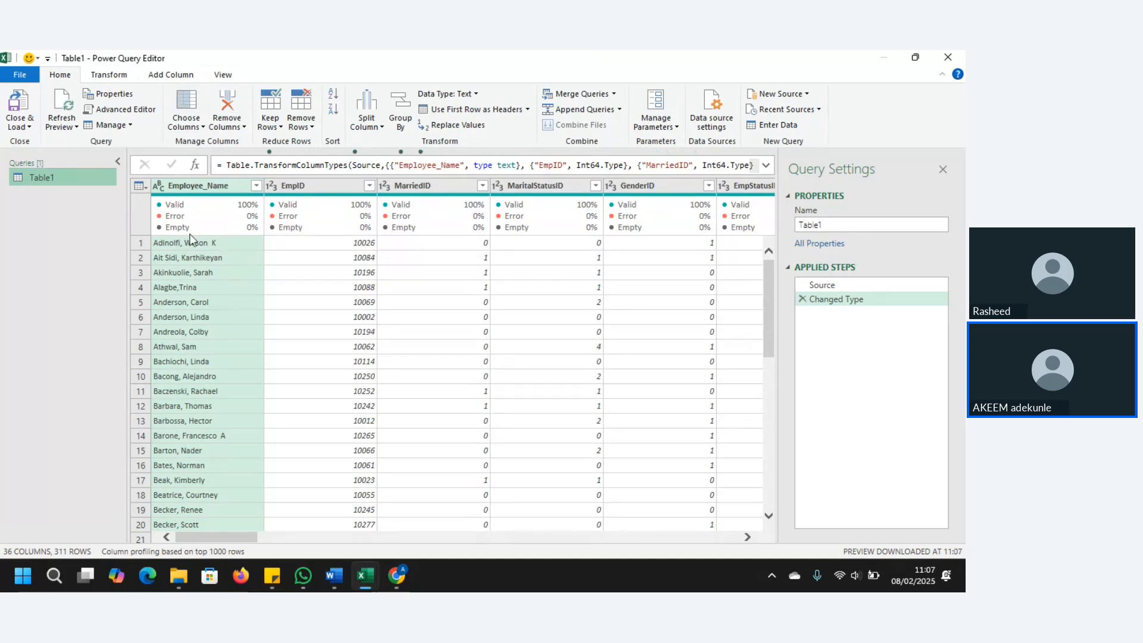
Turn the column quality preview off and on again to compare the data view
left_click(225, 77)
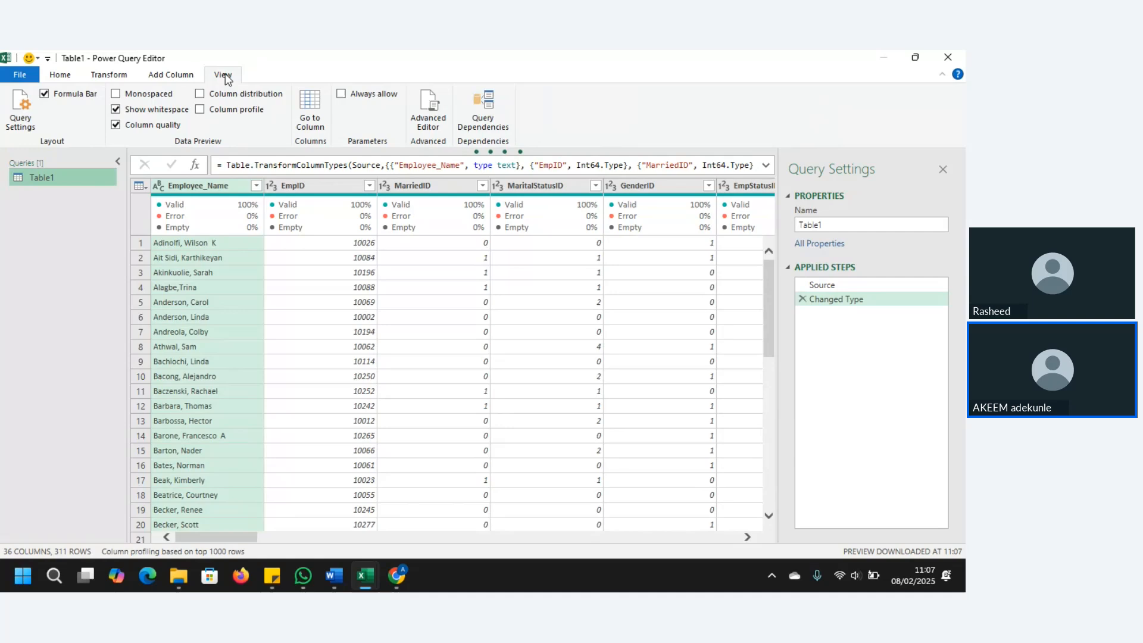
left_click(117, 126)
left_click(118, 126)
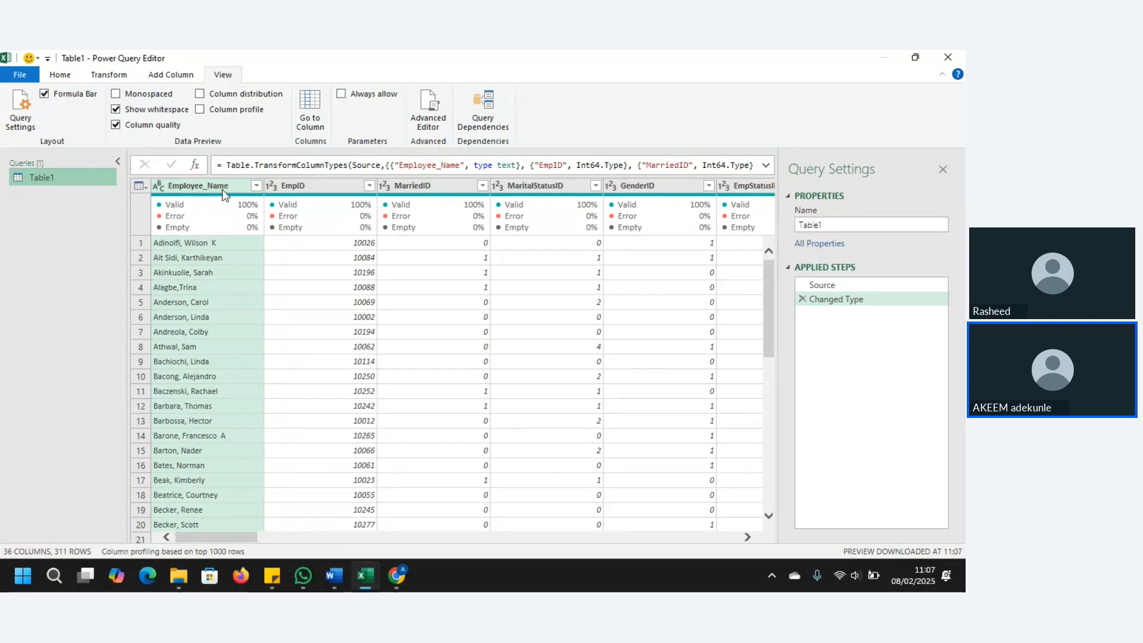
left_click(116, 126)
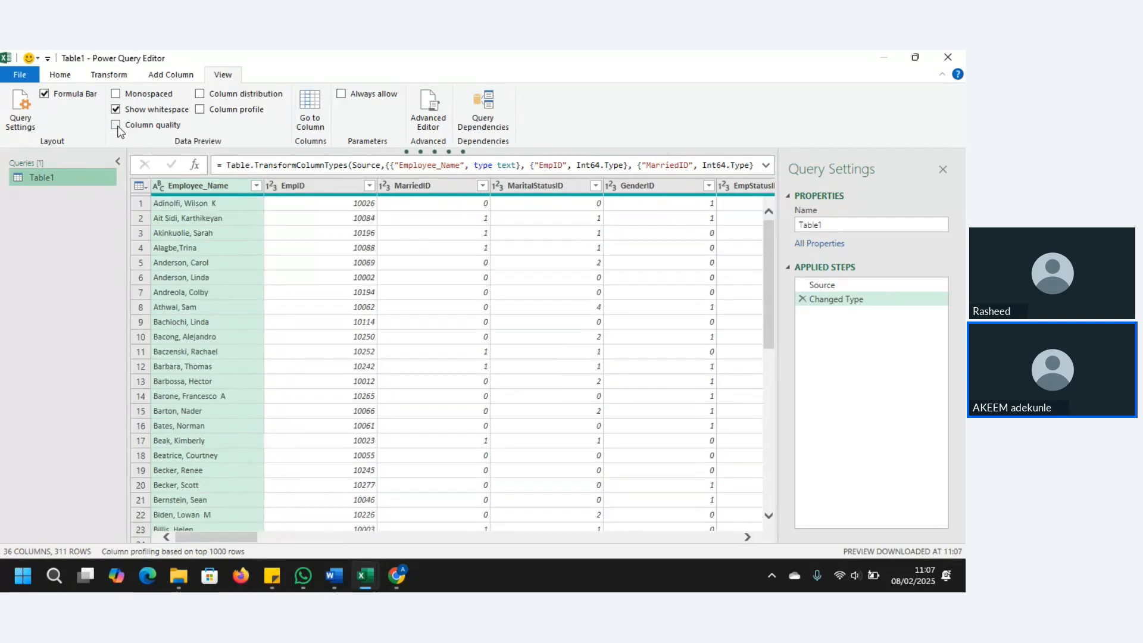
left_click(116, 126)
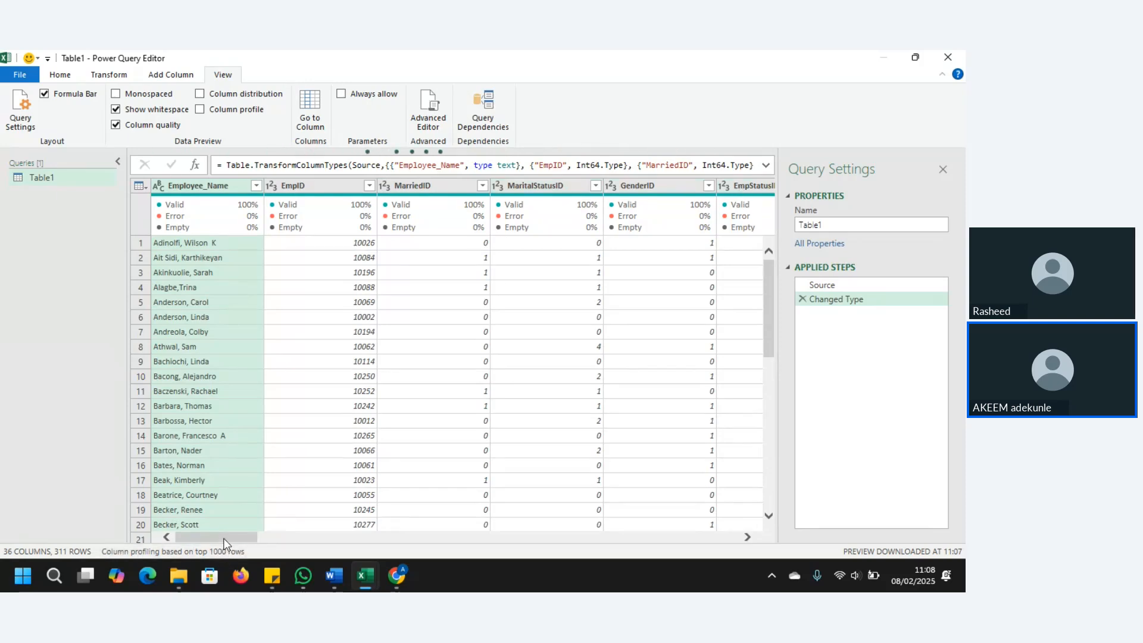
Set the Employee_Name column's data type to Text
left_click_drag(225, 538, 172, 534)
left_click(158, 187)
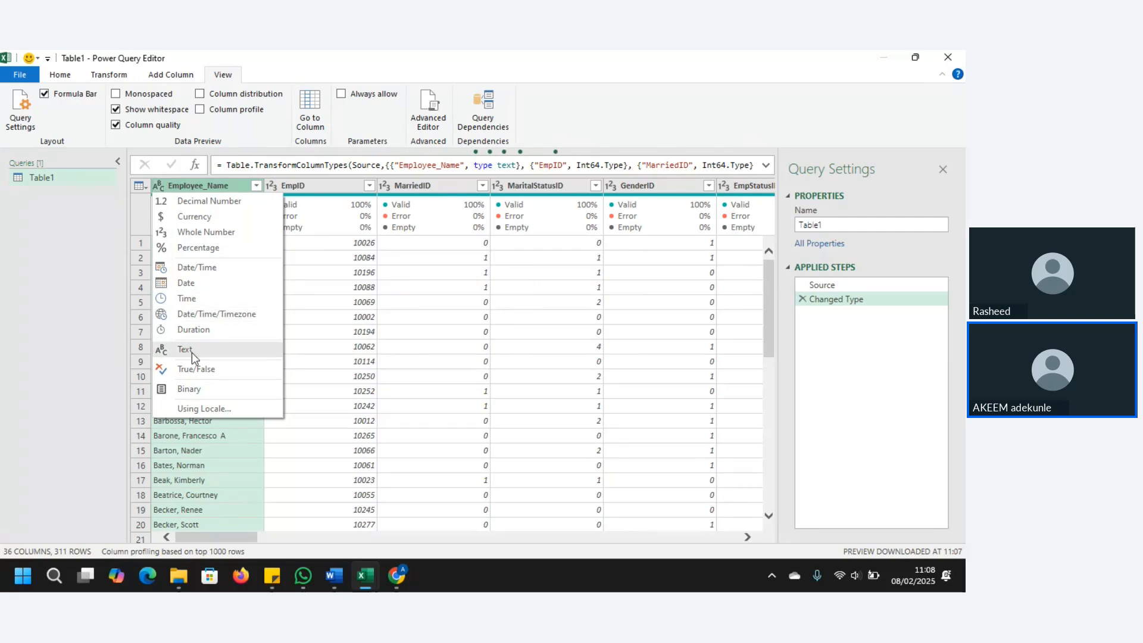
left_click(192, 349)
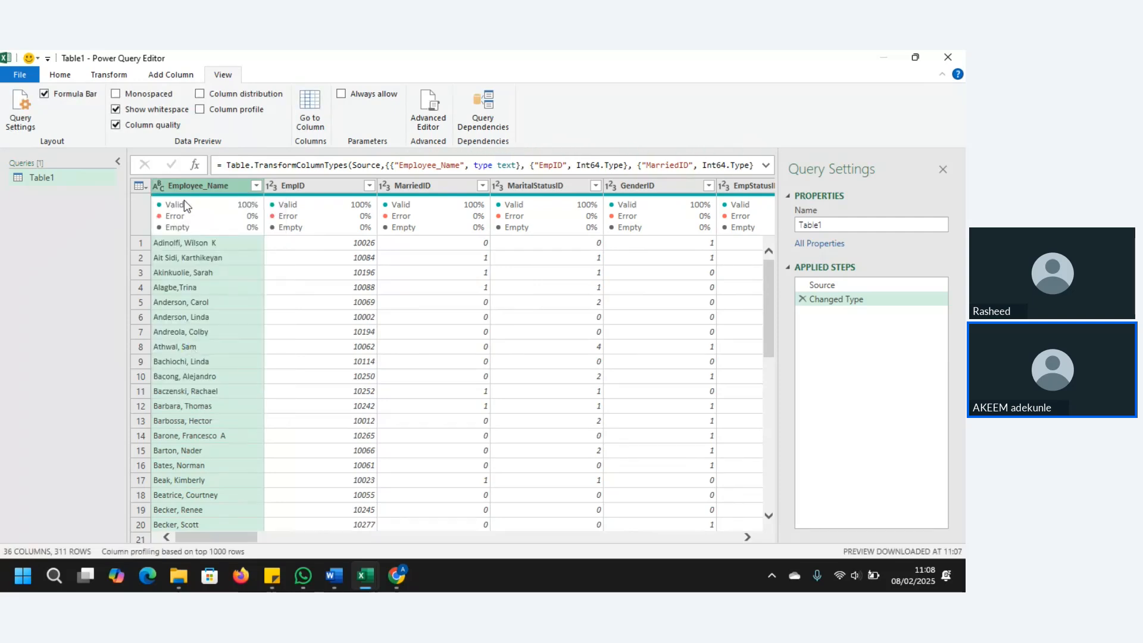
left_click(271, 185)
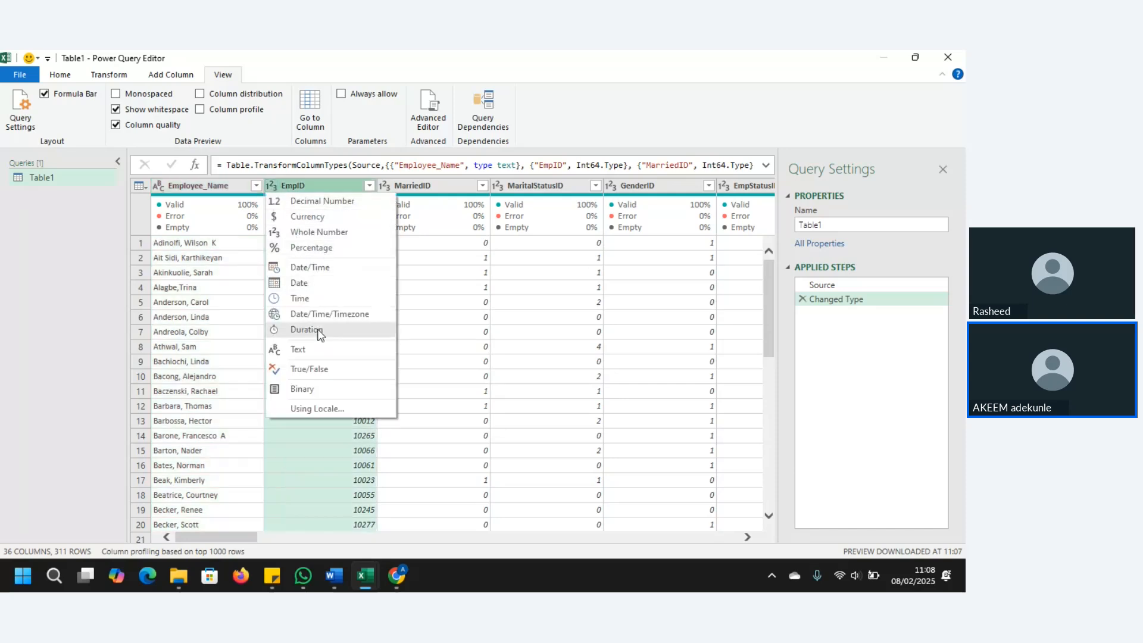
left_click(313, 348)
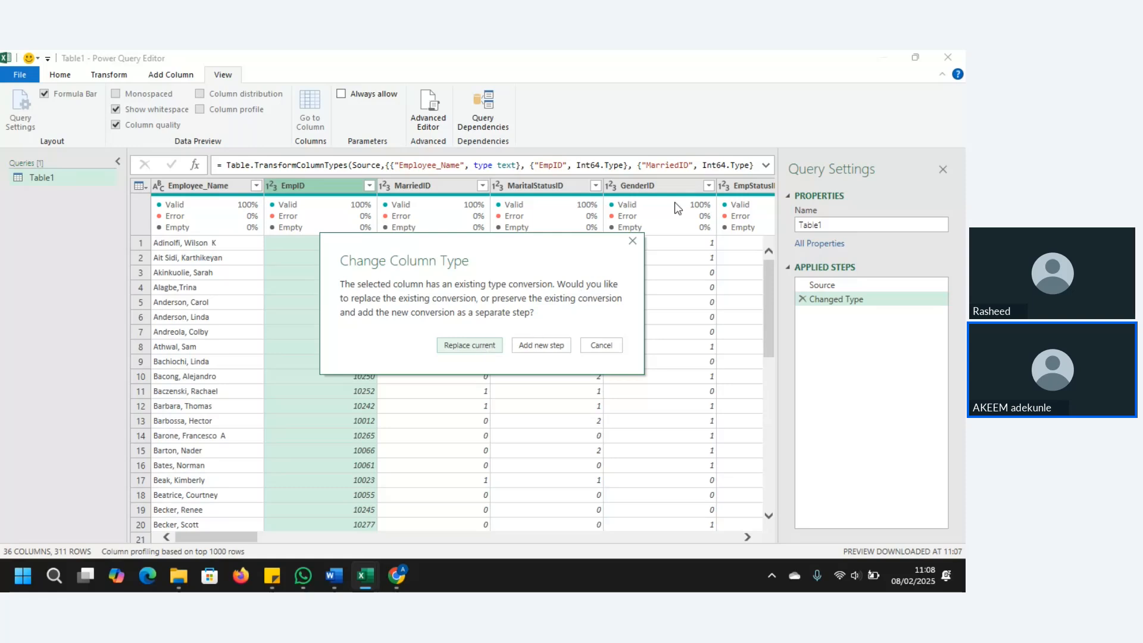
left_click(631, 241)
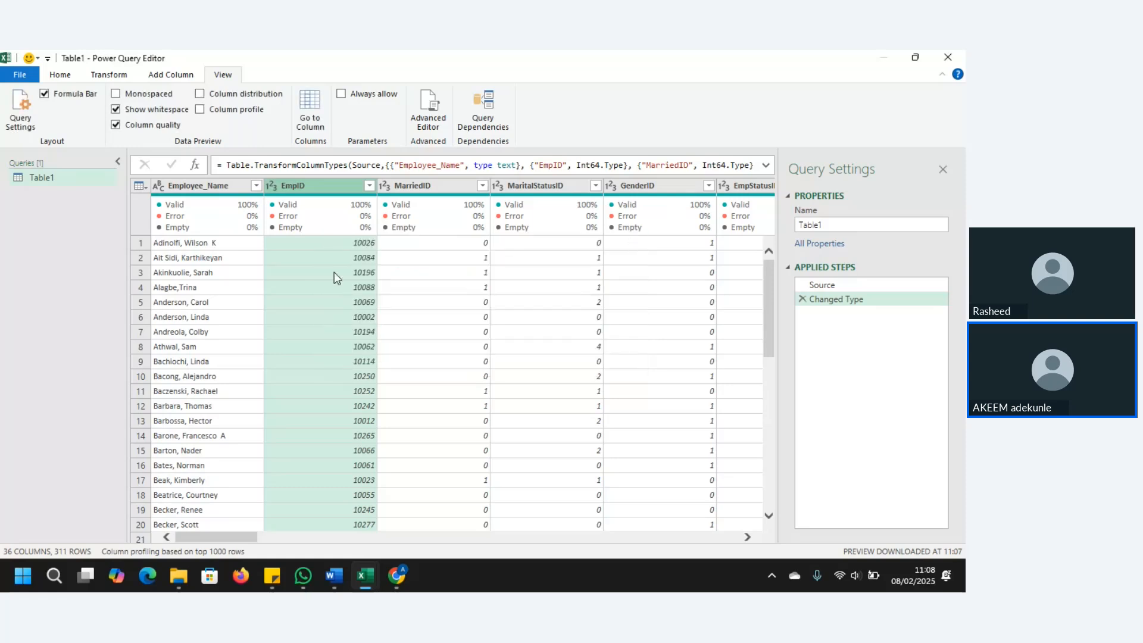
Check the data types and column quality of the columns from MarriedID through EmpStatusID
left_click(422, 182)
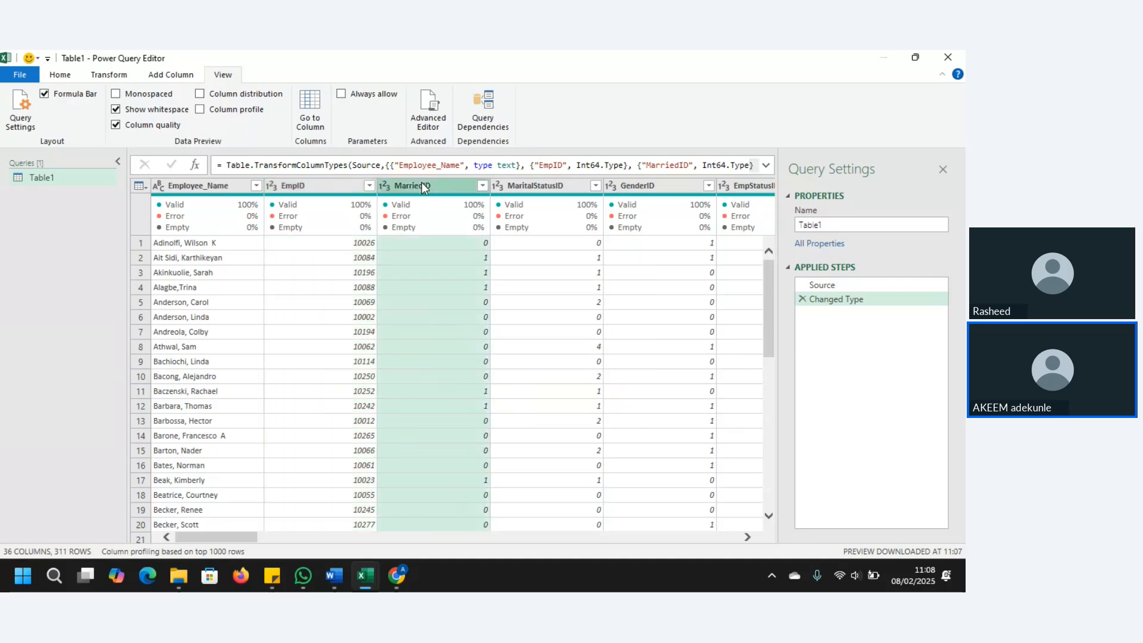
left_click(534, 184)
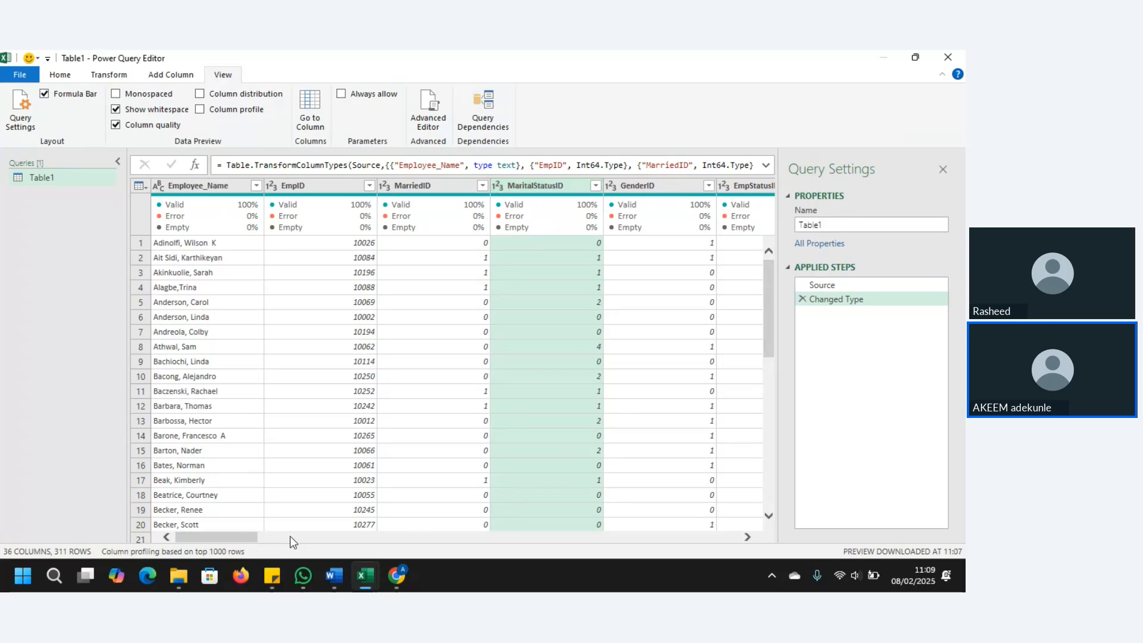
left_click_drag(244, 534, 278, 546)
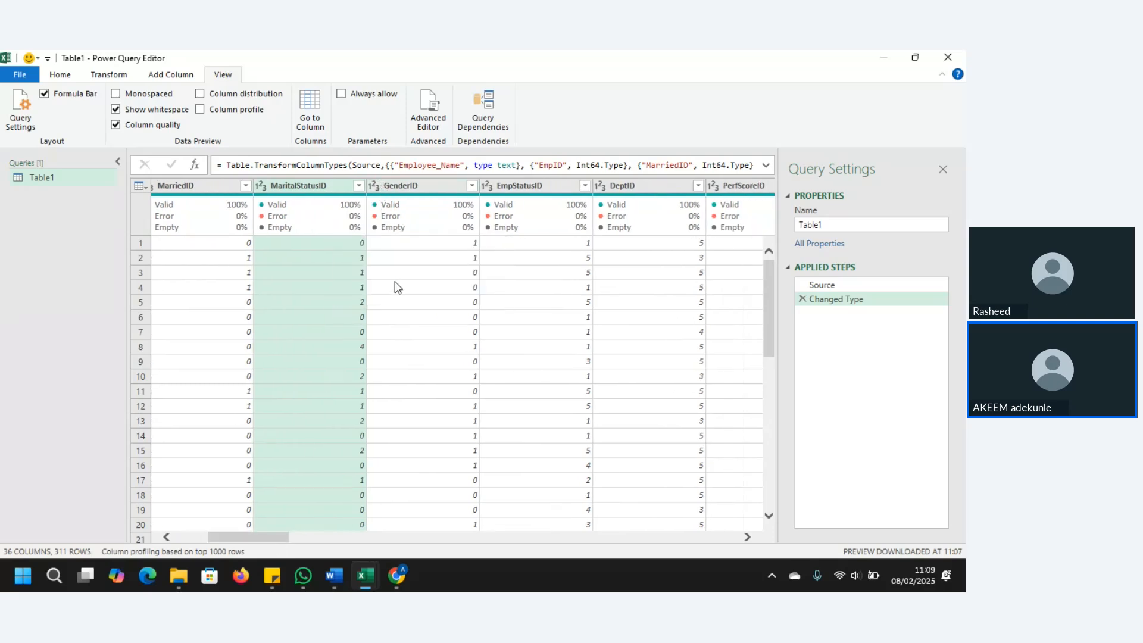
left_click(374, 186)
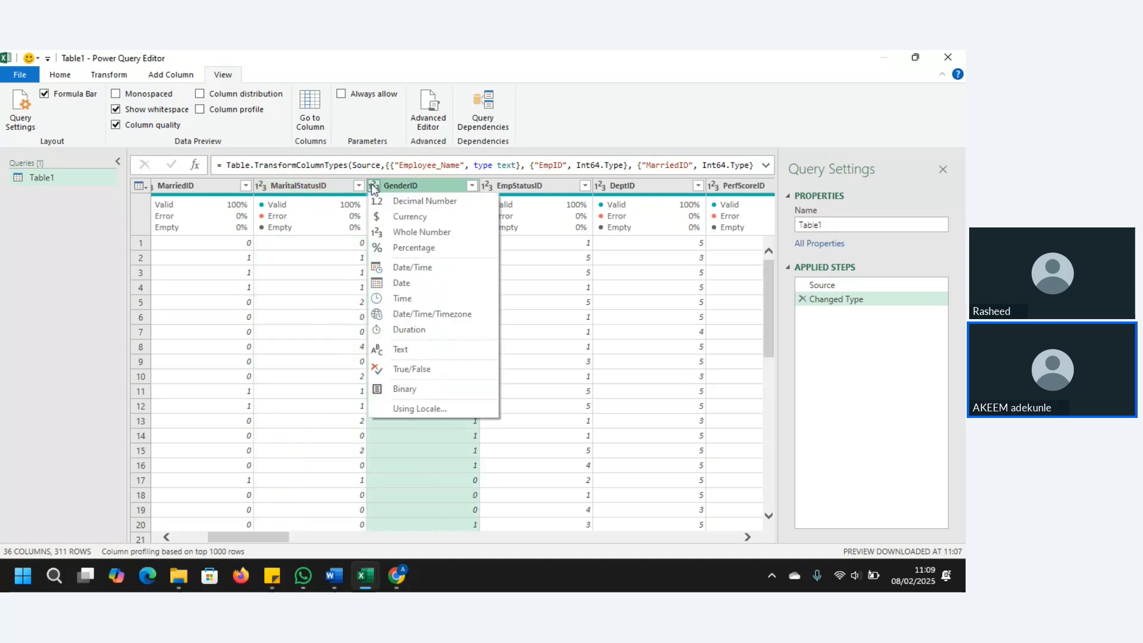
left_click(476, 497)
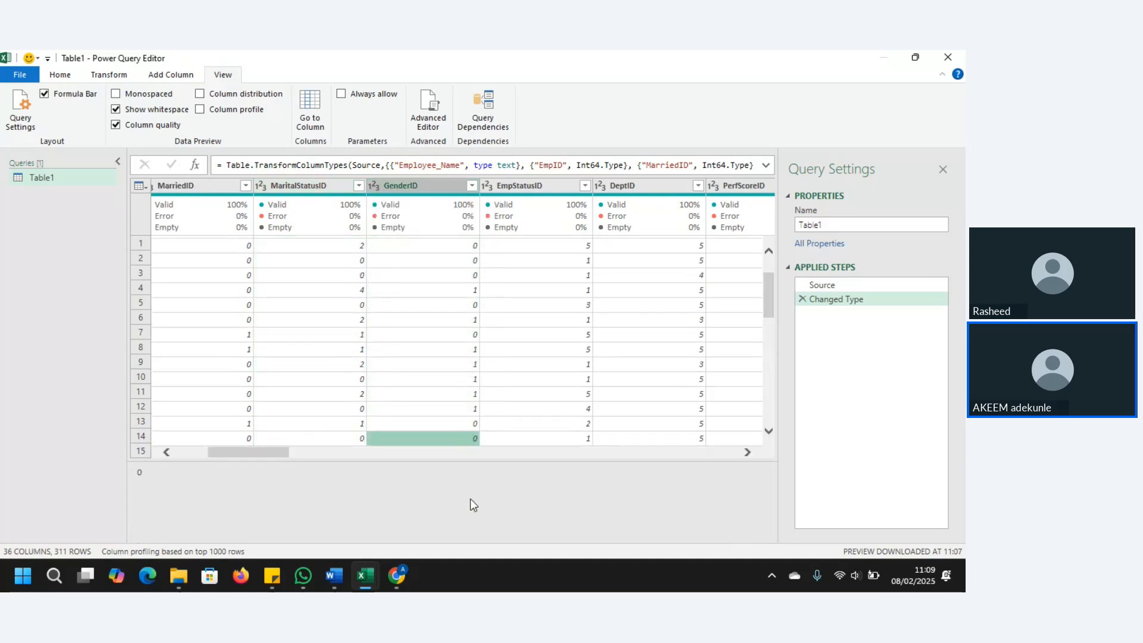
left_click_drag(245, 451, 199, 452)
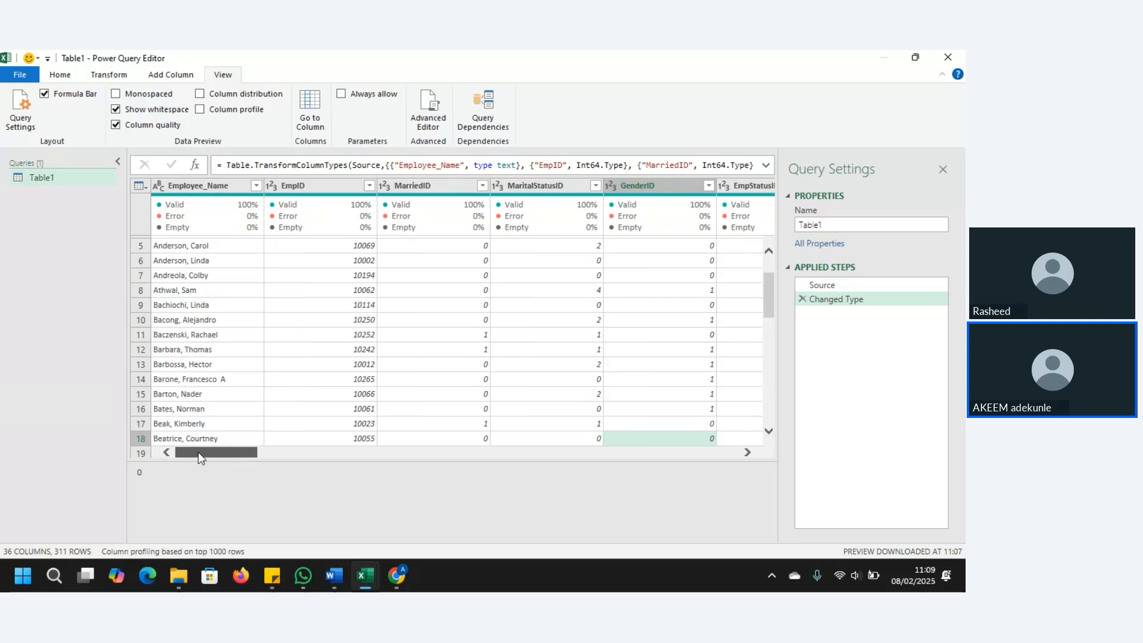
left_click_drag(202, 455, 237, 451)
left_click_drag(257, 446, 271, 445)
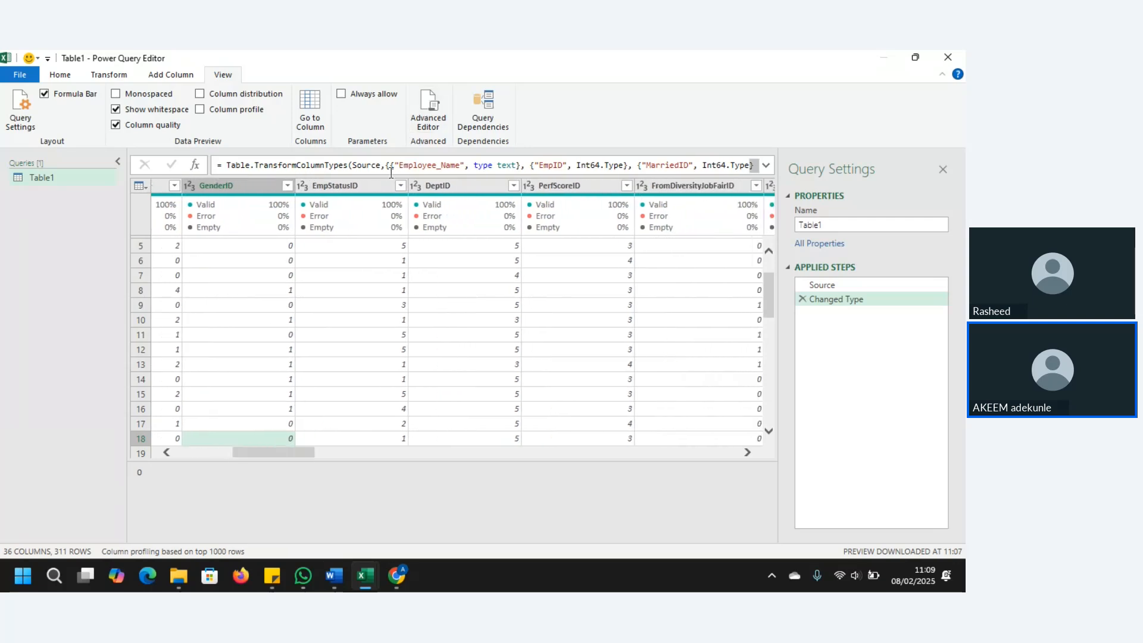
left_click(357, 188)
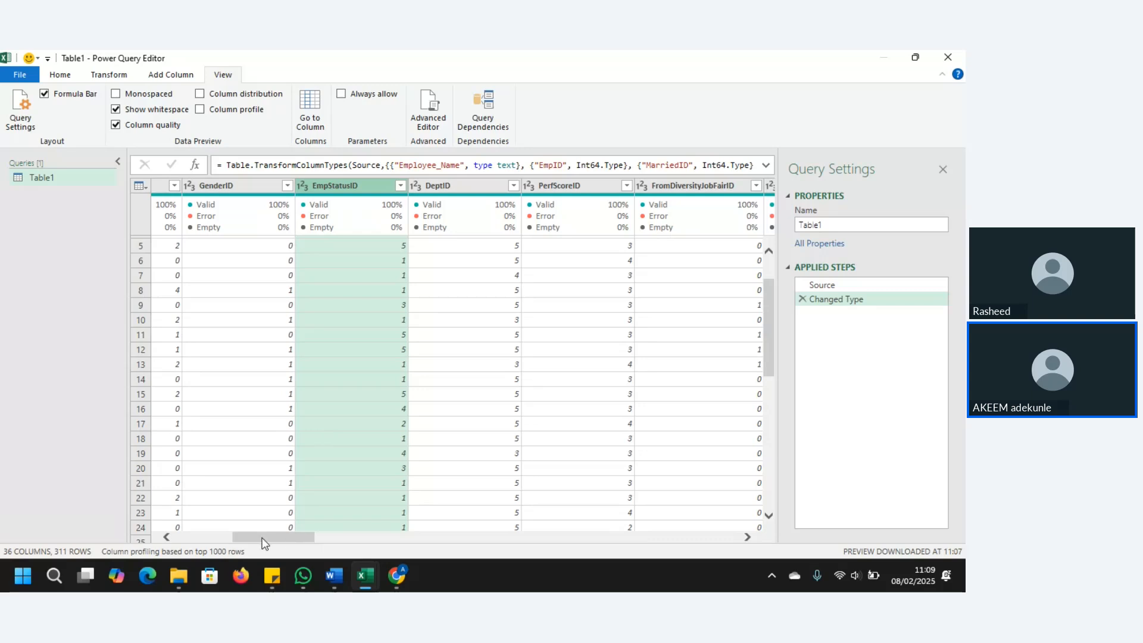
Check the data types and column quality of the remaining columns from DeptID through Absences
left_click_drag(268, 538, 301, 540)
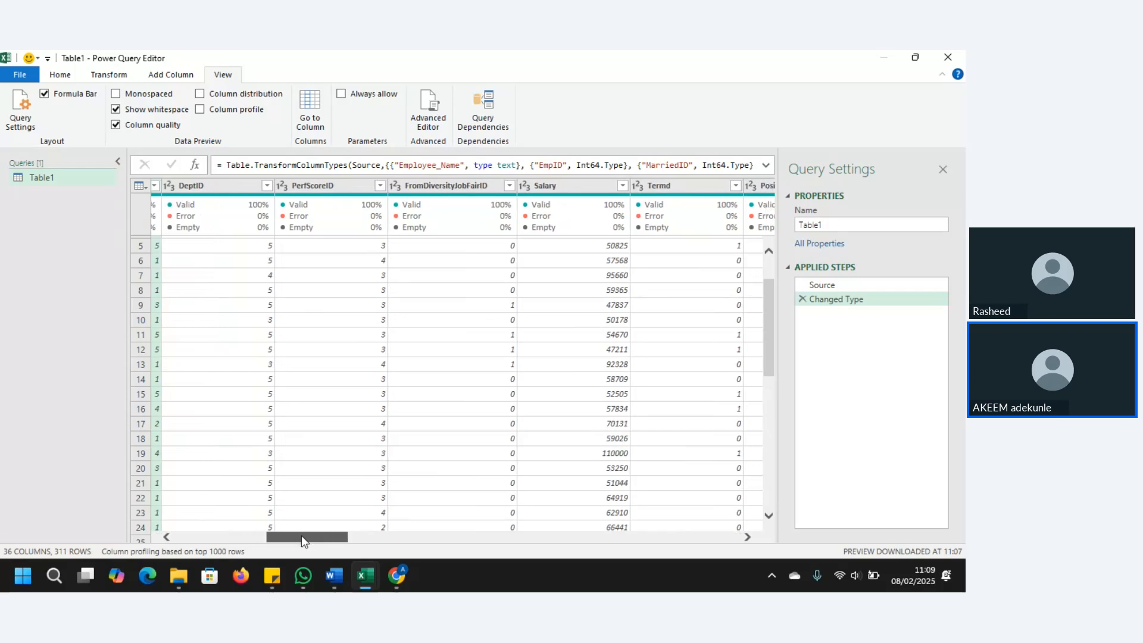
left_click_drag(300, 537, 311, 539)
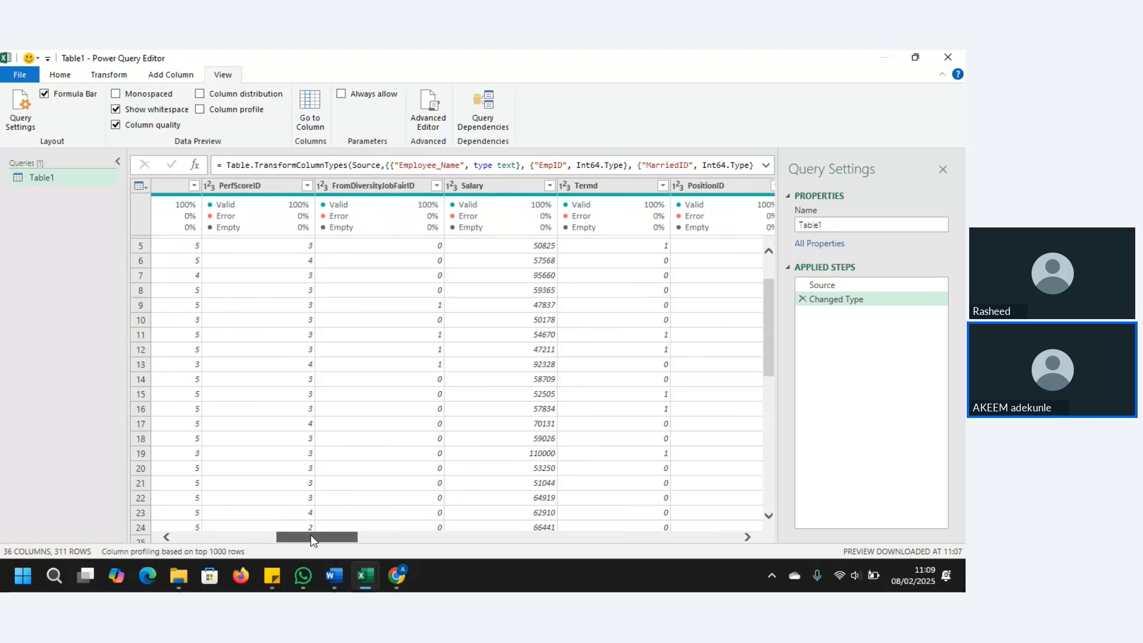
left_click_drag(311, 539, 369, 535)
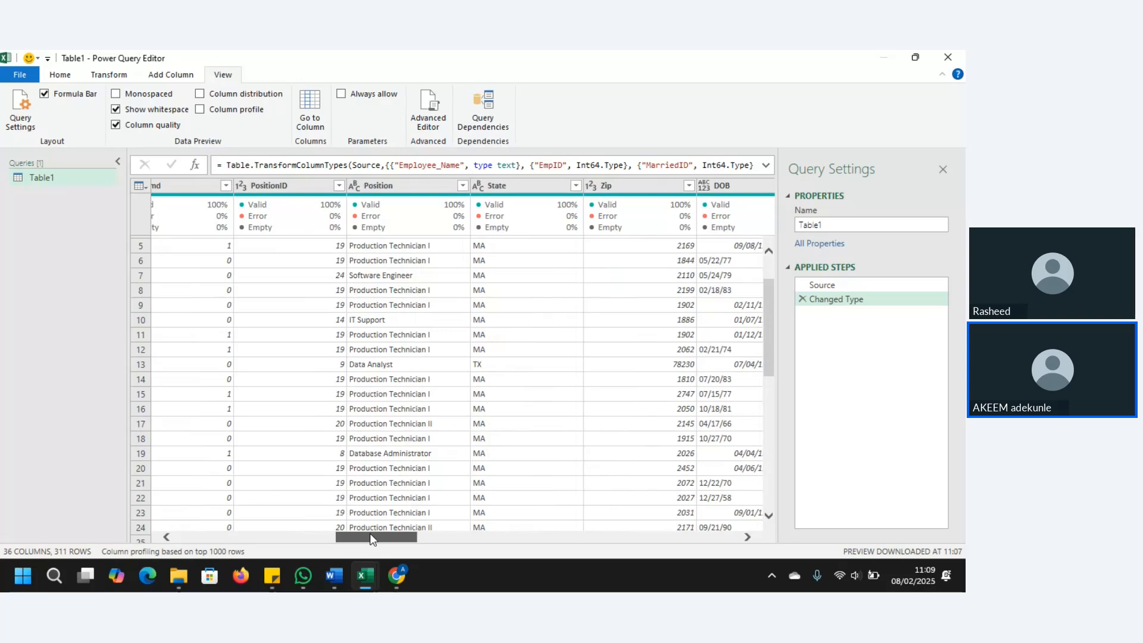
left_click_drag(370, 532, 410, 524)
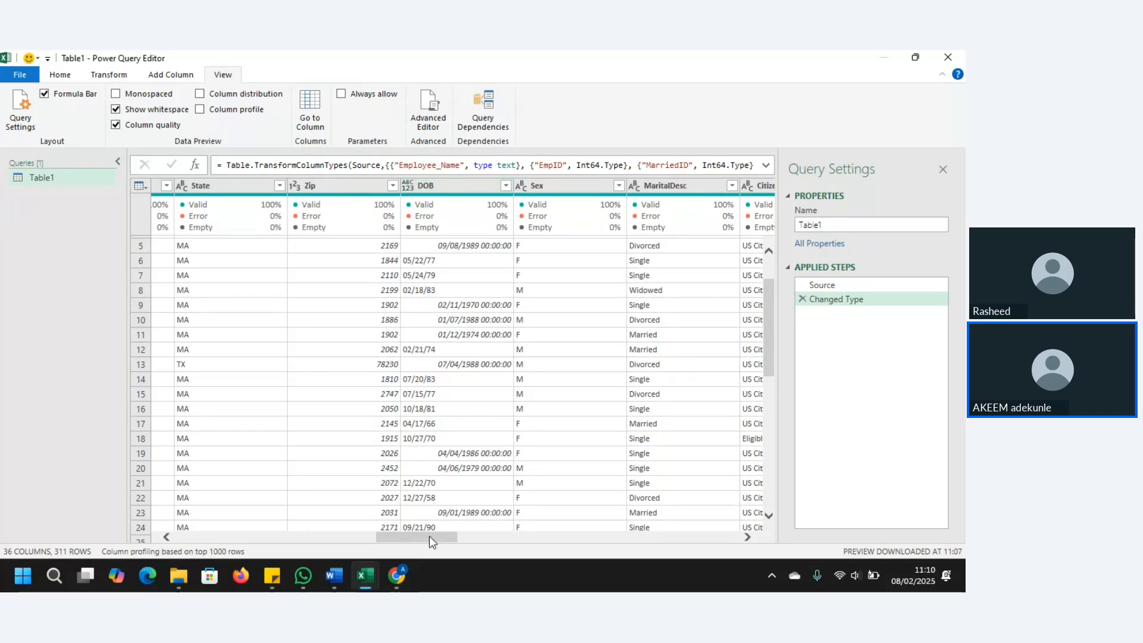
left_click_drag(430, 535, 458, 539)
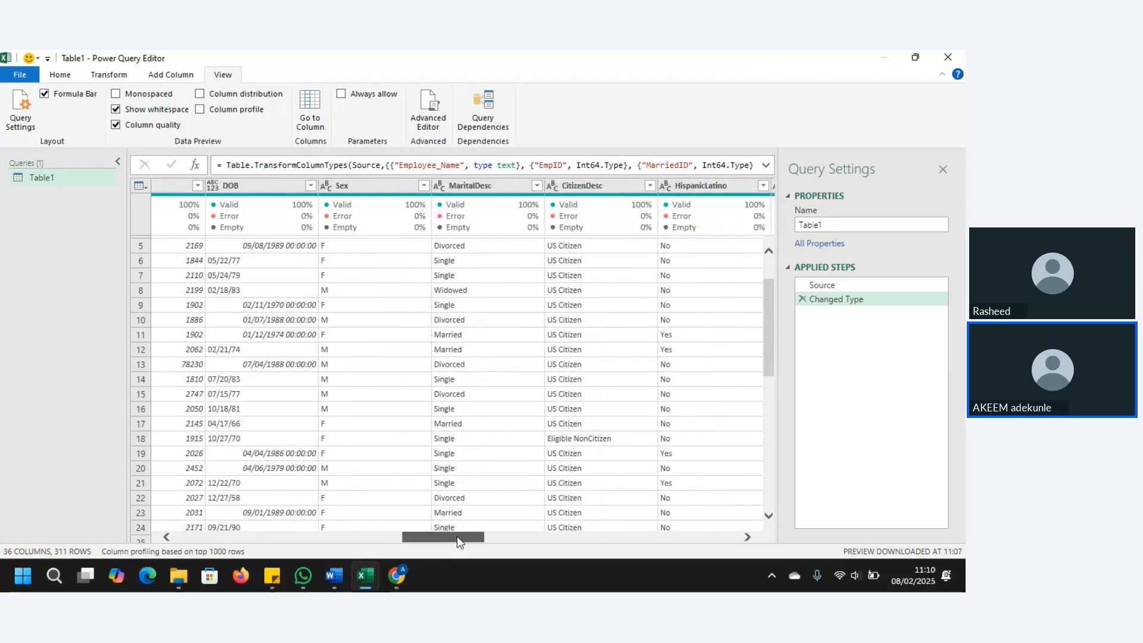
left_click_drag(458, 540, 482, 540)
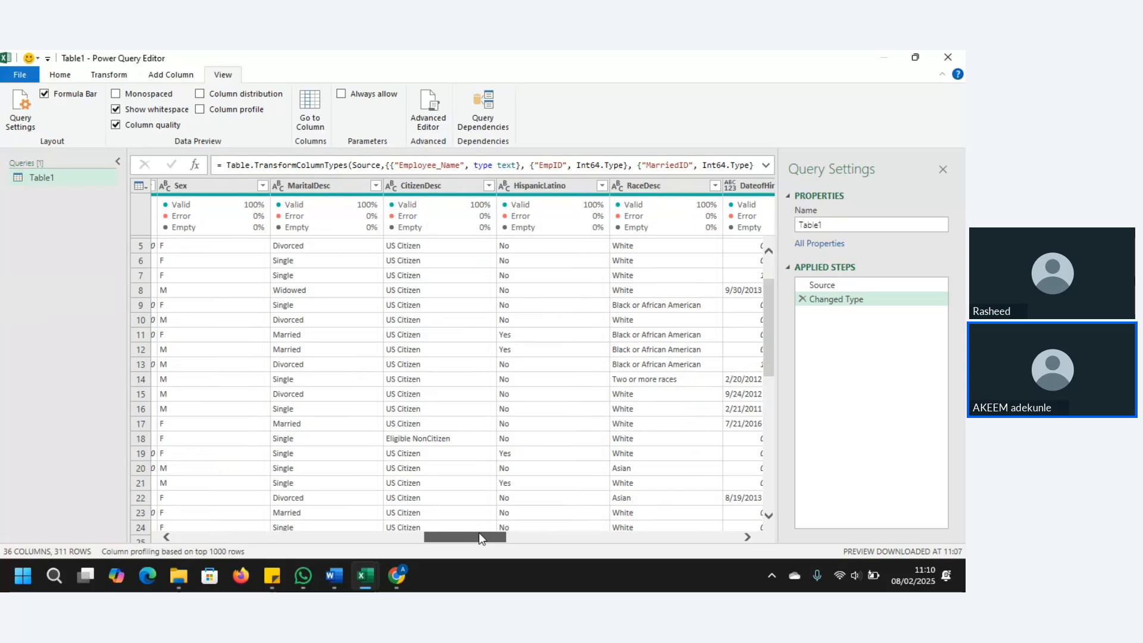
left_click_drag(479, 532, 500, 529)
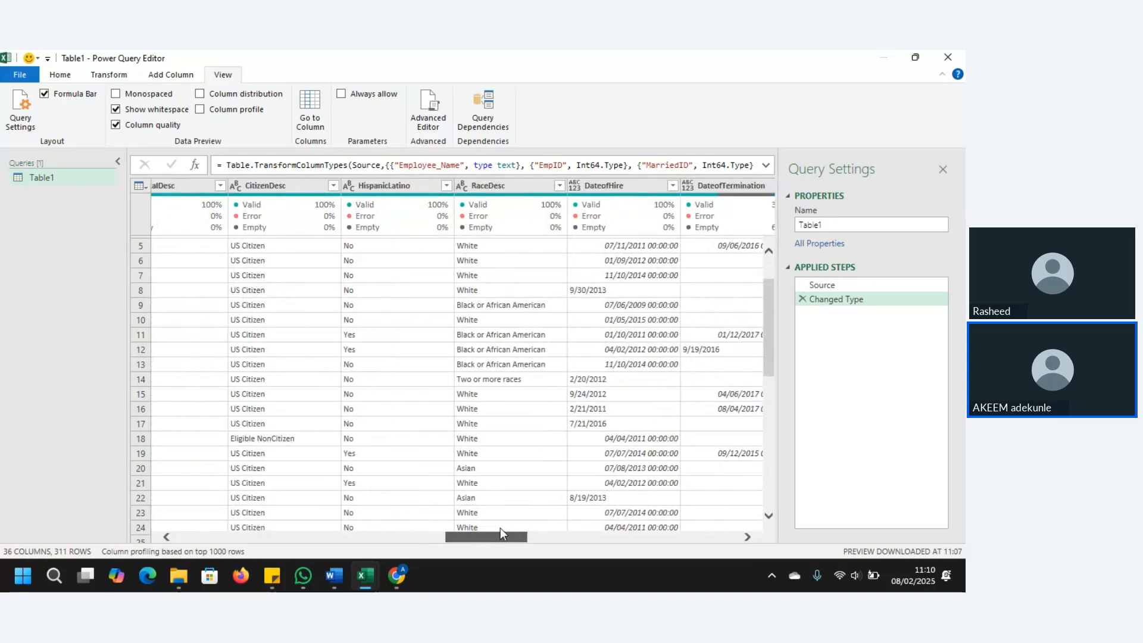
left_click_drag(500, 527, 507, 527)
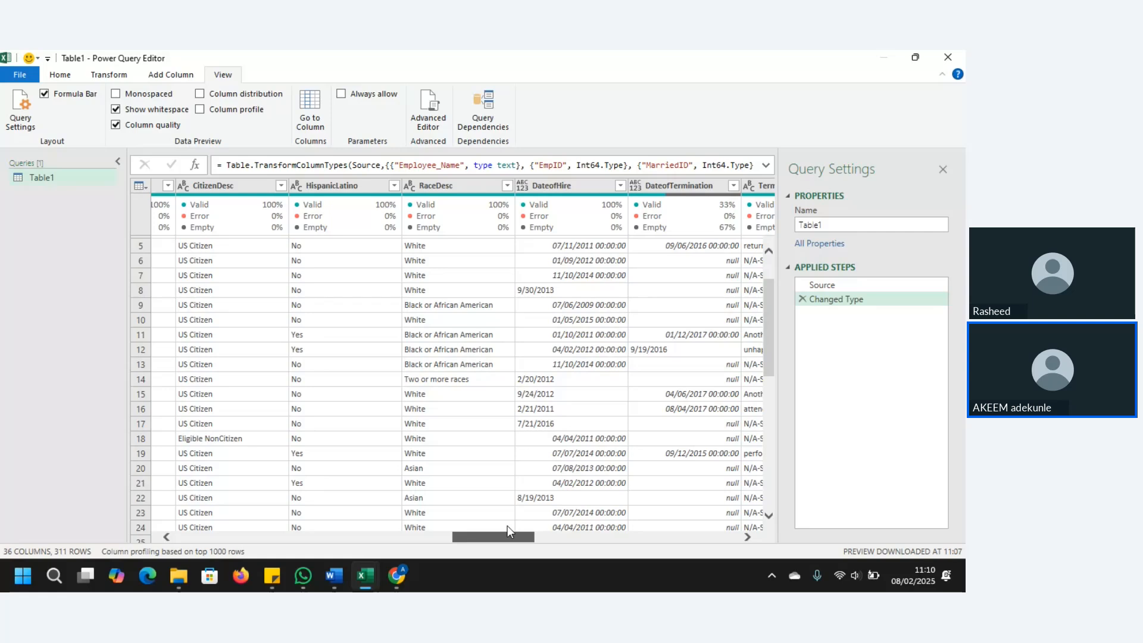
left_click_drag(507, 526, 517, 524)
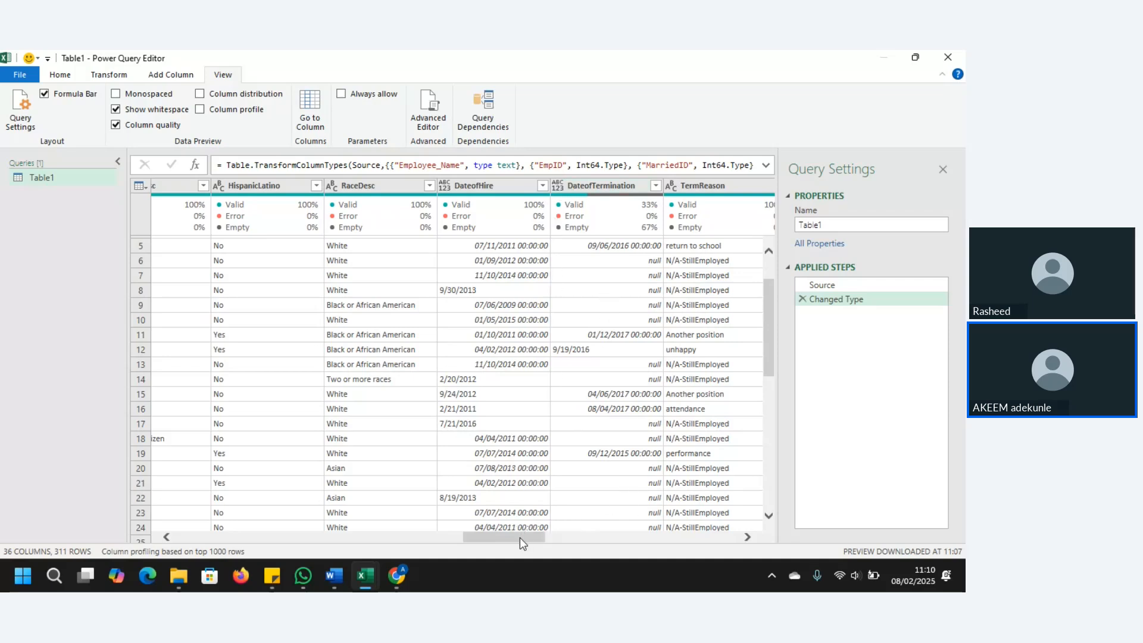
left_click_drag(520, 538, 738, 538)
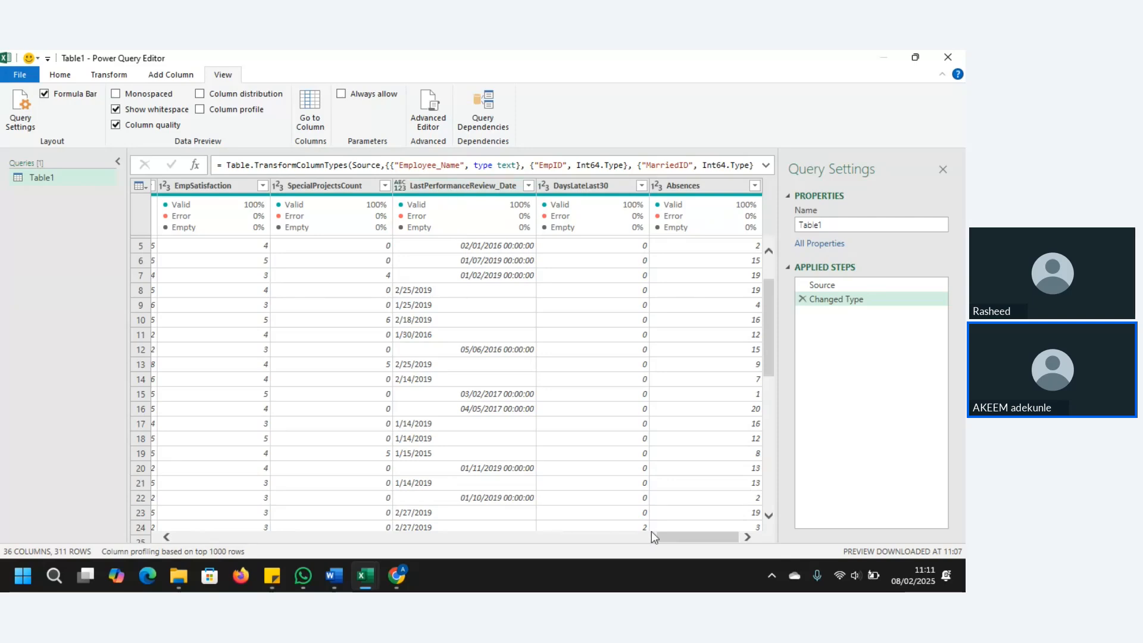
Convert the text in the Employee_Name column to UPPERCASE
left_click_drag(678, 536, 40, 483)
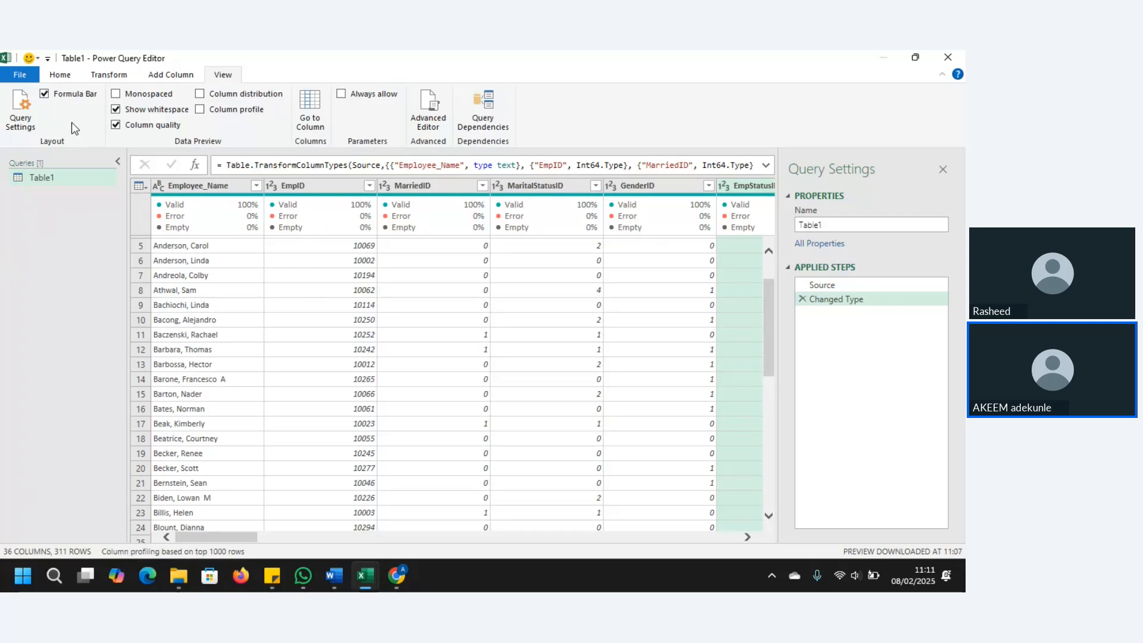
left_click(60, 75)
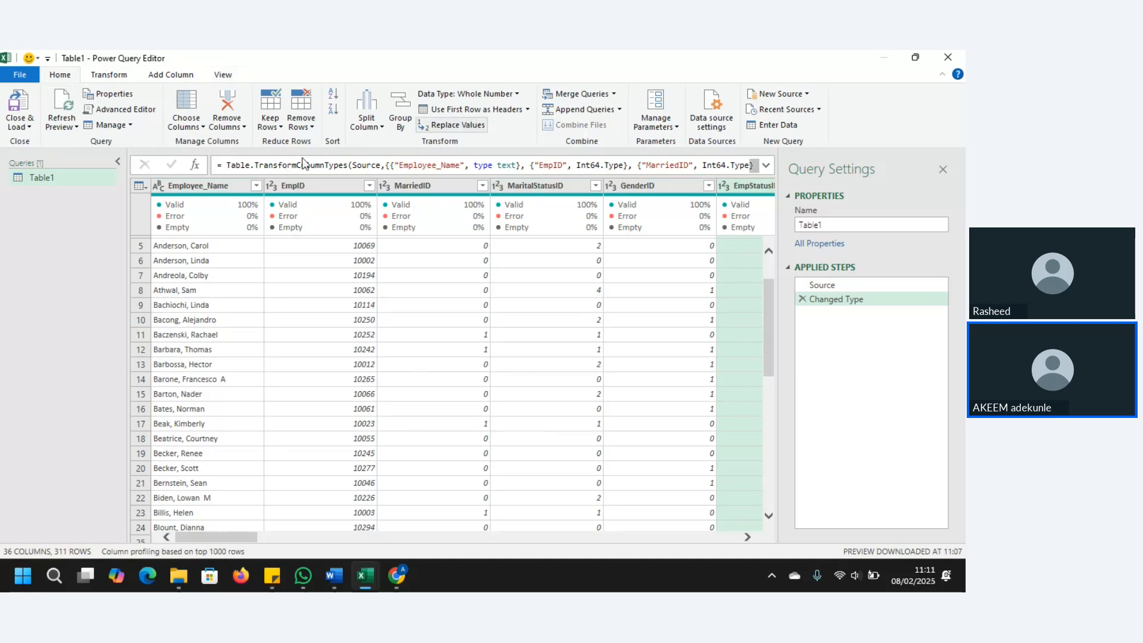
left_click(113, 79)
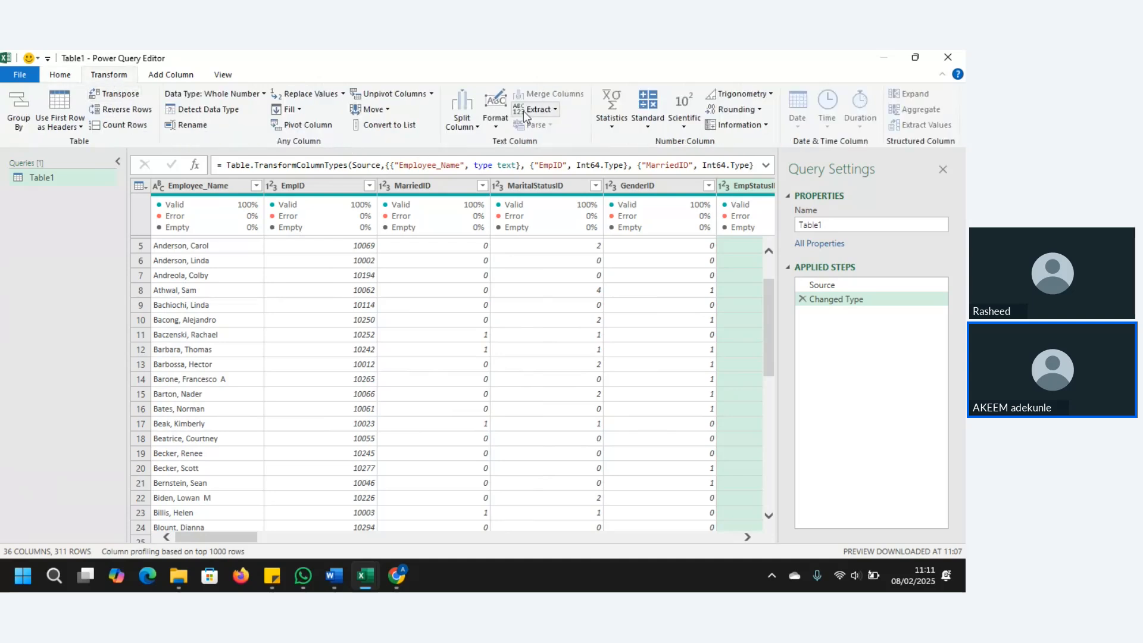
left_click(492, 127)
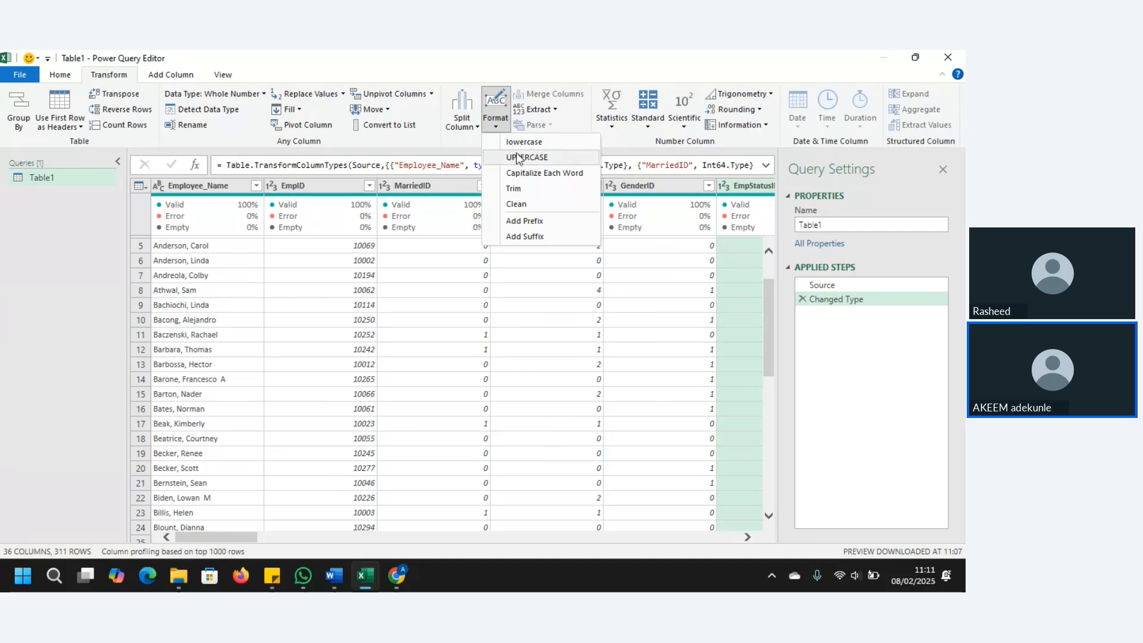
left_click(204, 182)
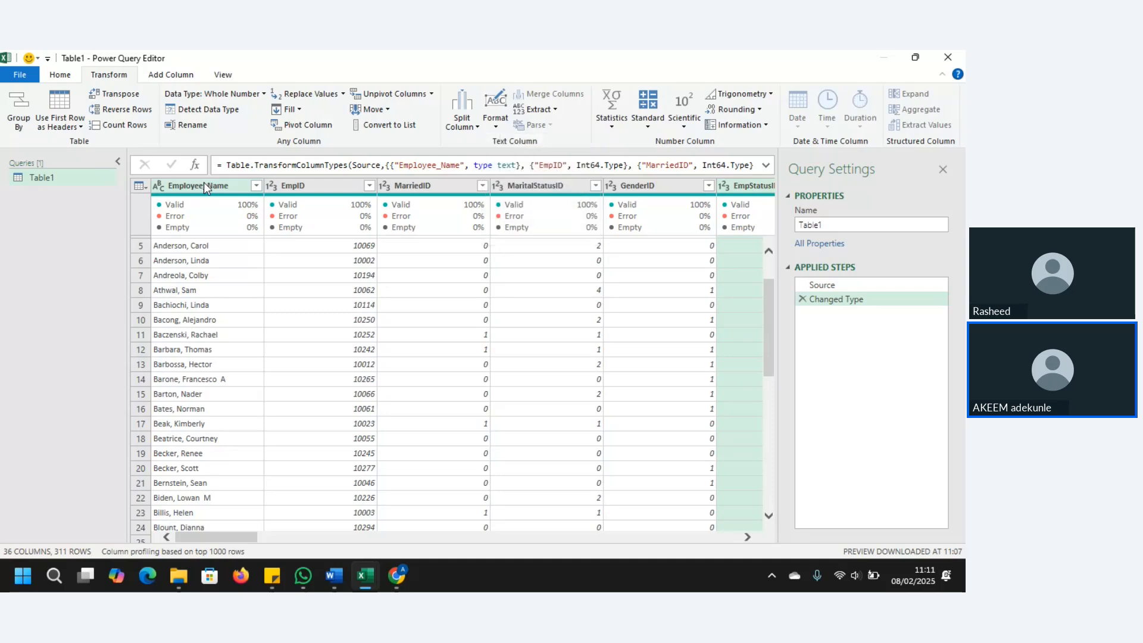
left_click(203, 182)
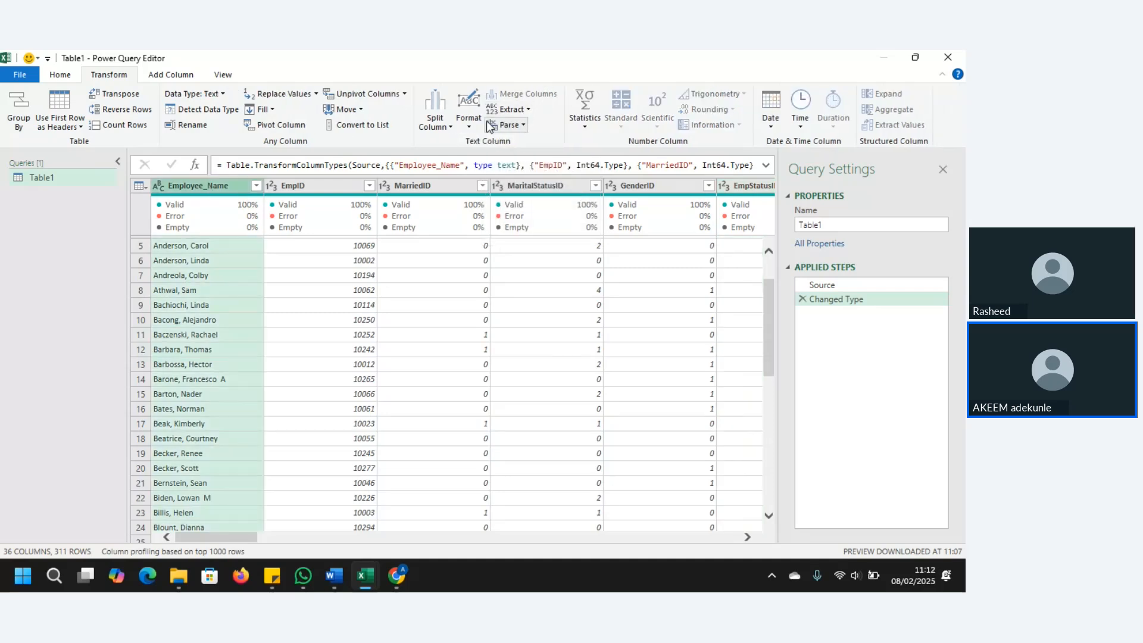
left_click(469, 126)
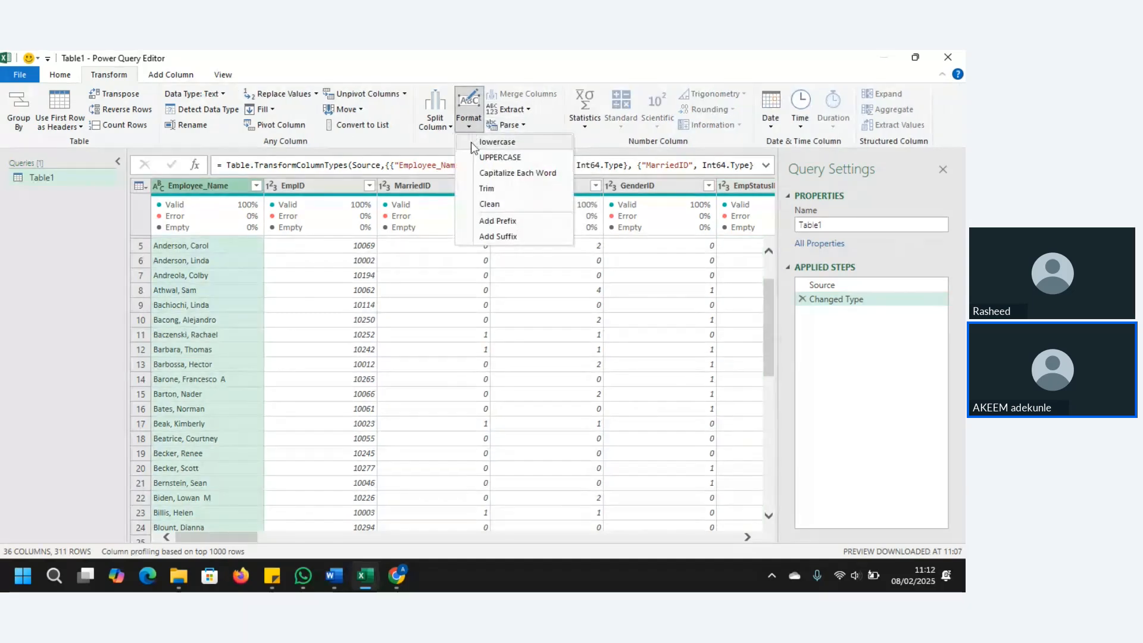
left_click(497, 157)
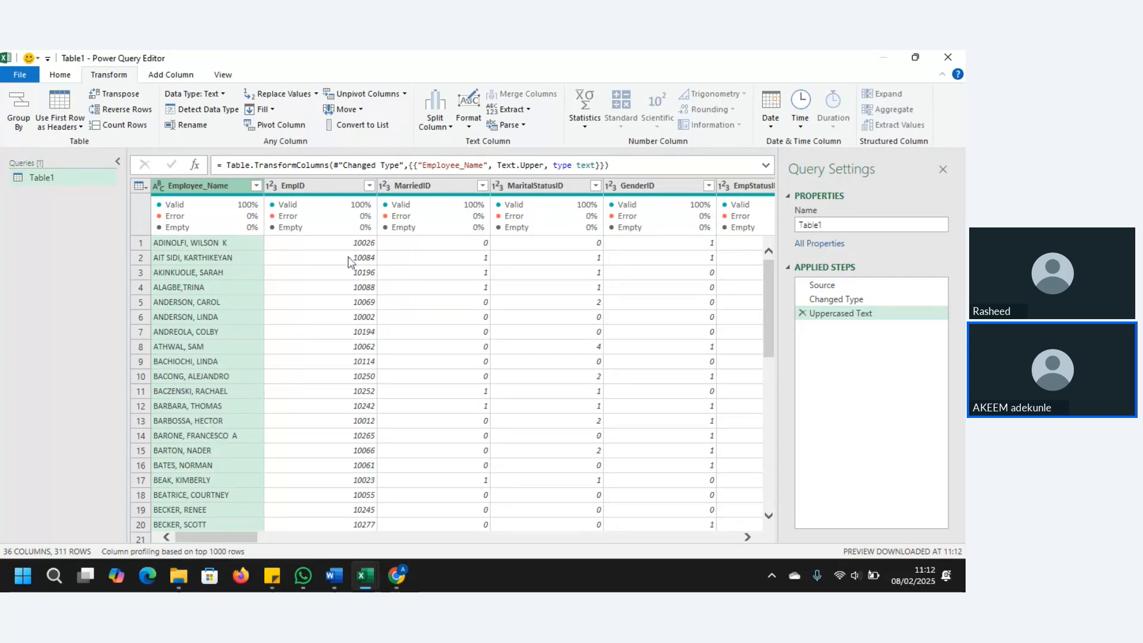
left_click(452, 128)
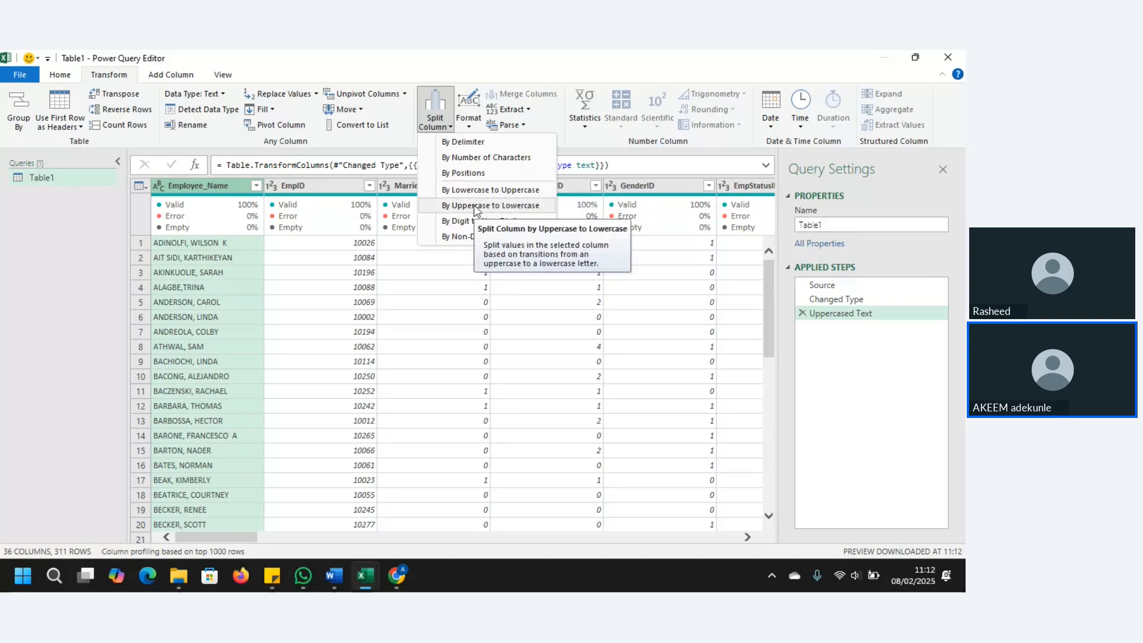
left_click(515, 109)
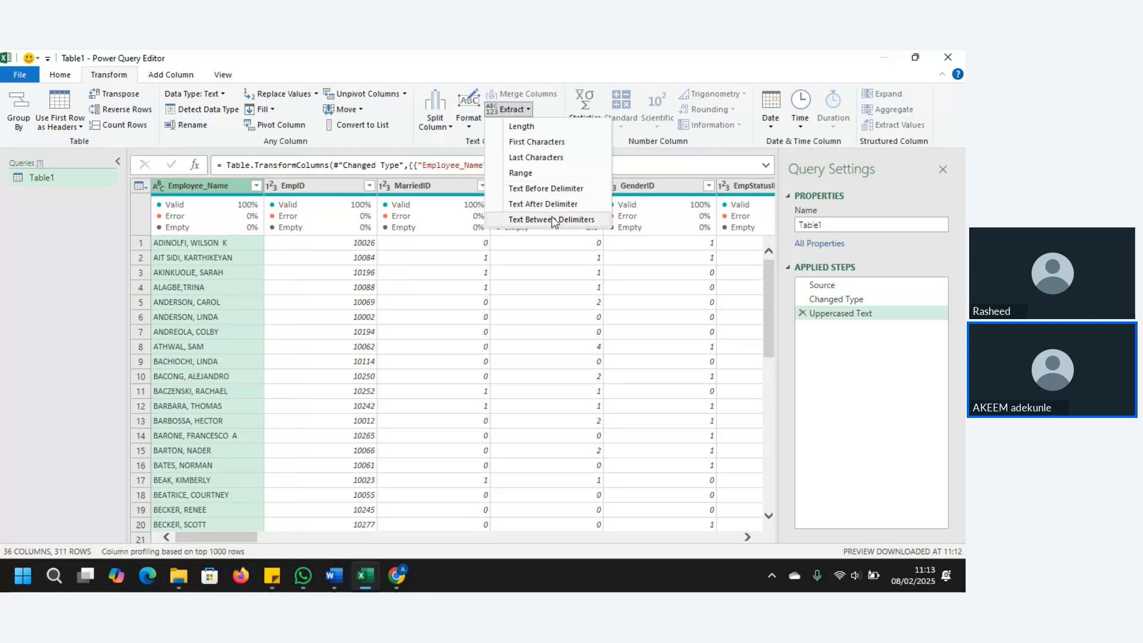
left_click(559, 99)
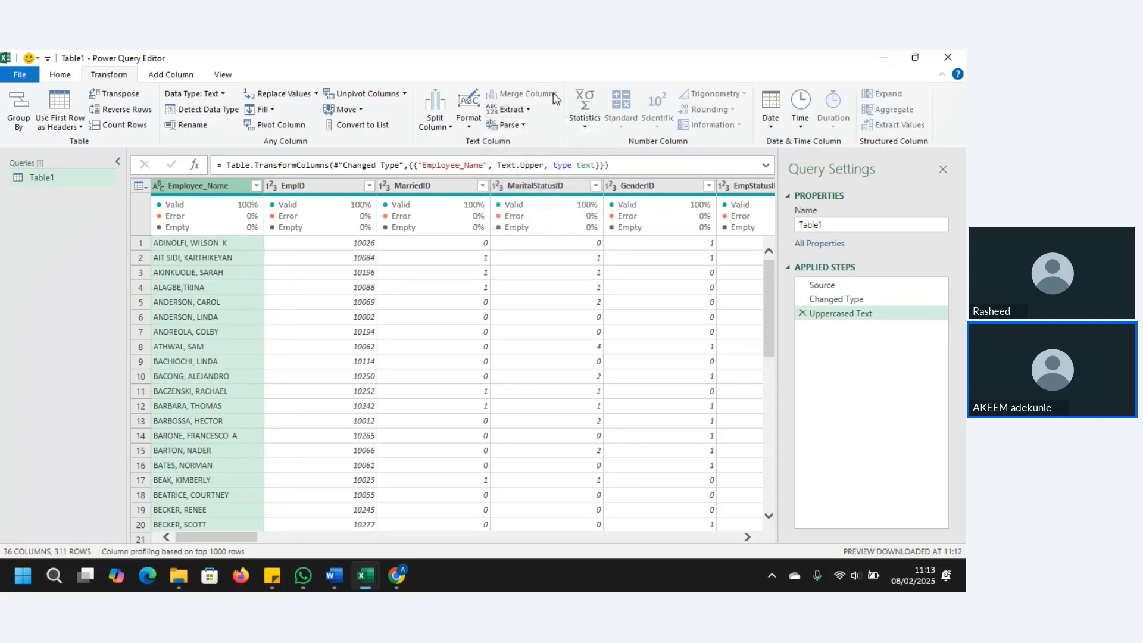
left_click(523, 126)
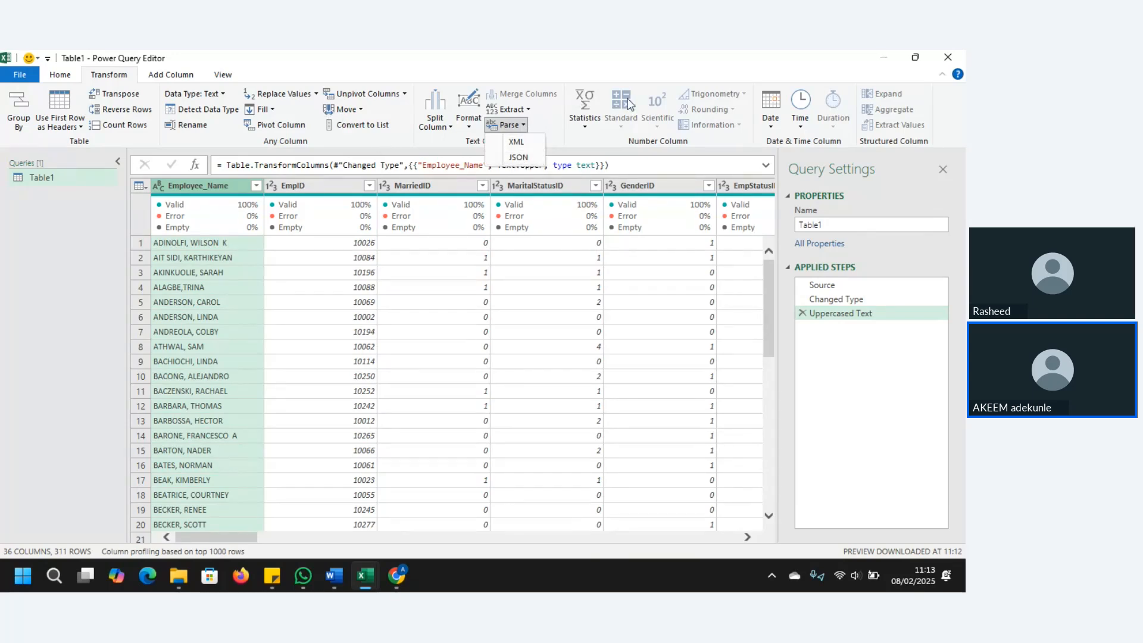
left_click(585, 128)
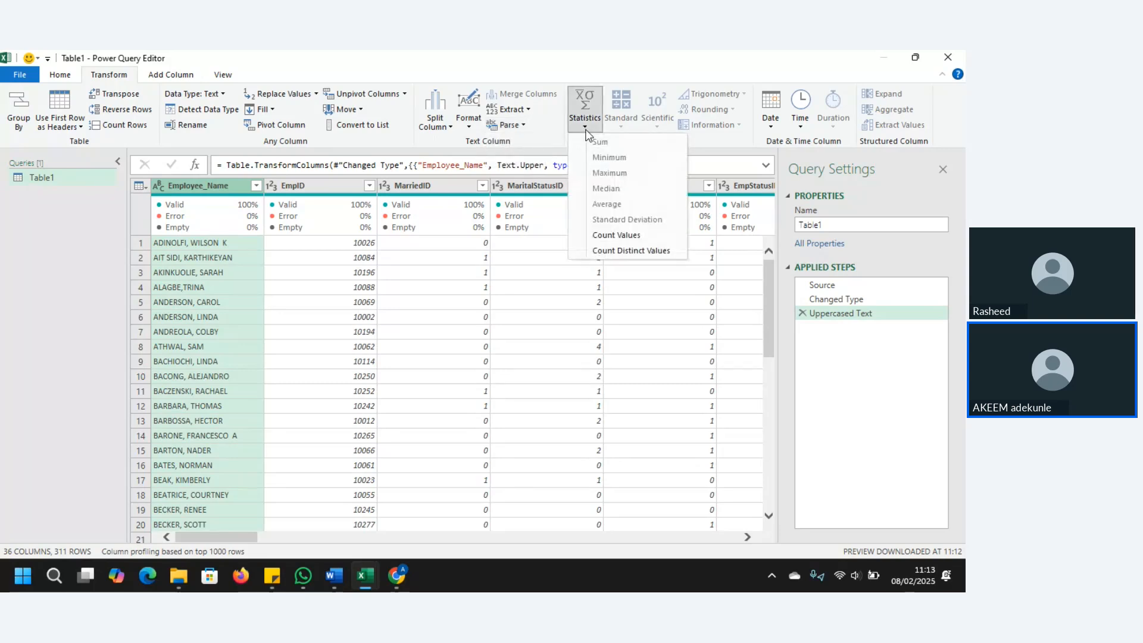
left_click(775, 129)
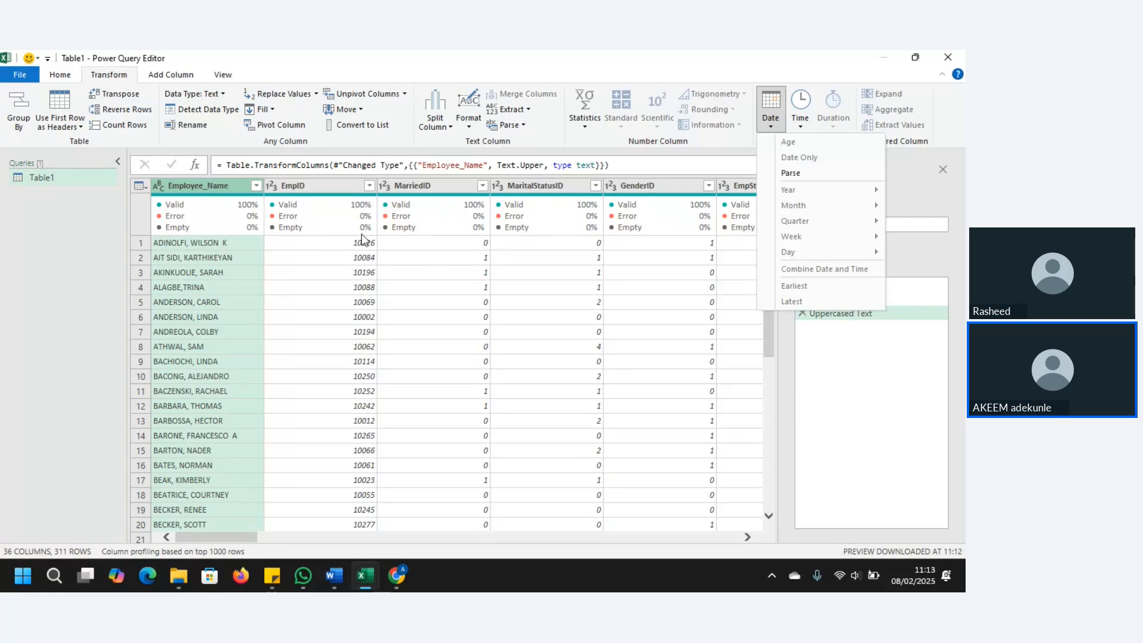
left_click(438, 186)
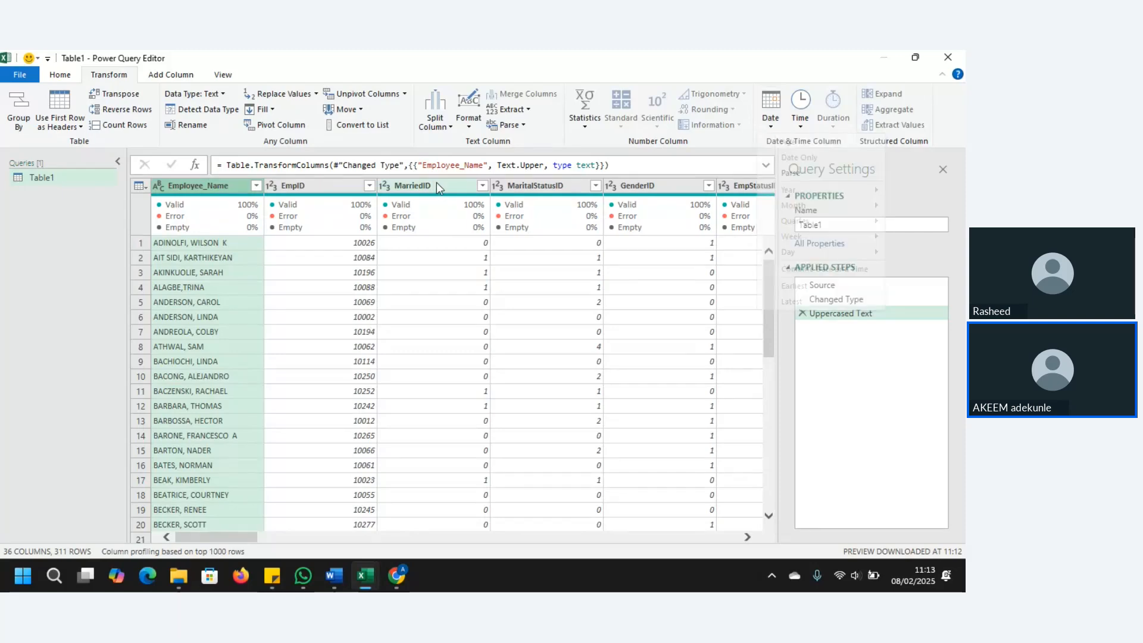
Remove the GenderID column from the table
left_click(437, 185)
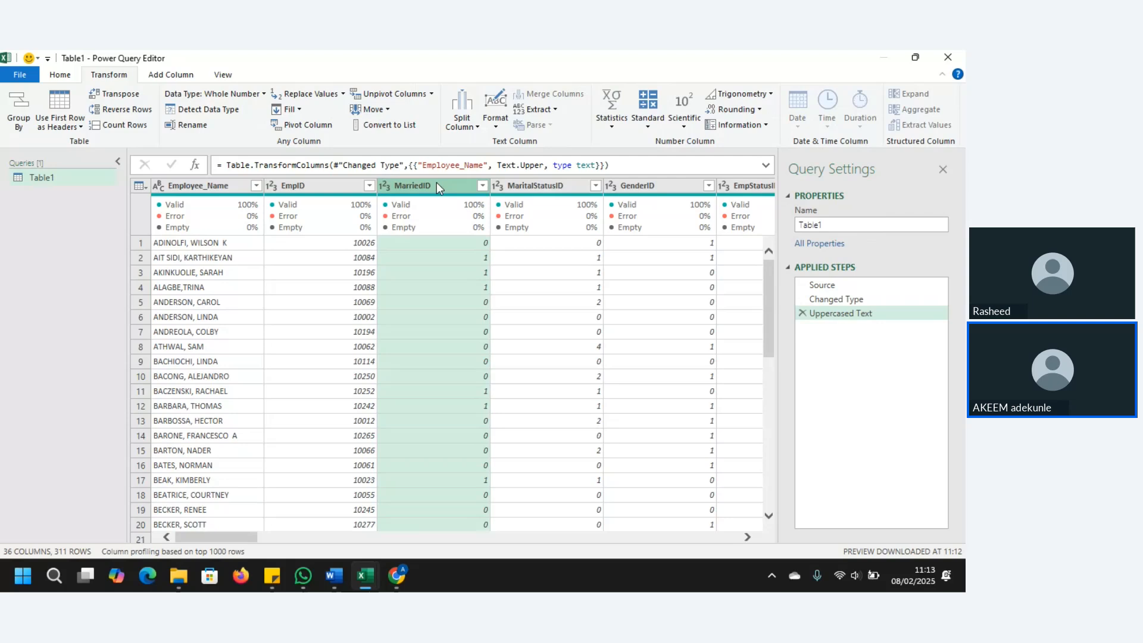
left_click(545, 186)
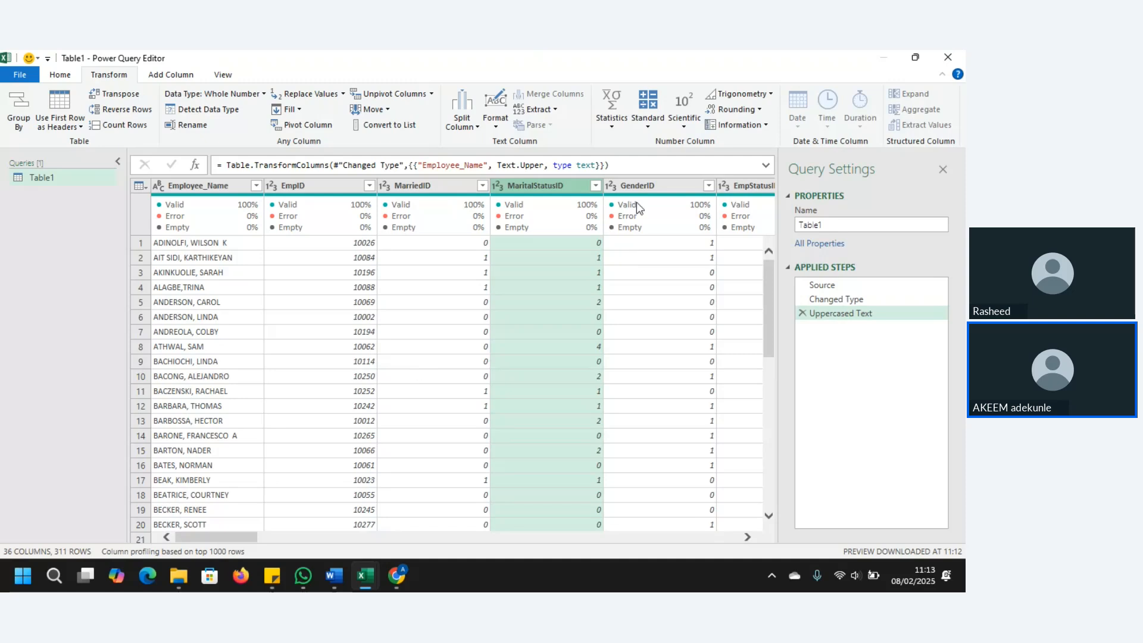
left_click(658, 188)
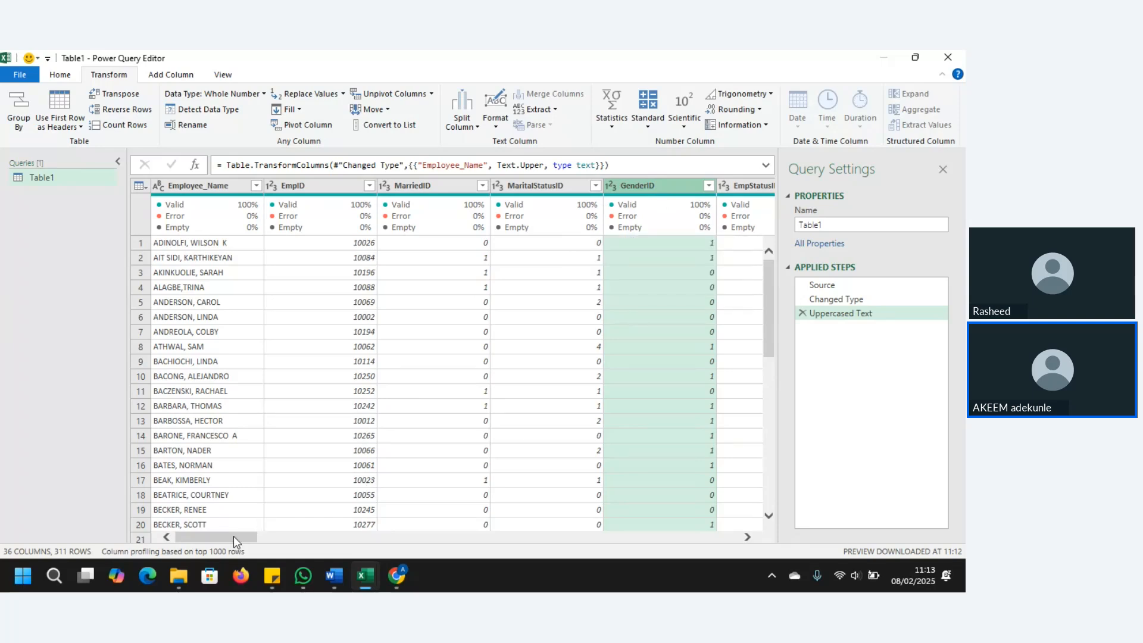
left_click_drag(234, 535, 184, 538)
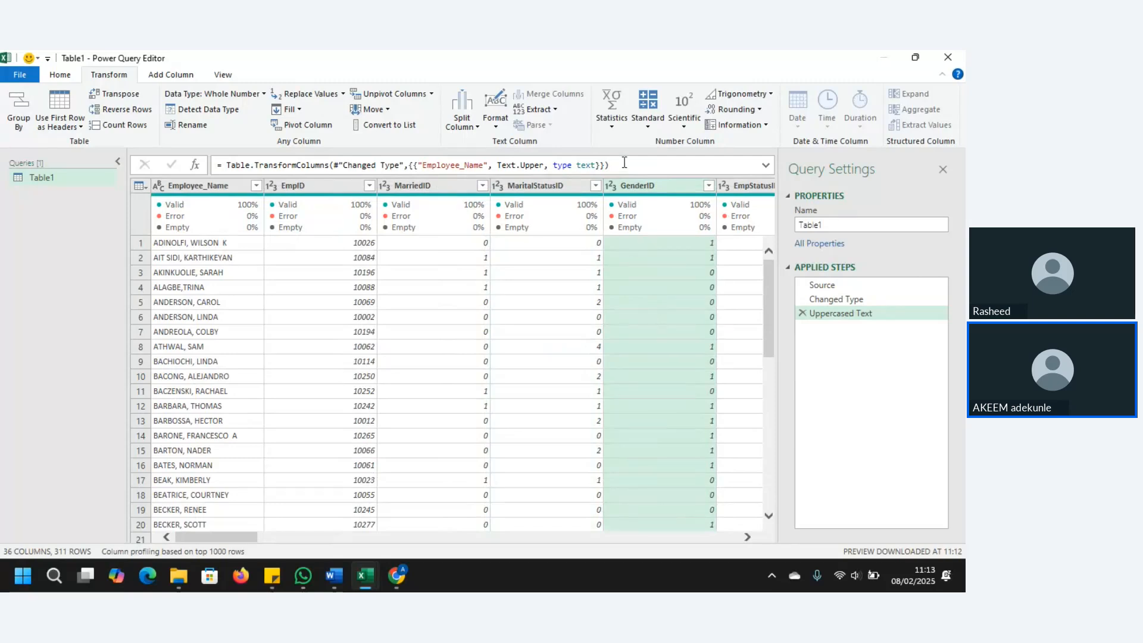
right_click(632, 189)
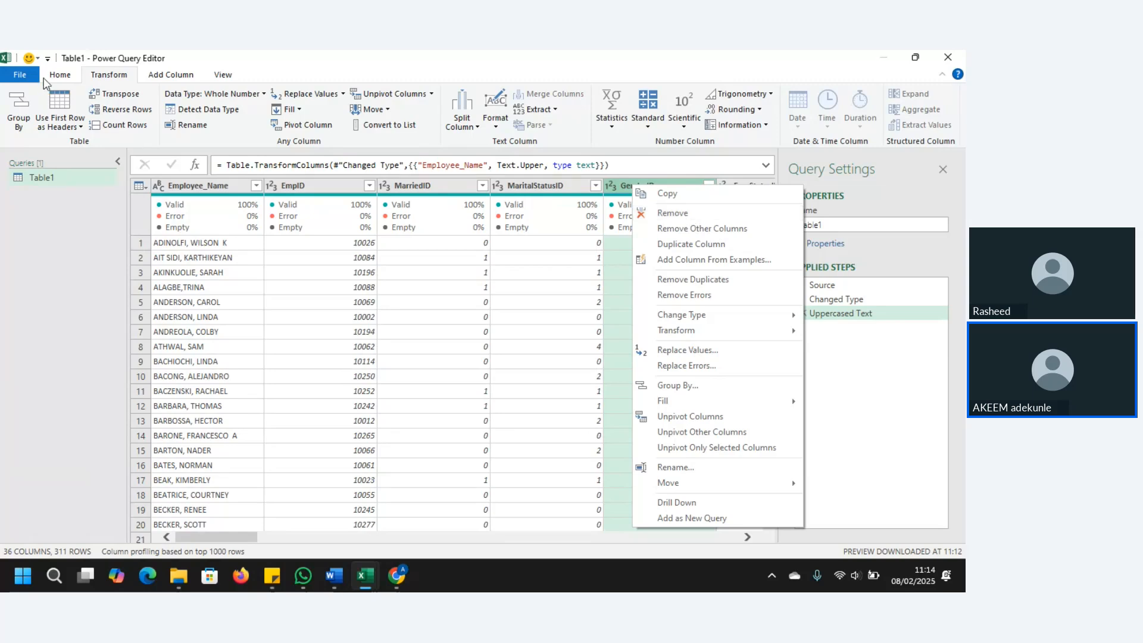
left_click(59, 75)
left_click(59, 75)
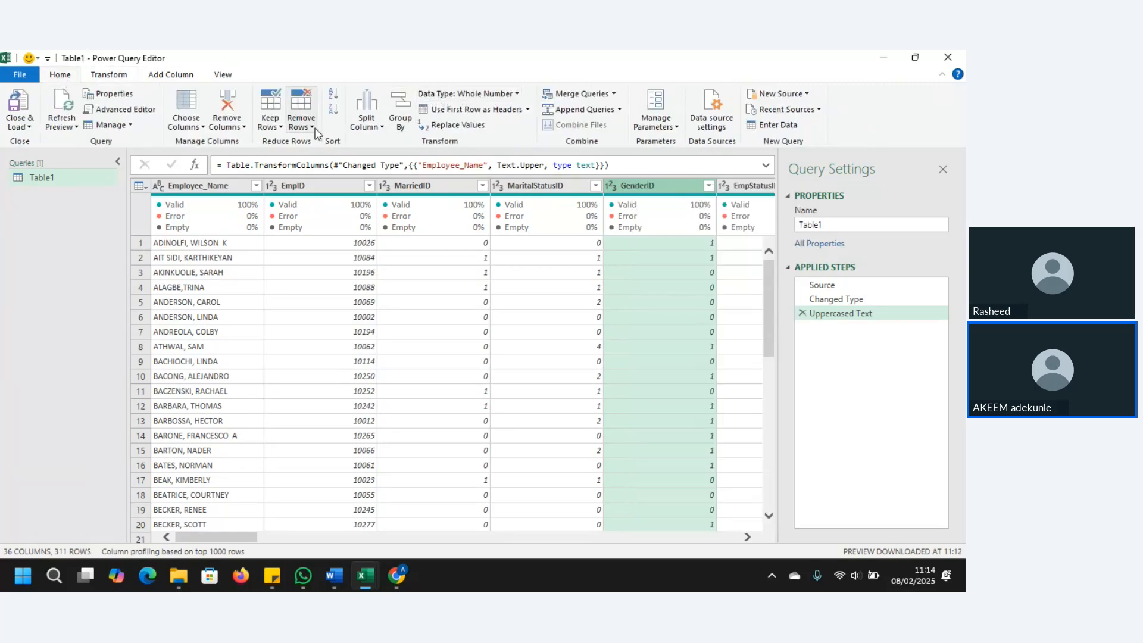
left_click(242, 130)
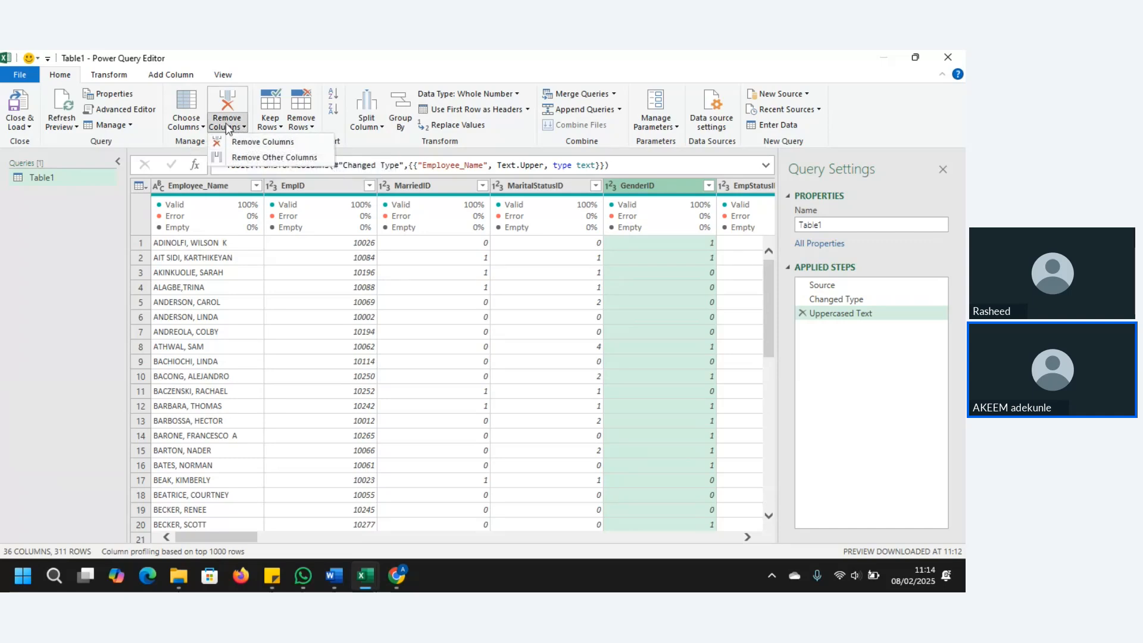
left_click(244, 143)
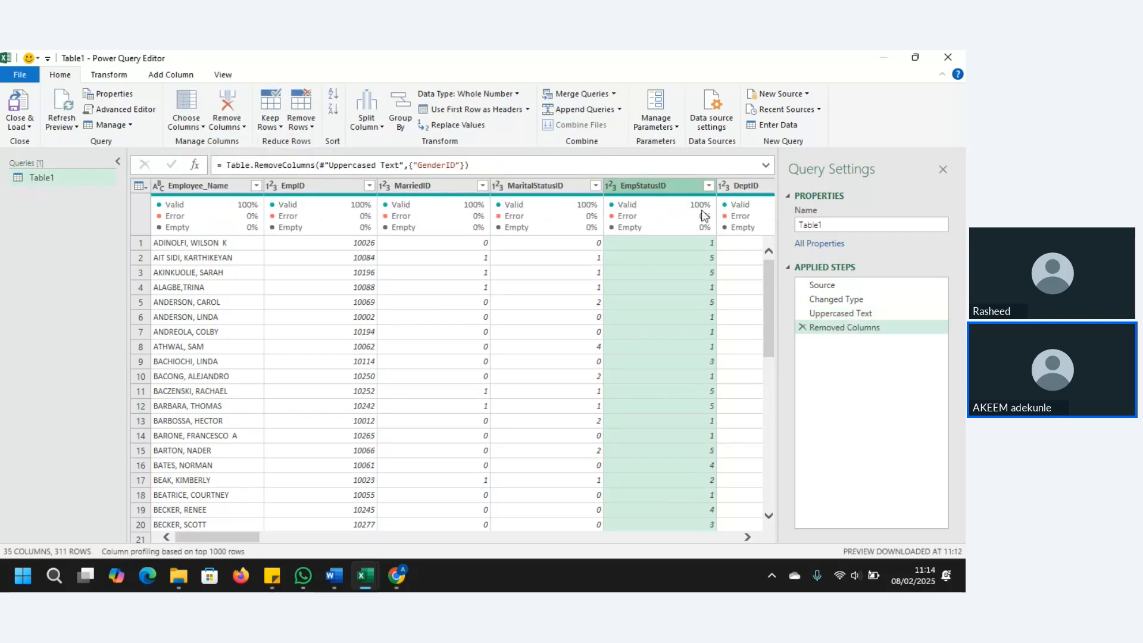
mouse_move(406, 578)
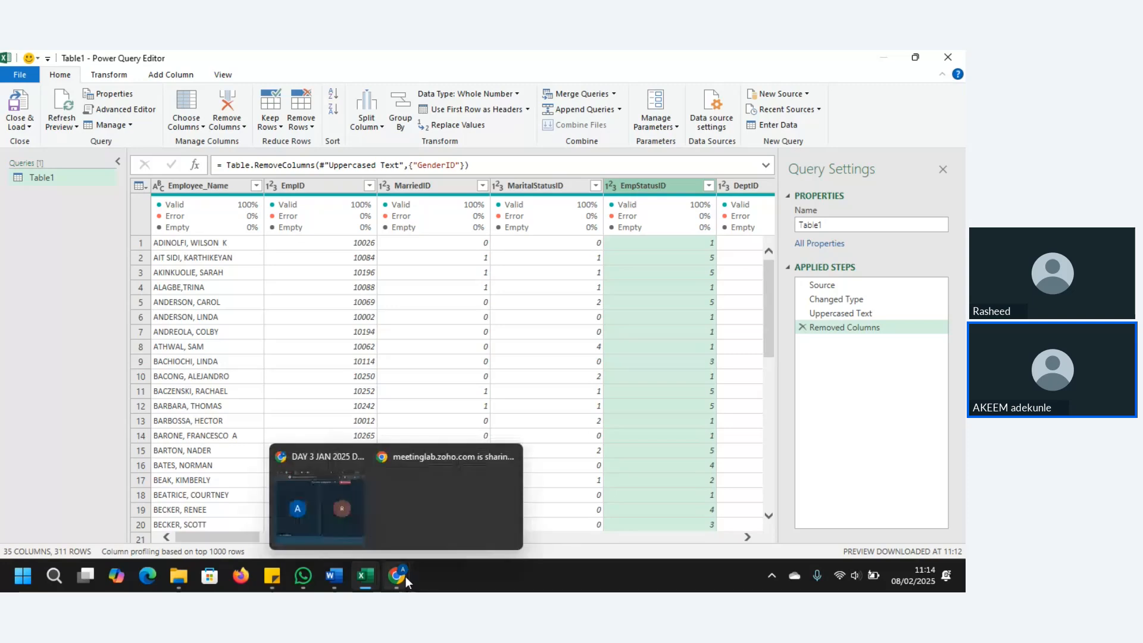
left_click(326, 501)
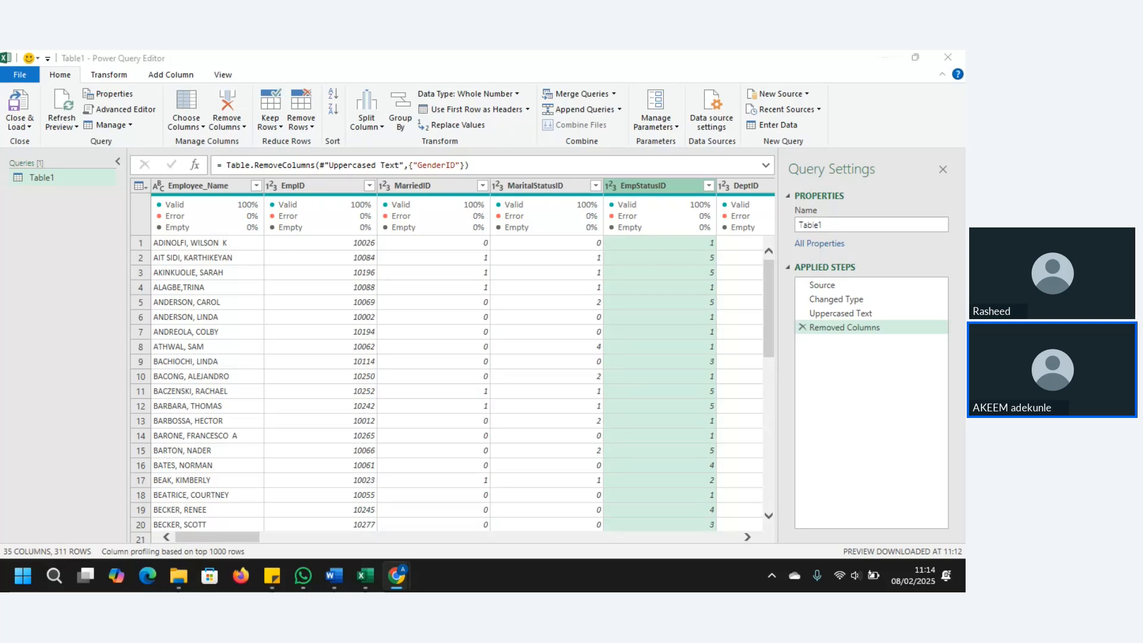
Switch to the Human Resources Data Set page on Kaggle in Chrome and examine the column details of HRDataset_v14.csv
left_click_drag(800, 284, 379, 197)
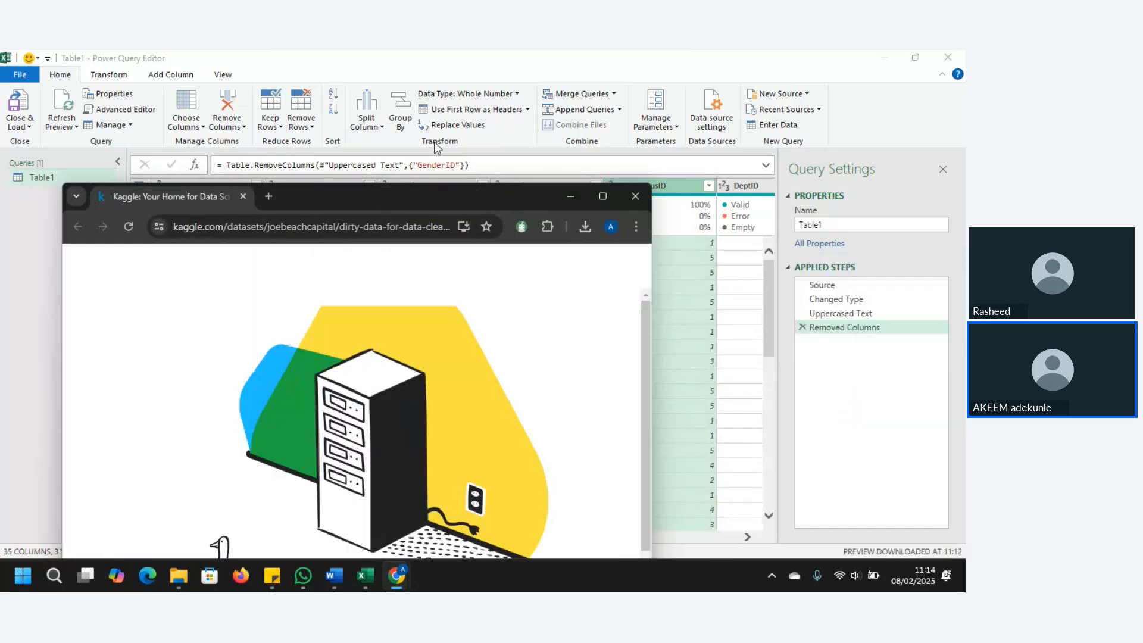
left_click(636, 195)
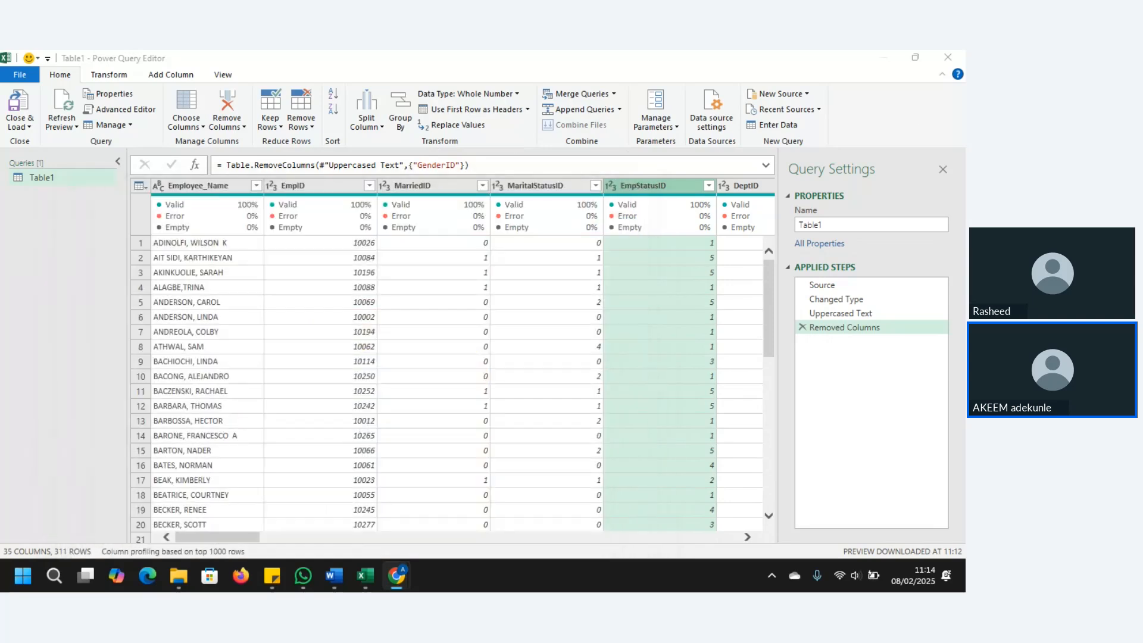
left_click_drag(963, 330, 437, 205)
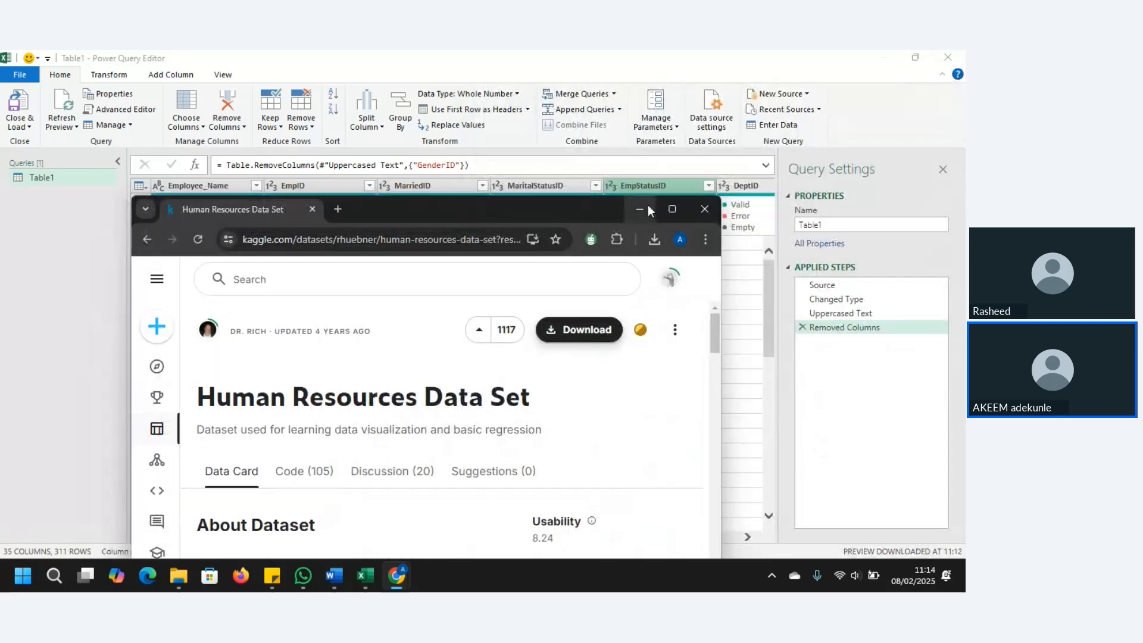
left_click(668, 209)
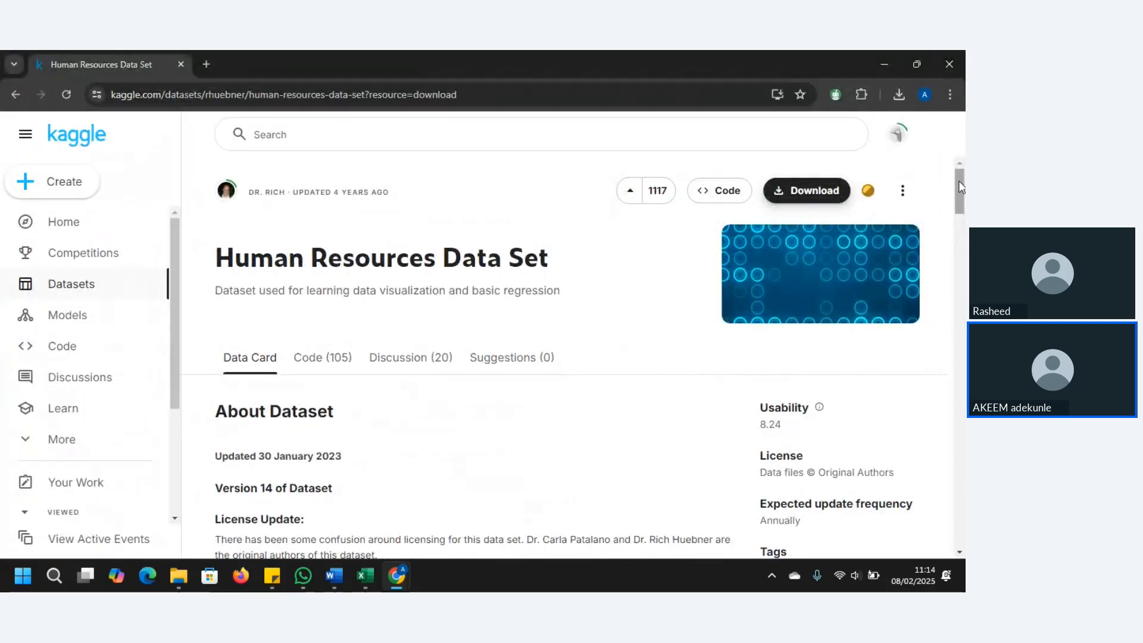
mouse_move(958, 188)
left_mouse_down()
mouse_move(962, 281)
mouse_move(963, 189)
left_mouse_up()
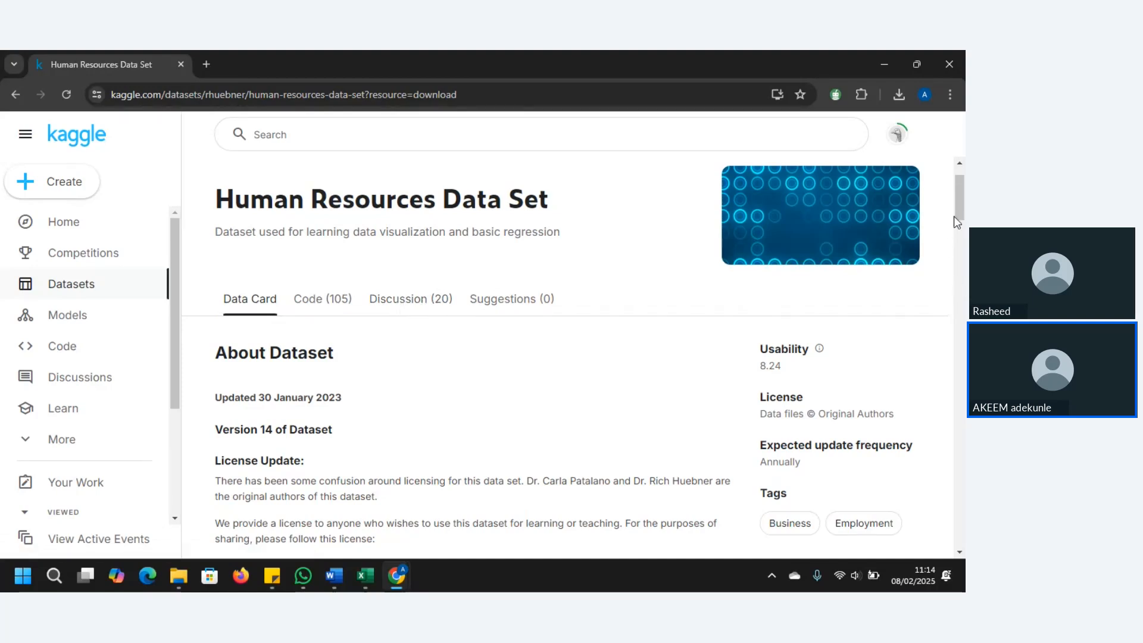
left_click_drag(956, 212, 956, 269)
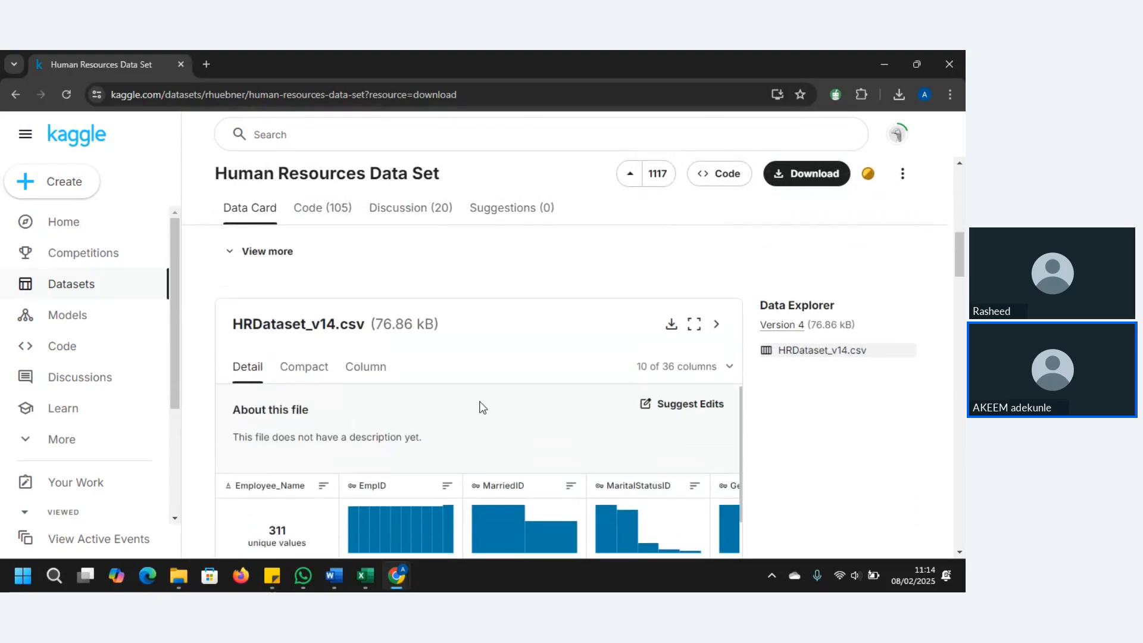
left_click(367, 368)
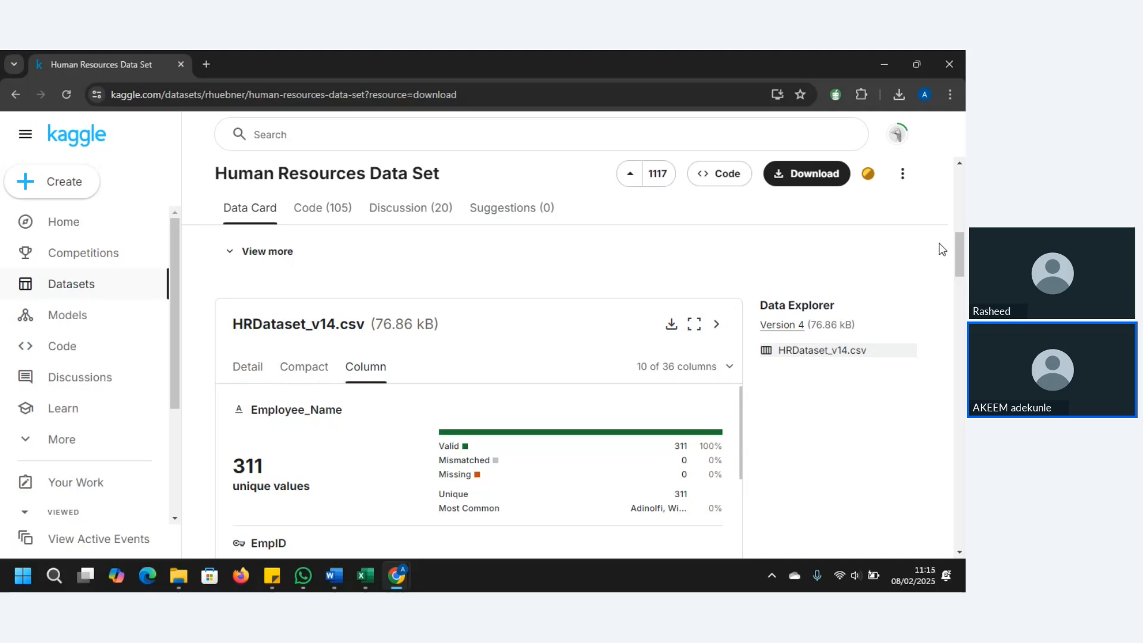
left_click_drag(960, 257, 945, 193)
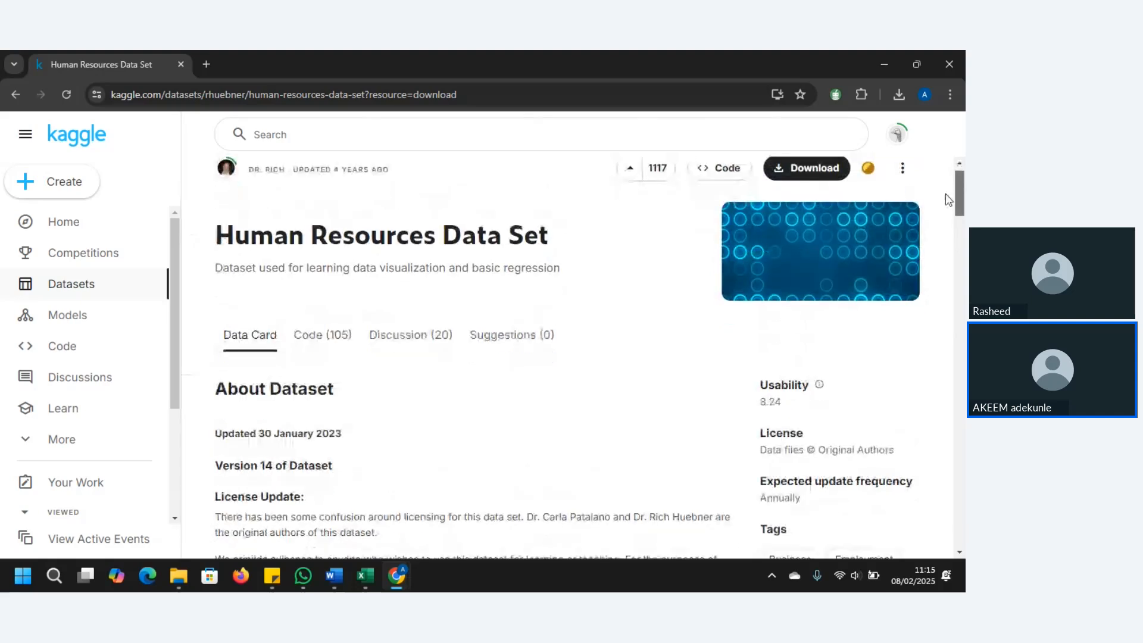
Look through the dataset's code and discussion pages for information on its columns, and return to the Power Query Editor
left_click(300, 344)
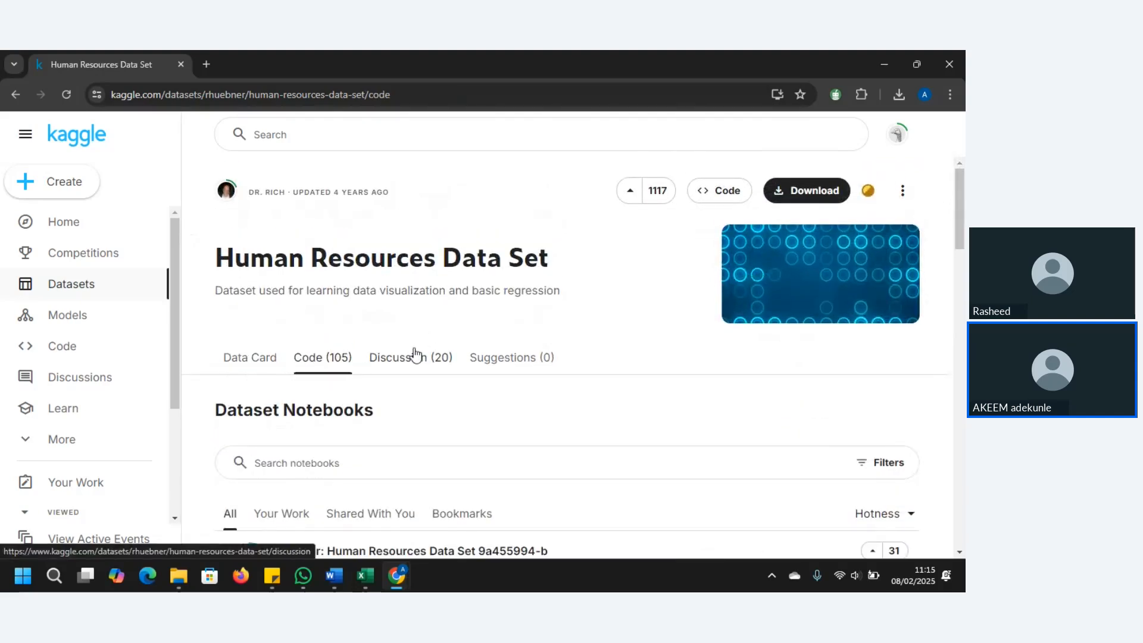
left_click(416, 355)
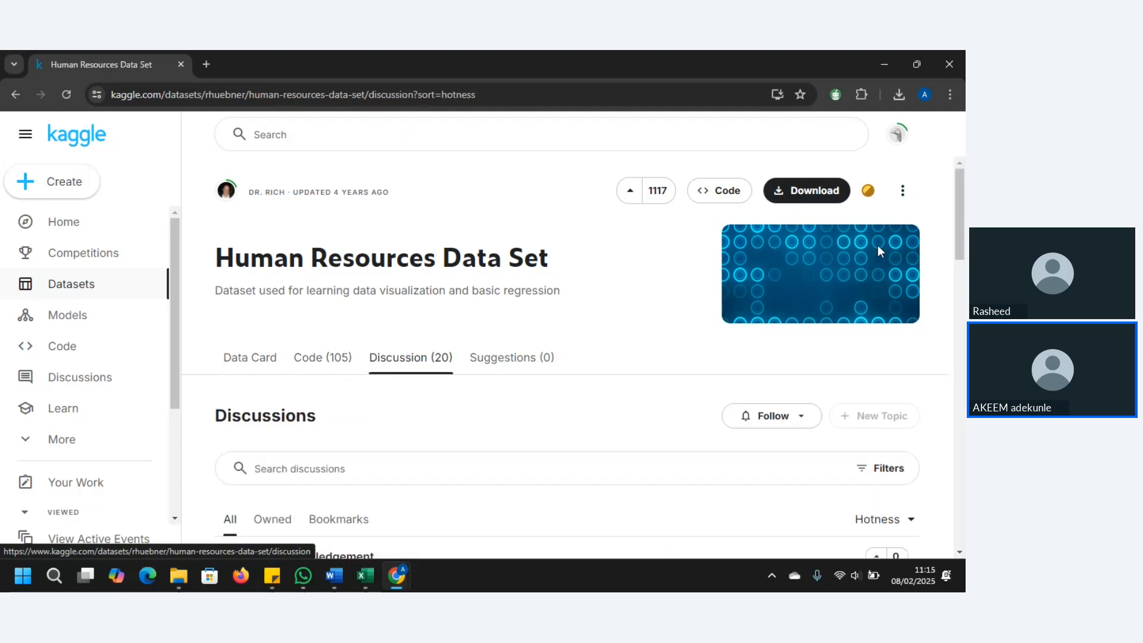
scroll(955, 217, "down", 3)
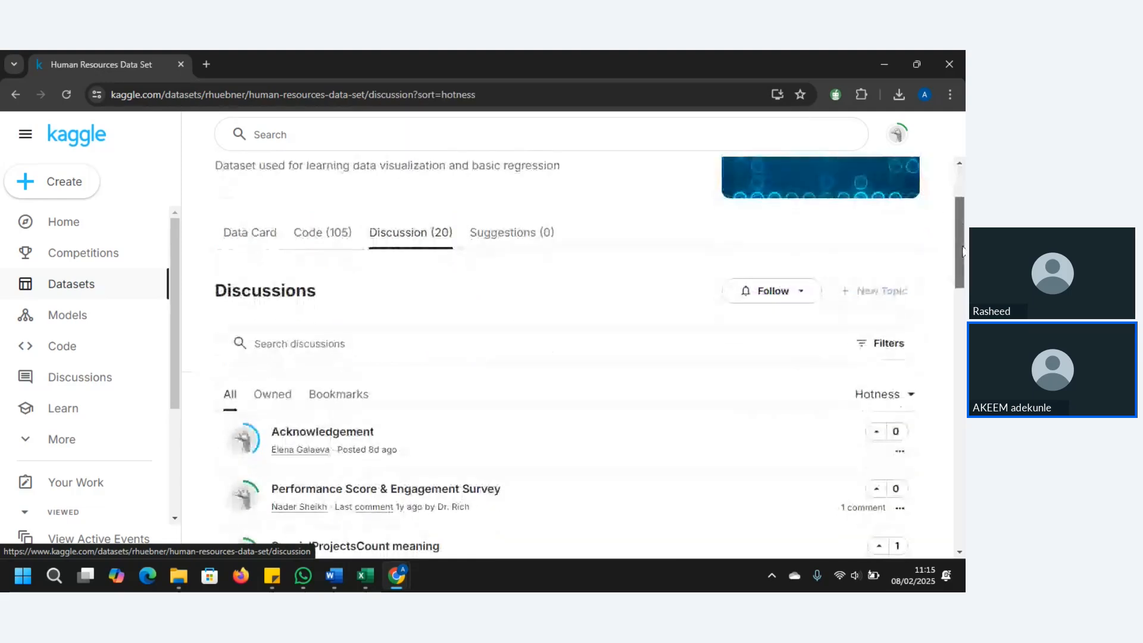
scroll(566, 387, "down", 3)
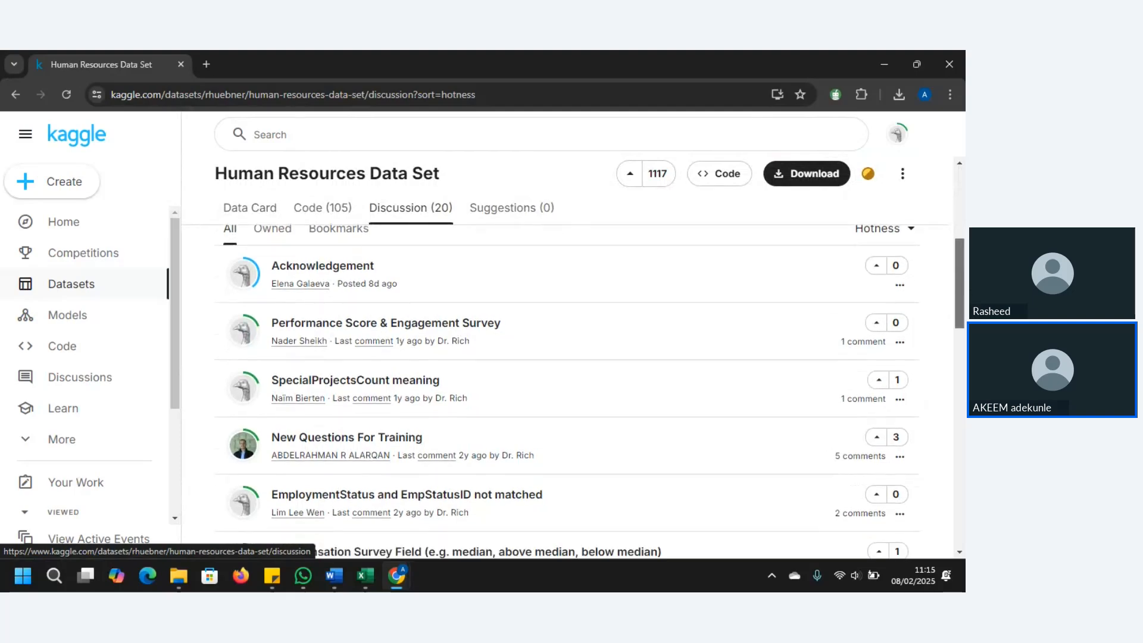
scroll(565, 387, "down", 1)
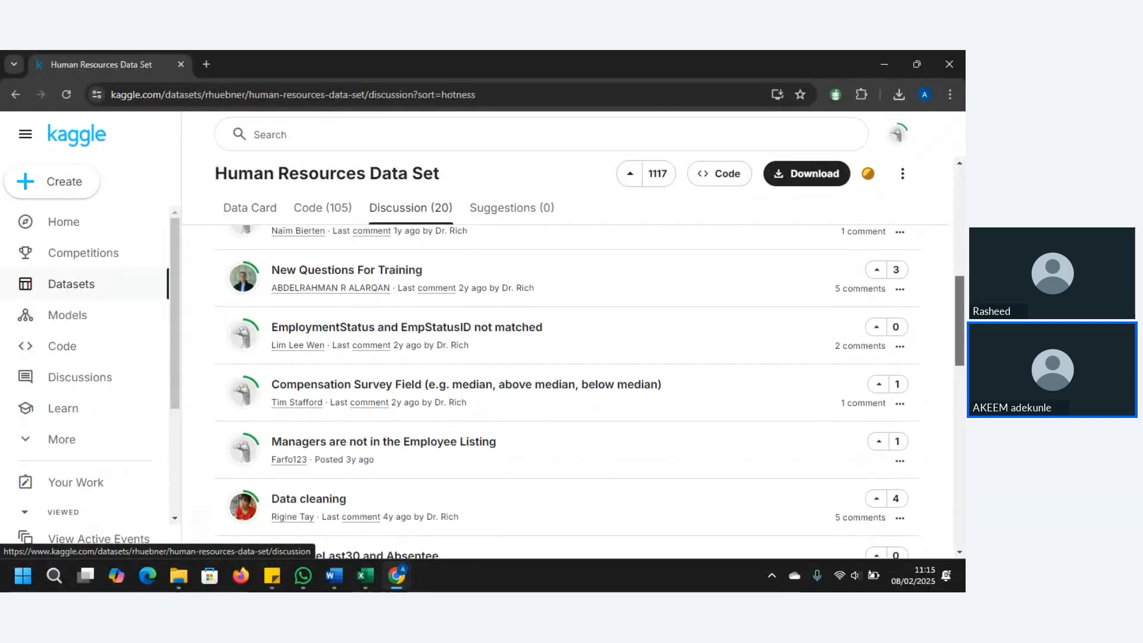
scroll(565, 387, "up", 5)
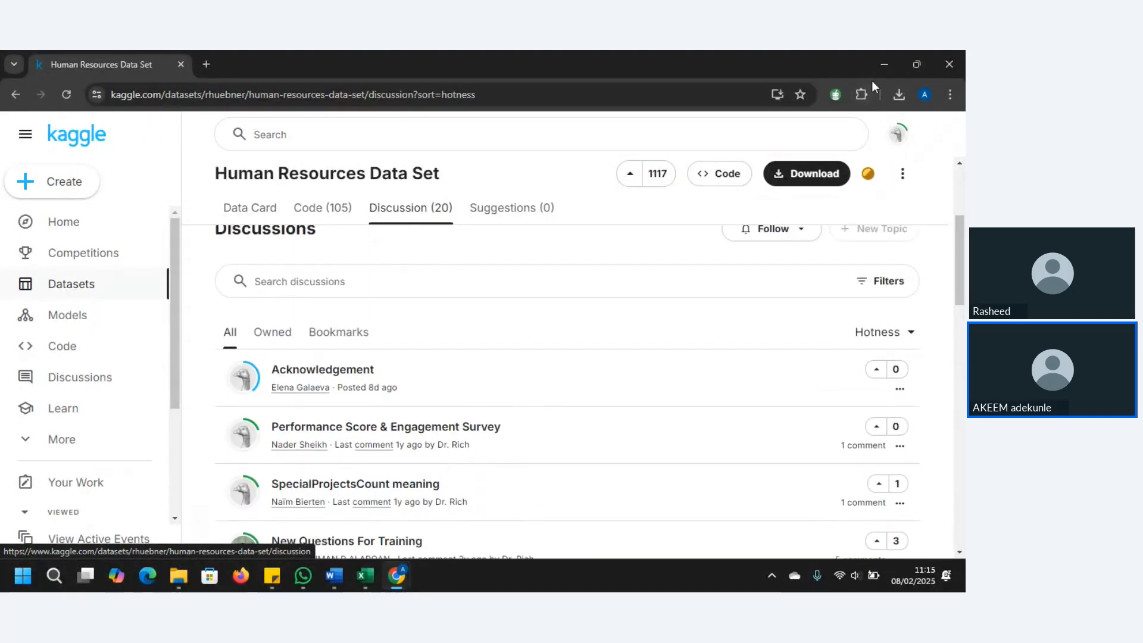
left_click(877, 63)
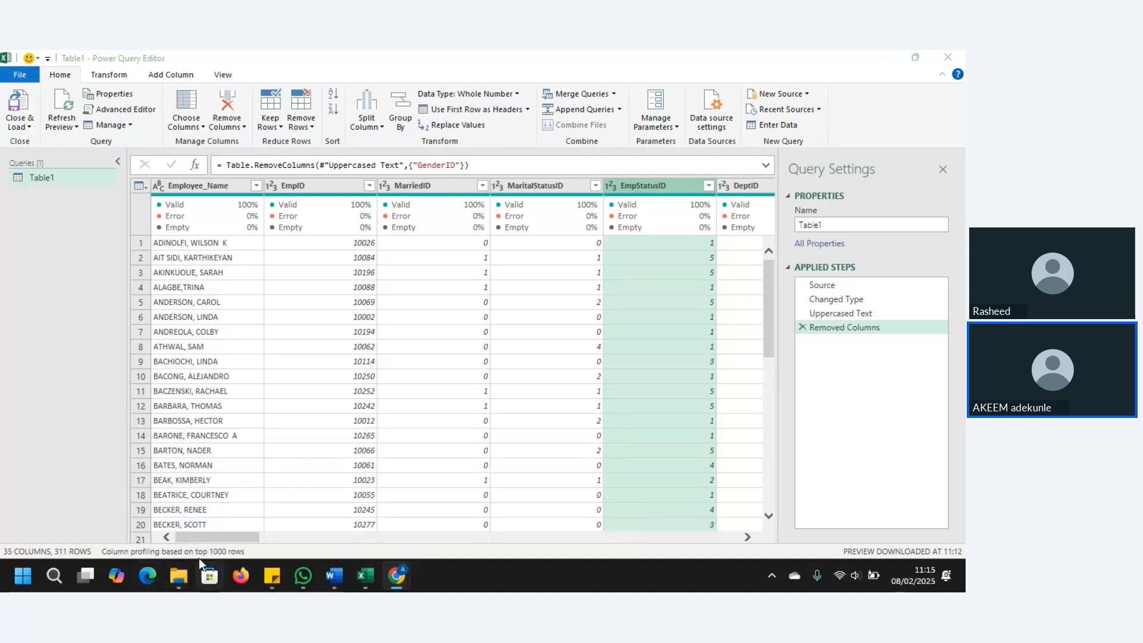
Change the Salary column's data type to Currency
left_click_drag(216, 535, 296, 539)
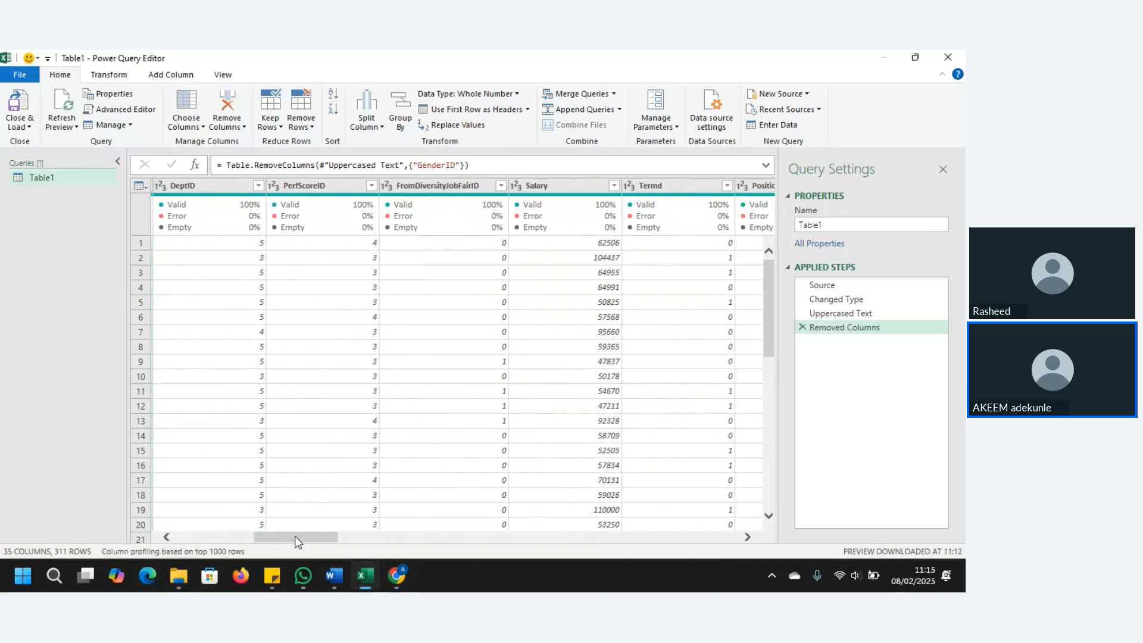
left_click(516, 186)
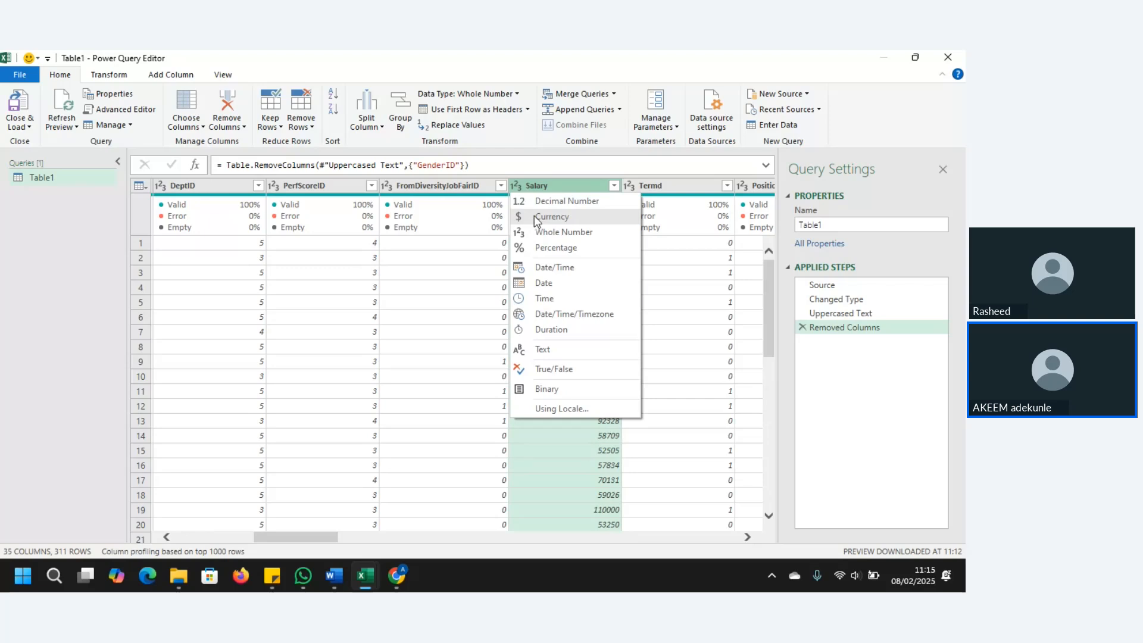
left_click(534, 216)
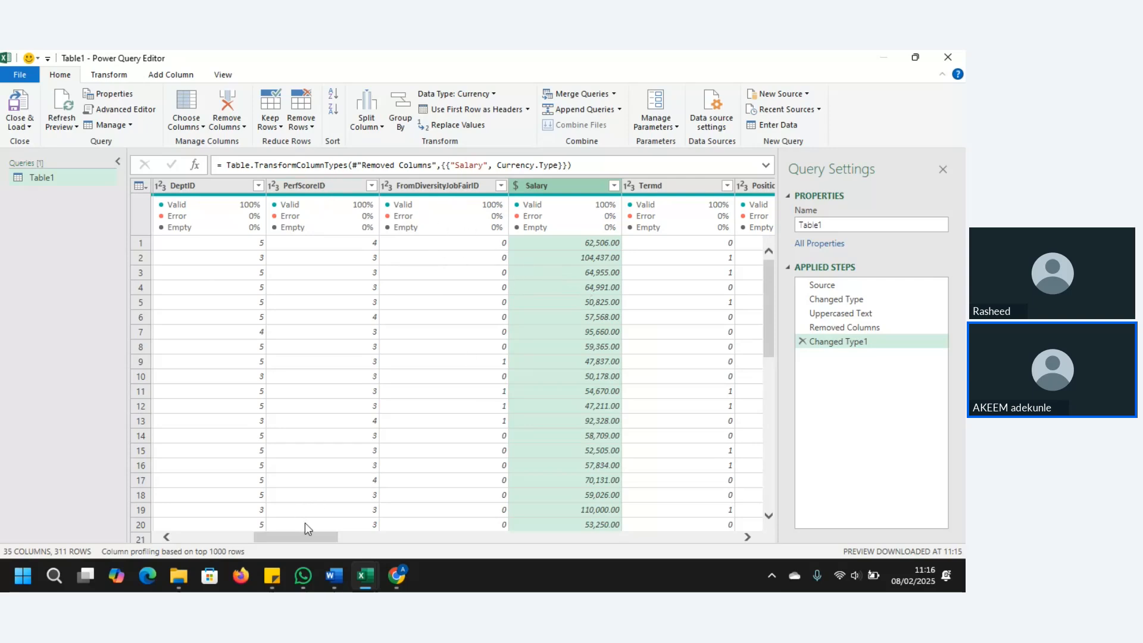
Review the data types and column quality of the columns from Termd through Zip
left_click_drag(305, 535, 325, 544)
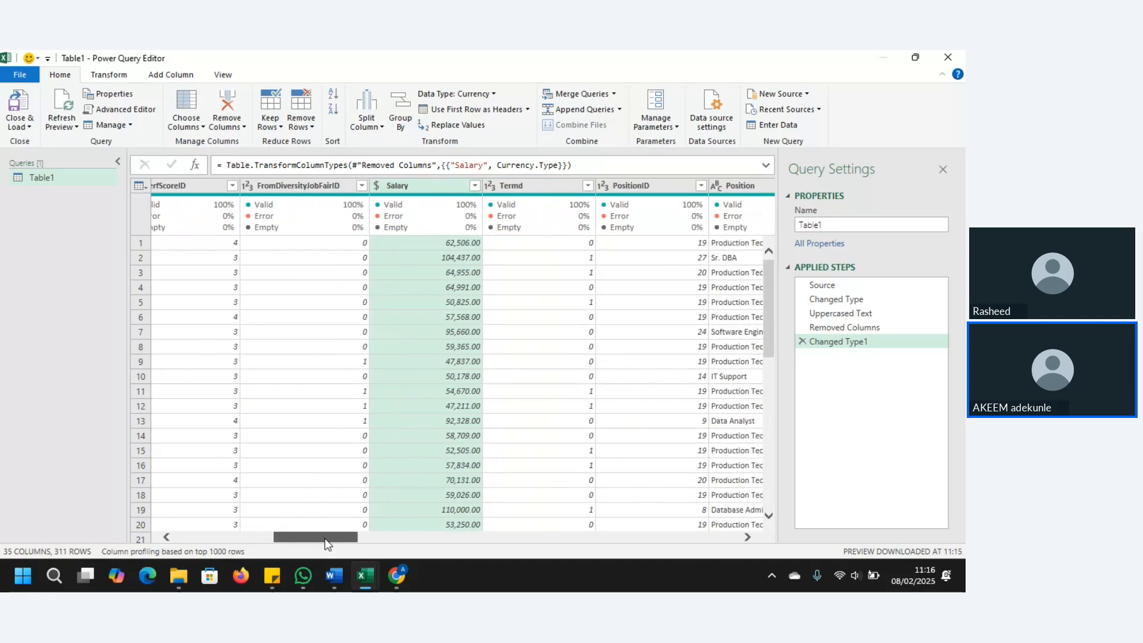
left_click(543, 187)
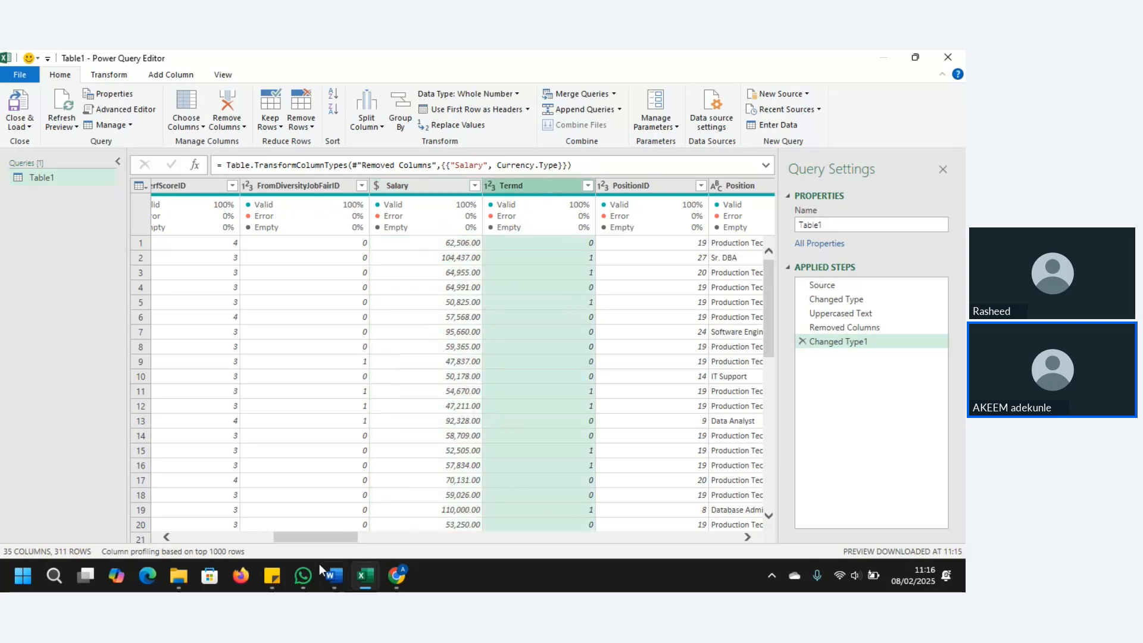
left_click_drag(323, 536, 358, 537)
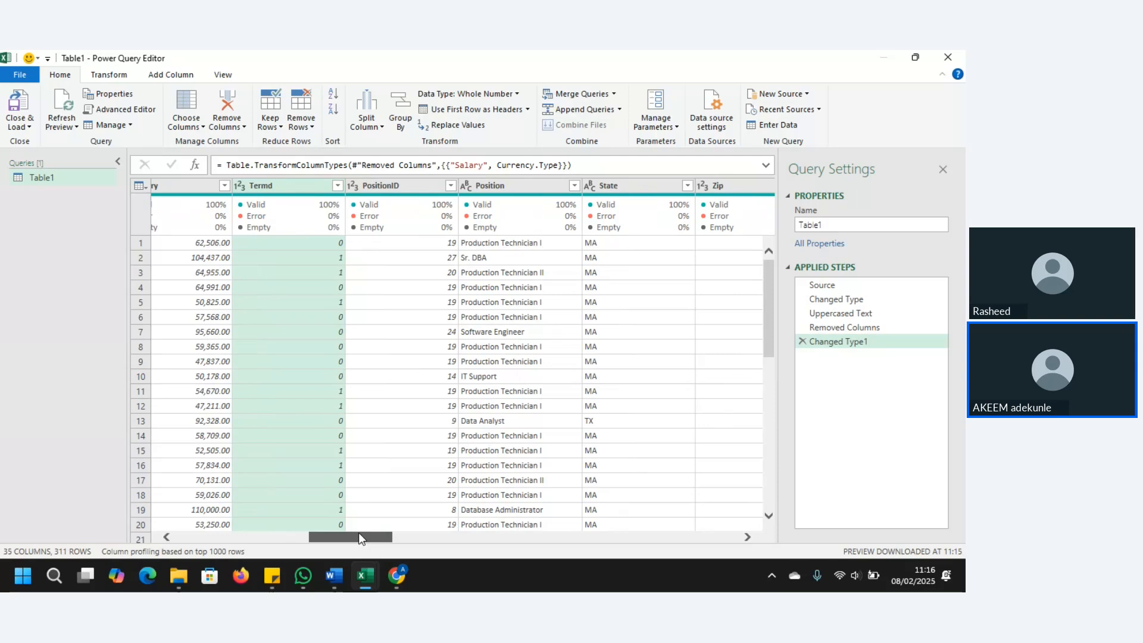
left_click_drag(359, 538, 388, 537)
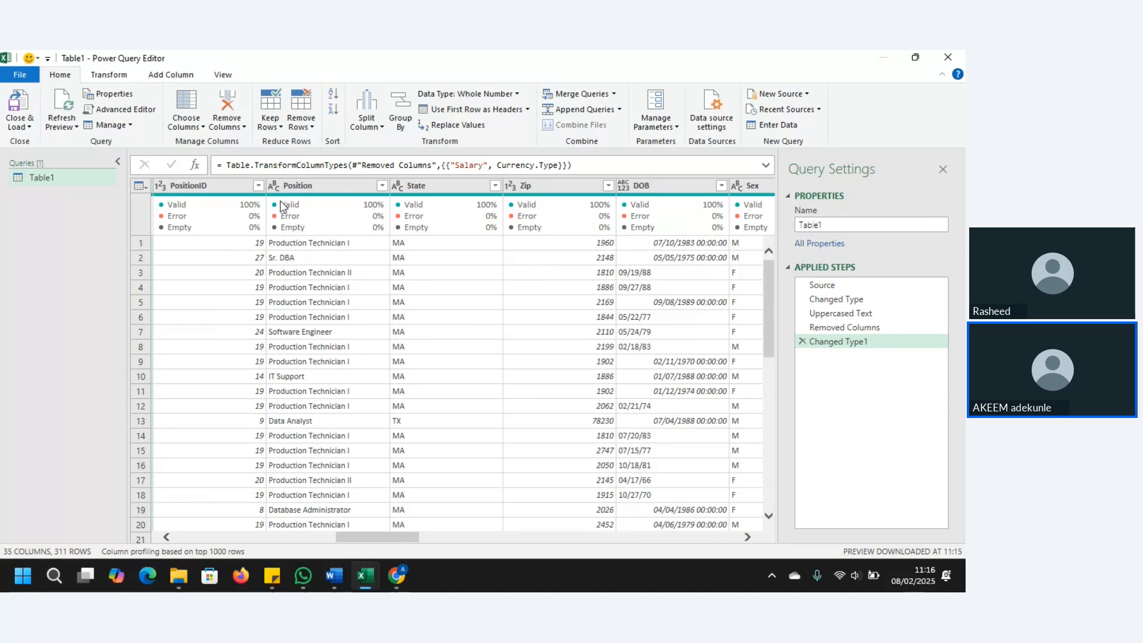
left_click(215, 184)
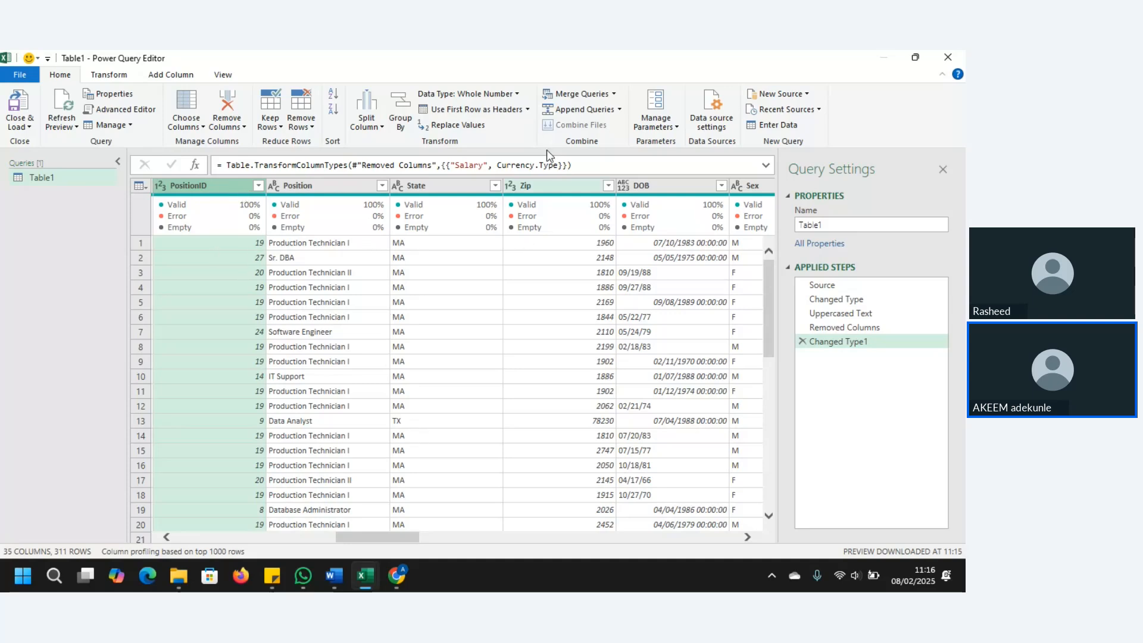
left_click(543, 189)
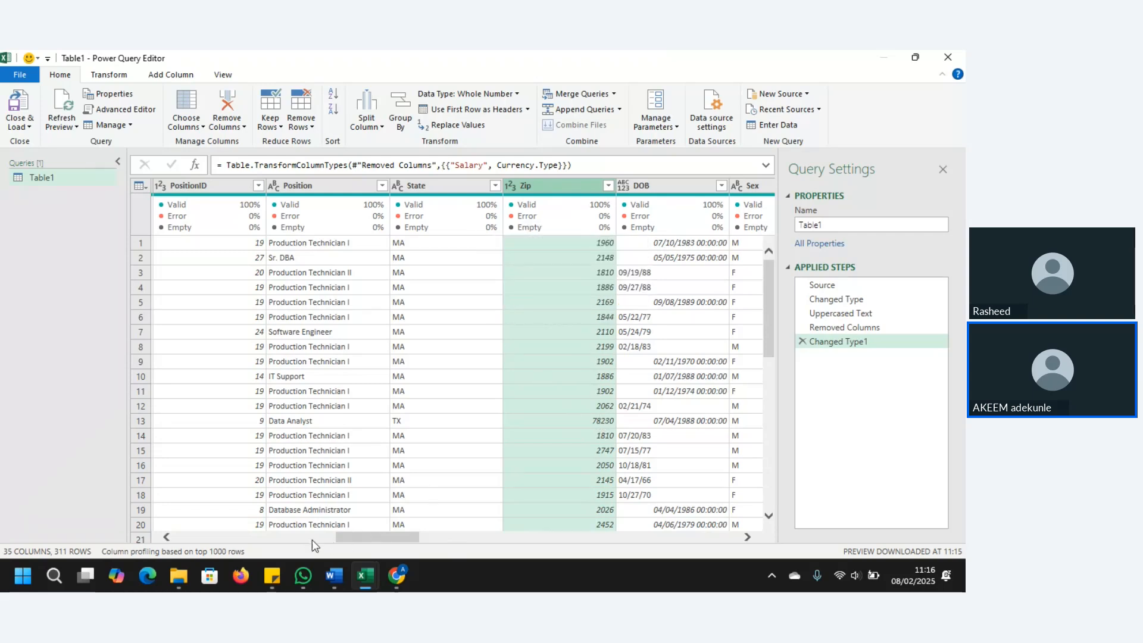
Try to change the DOB column's data type to Date, and delete the Changed Type1 step from the query
left_click_drag(365, 538, 396, 545)
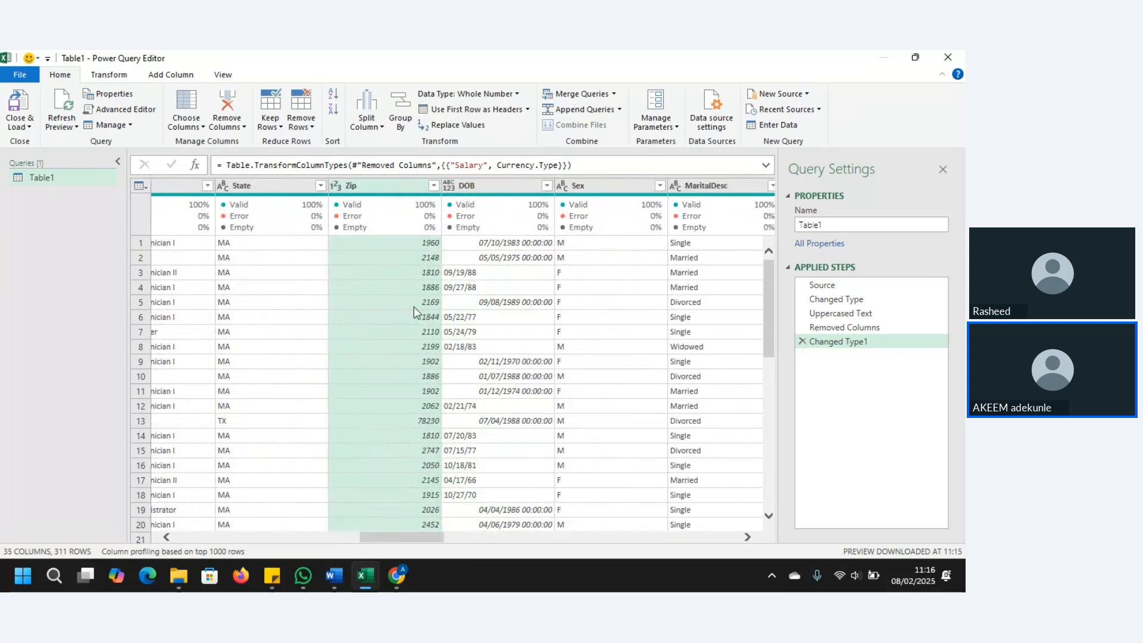
left_click(451, 188)
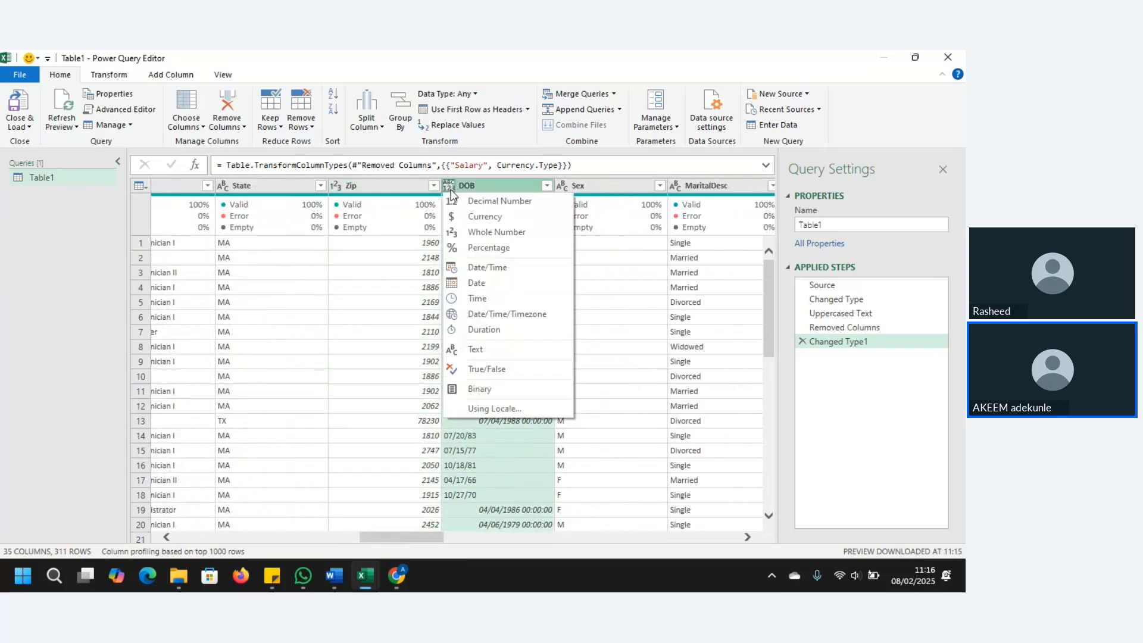
left_click(479, 283)
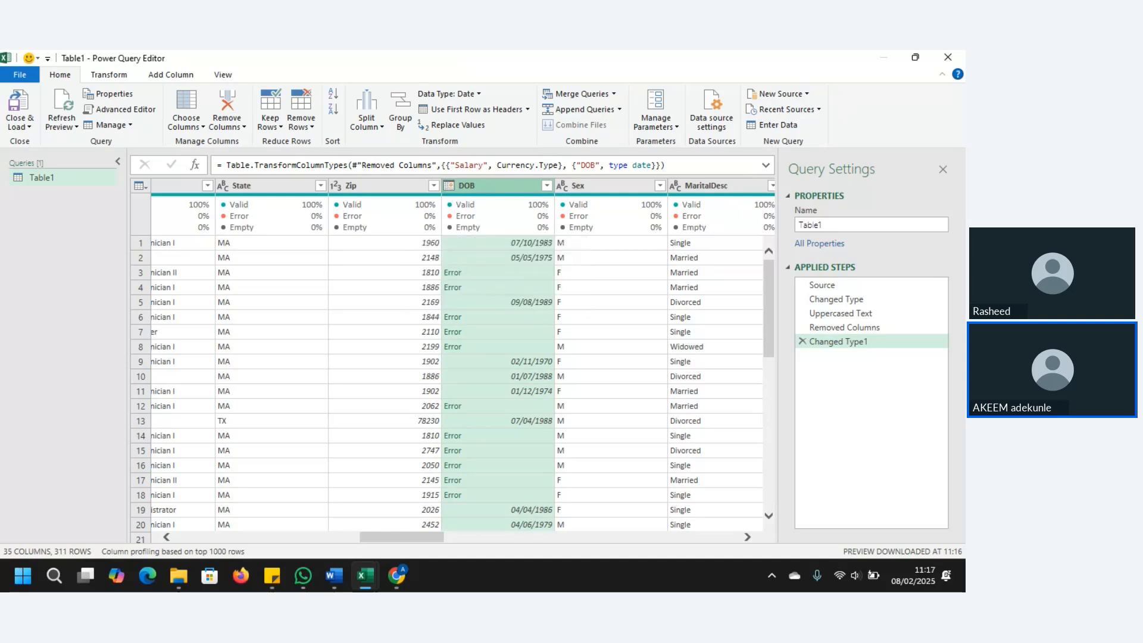
left_click(397, 575)
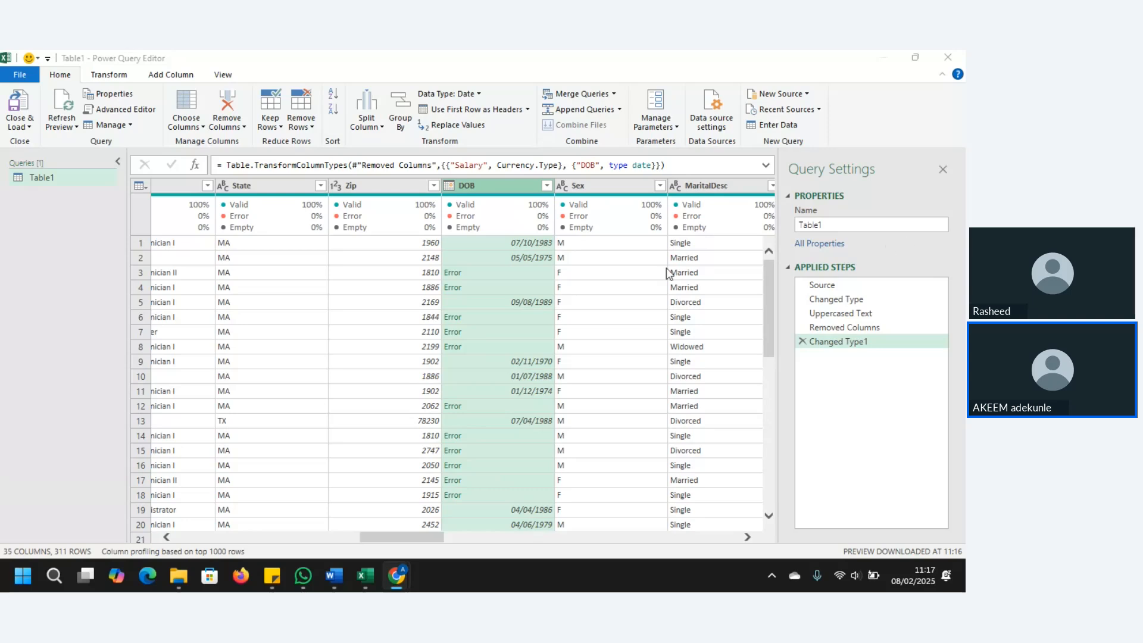
left_click(451, 187)
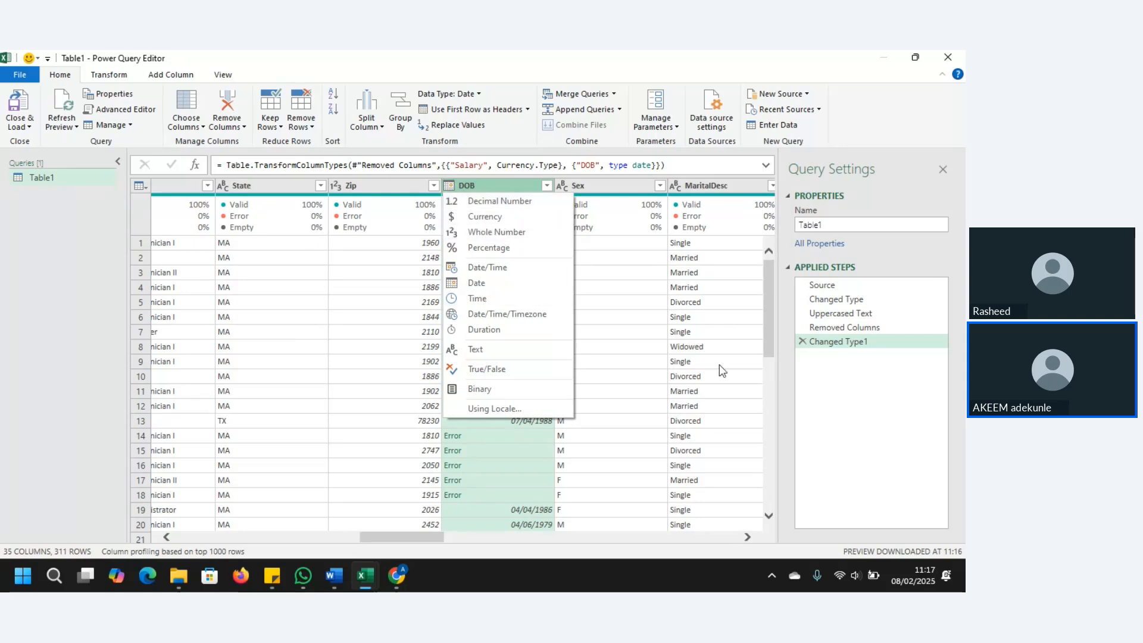
left_click(770, 321)
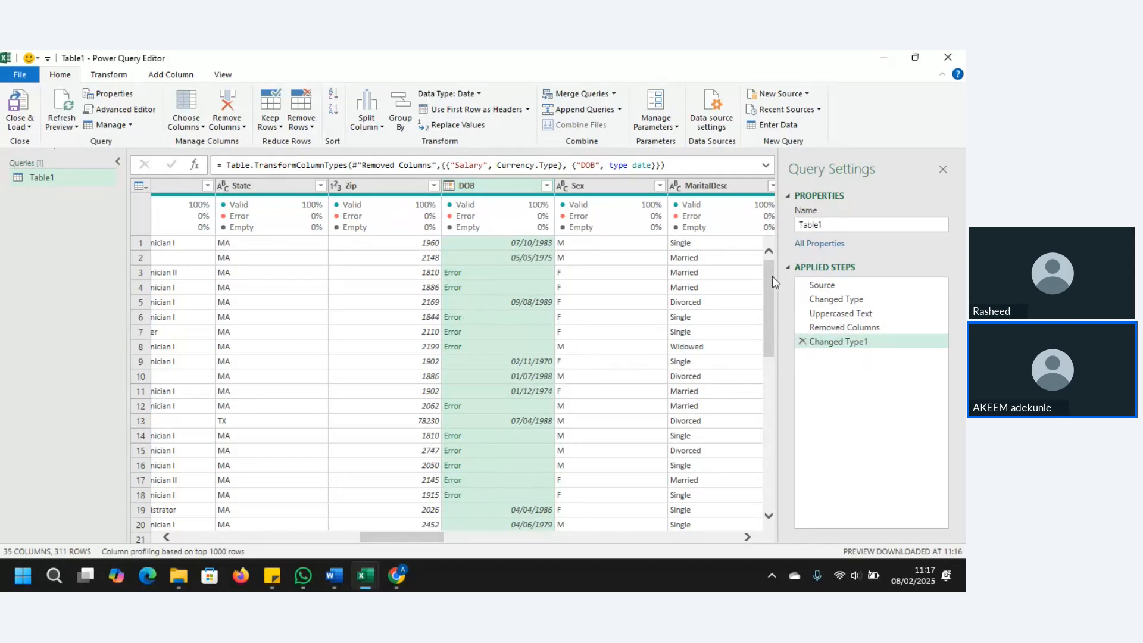
left_click(802, 341)
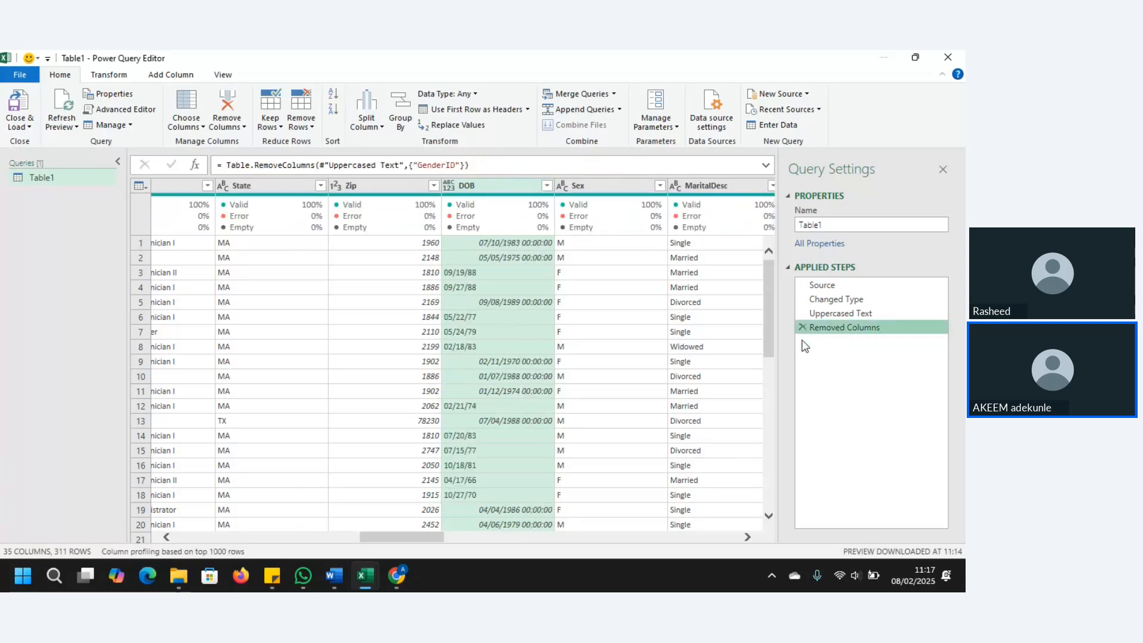
Retry the Date data type on the mixed-format DOB column and remove the resulting type-change step again
left_click(509, 243)
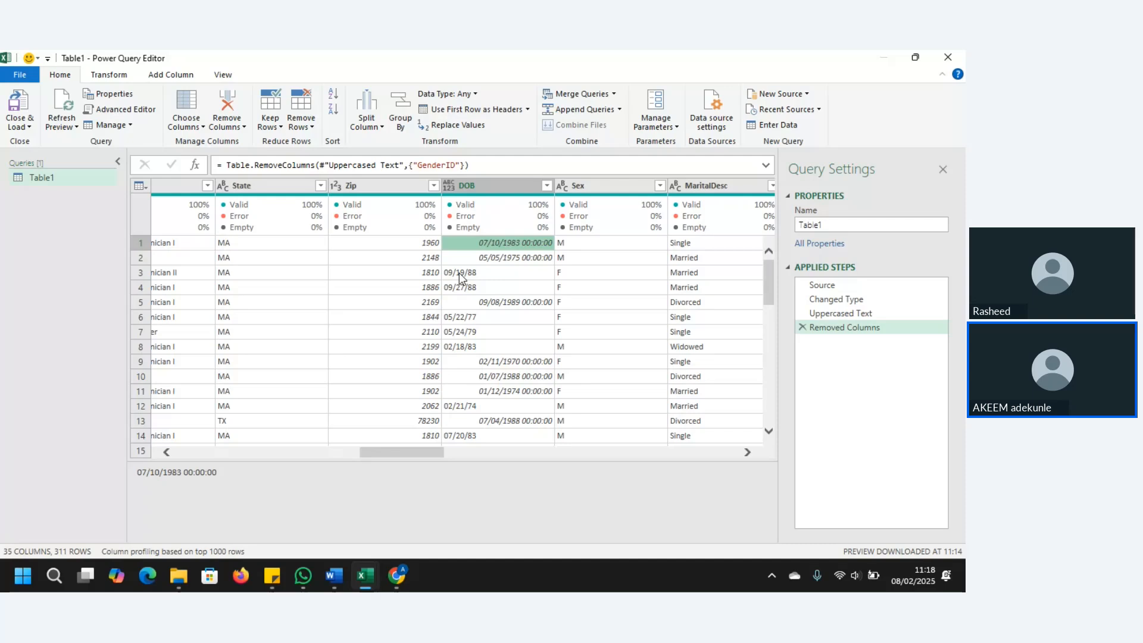
left_click(447, 187)
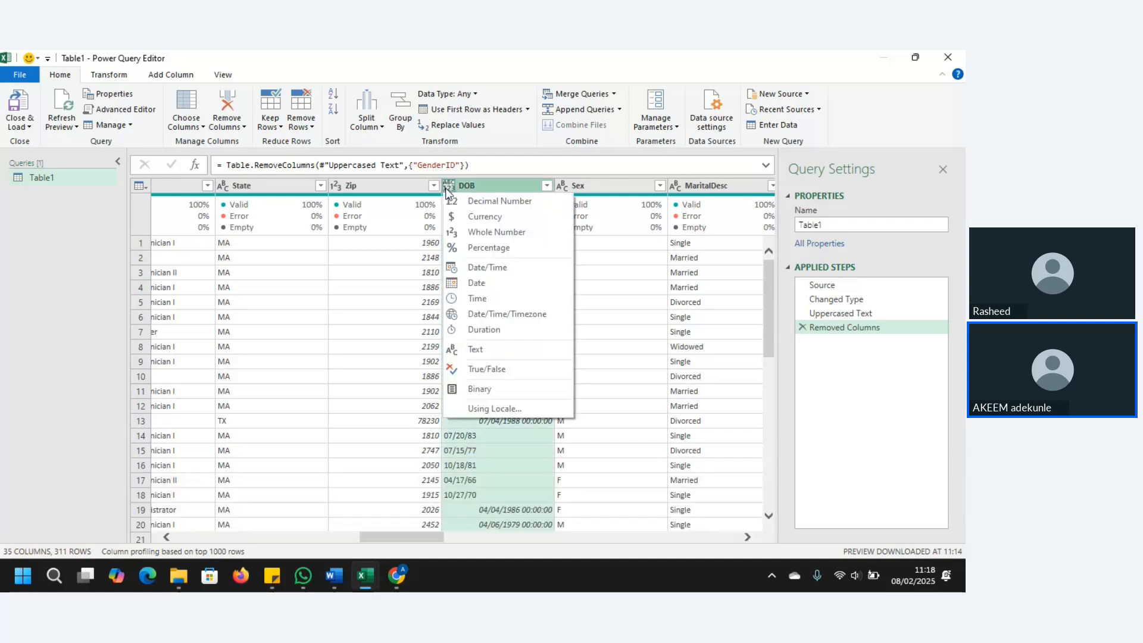
left_click(476, 284)
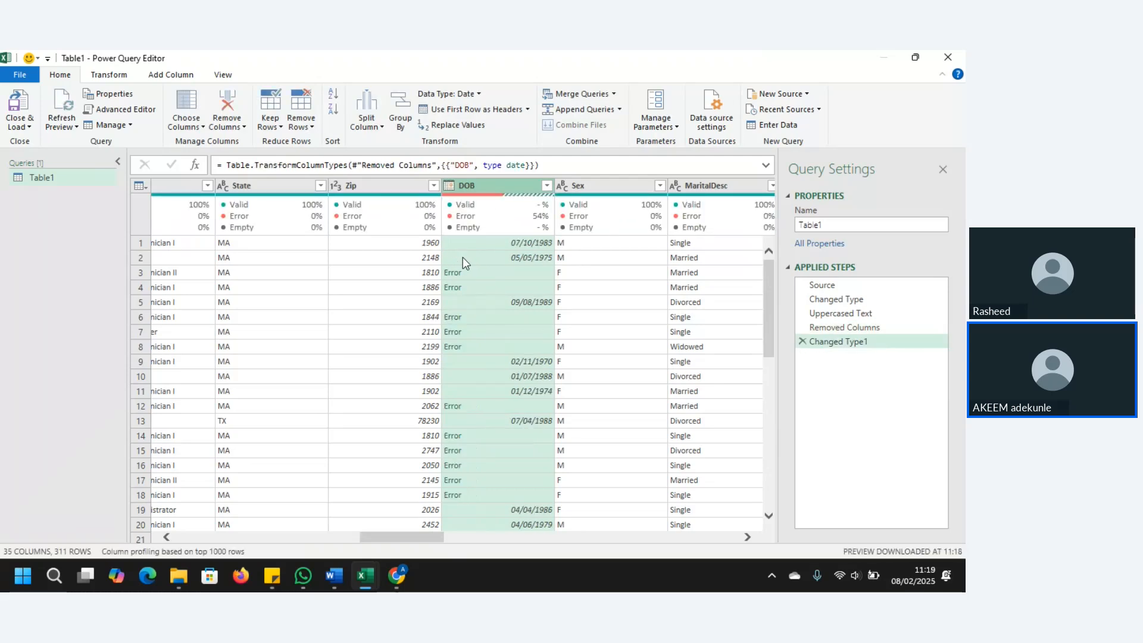
left_click(803, 341)
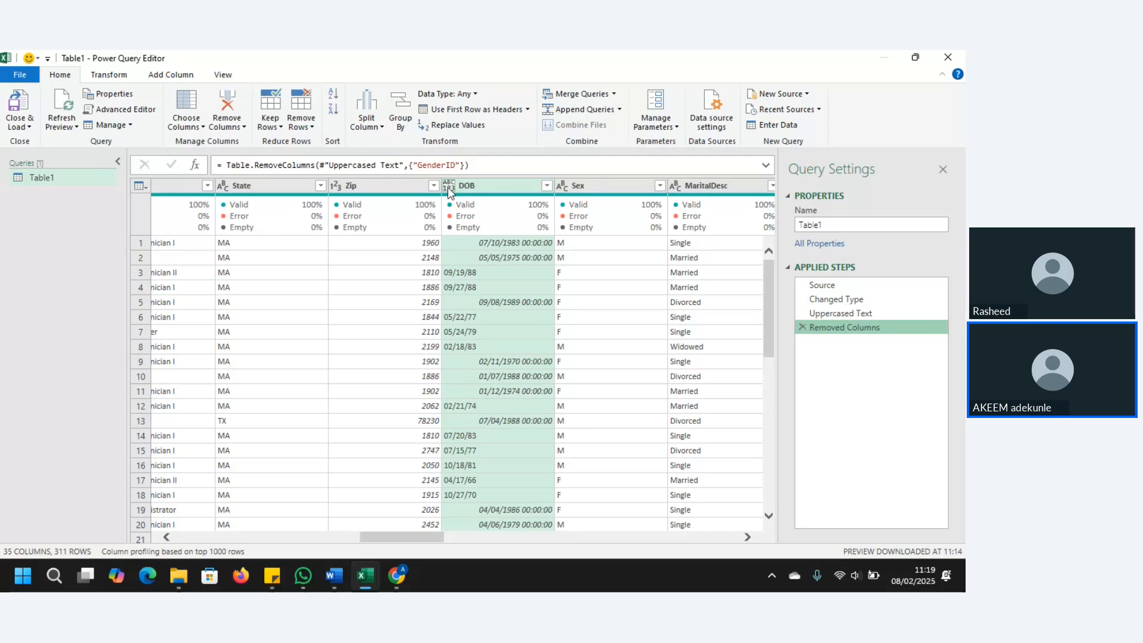
Change the DOB column's type using locale, with data type Date and locale English (United States)
left_click(449, 187)
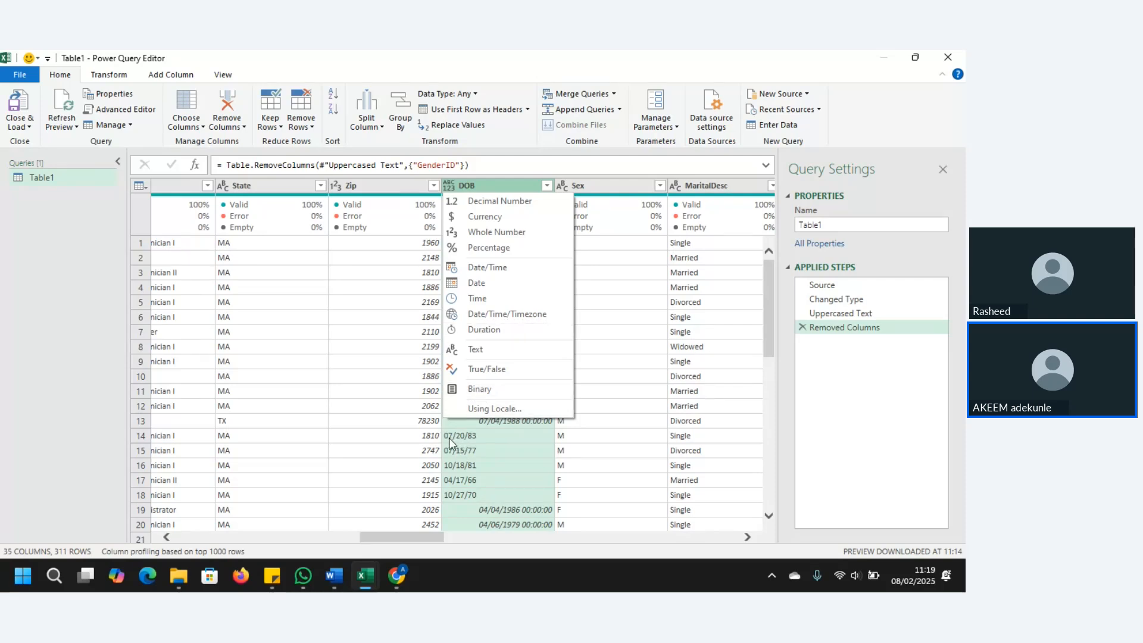
left_click(499, 408)
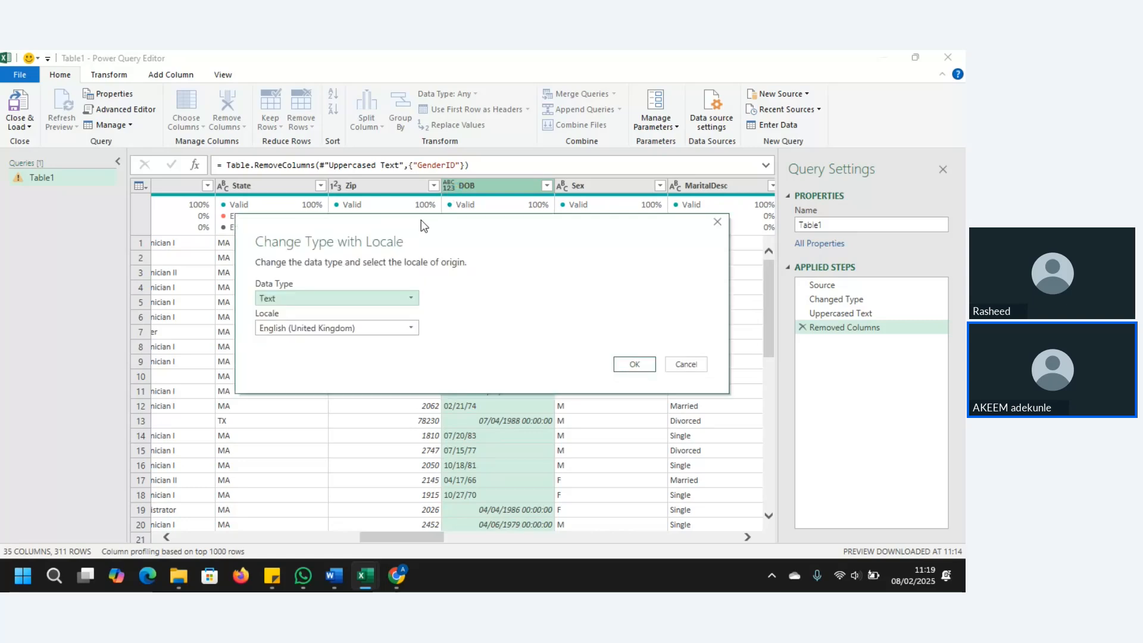
left_click_drag(424, 224, 180, 222)
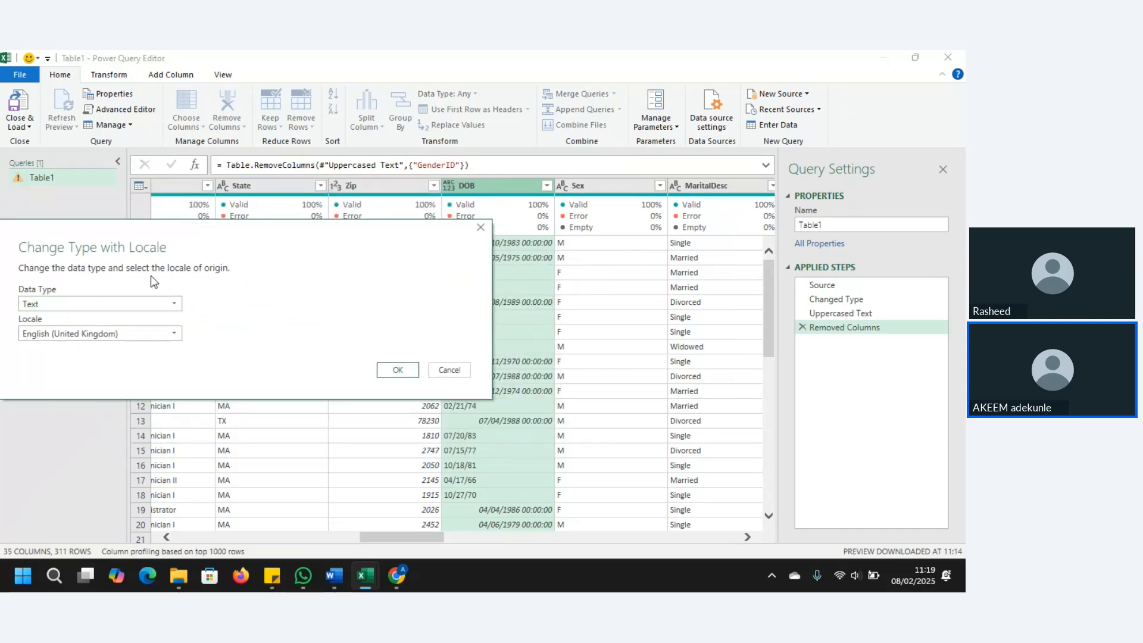
left_click(172, 303)
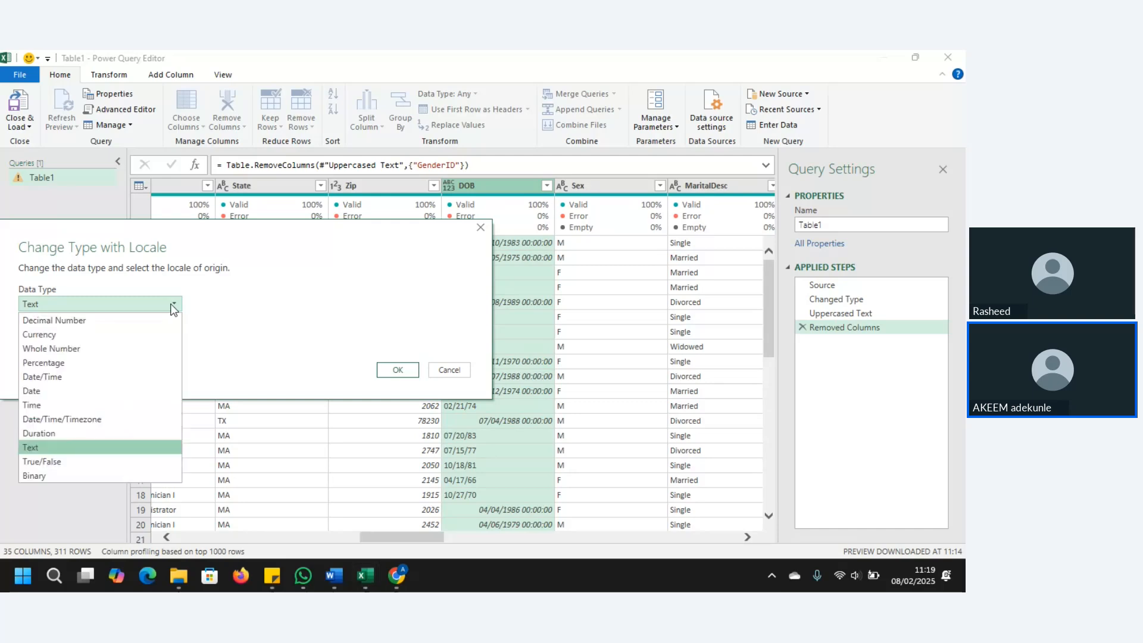
left_click(83, 392)
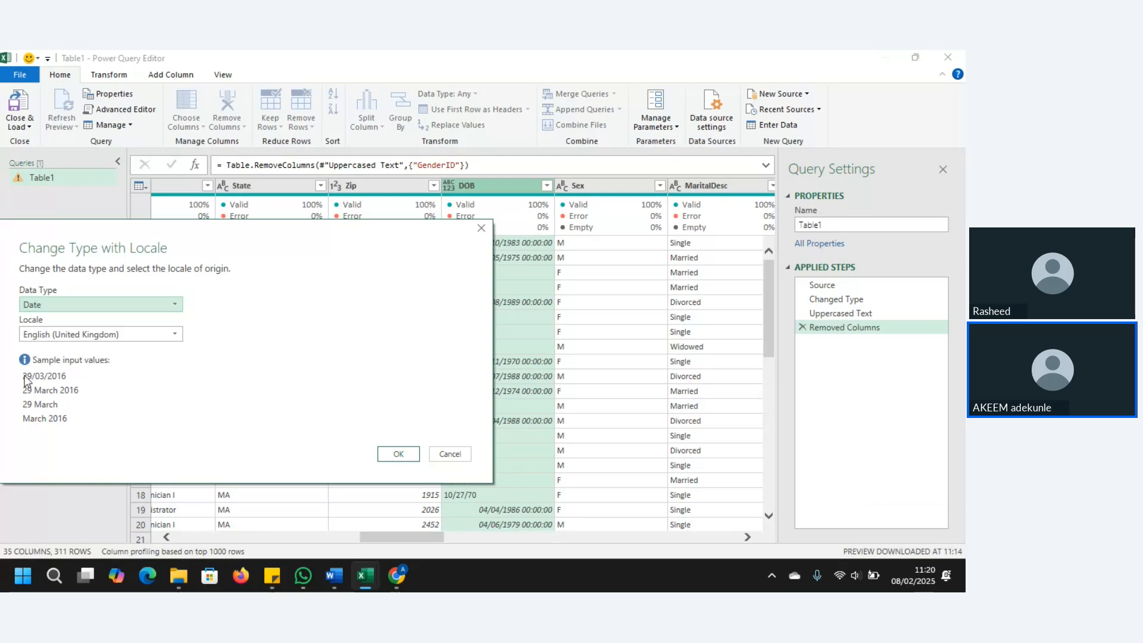
left_click(170, 335)
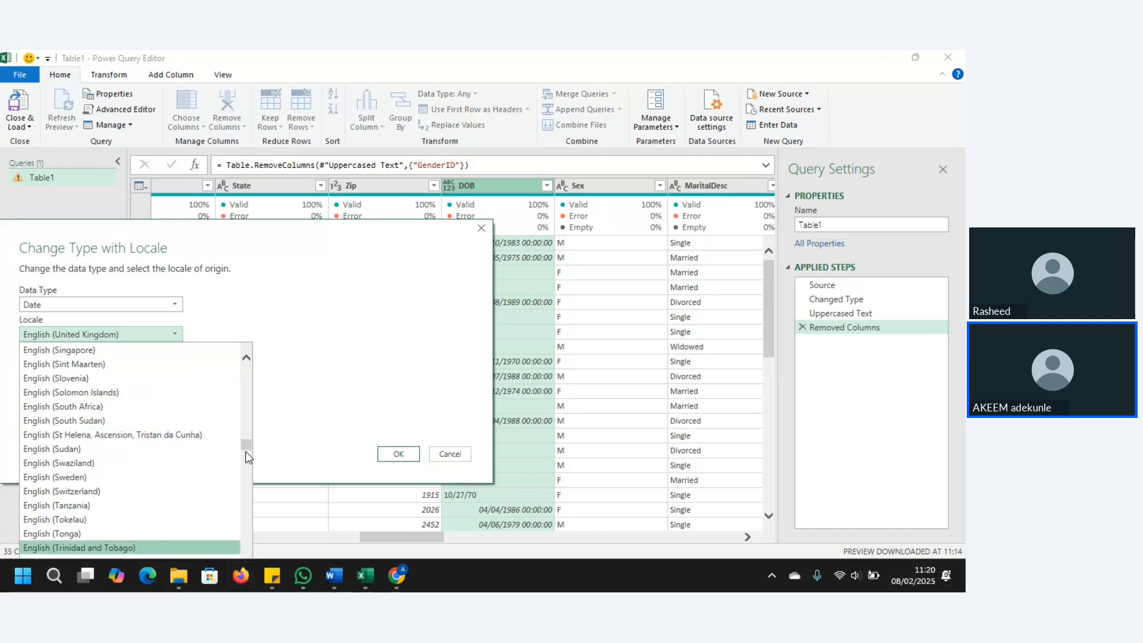
scroll(246, 446, "down", 2)
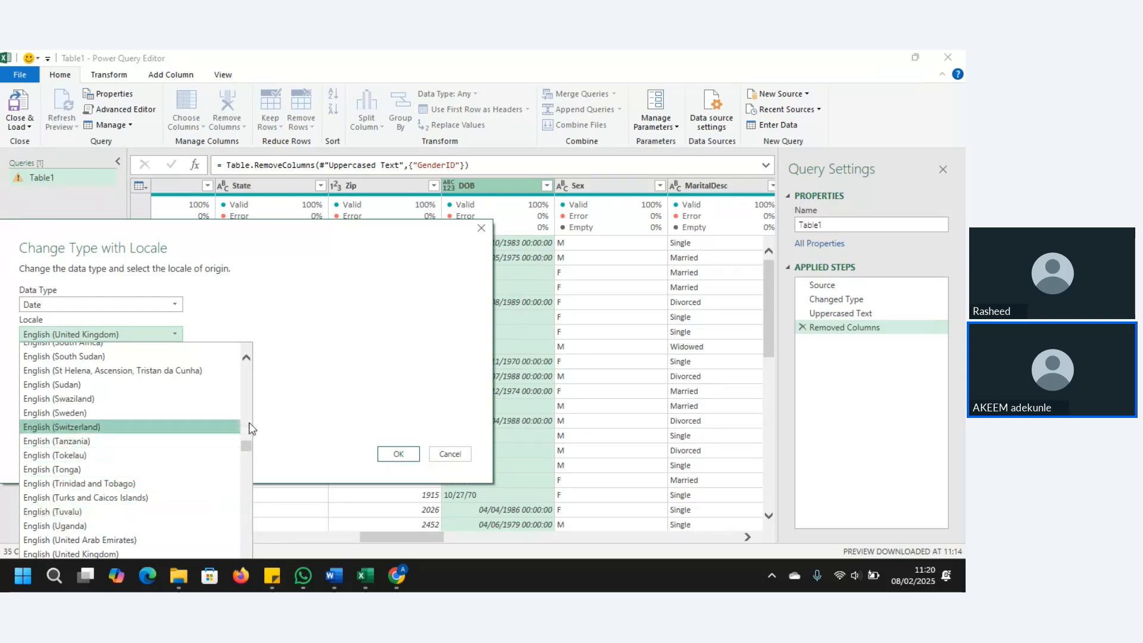
left_click_drag(245, 445, 248, 453)
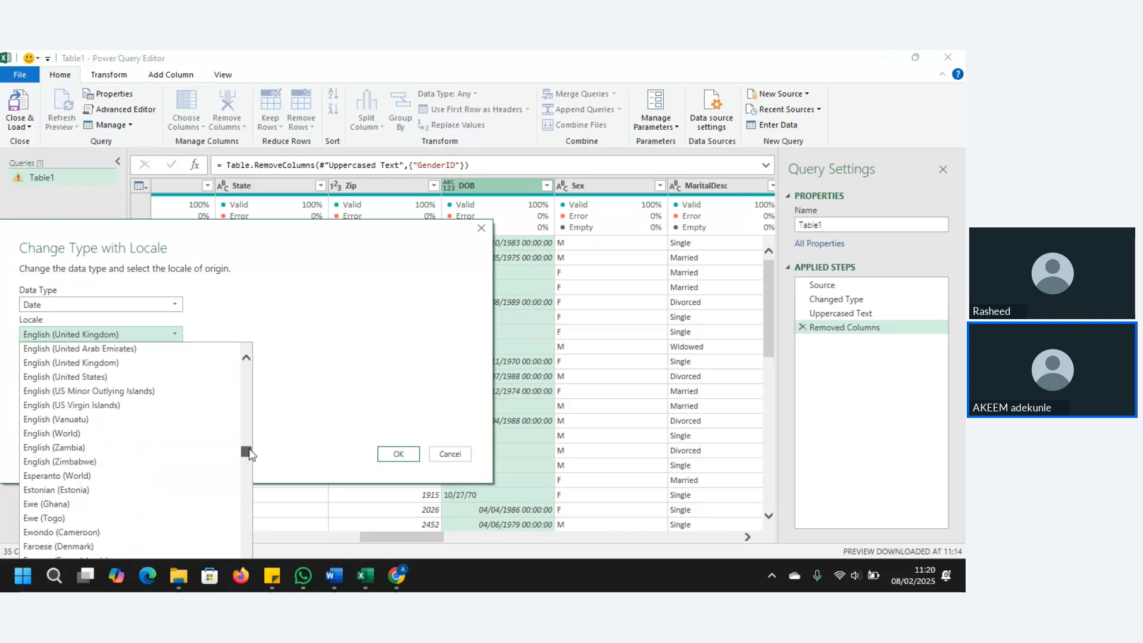
left_click(117, 376)
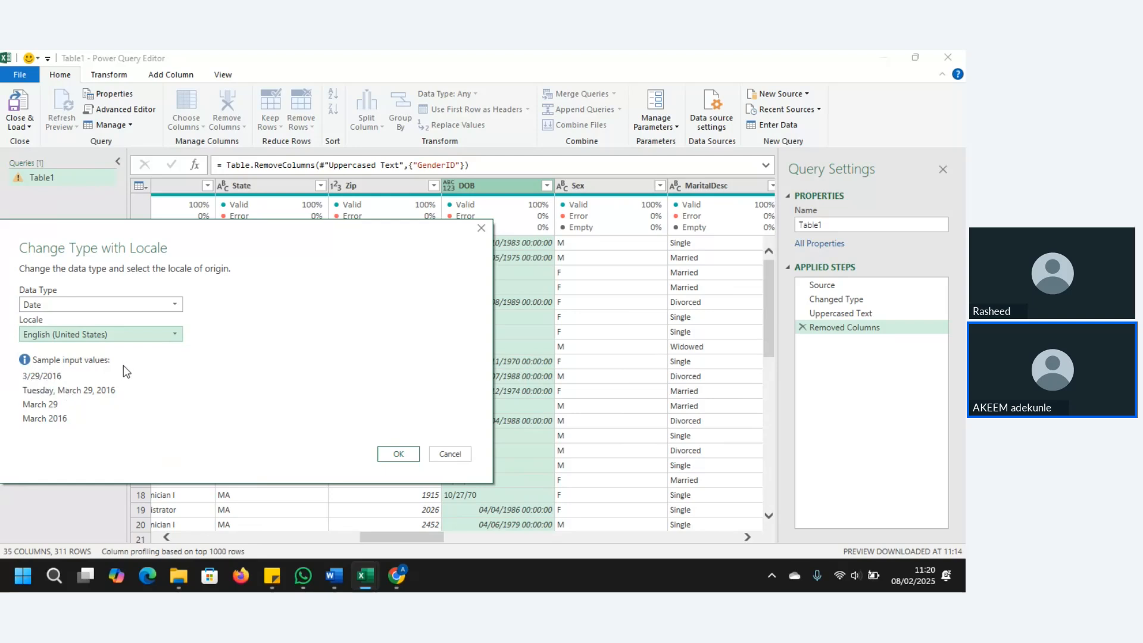
left_click(398, 455)
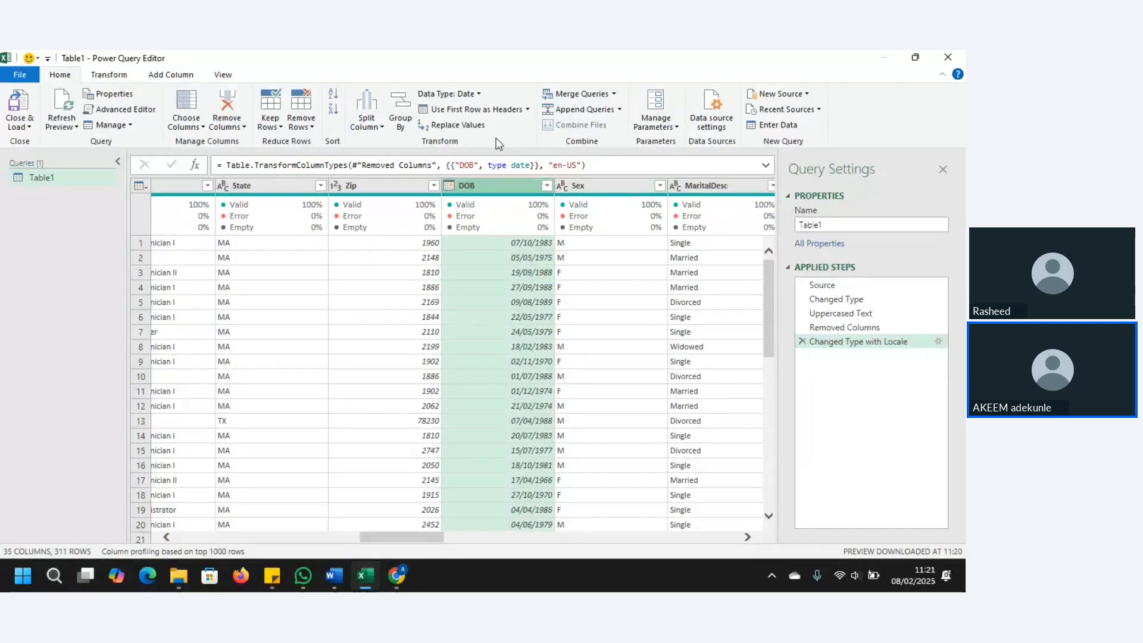
Replace the value M with Male in the Sex column
left_click(622, 185)
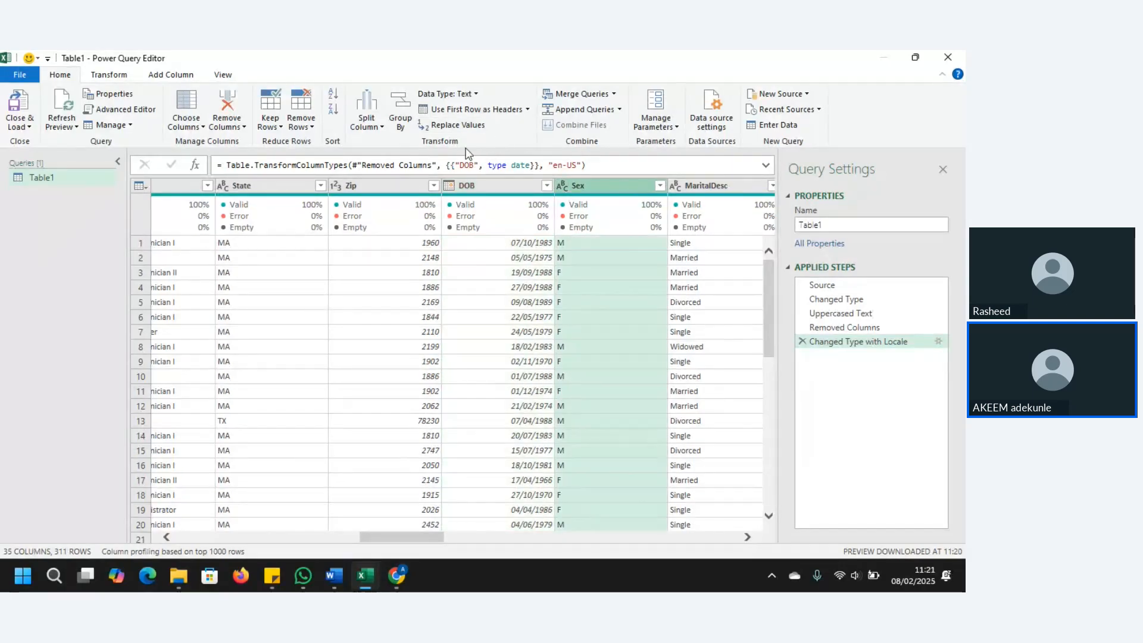
left_click(455, 125)
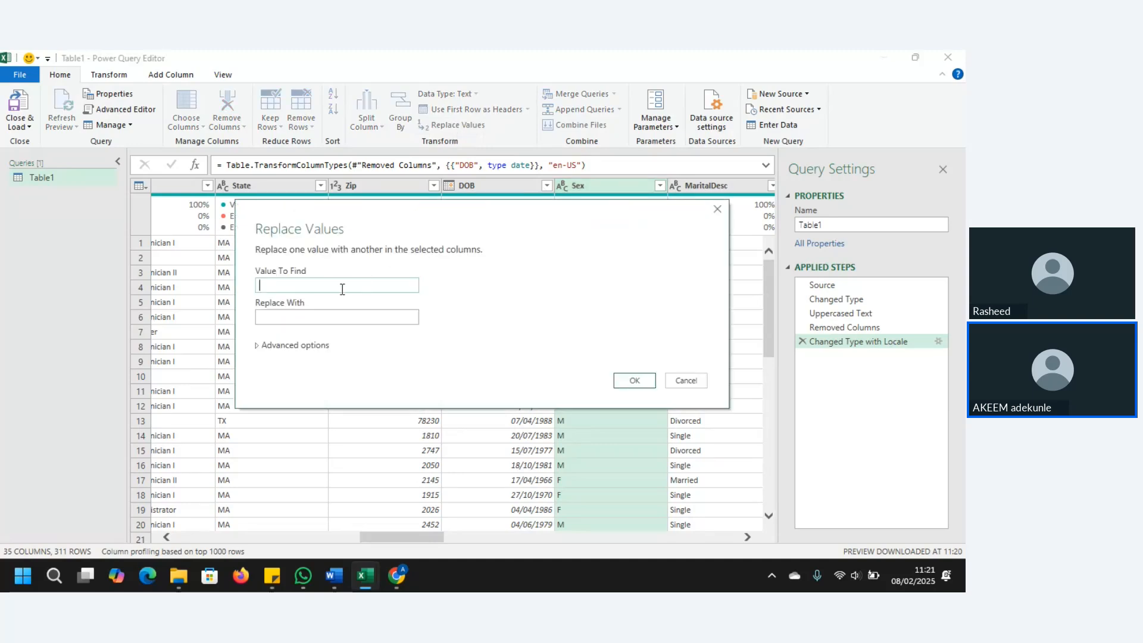
type("M")
left_click(327, 313)
type("Male")
key("Return")
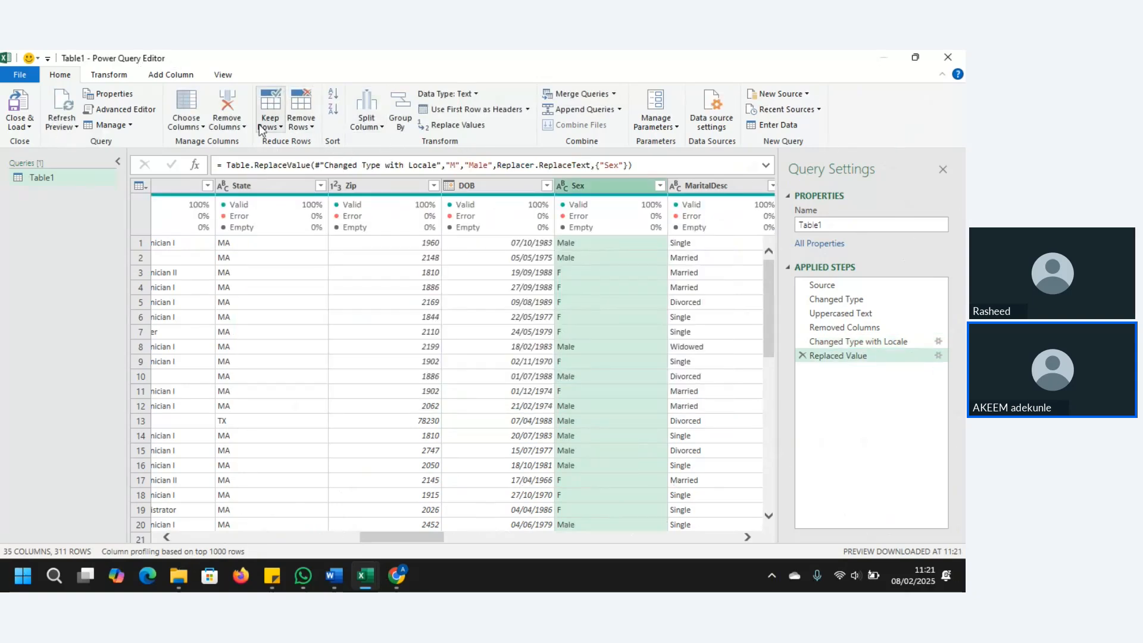
Replace the value F with Female in the Sex column
left_click(452, 124)
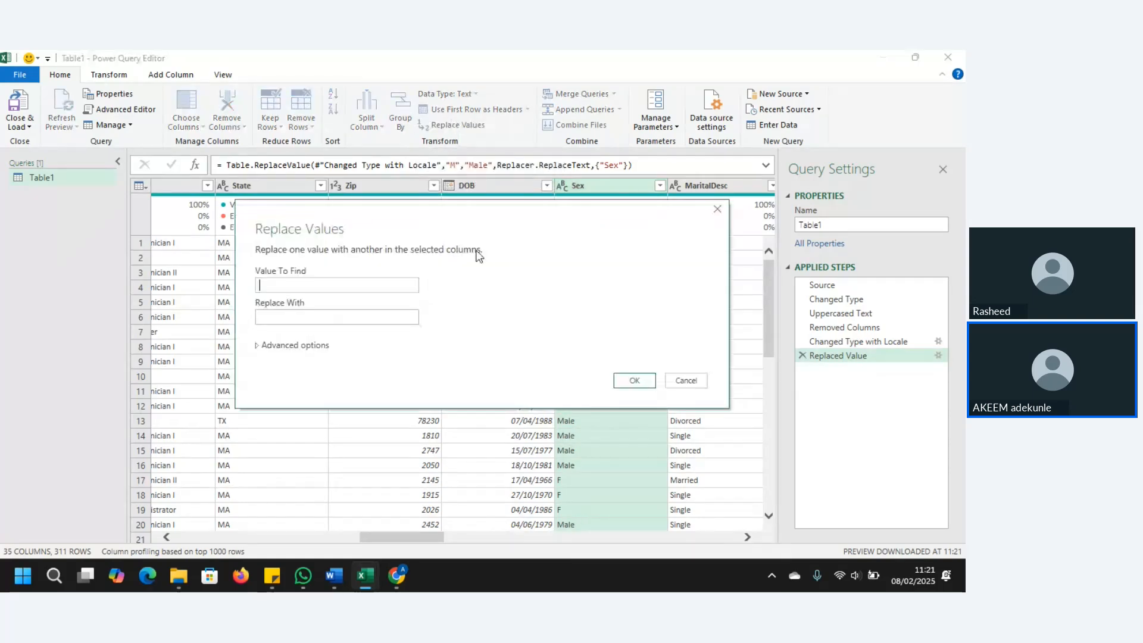
type("f")
key("BackSpace")
type("F")
left_click(287, 318)
type("F")
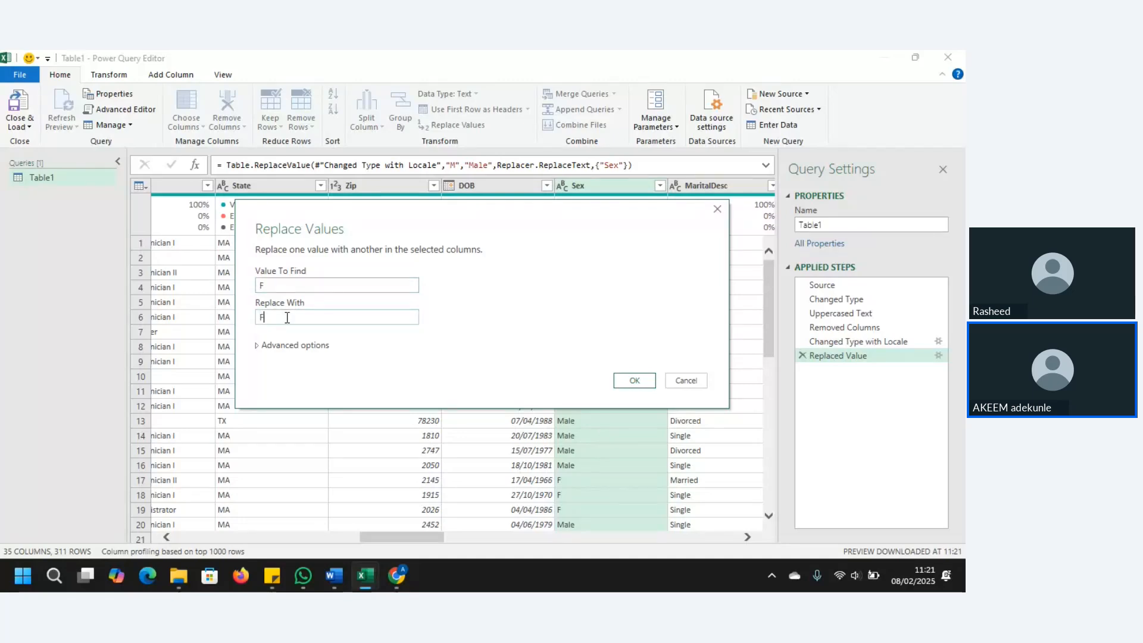
type("emale")
left_click(634, 381)
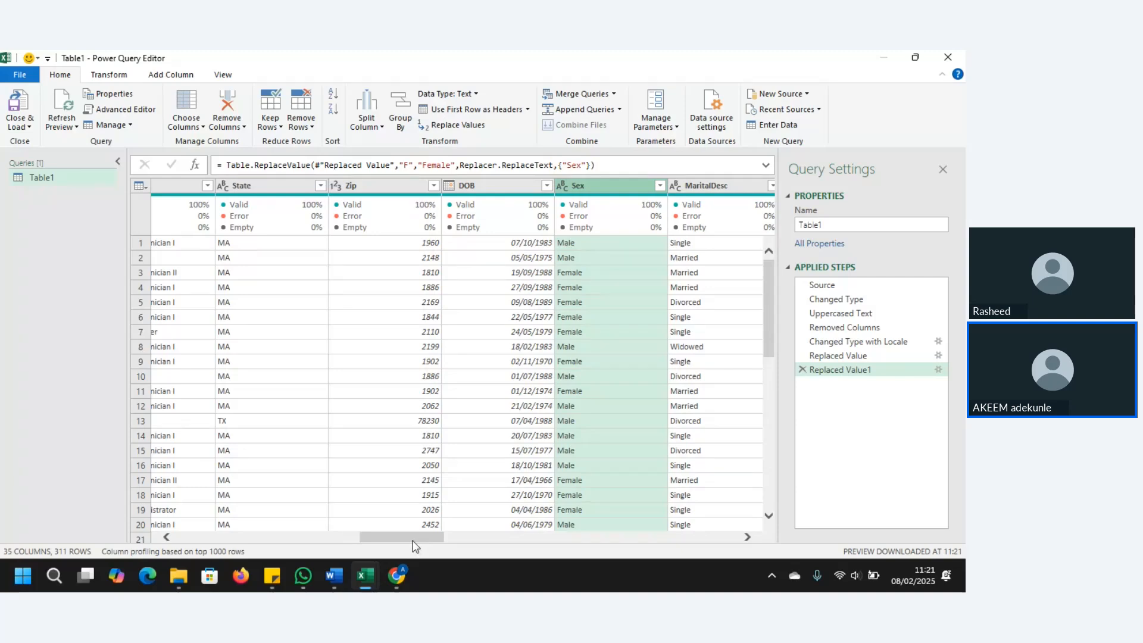
Remove the MaritalStatusID column from the table
left_click_drag(413, 541, 447, 545)
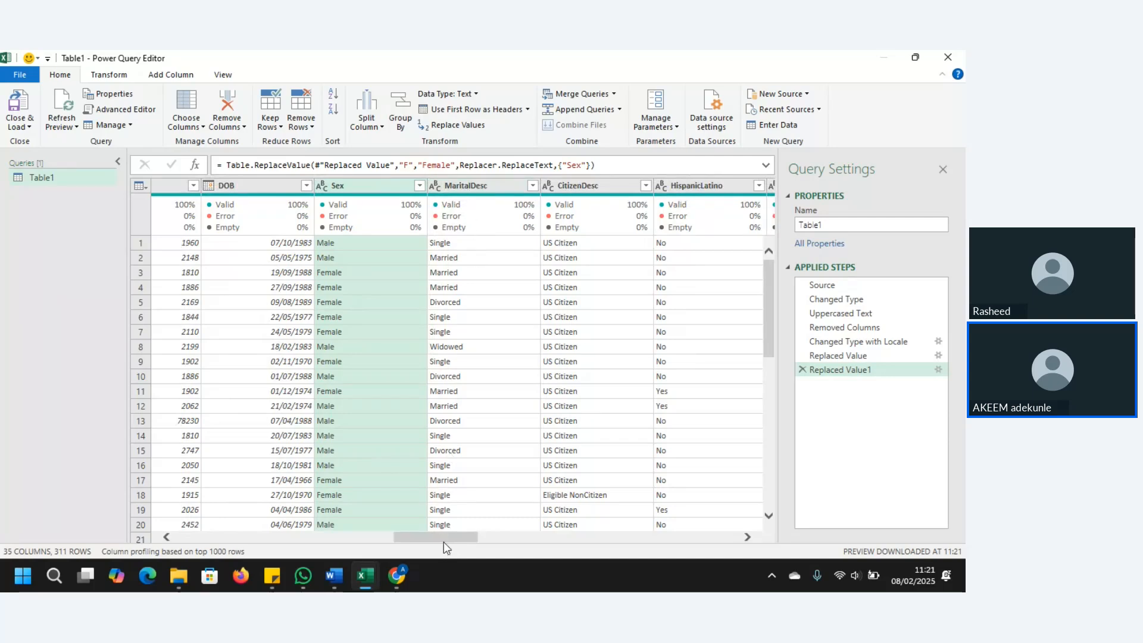
left_click_drag(444, 543, 188, 540)
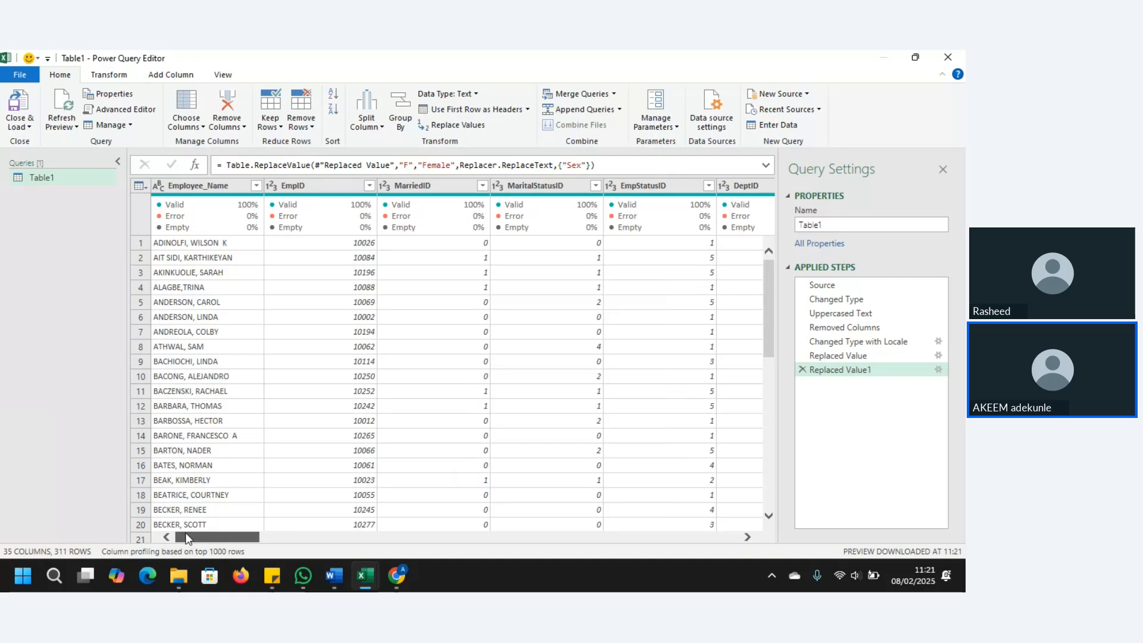
left_click(568, 186)
right_click(568, 184)
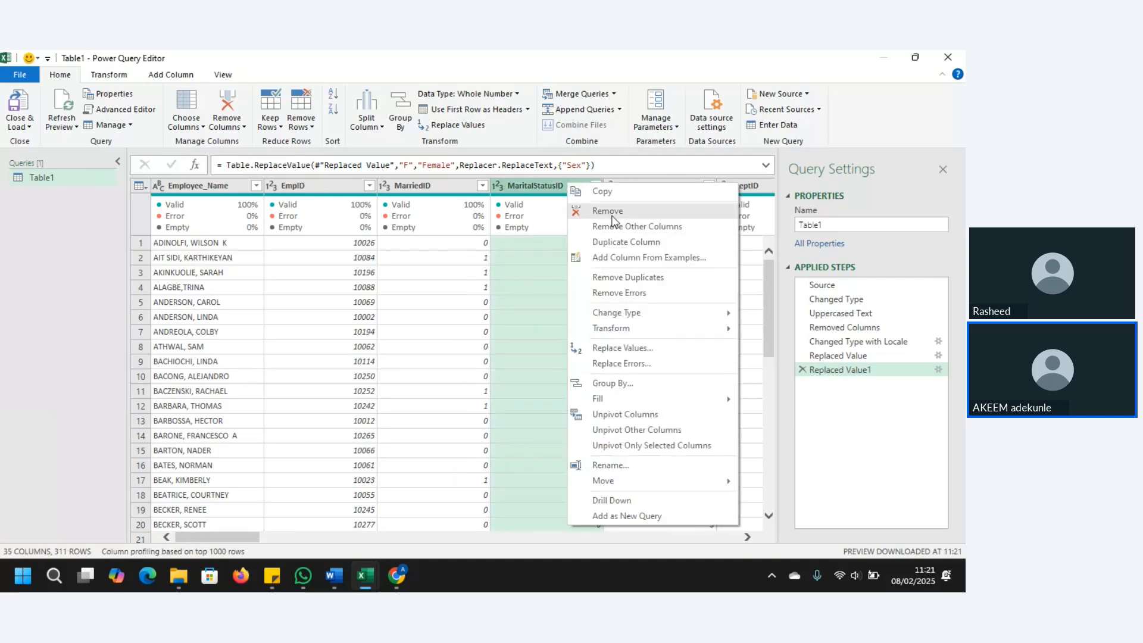
left_click(612, 214)
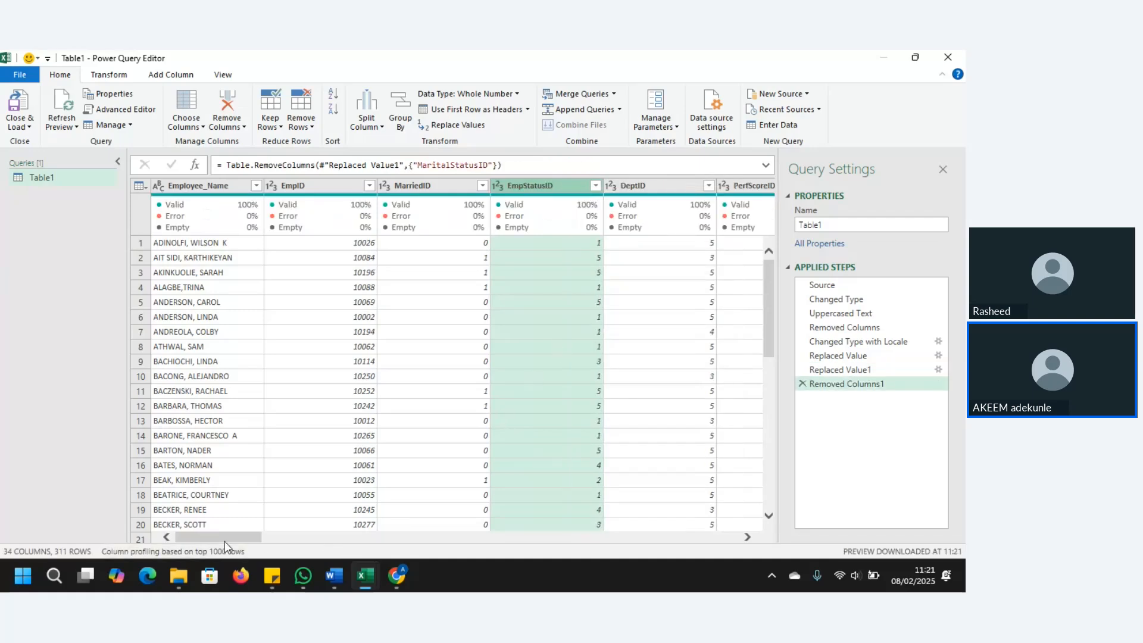
Change the DateofHire column's type using locale, with data type Date and locale English (United States)
left_click_drag(228, 536, 496, 505)
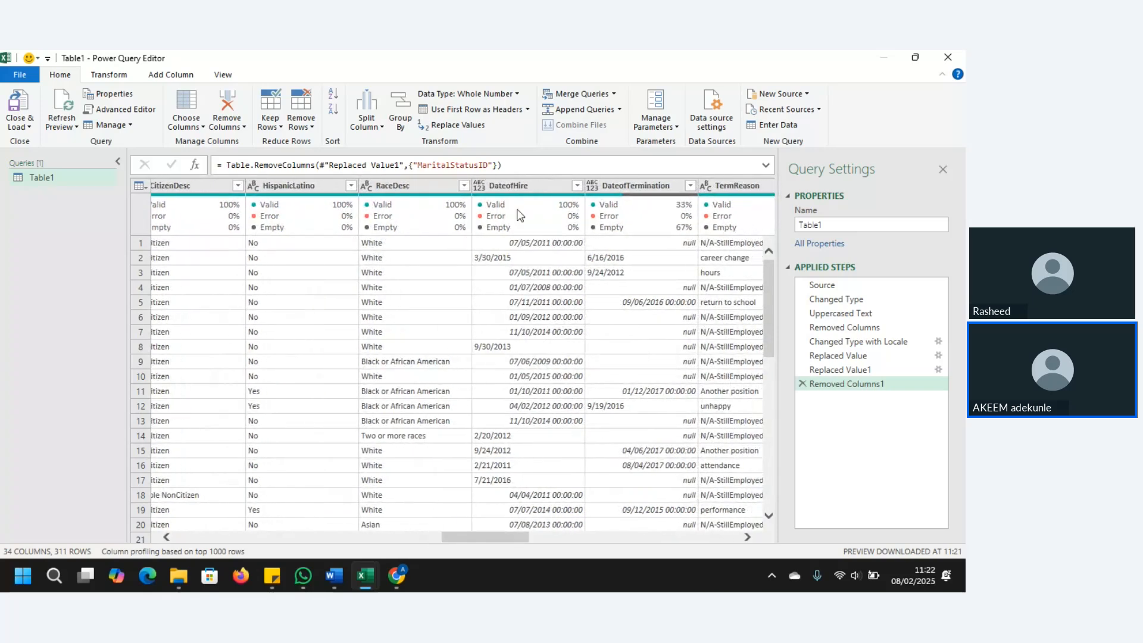
left_click(480, 187)
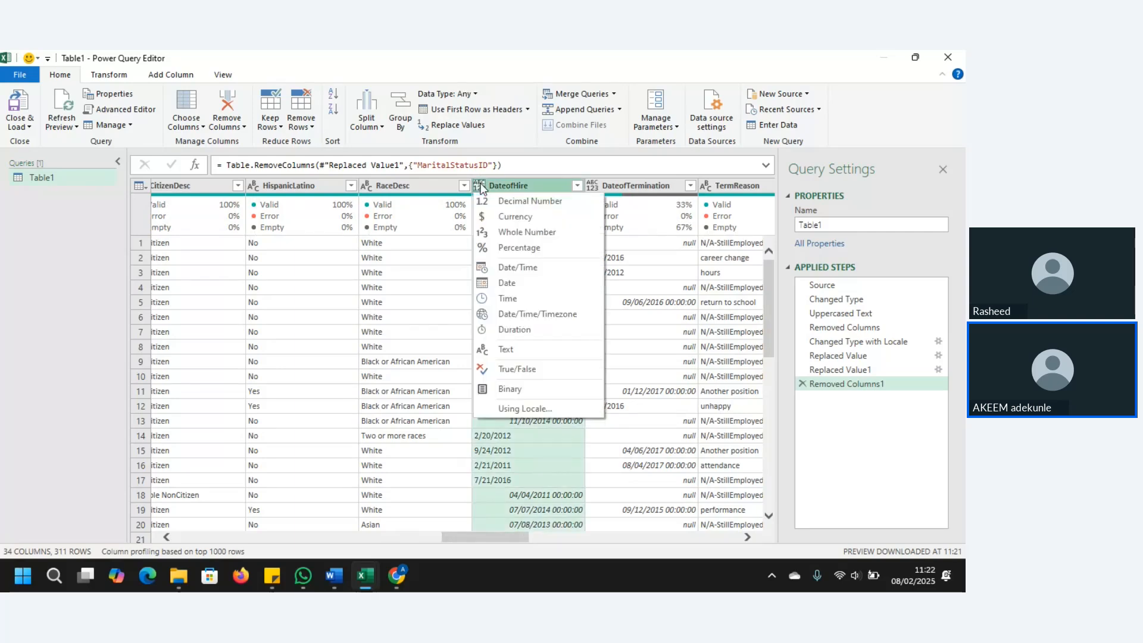
left_click(516, 407)
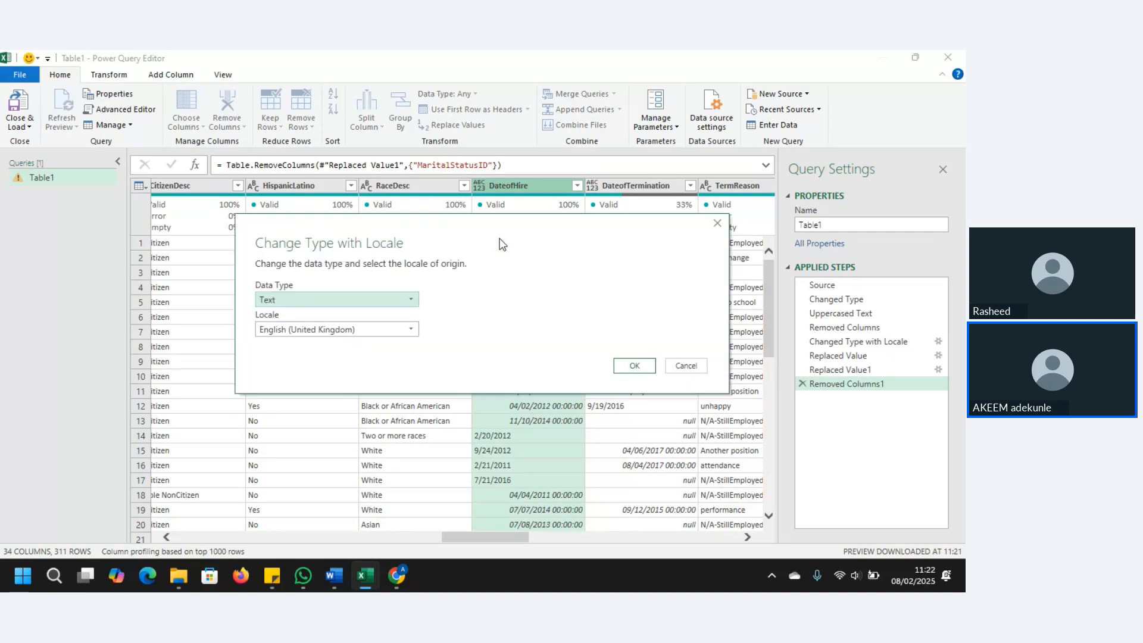
left_click(396, 299)
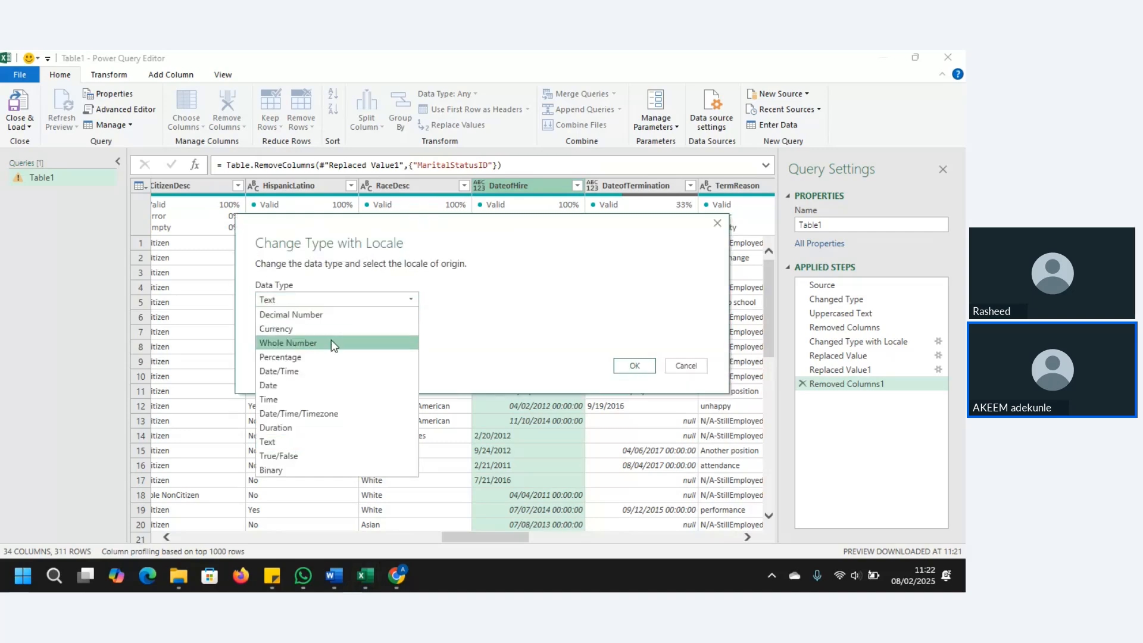
left_click(312, 382)
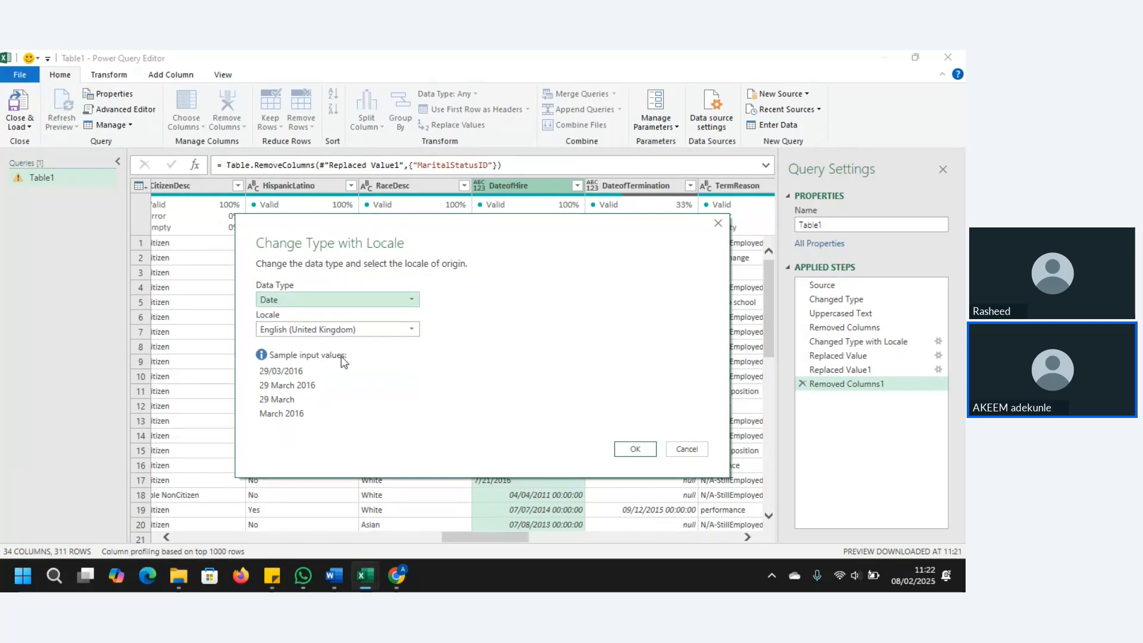
left_click(372, 331)
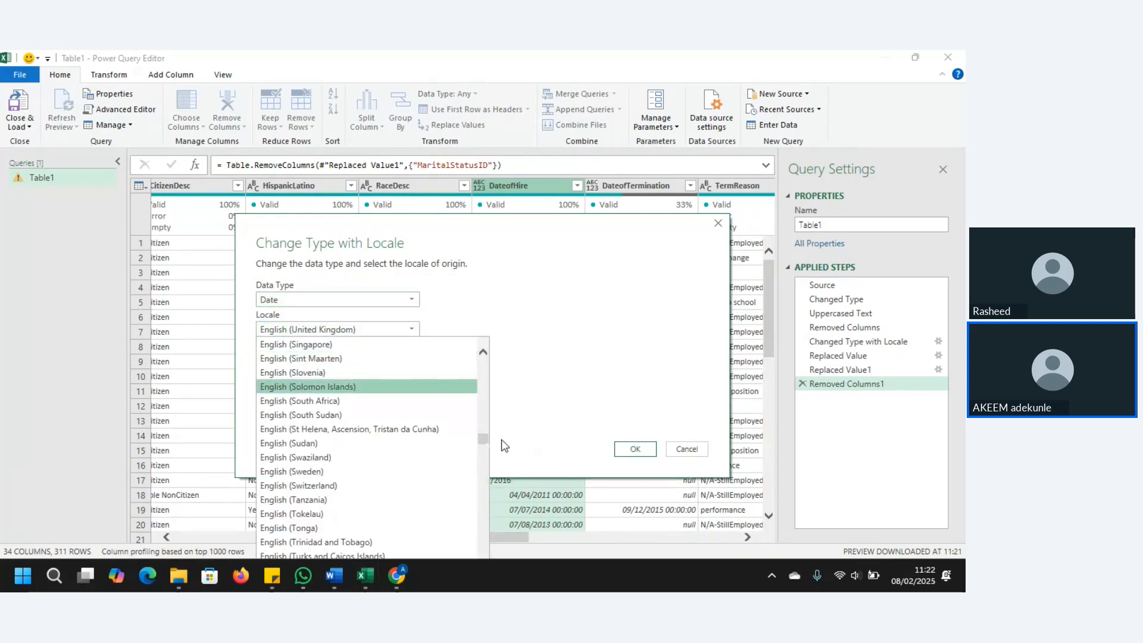
scroll(482, 439, "down", 4)
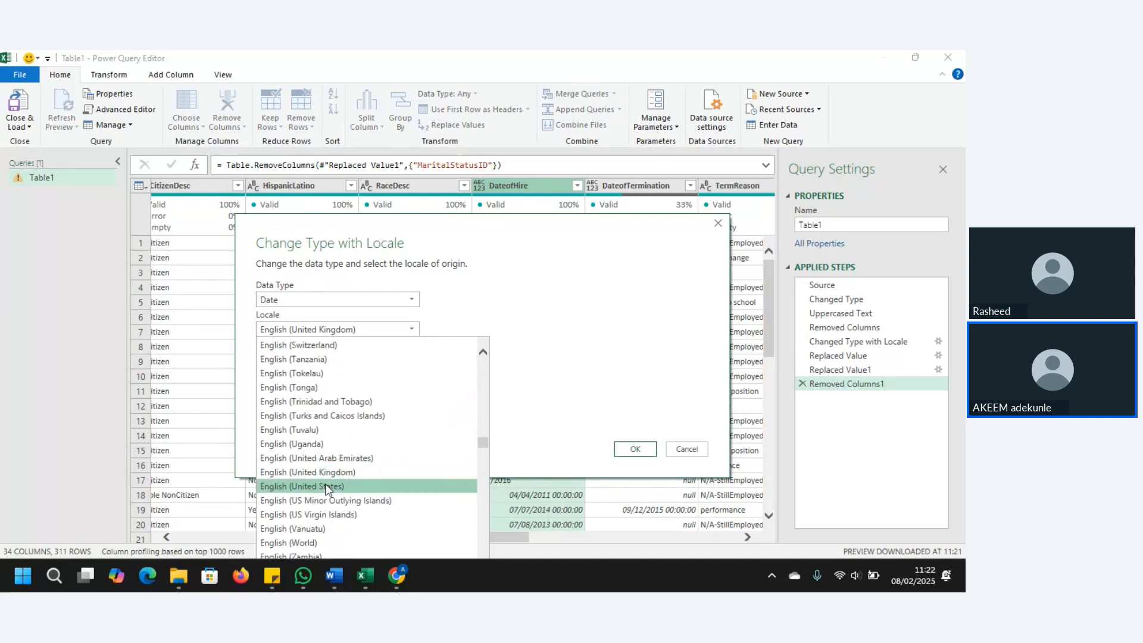
left_click(327, 487)
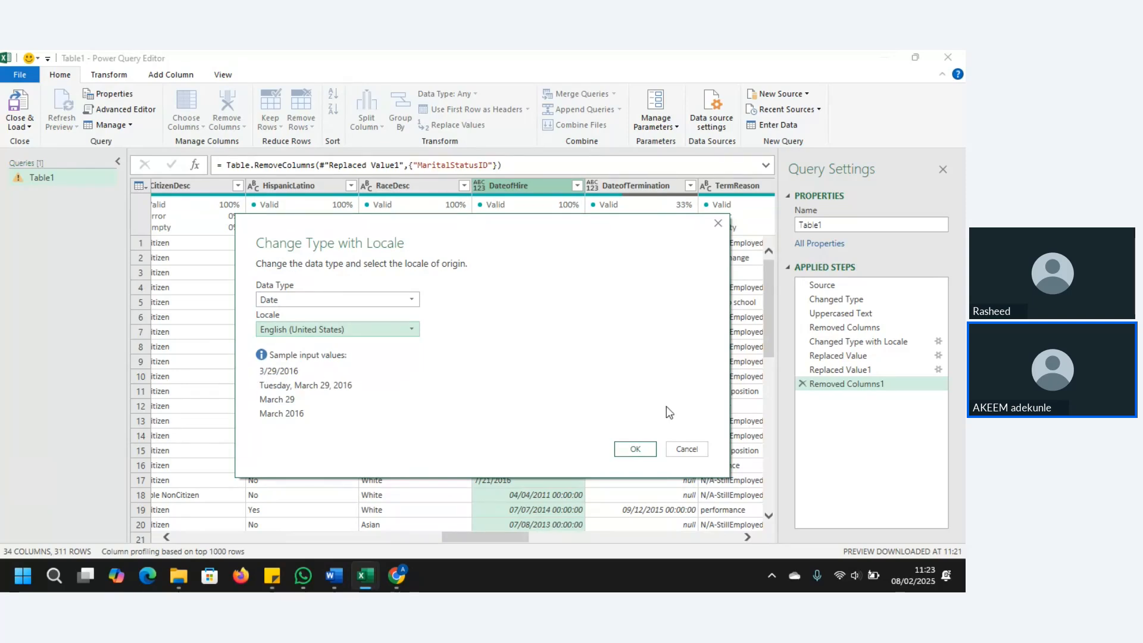
left_click(635, 449)
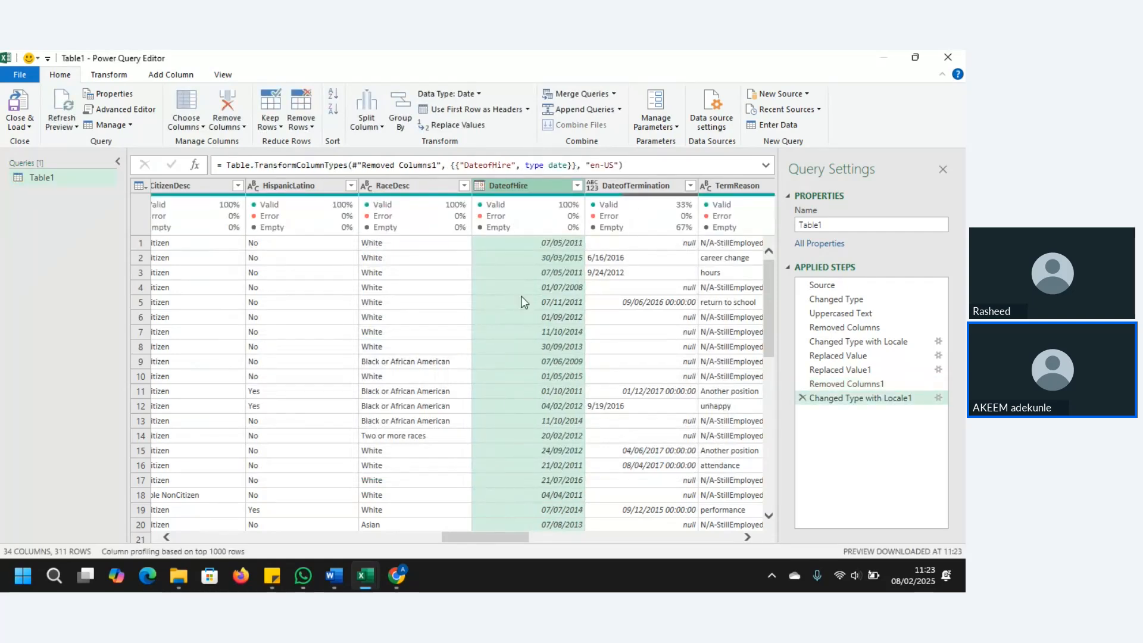
Try to change the DateofTermination column directly to the Date data type, and delete the resulting type-change step
left_click(593, 187)
left_click(593, 186)
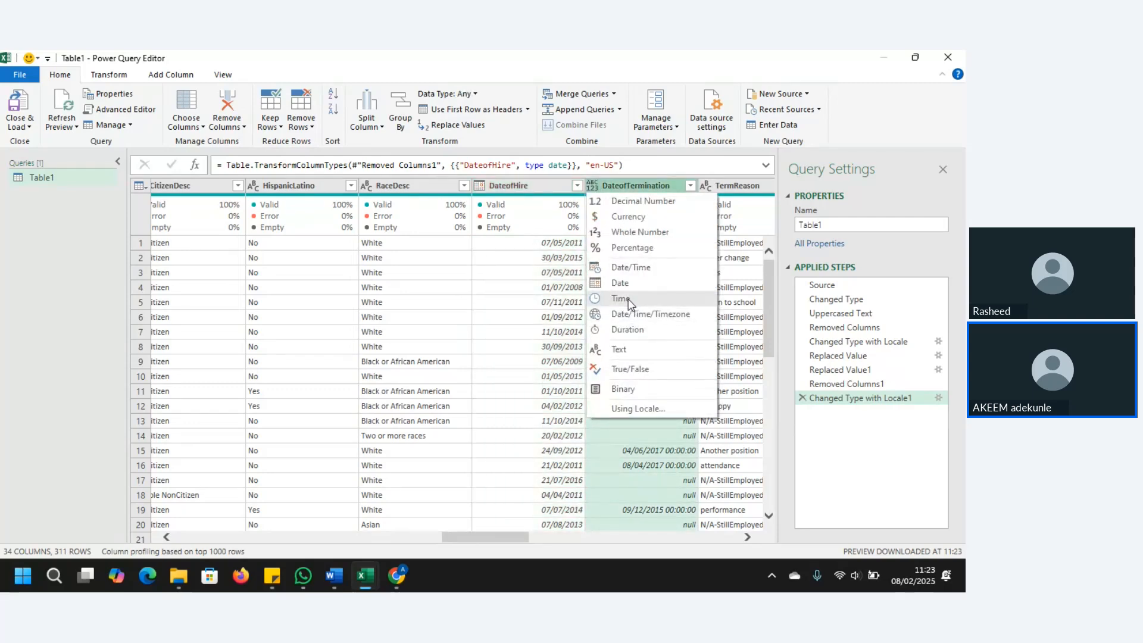
left_click(628, 285)
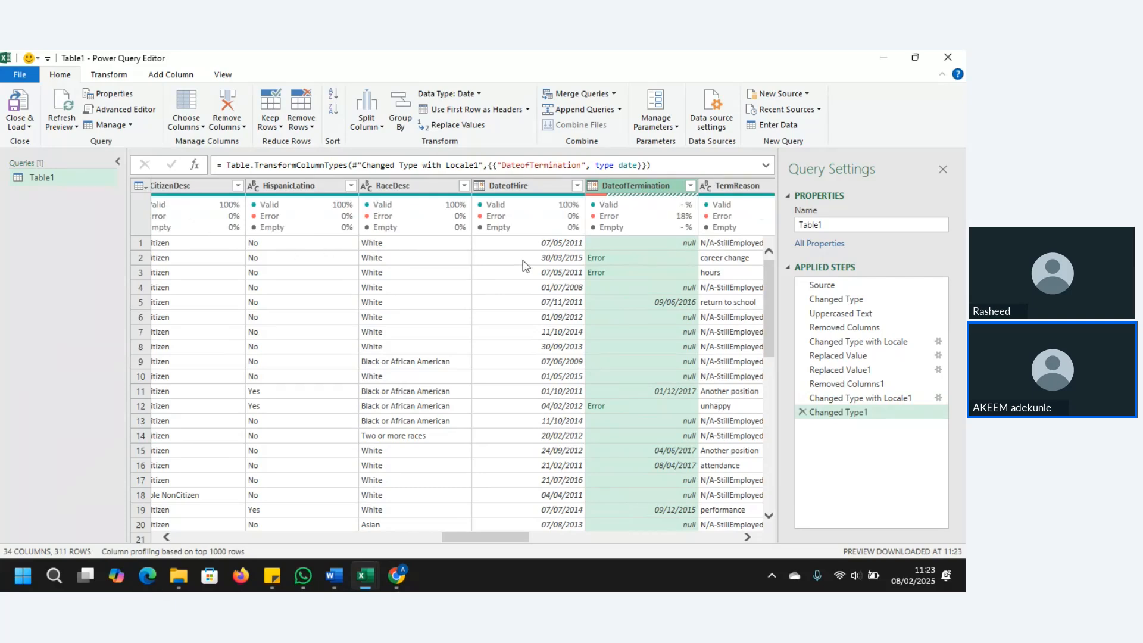
left_click(800, 412)
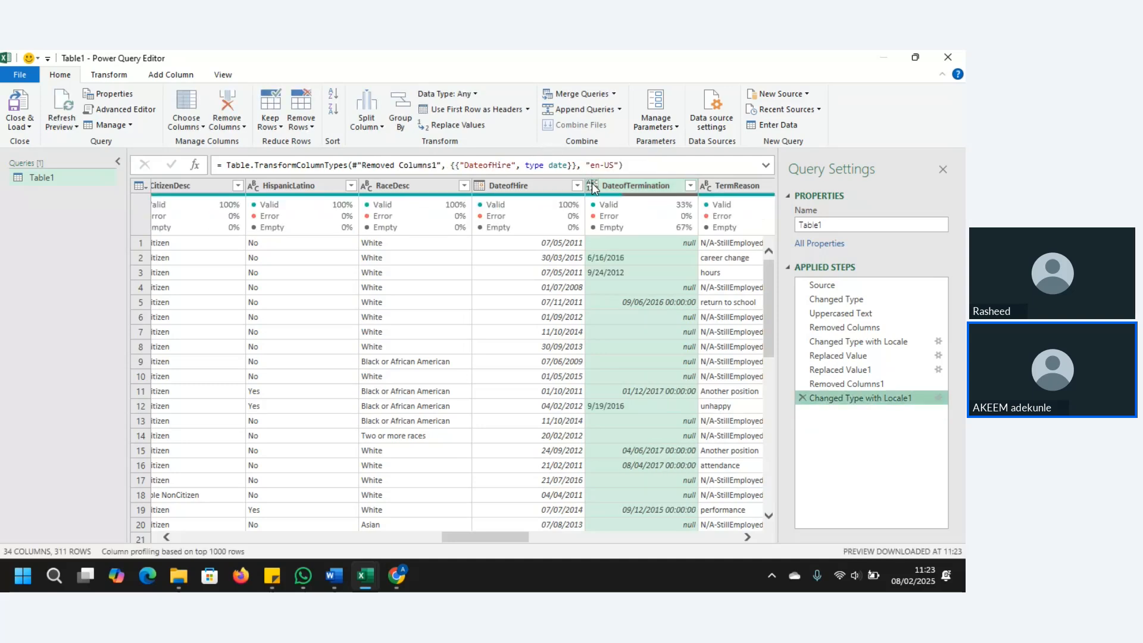
Change the DateofTermination column's type using locale, with data type Date and locale English (United States)
left_click(592, 186)
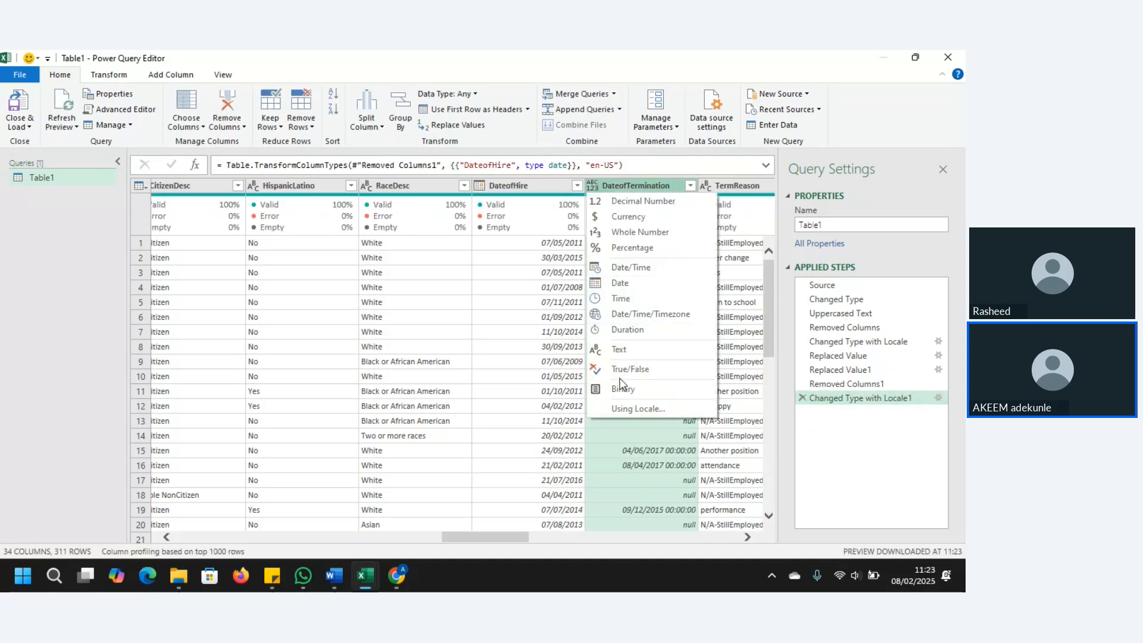
left_click(632, 408)
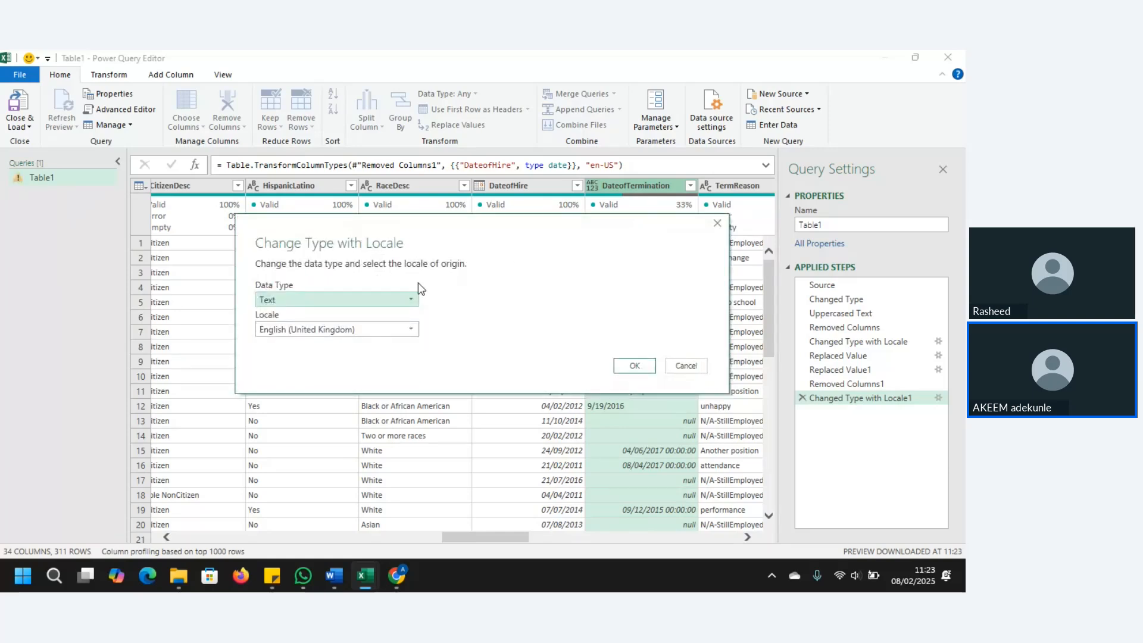
left_click(408, 300)
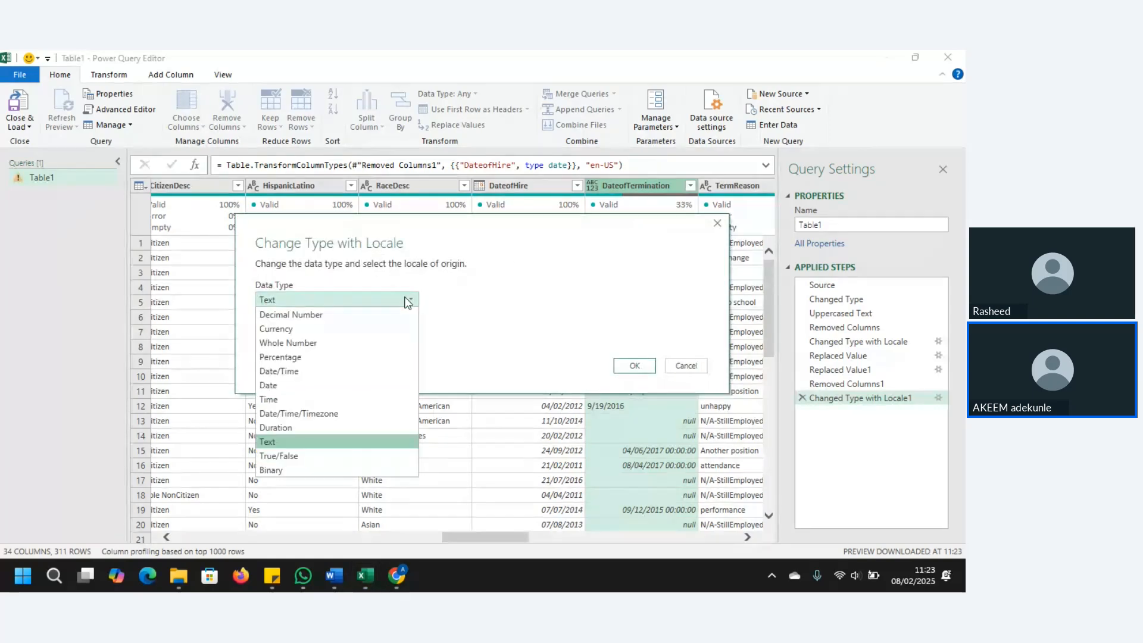
left_click(298, 385)
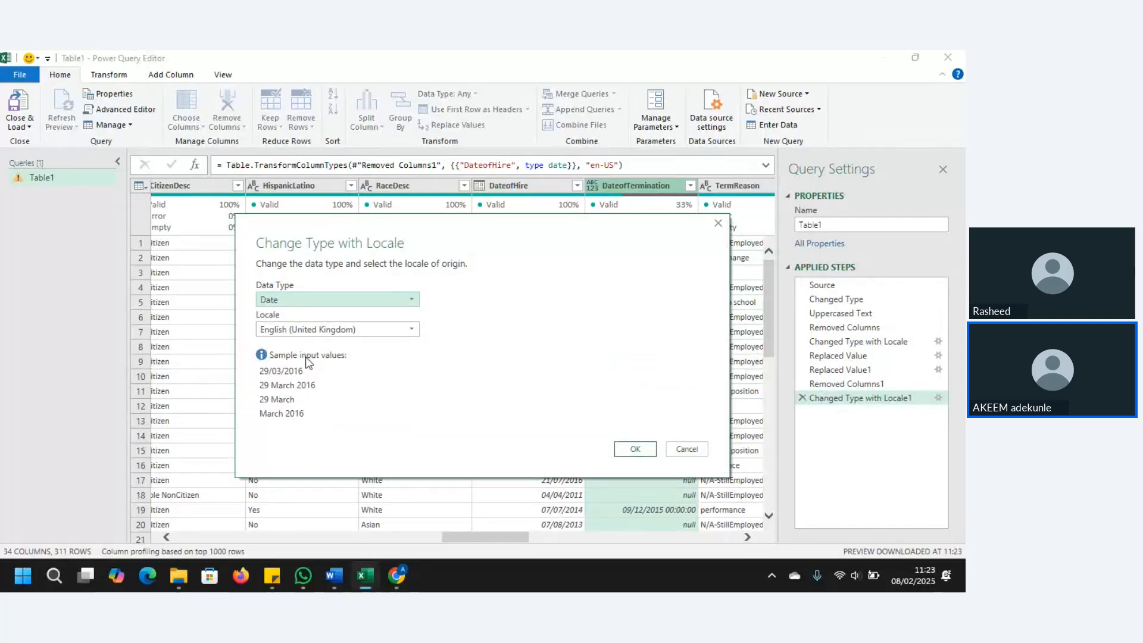
left_click(366, 332)
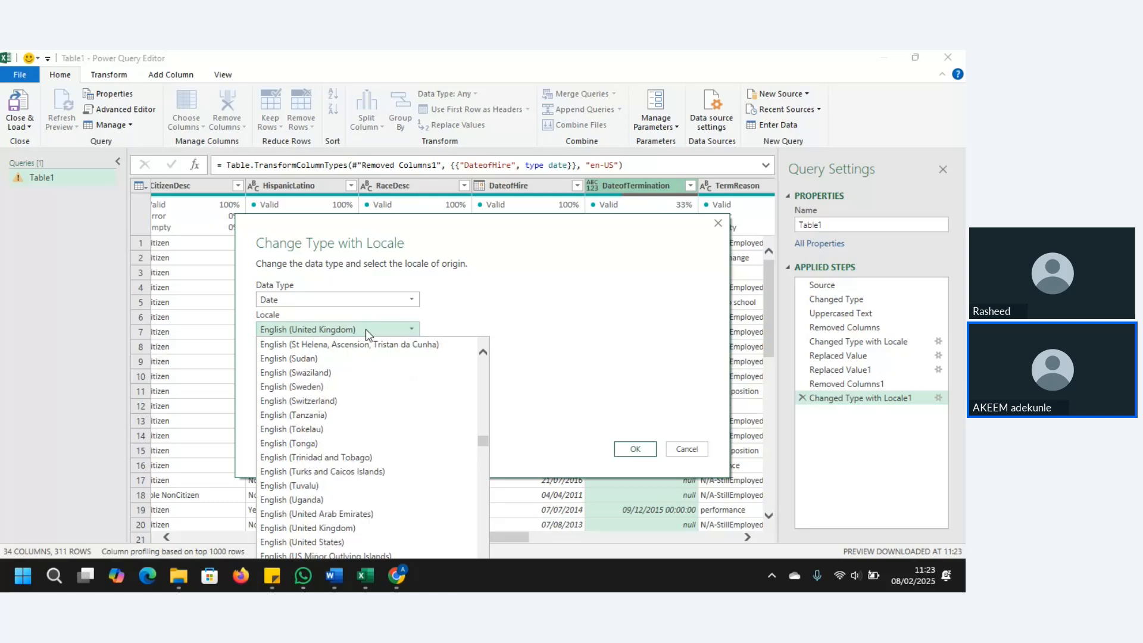
left_click(301, 539)
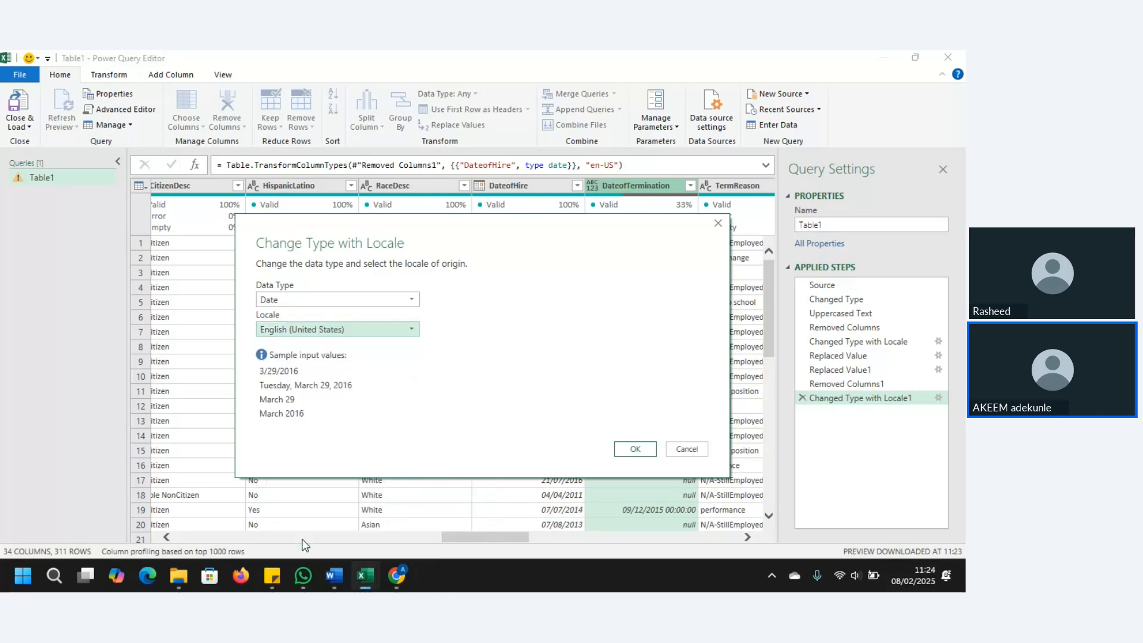
left_click(633, 449)
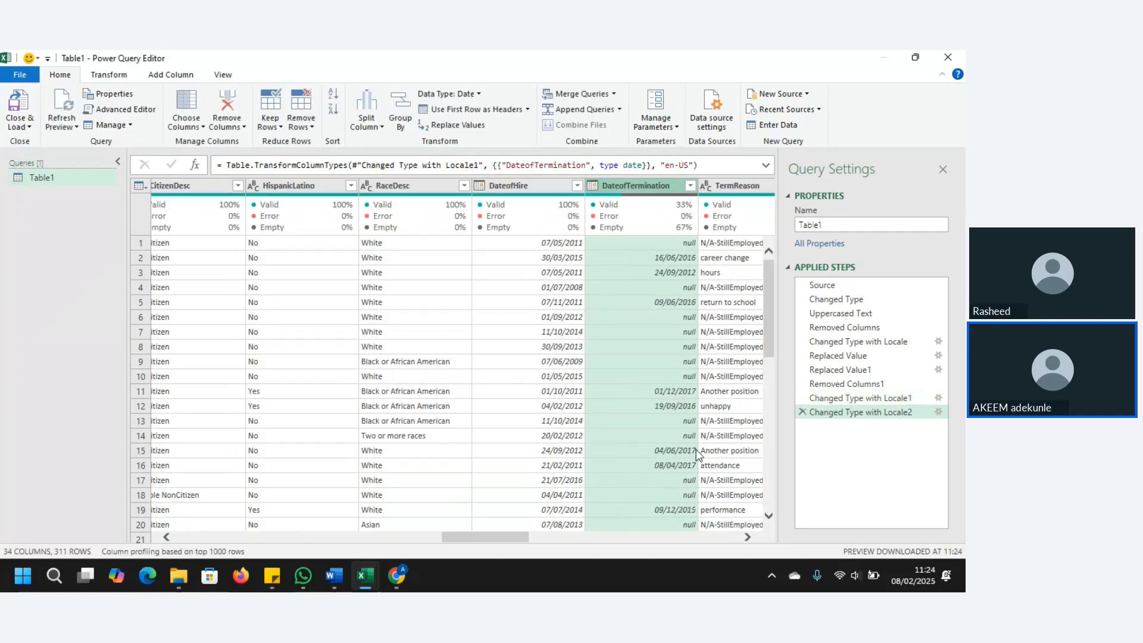
Move the Termd column between the DateofTermination and TermReason columns
left_click_drag(500, 535, 542, 538)
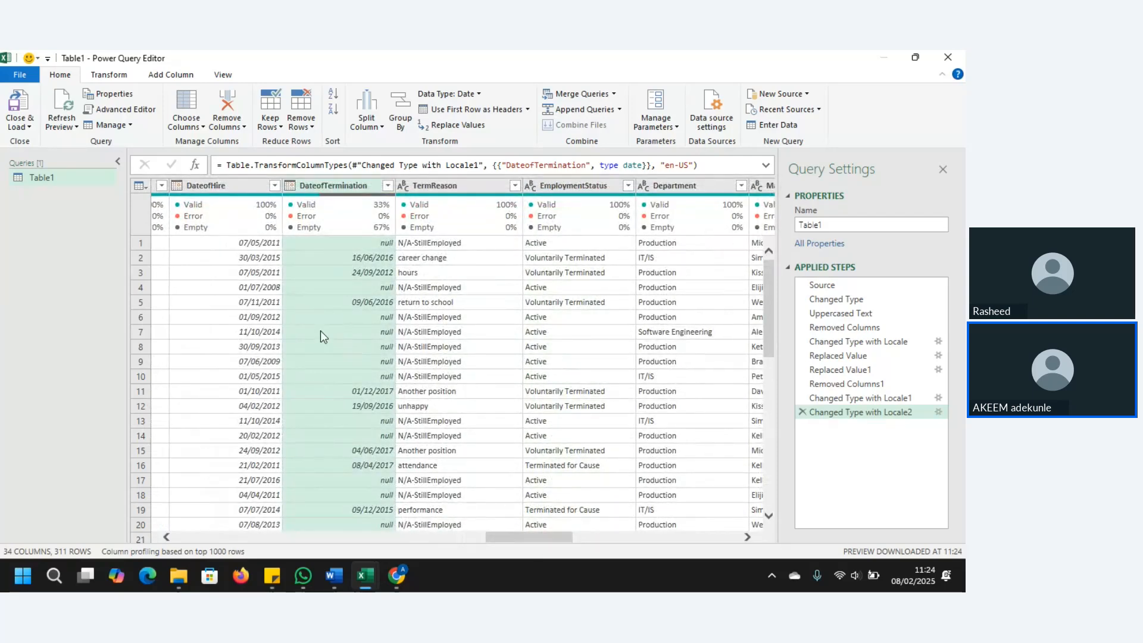
left_click(437, 185)
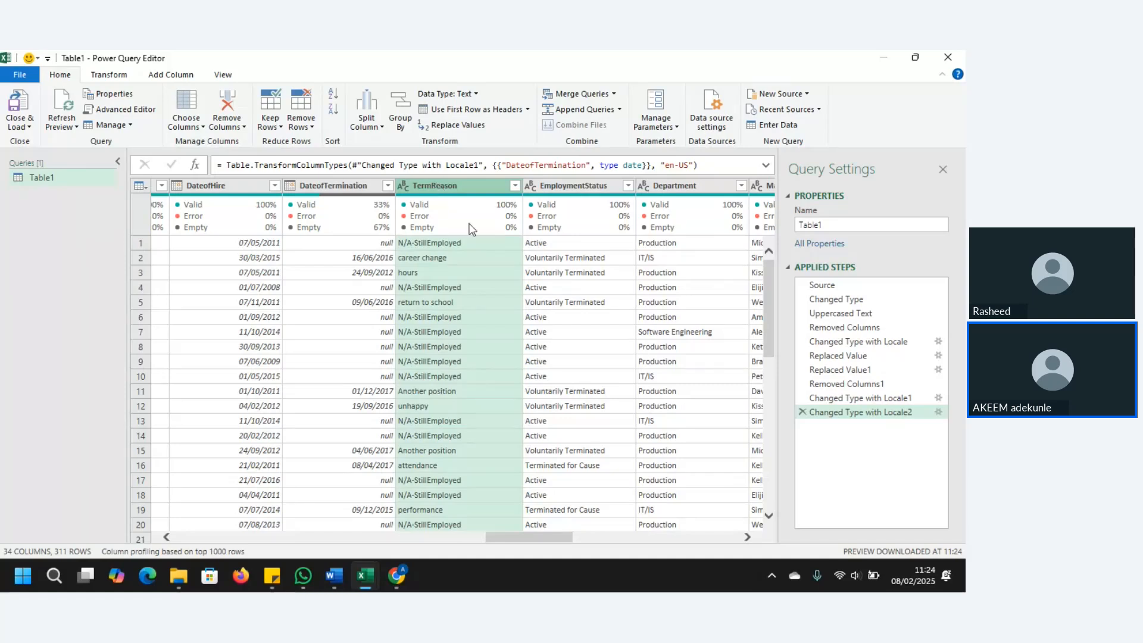
mouse_move(451, 206)
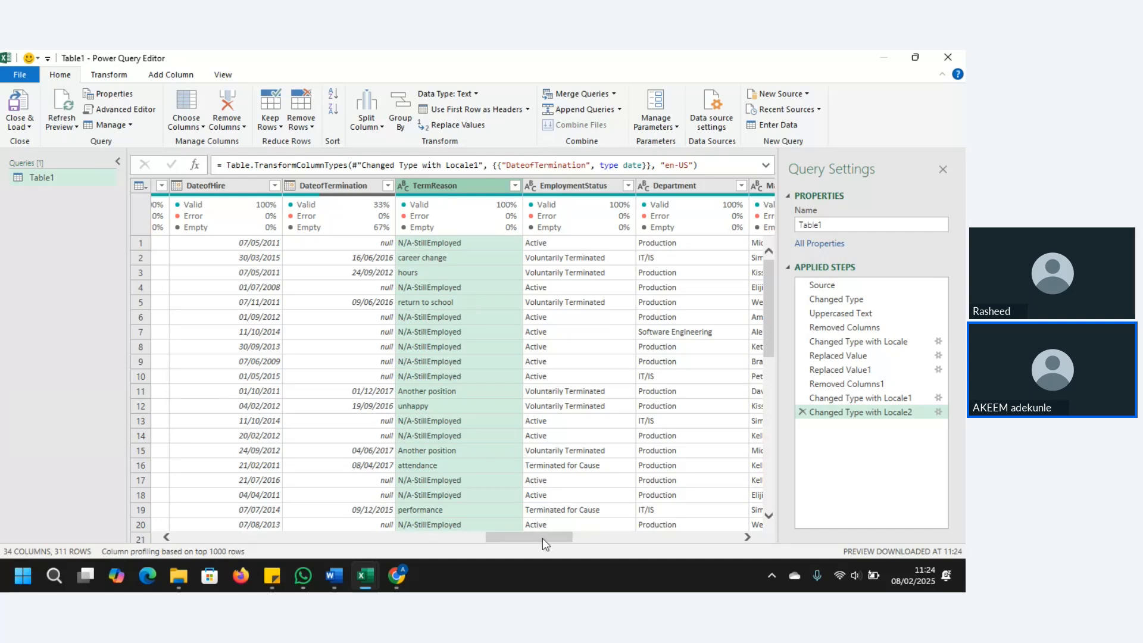
left_click_drag(543, 537, 132, 551)
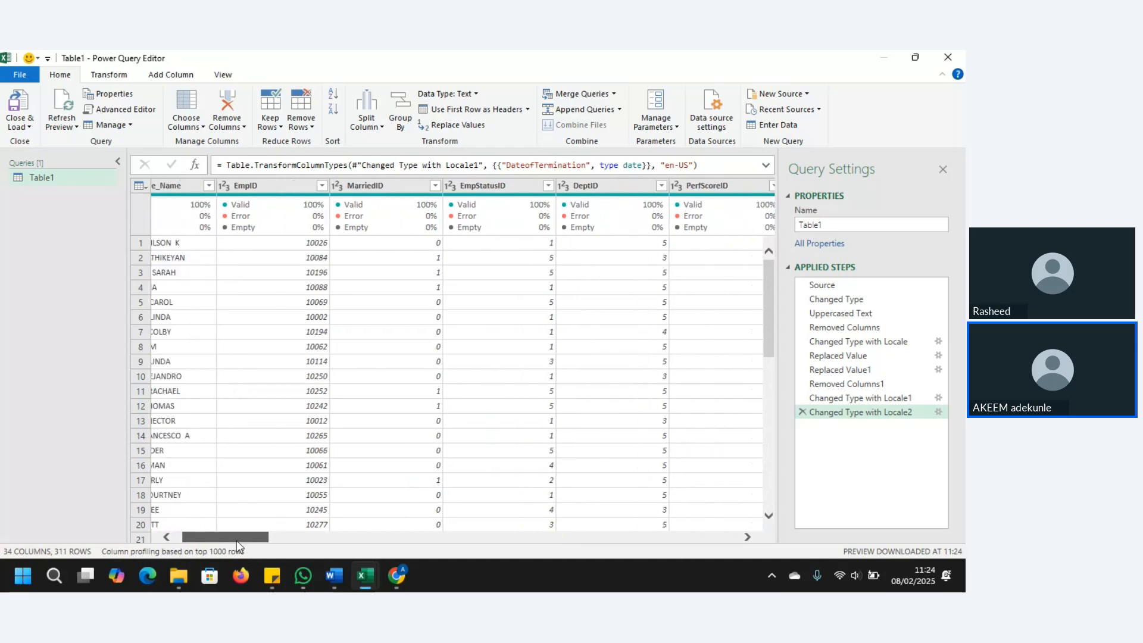
left_click_drag(237, 541, 302, 543)
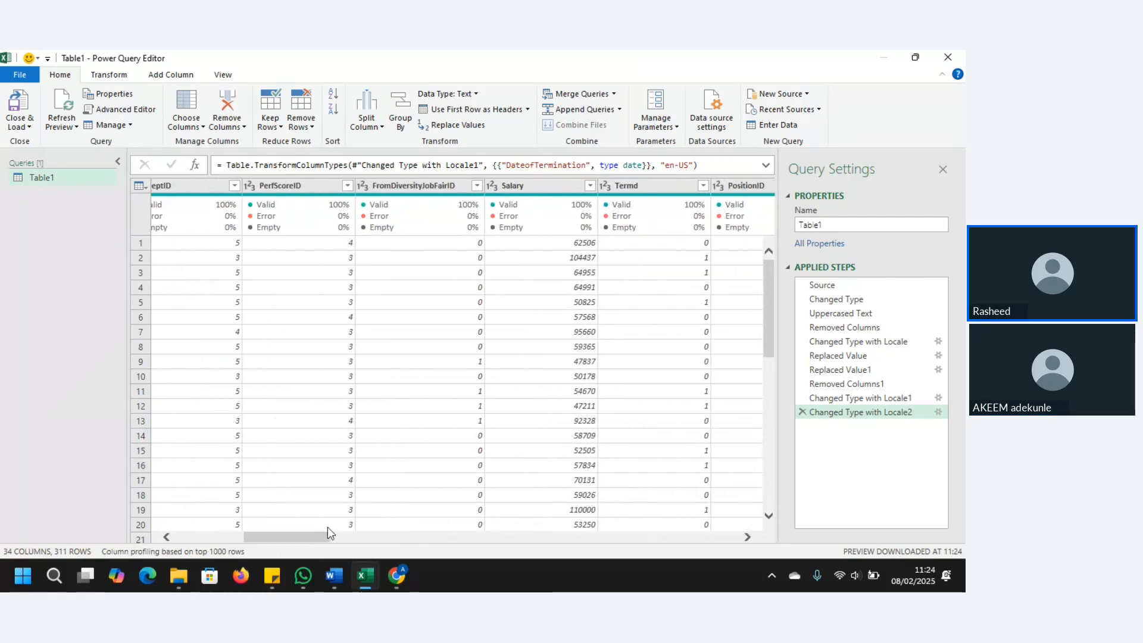
left_click(652, 187)
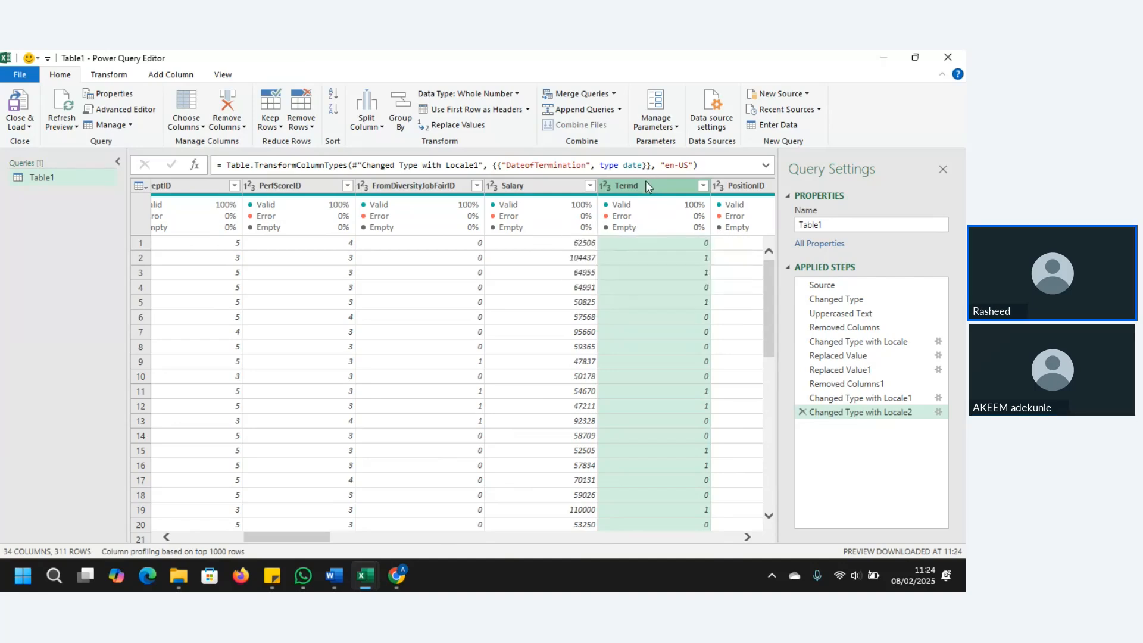
left_click_drag(645, 180, 712, 179)
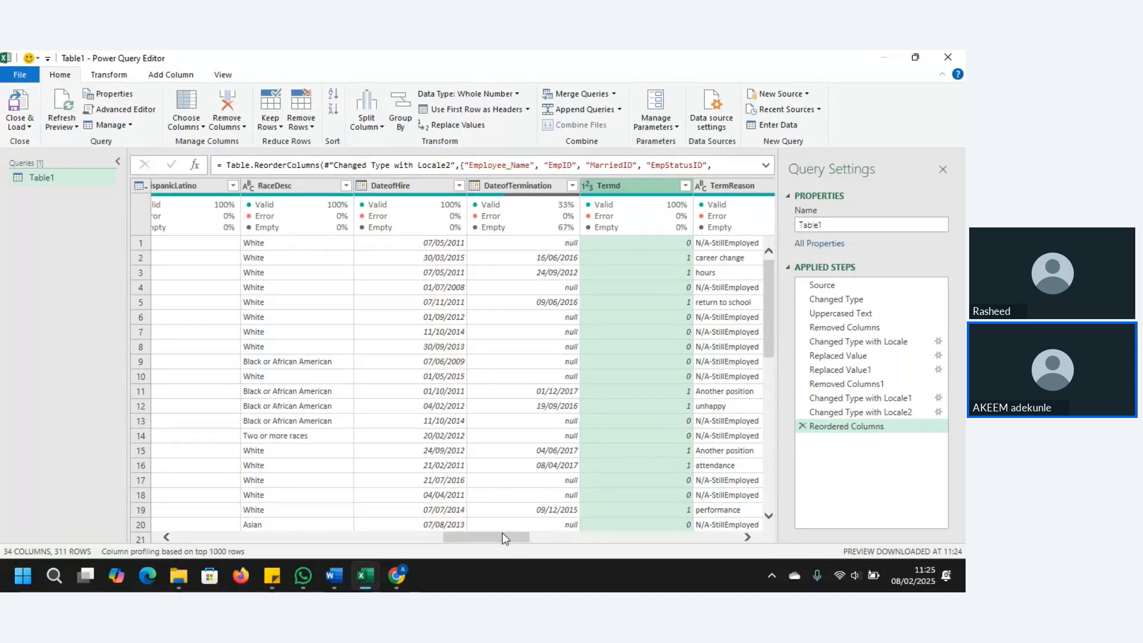
Replace the text "N/A-" with an empty value in the TermReason column
left_click_drag(502, 533, 531, 535)
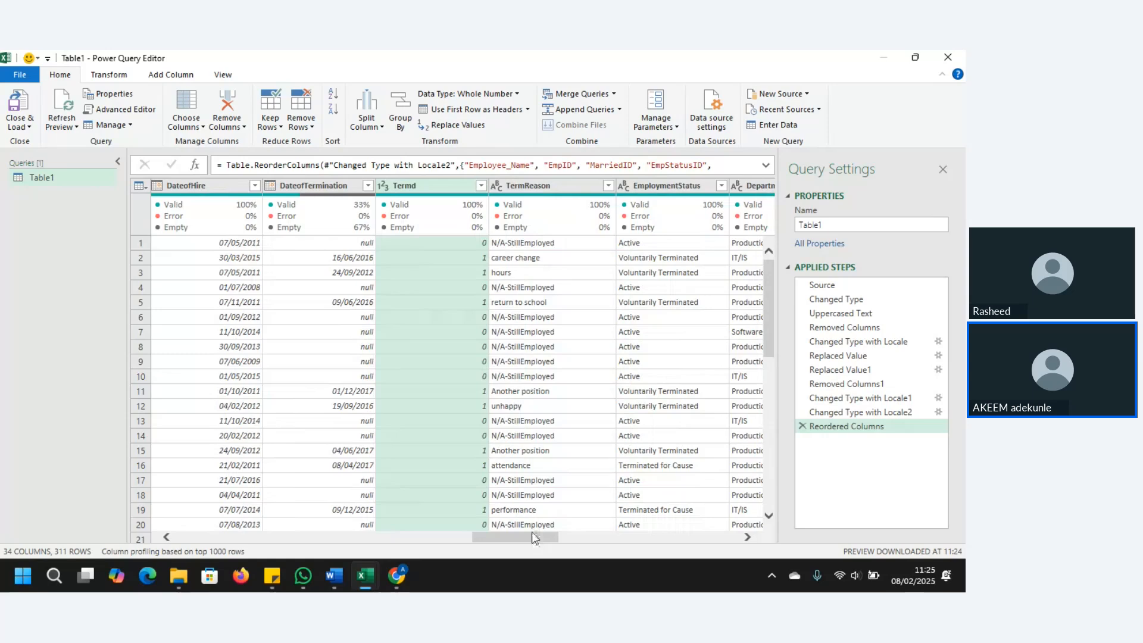
left_click(518, 249)
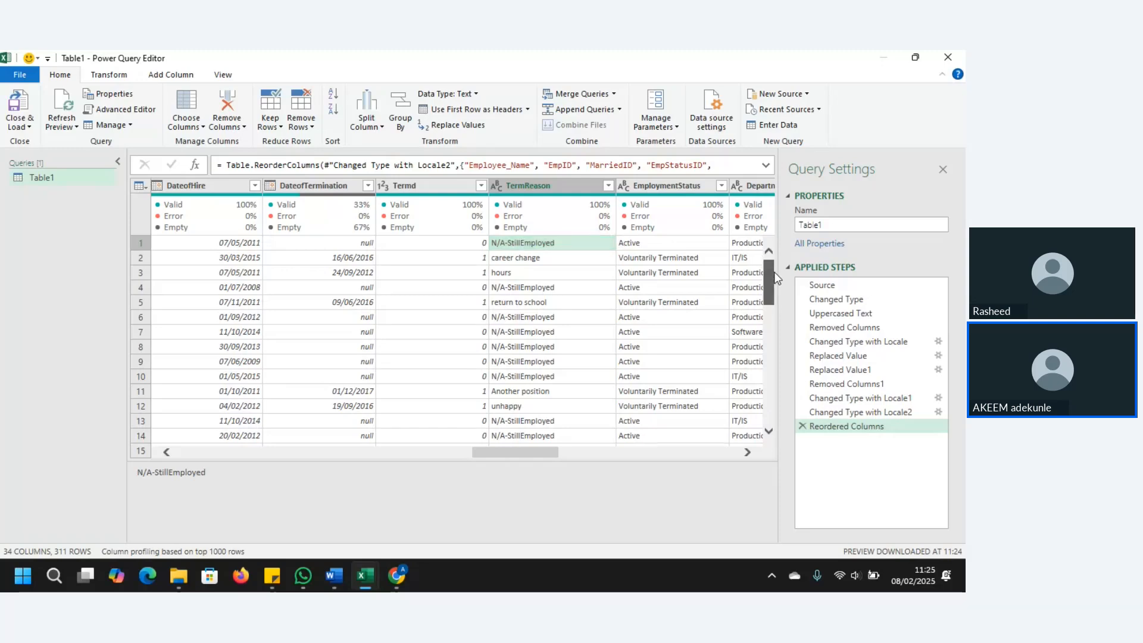
scroll(777, 281, "down", 4)
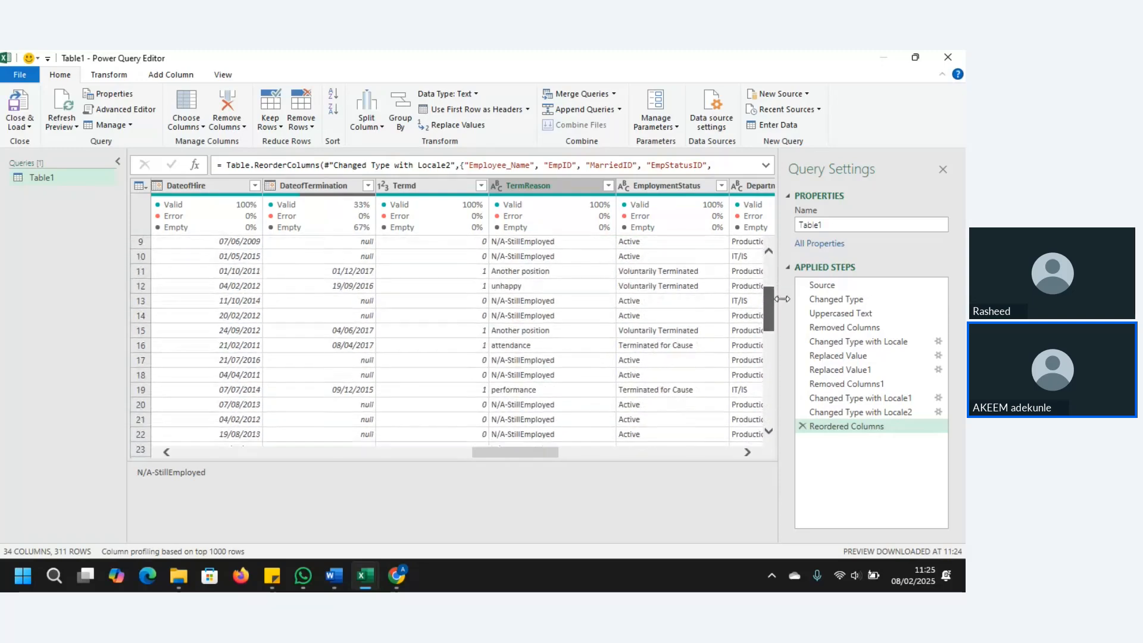
scroll(784, 303, "down", 1)
mouse_move(785, 314)
left_mouse_down()
mouse_move(813, 433)
mouse_move(803, 305)
left_mouse_up()
left_click(546, 184)
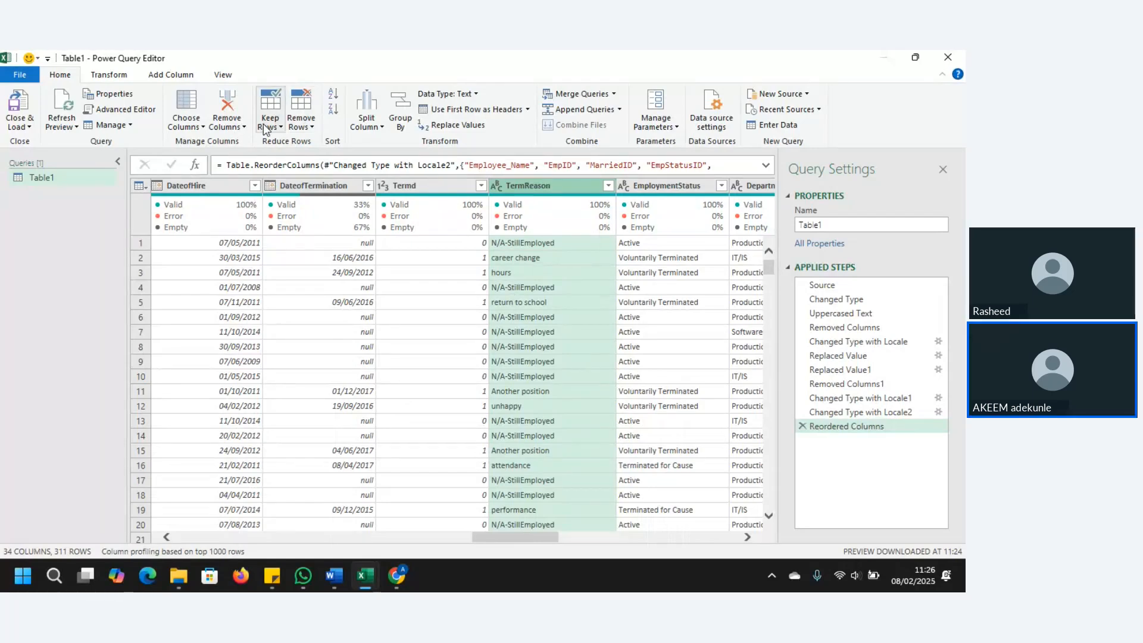
left_click(456, 125)
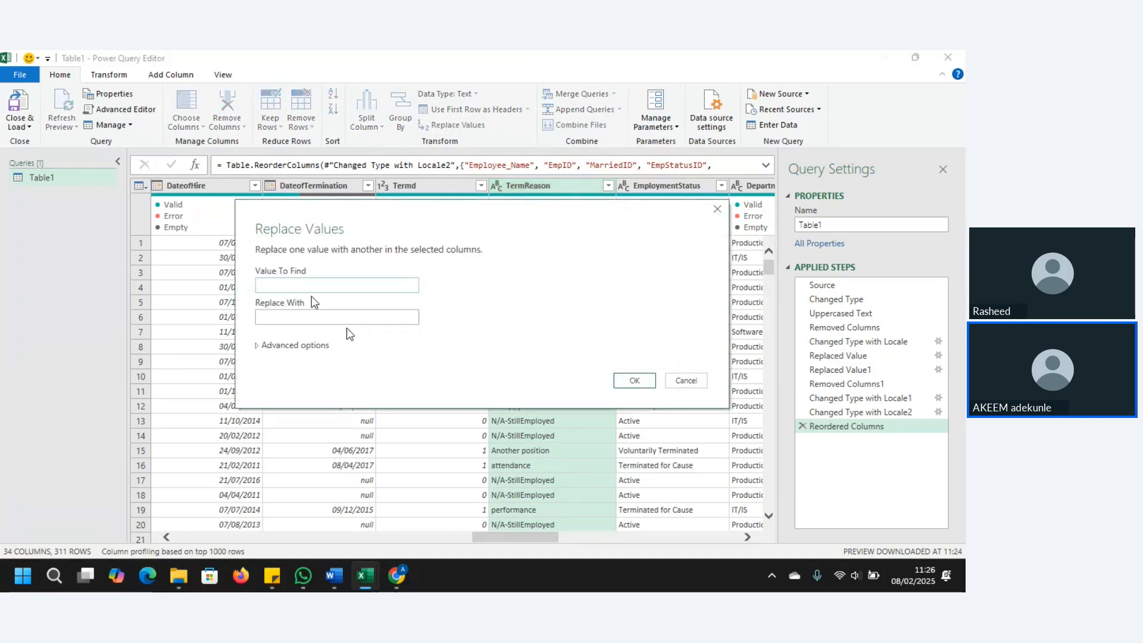
left_click(309, 289)
type("n/a")
key("BackSpace")
key("BackSpace")
key("BackSpace")
type("N/A")
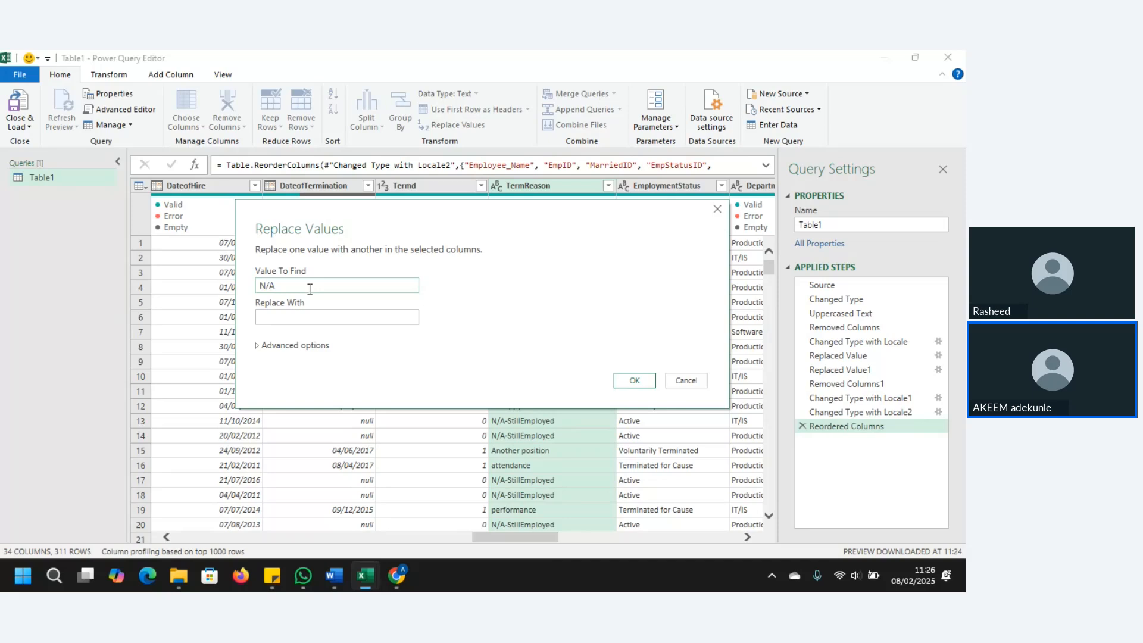
type("-")
left_click(634, 381)
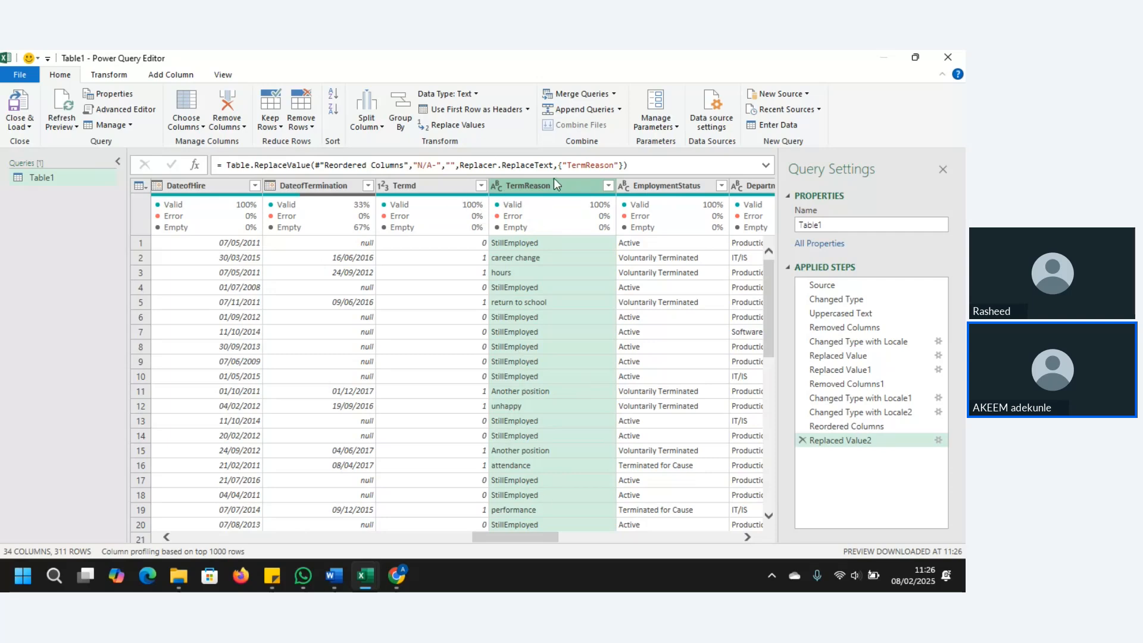
Remove the Termd column from the table
left_click(421, 184)
right_click(421, 184)
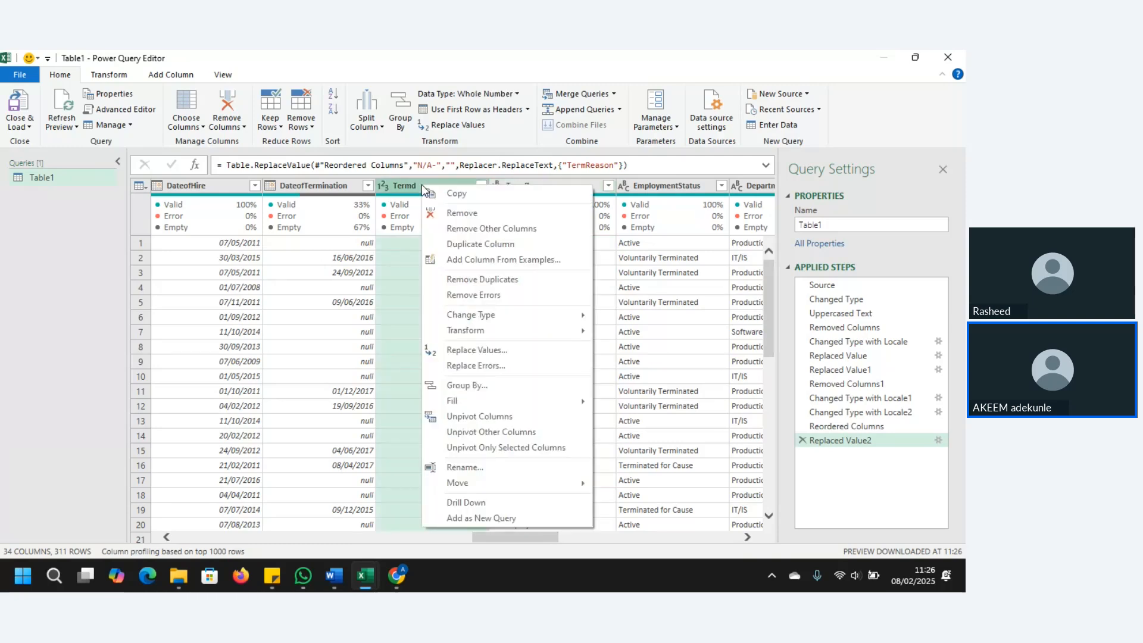
left_click(459, 213)
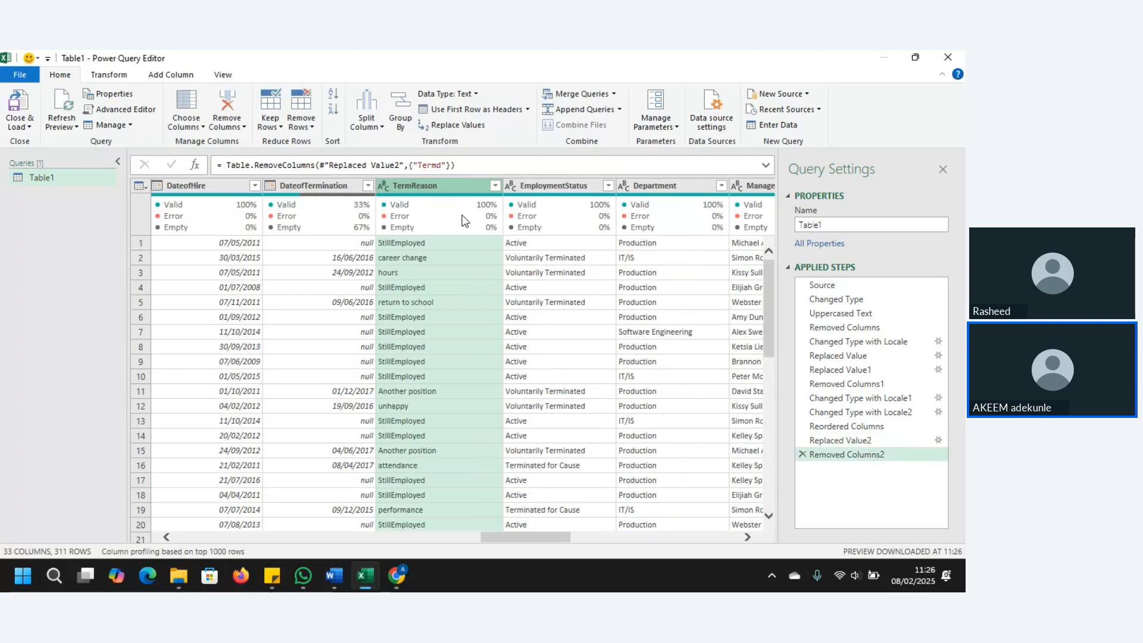
Remove the ManagerID column from the table
mouse_move(437, 201)
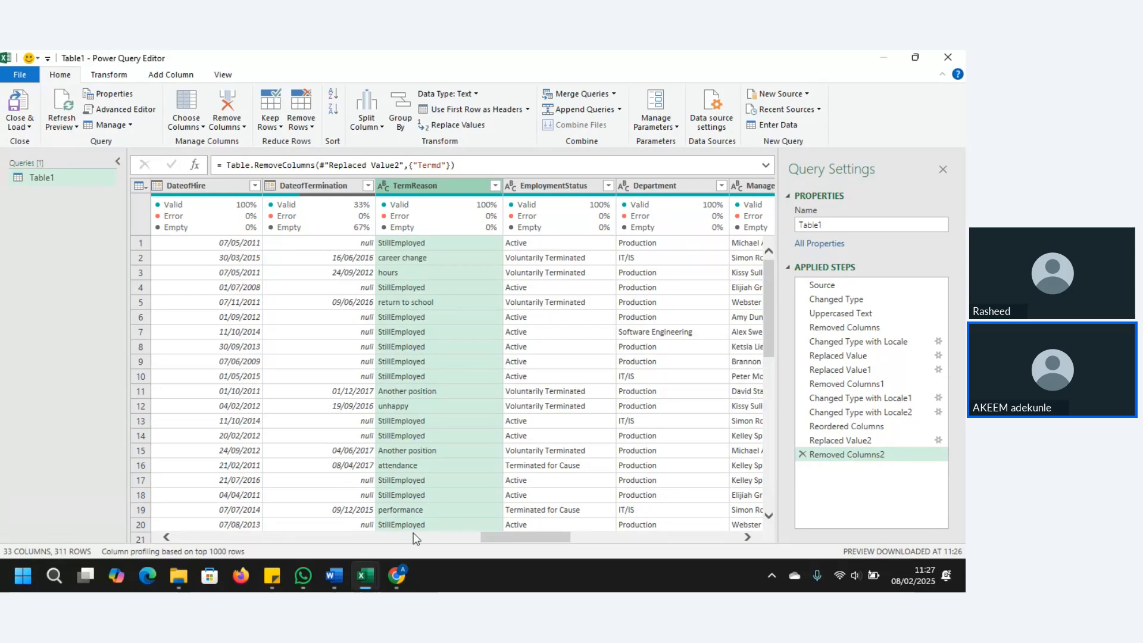
mouse_move(432, 229)
left_click_drag(549, 542, 622, 530)
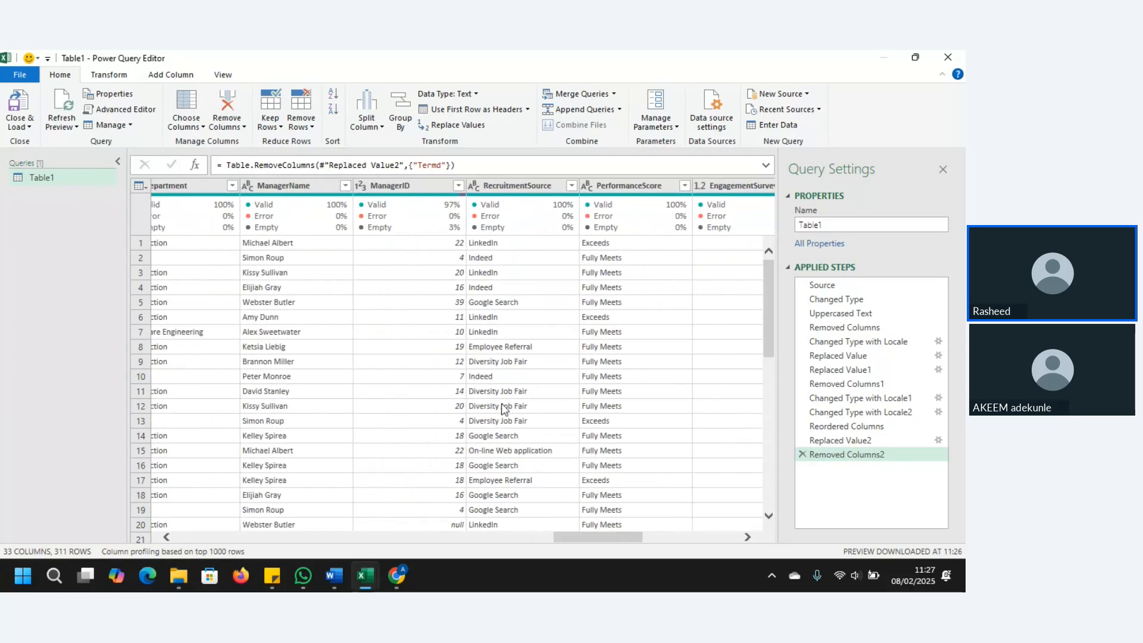
left_click(406, 184)
right_click(406, 184)
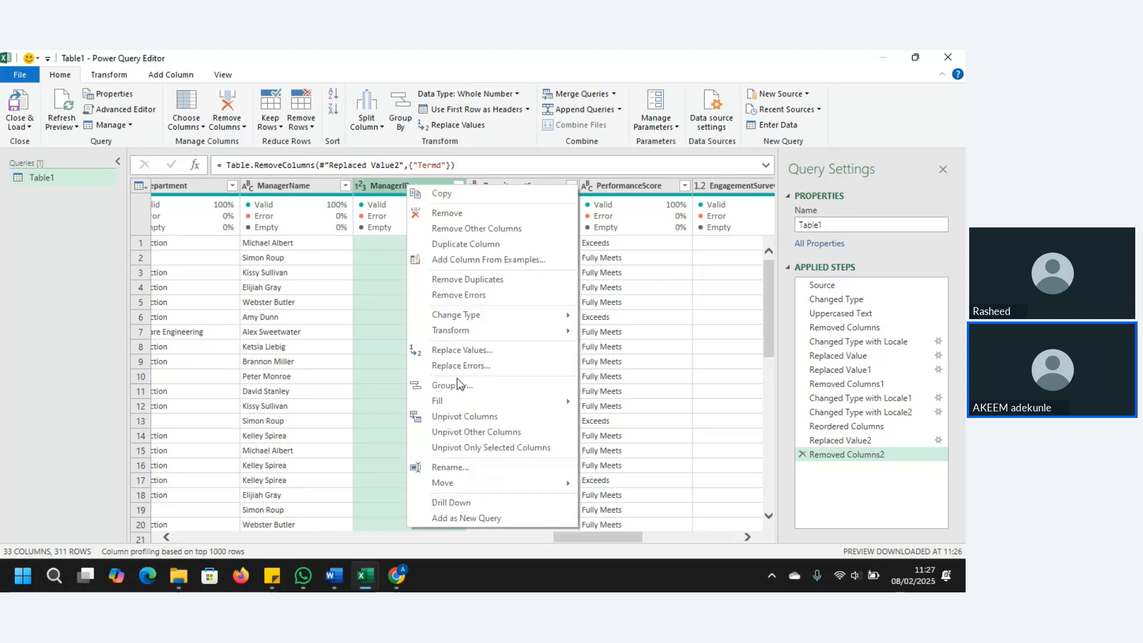
left_click(453, 215)
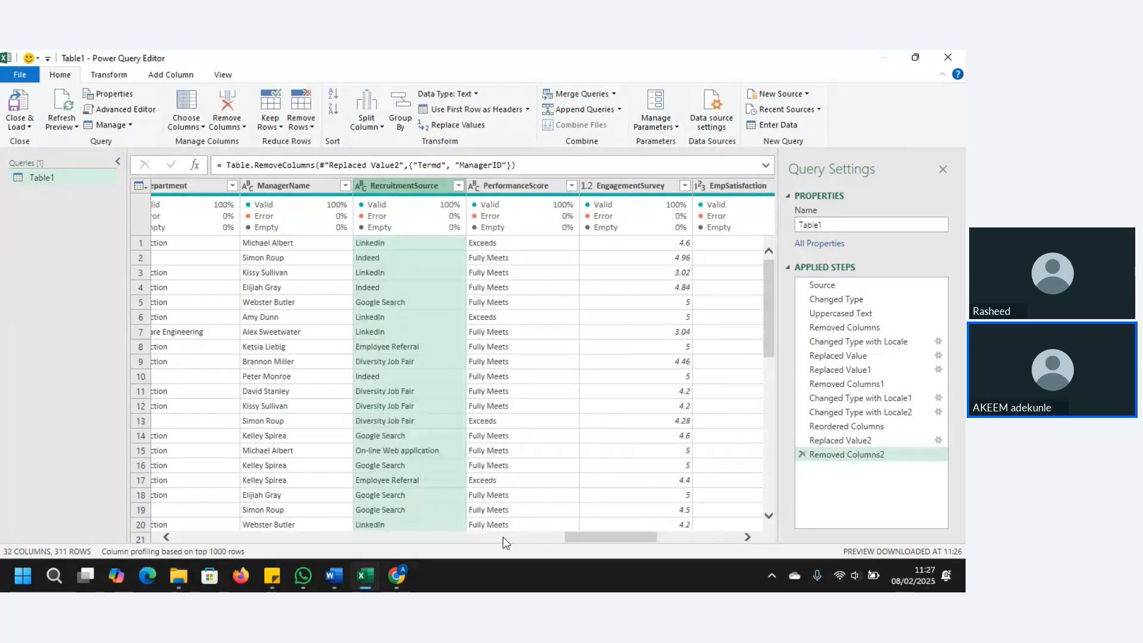
Try to change the LastPerformanceReview_Date column directly to the Date data type, and delete the resulting type-change step
left_click_drag(587, 539, 623, 546)
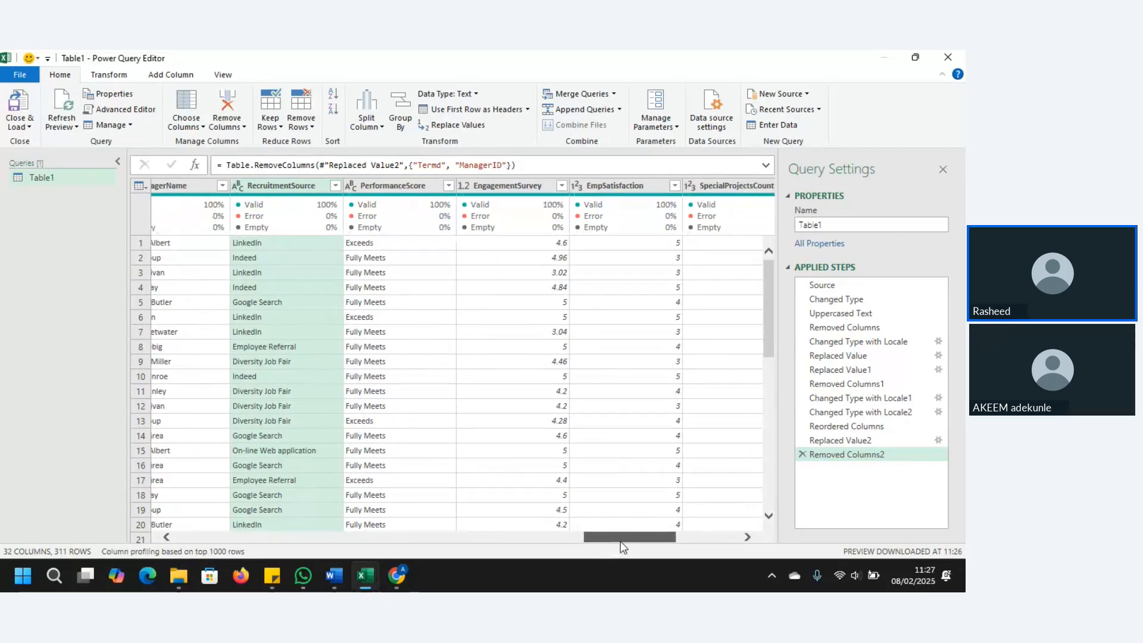
left_click_drag(623, 546, 687, 546)
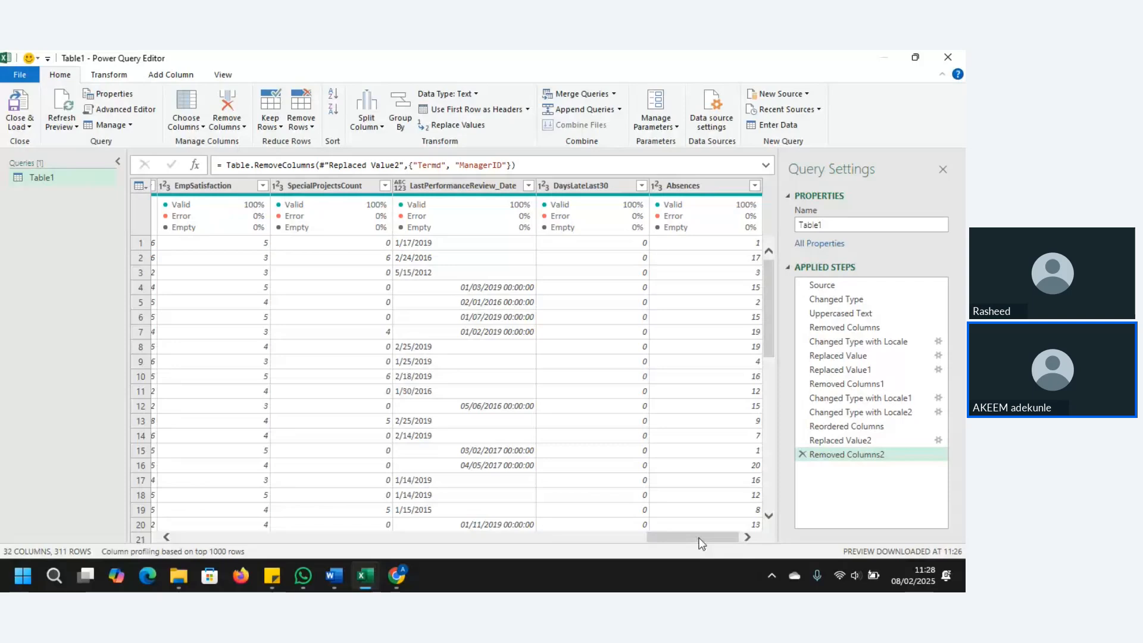
left_click(705, 184)
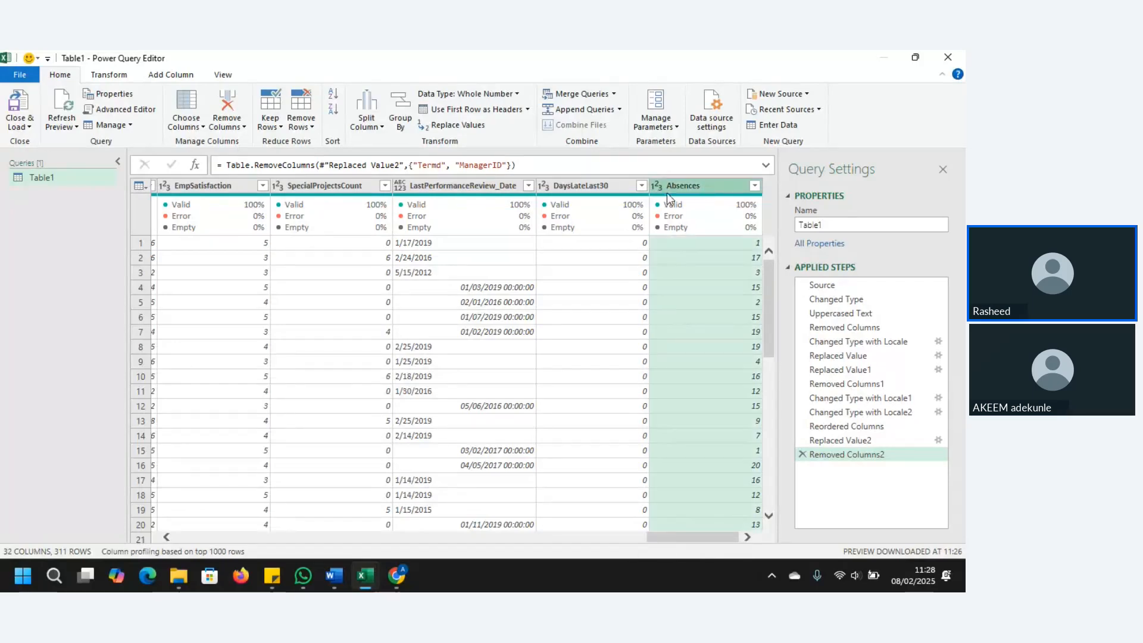
left_click(599, 186)
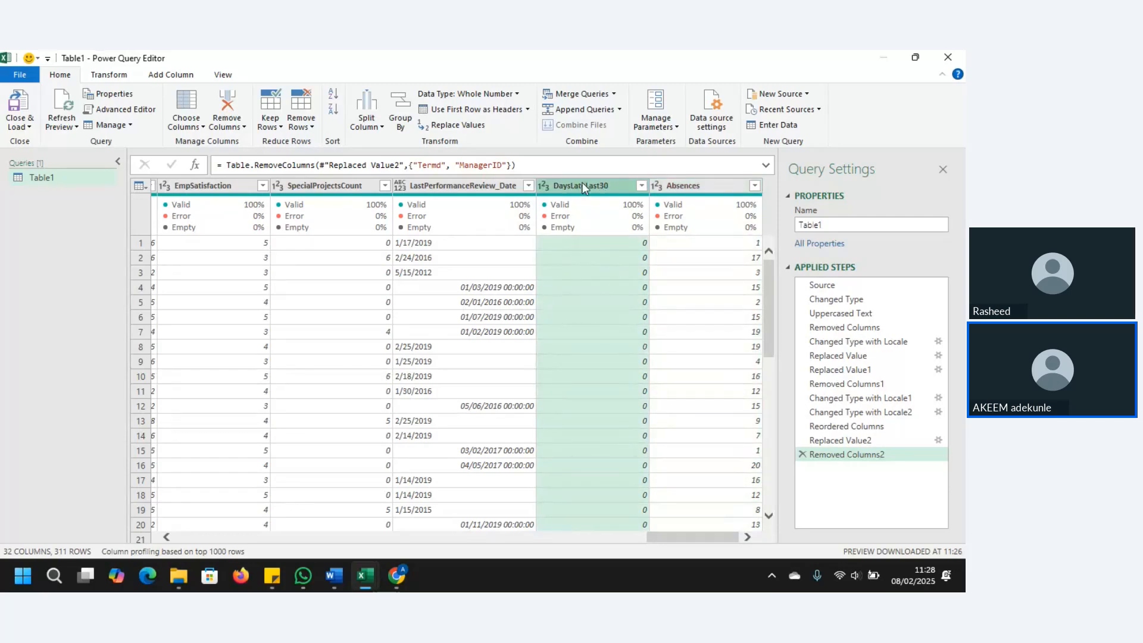
left_click(522, 184)
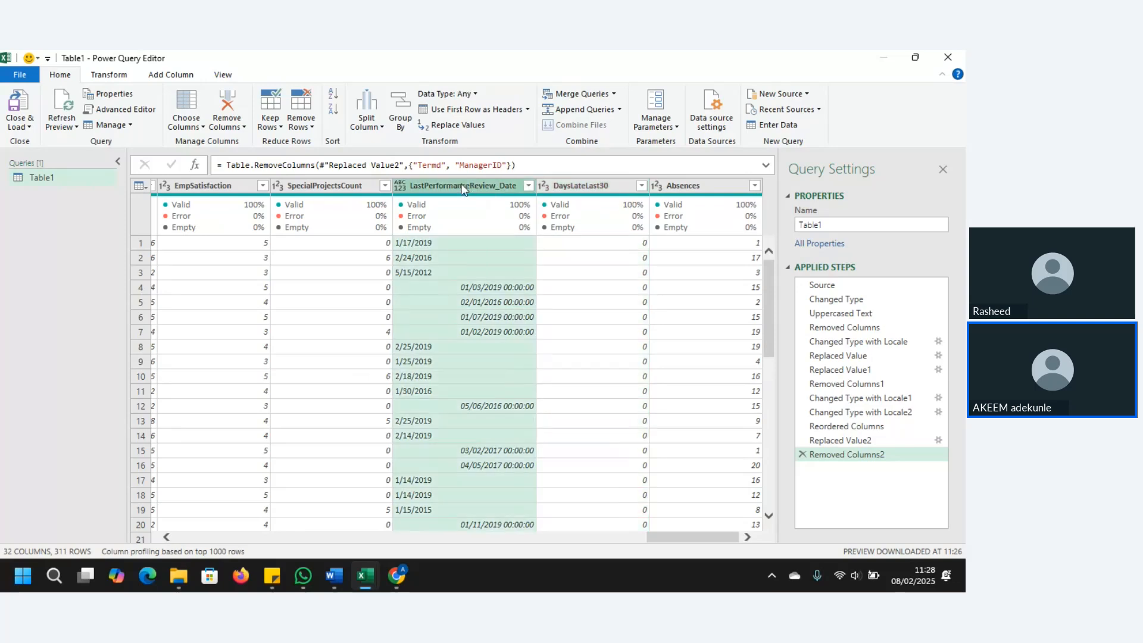
left_click(399, 185)
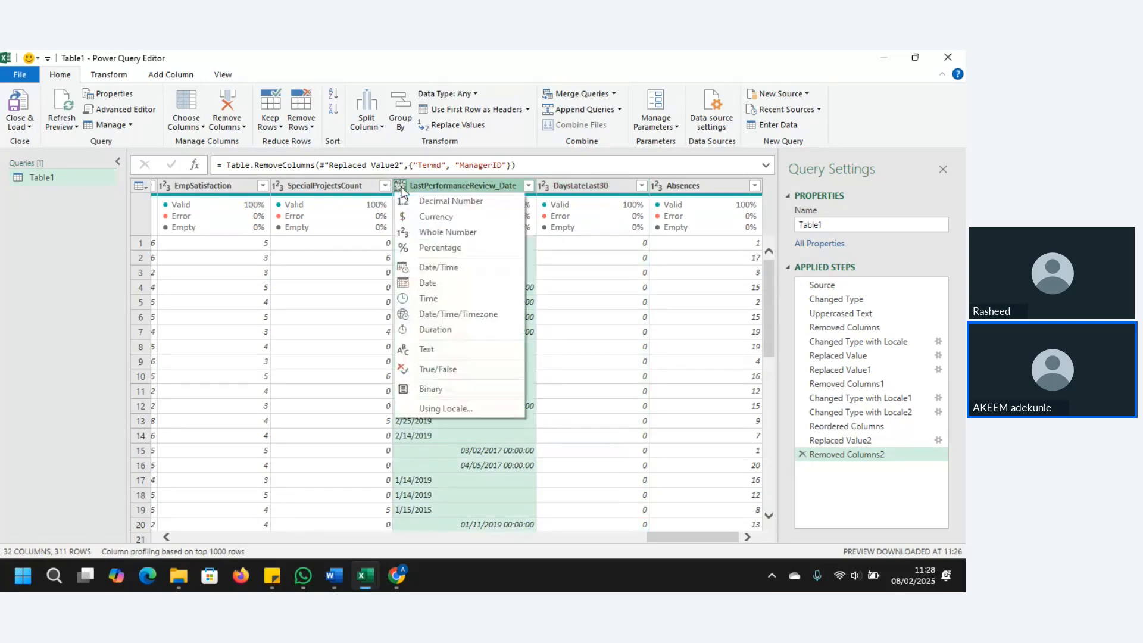
left_click(437, 284)
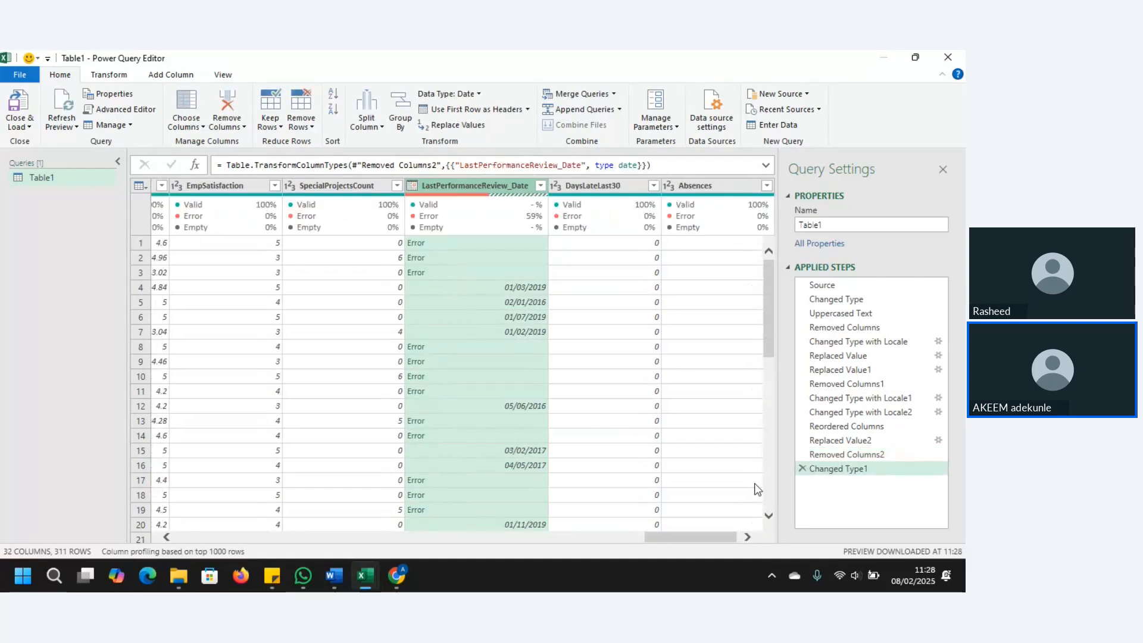
left_click(801, 468)
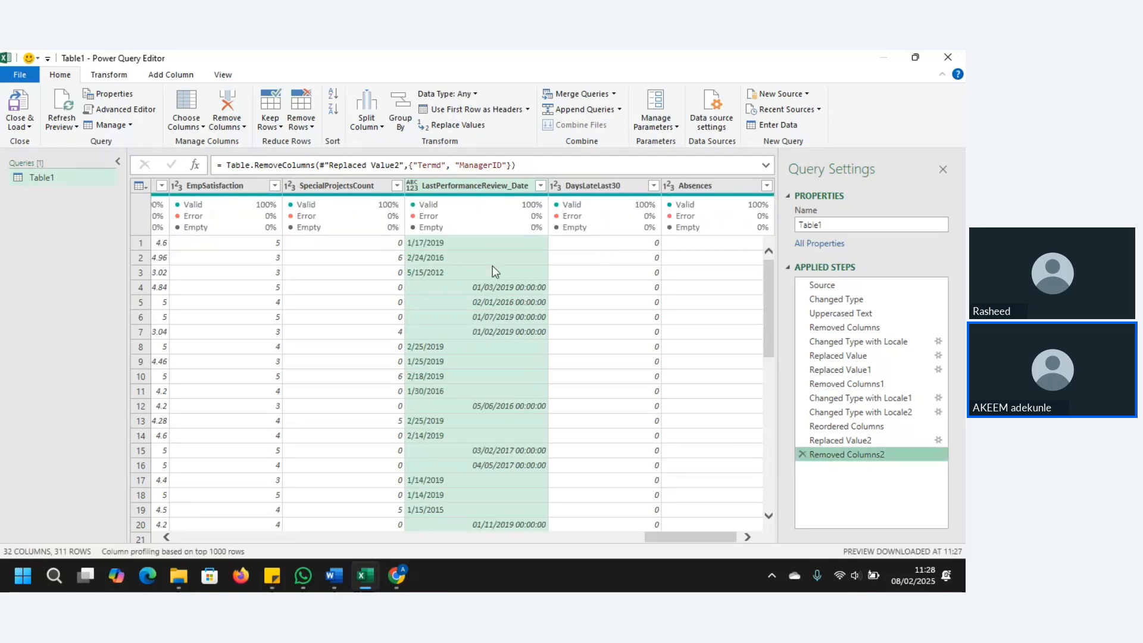
Convert the LastPerformanceReview_Date column to the Date type using the English (United States) locale
left_click(412, 186)
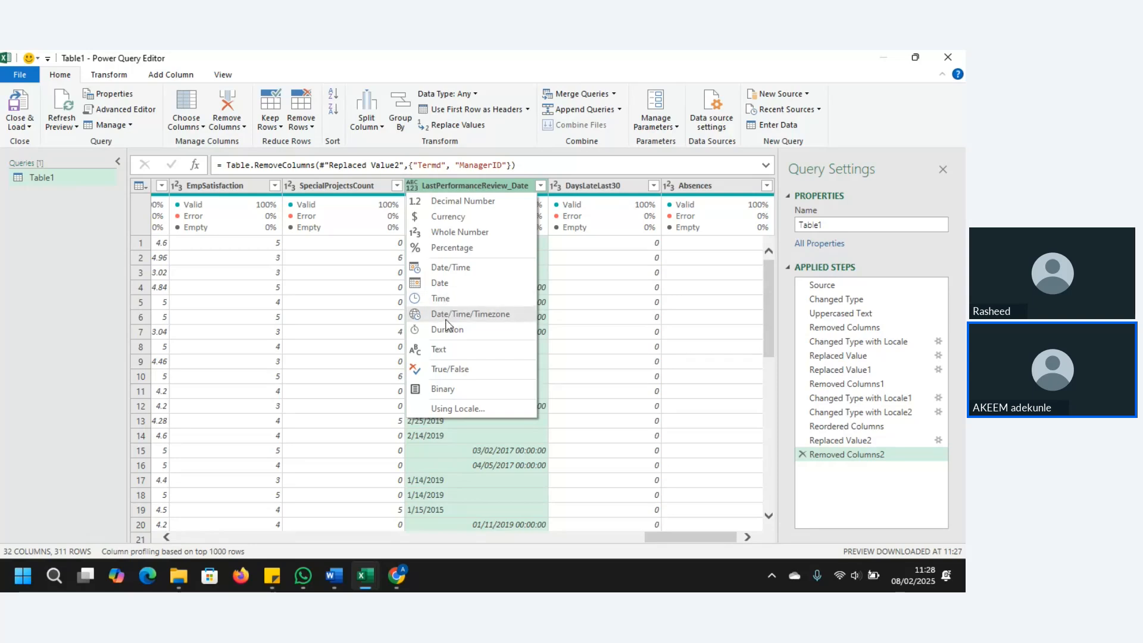
left_click(456, 409)
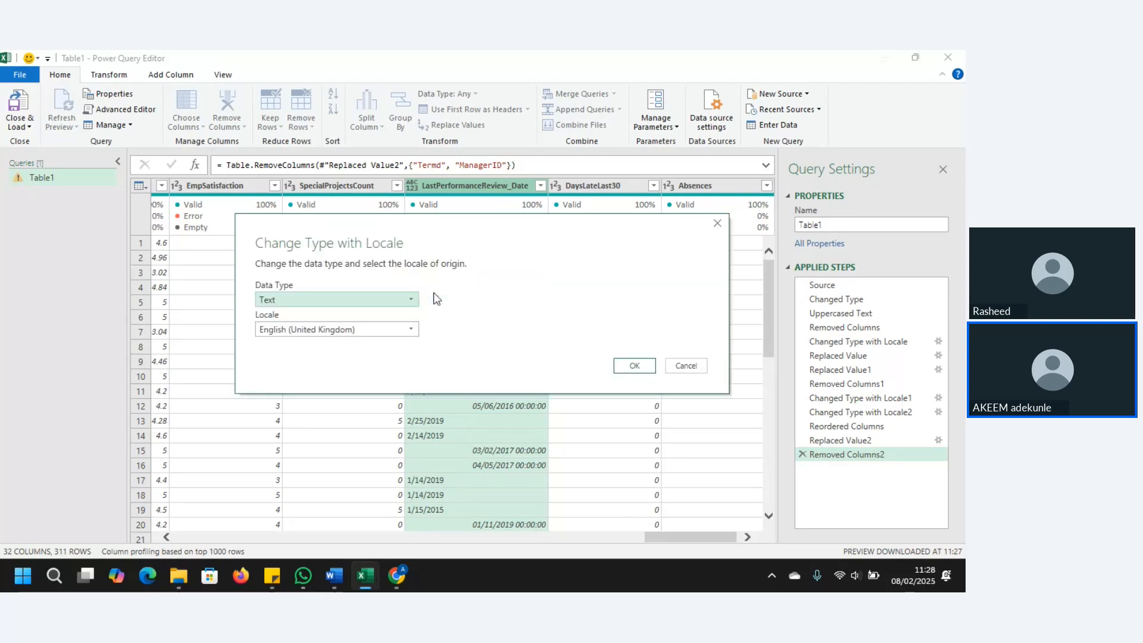
left_click(400, 300)
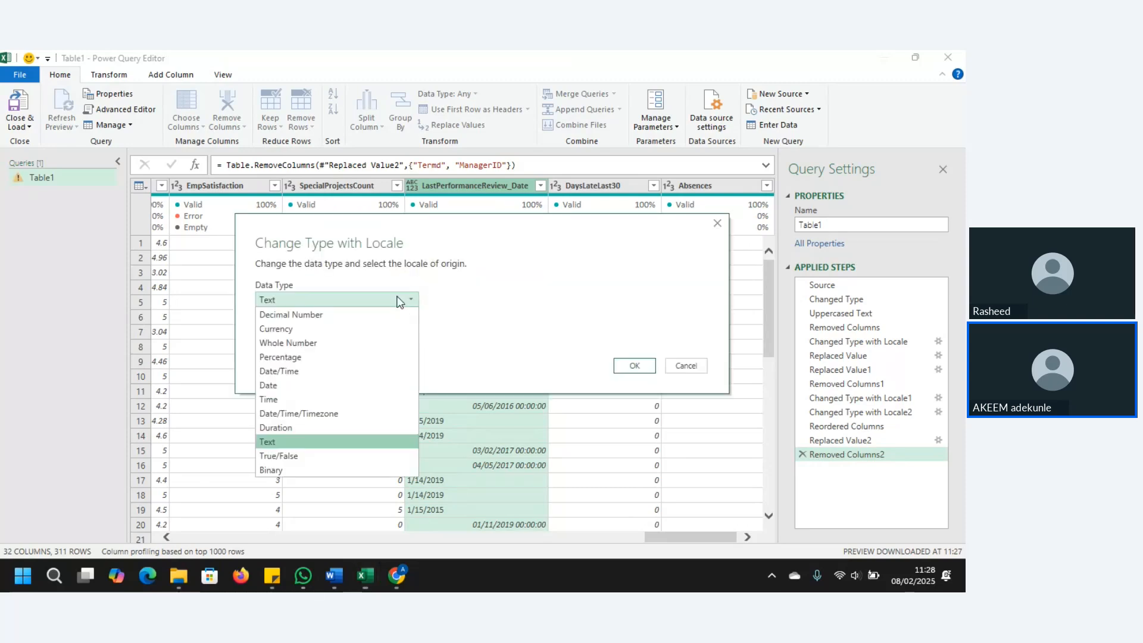
left_click(317, 384)
left_click(377, 330)
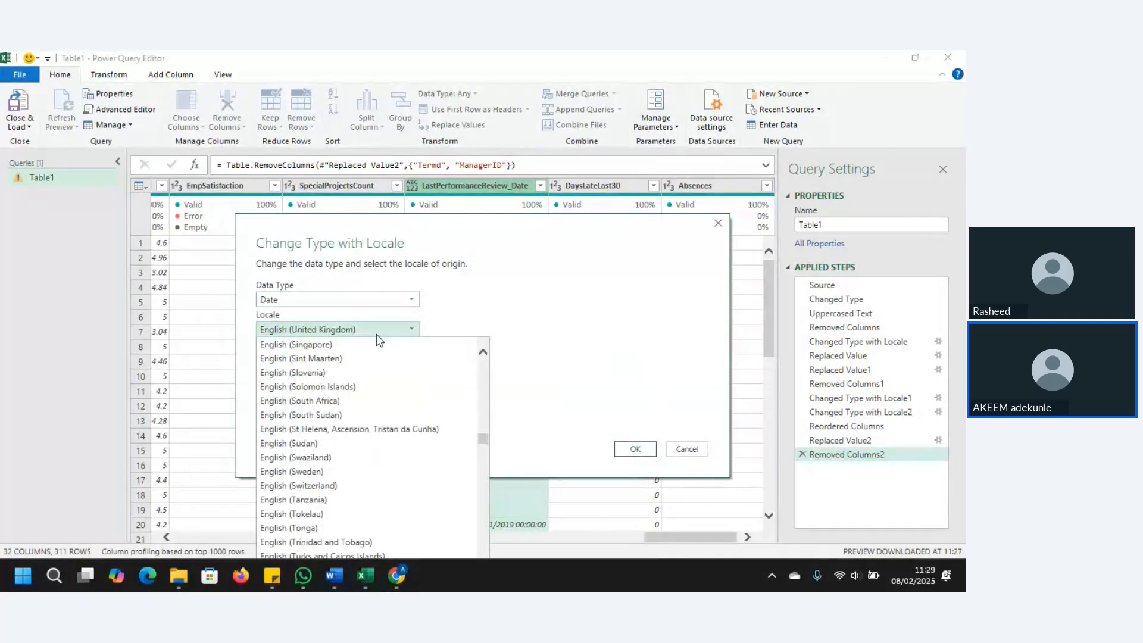
scroll(377, 334, "down", 2)
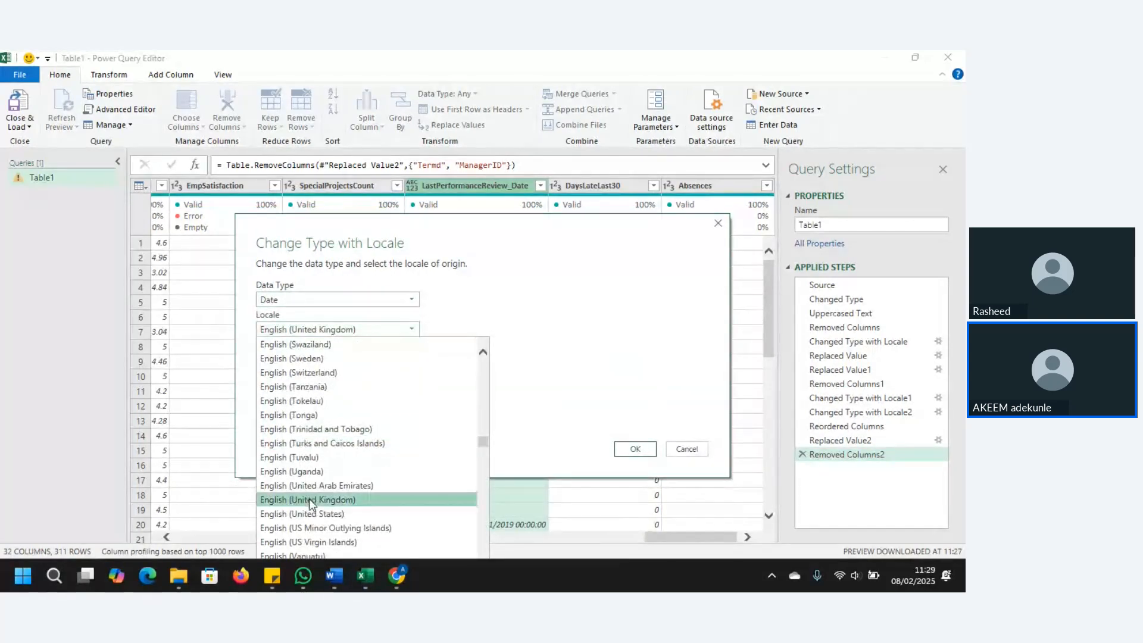
left_click(309, 513)
key("Down")
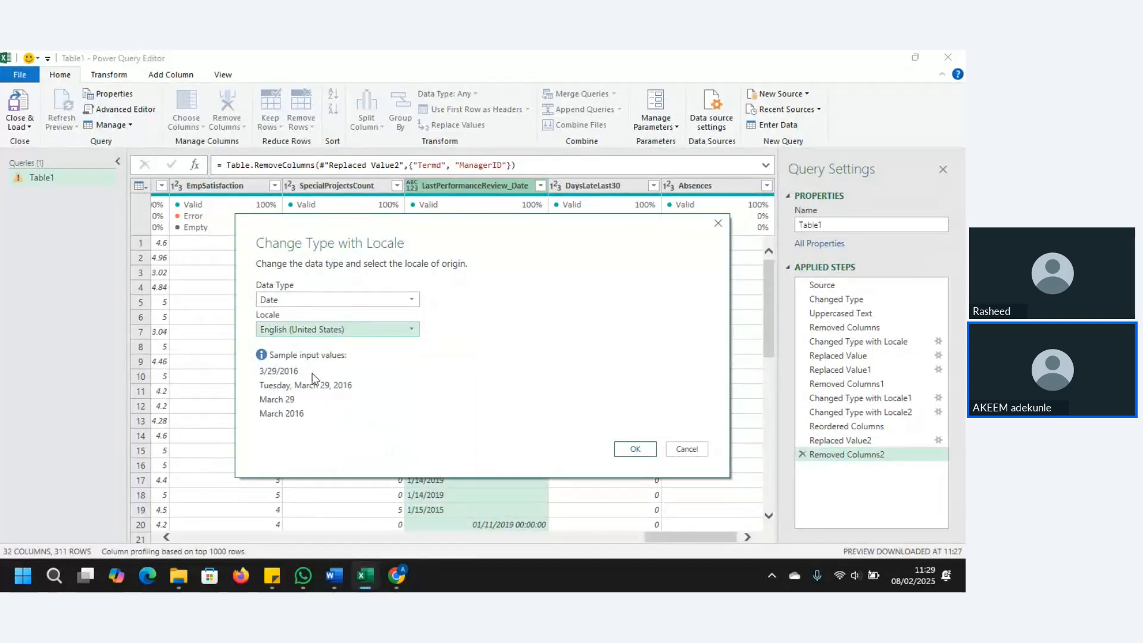
left_click(635, 449)
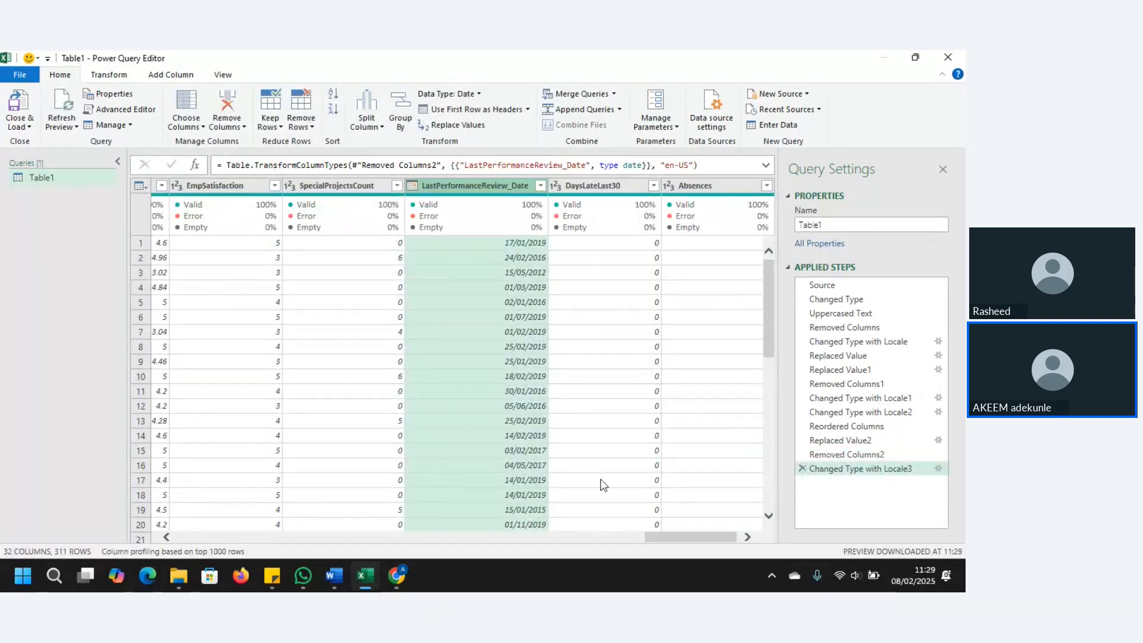
Remove the MarriedID column from the table
left_click_drag(673, 530, 178, 501)
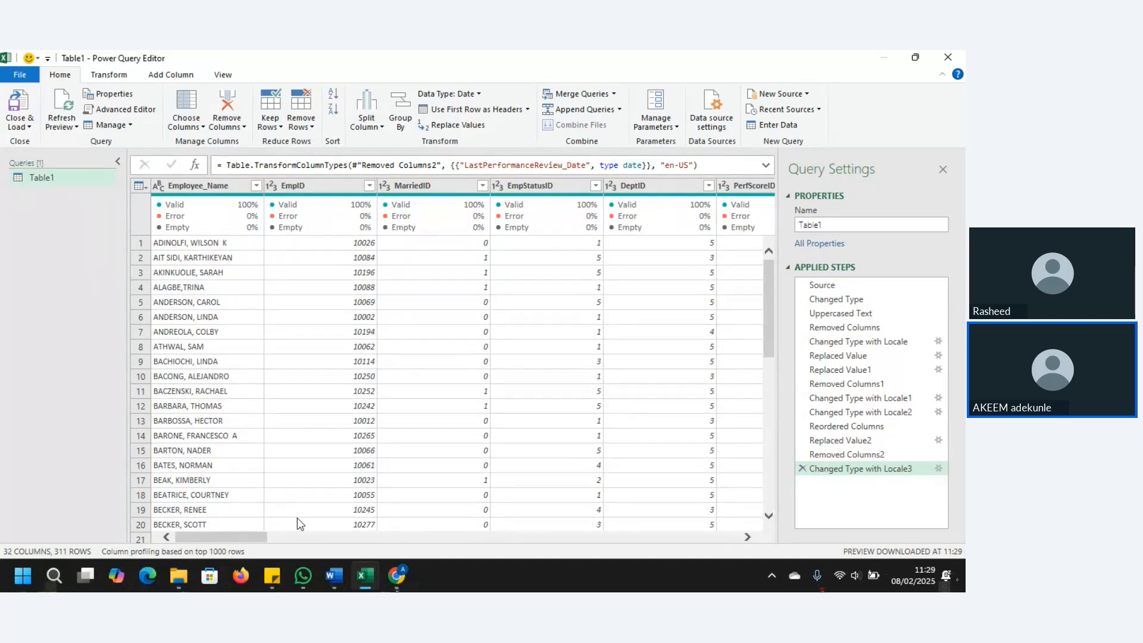
left_click_drag(241, 535, 260, 541)
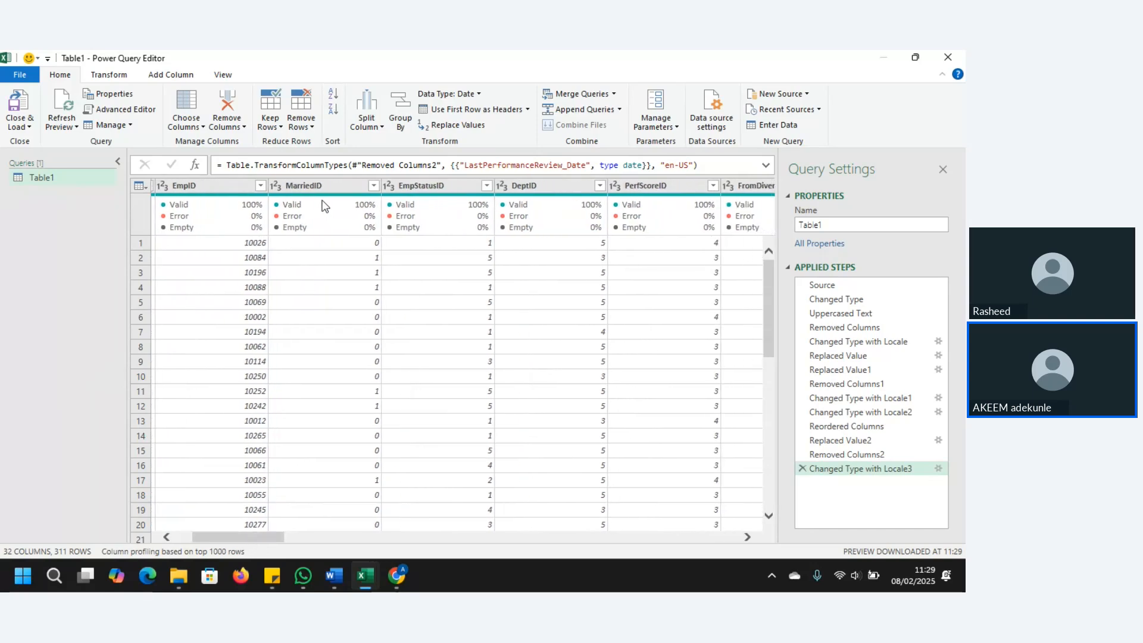
left_click(319, 184)
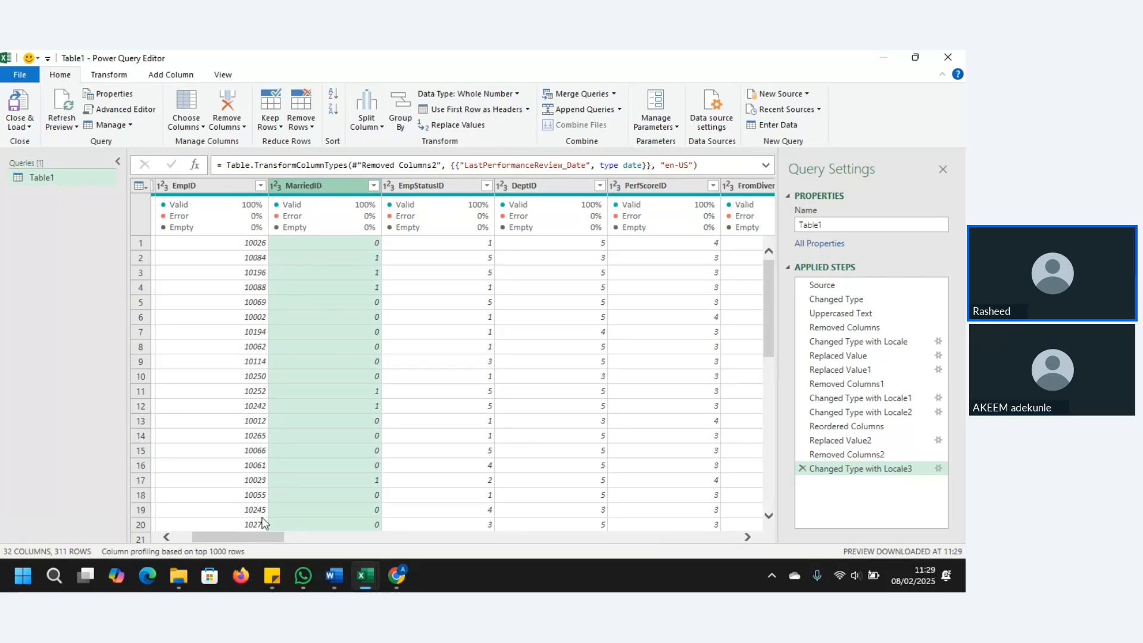
left_click_drag(321, 183, 322, 184)
right_click(322, 184)
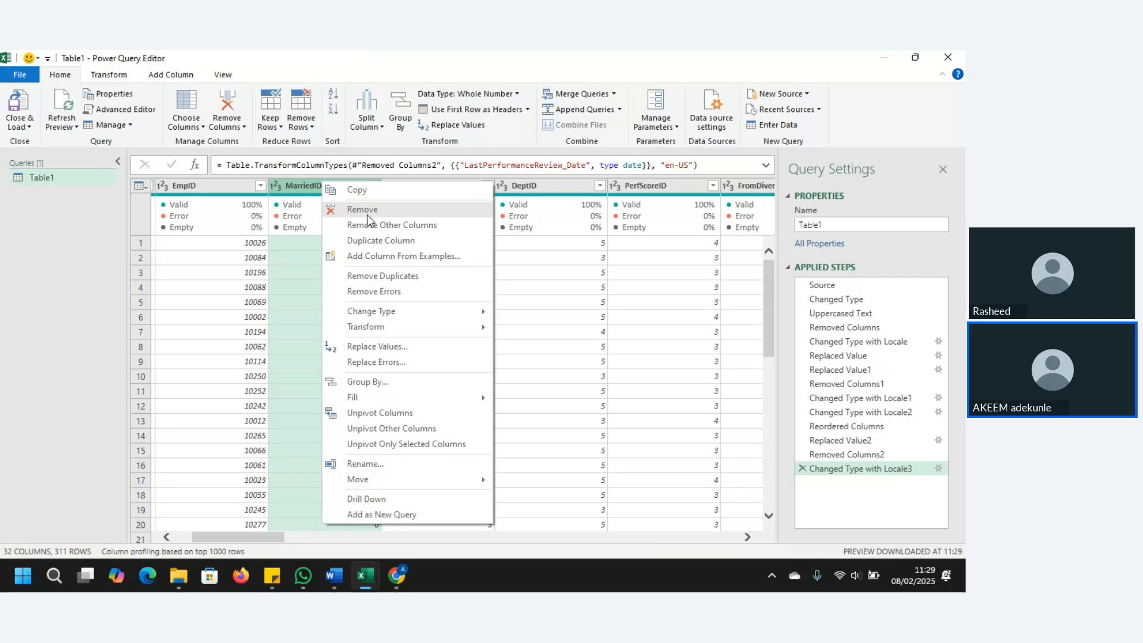
left_click(370, 220)
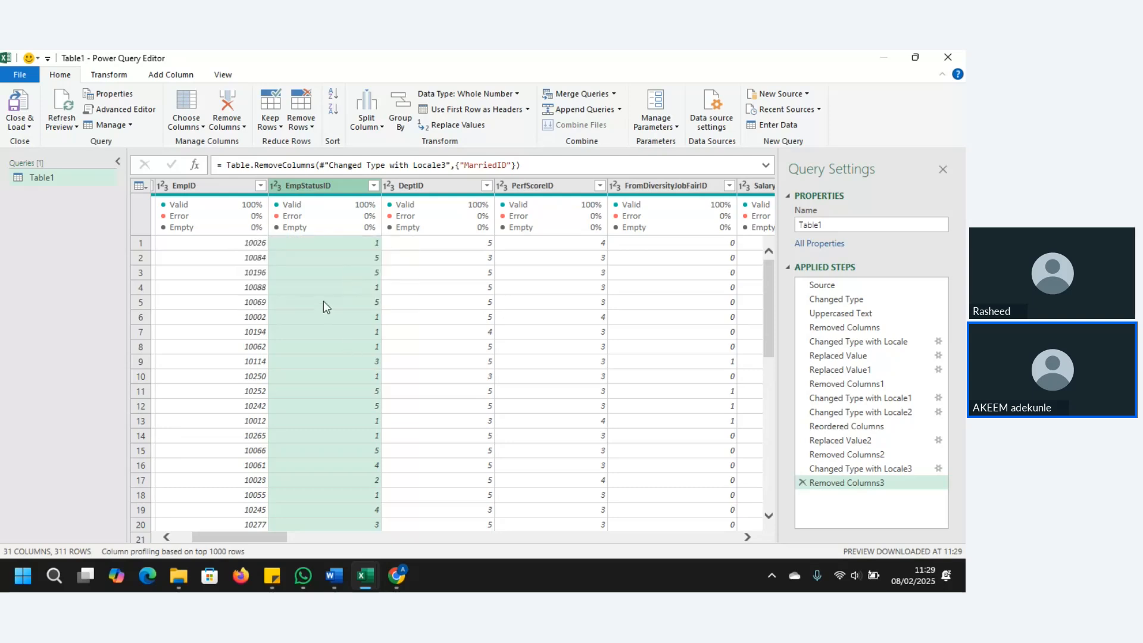
Check the distinct values of EmpStatusID without filtering them, and remove the DeptID column from the table
left_click(338, 244)
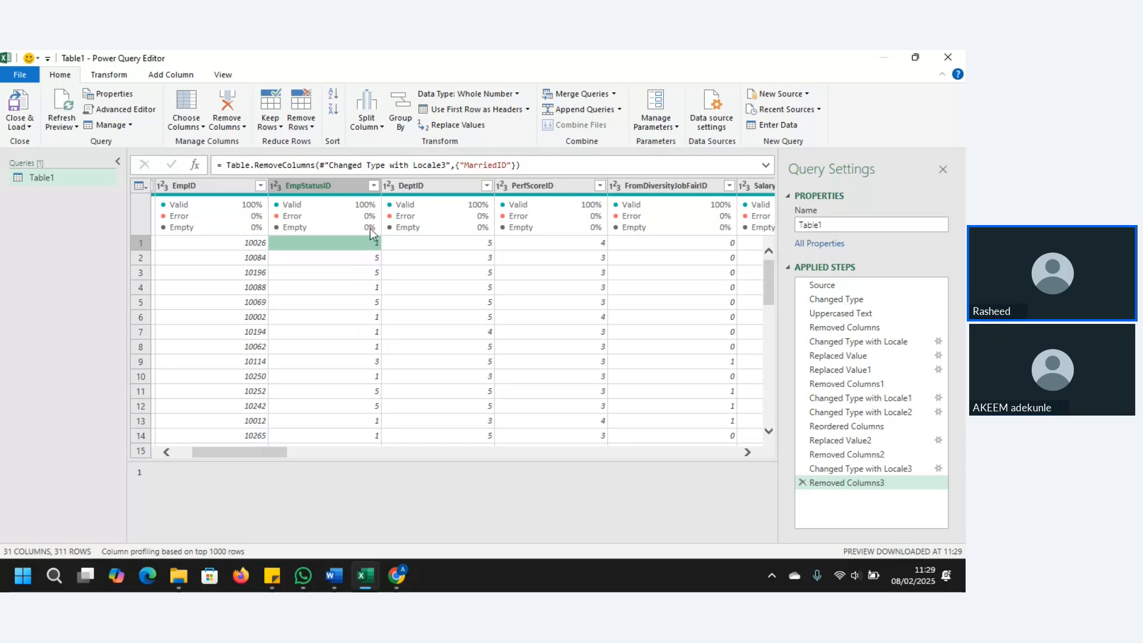
left_click(374, 186)
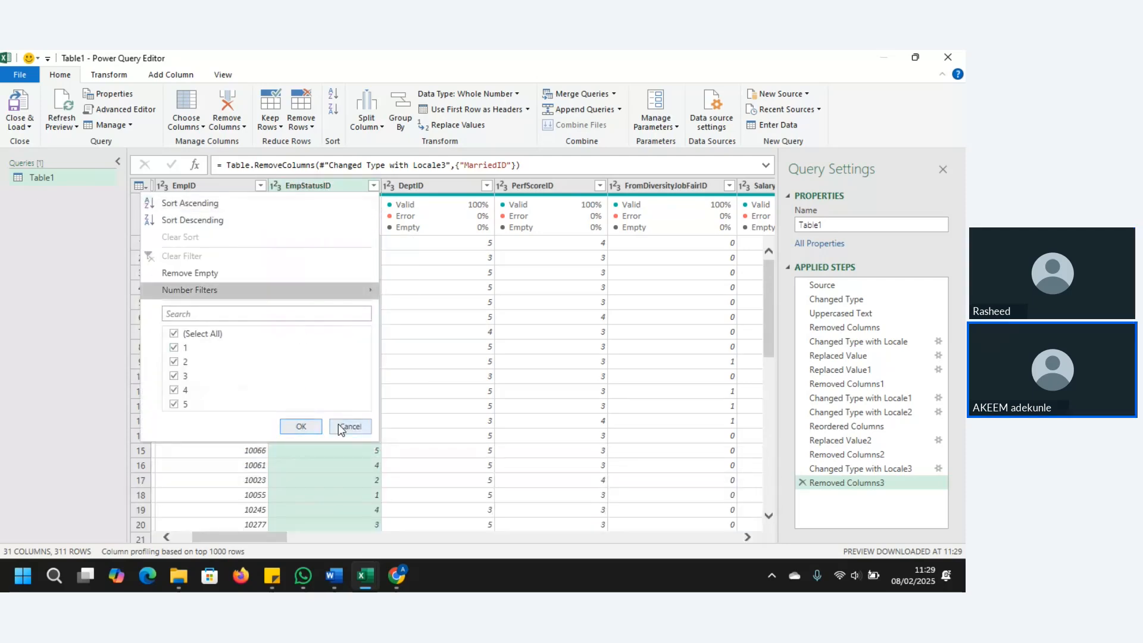
left_click(350, 426)
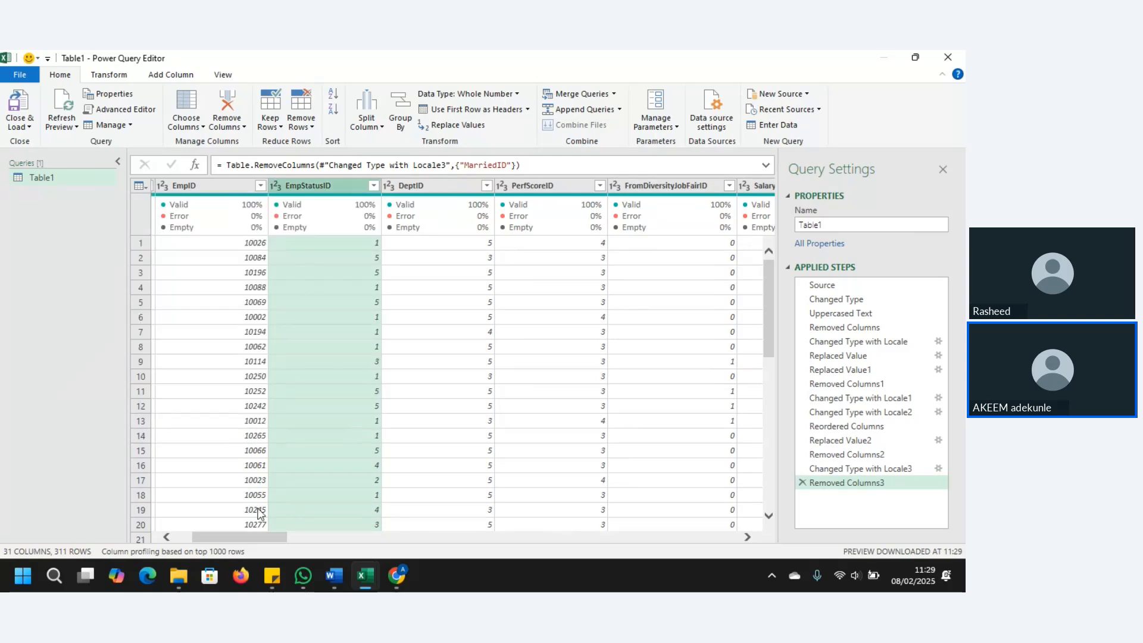
left_click(429, 188)
right_click(429, 187)
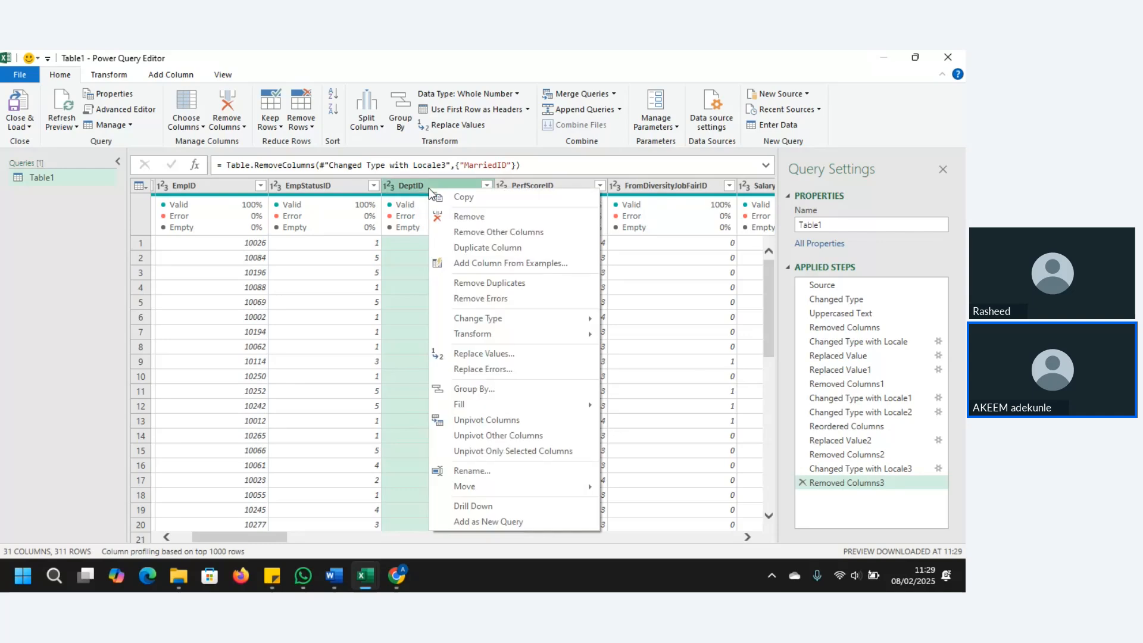
left_click(479, 221)
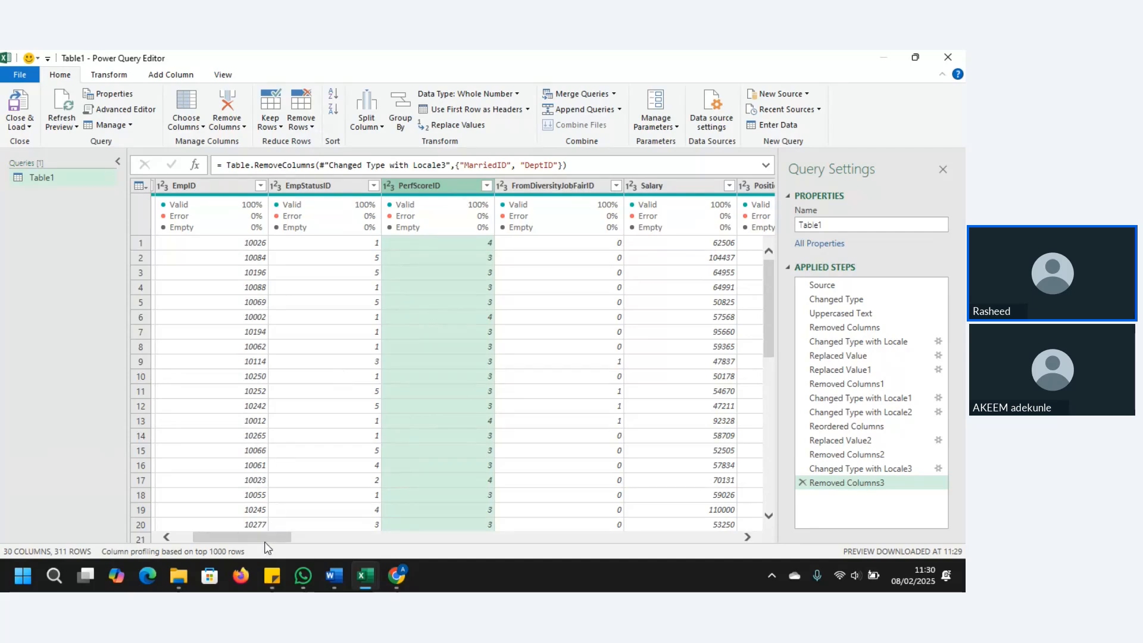
left_click_drag(268, 538, 719, 520)
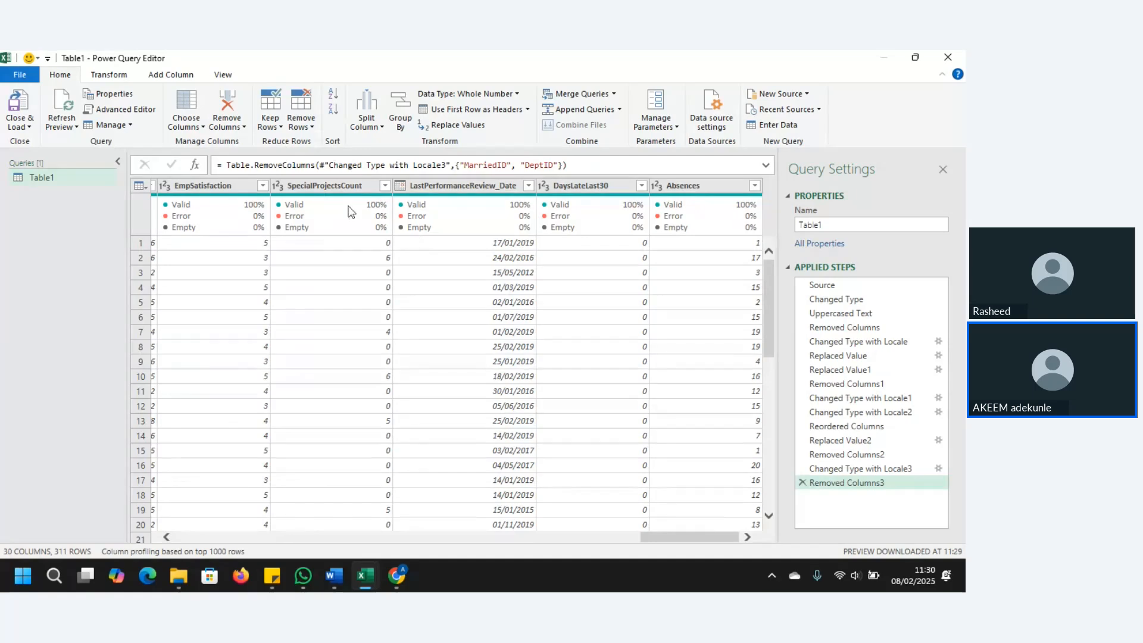
mouse_move(341, 206)
left_click(312, 127)
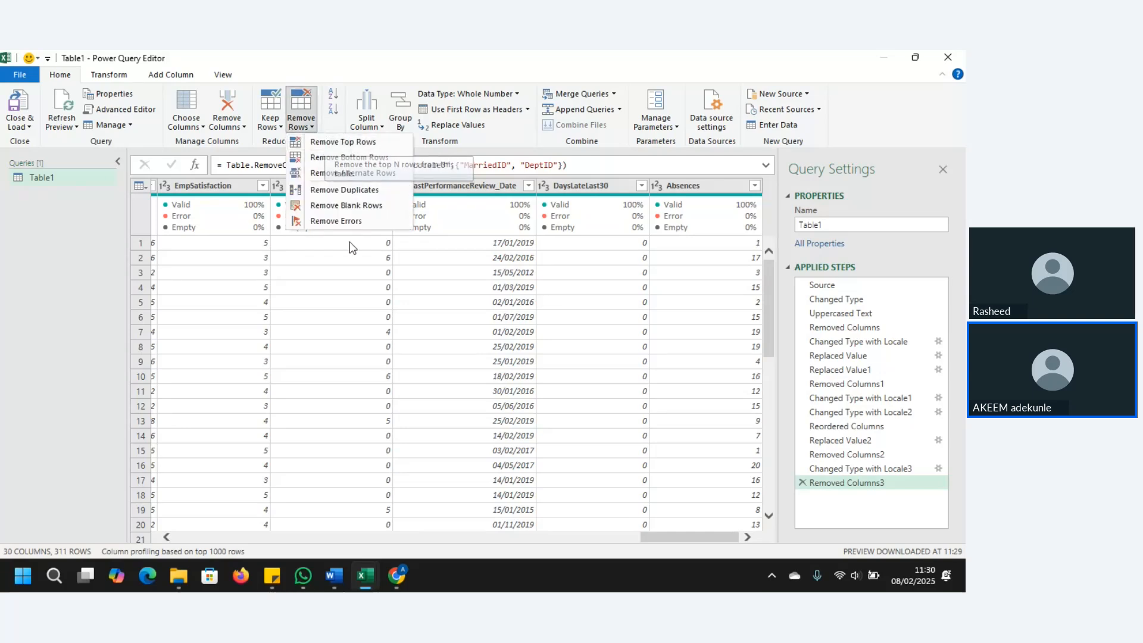
left_click(592, 190)
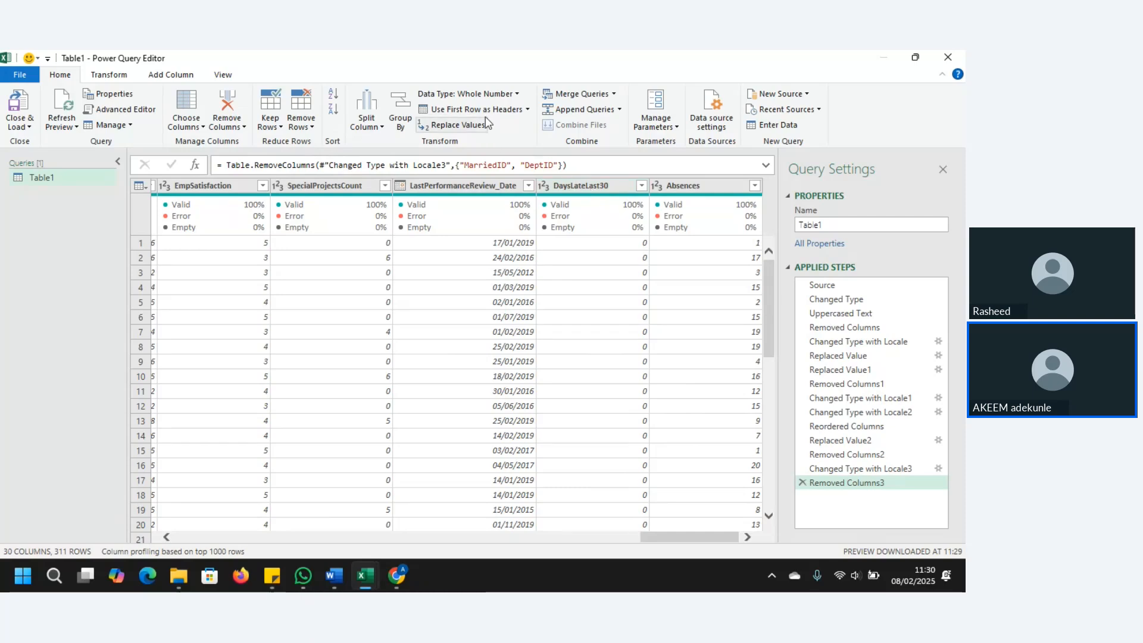
Try to use the first row as headers, and delete the resulting Changed Type1 and Promoted Headers steps
left_click(515, 110)
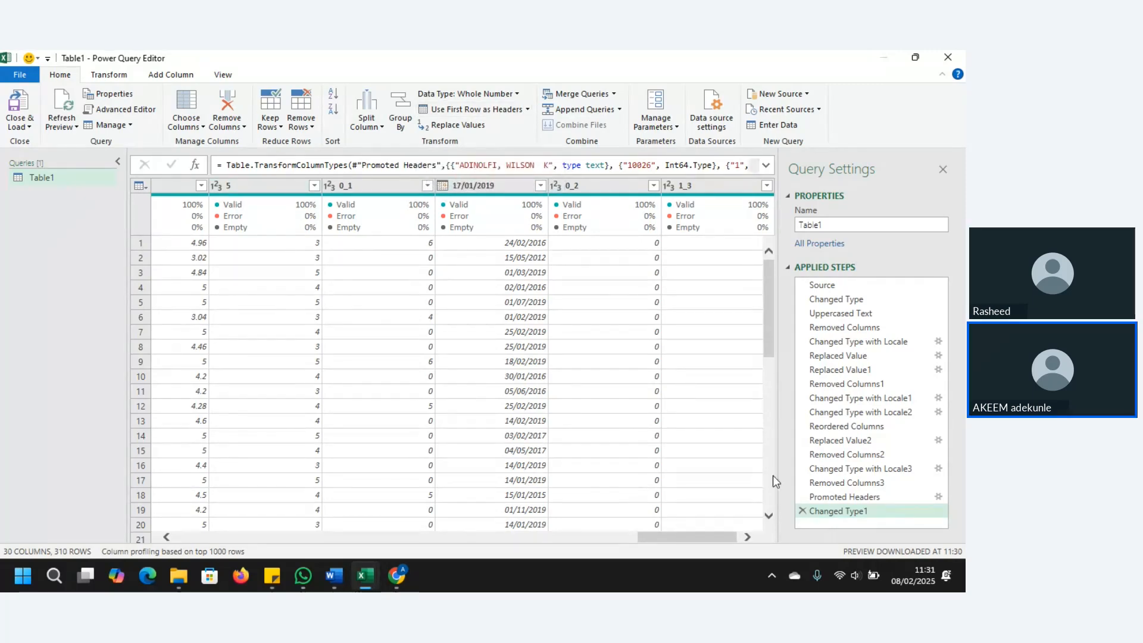
left_click(802, 512)
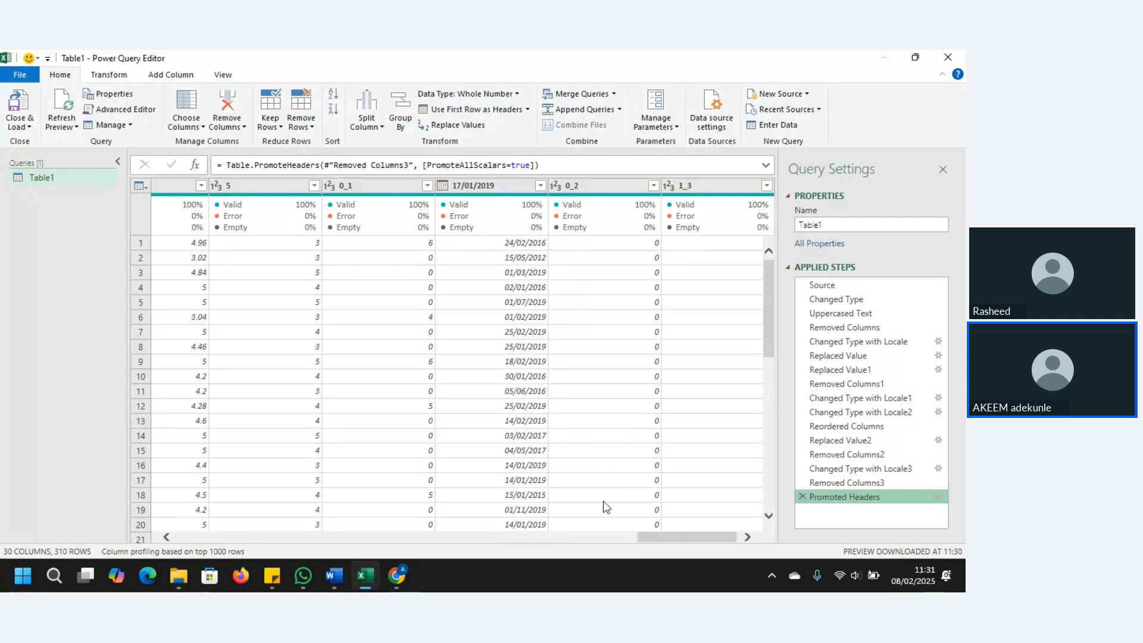
left_click_drag(667, 533, 705, 527)
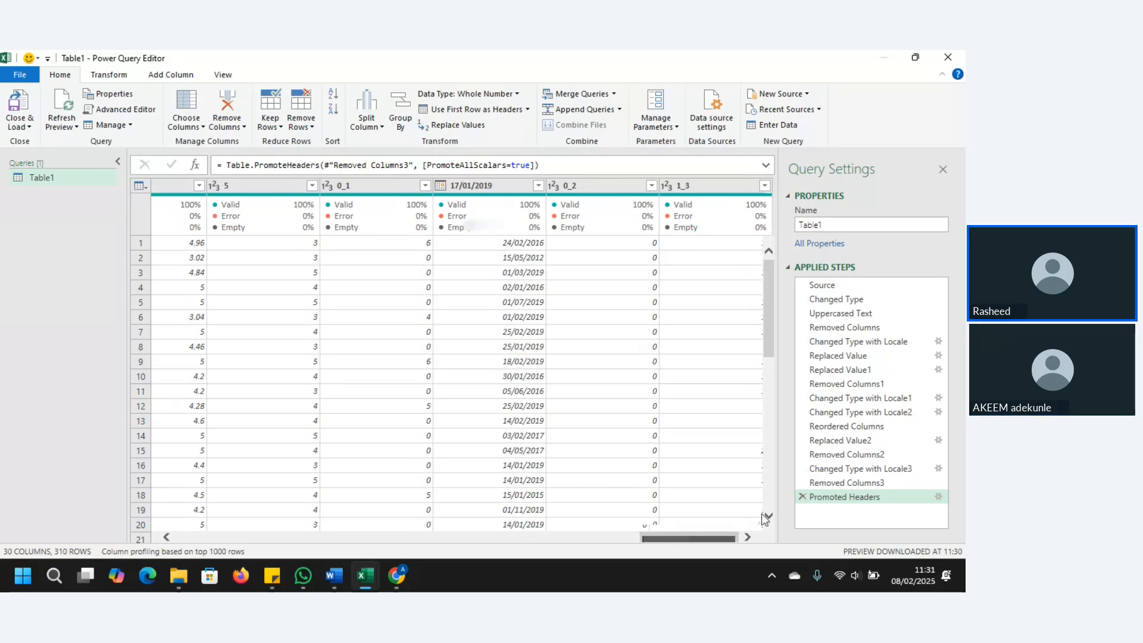
left_click(802, 497)
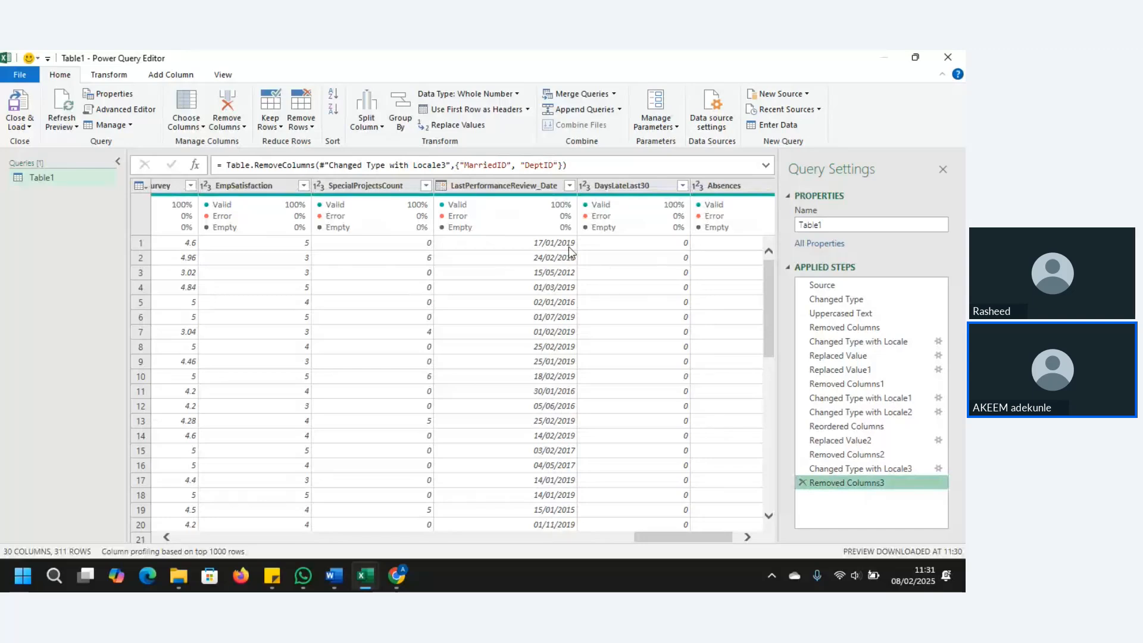
mouse_move(524, 227)
left_click_drag(725, 542, 627, 547)
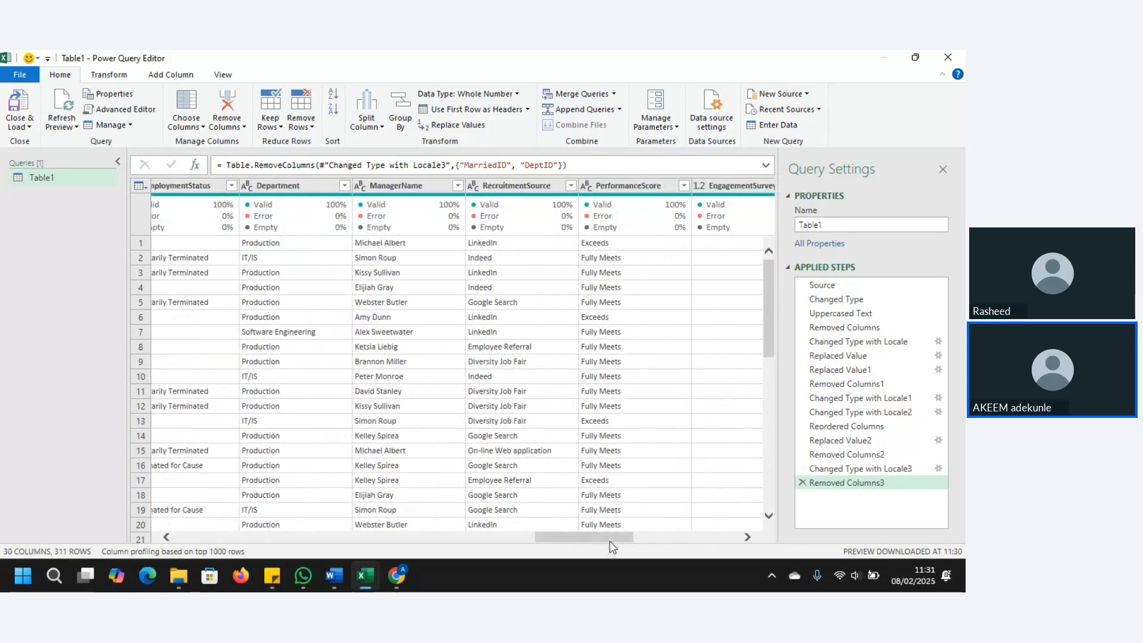
left_click_drag(599, 540, 420, 543)
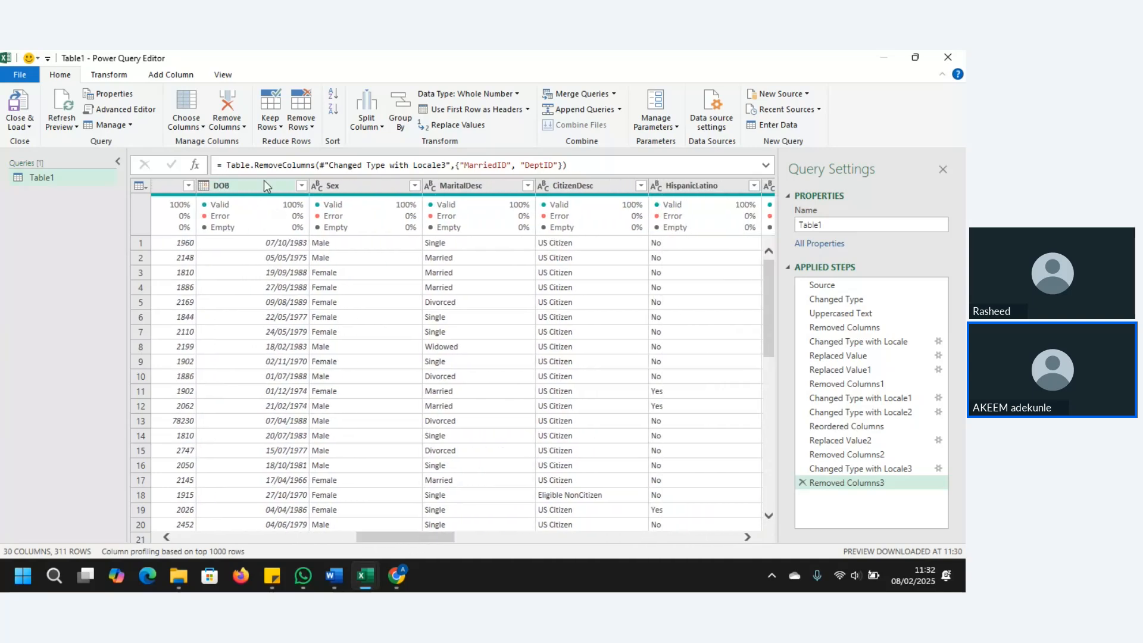
left_click(263, 182)
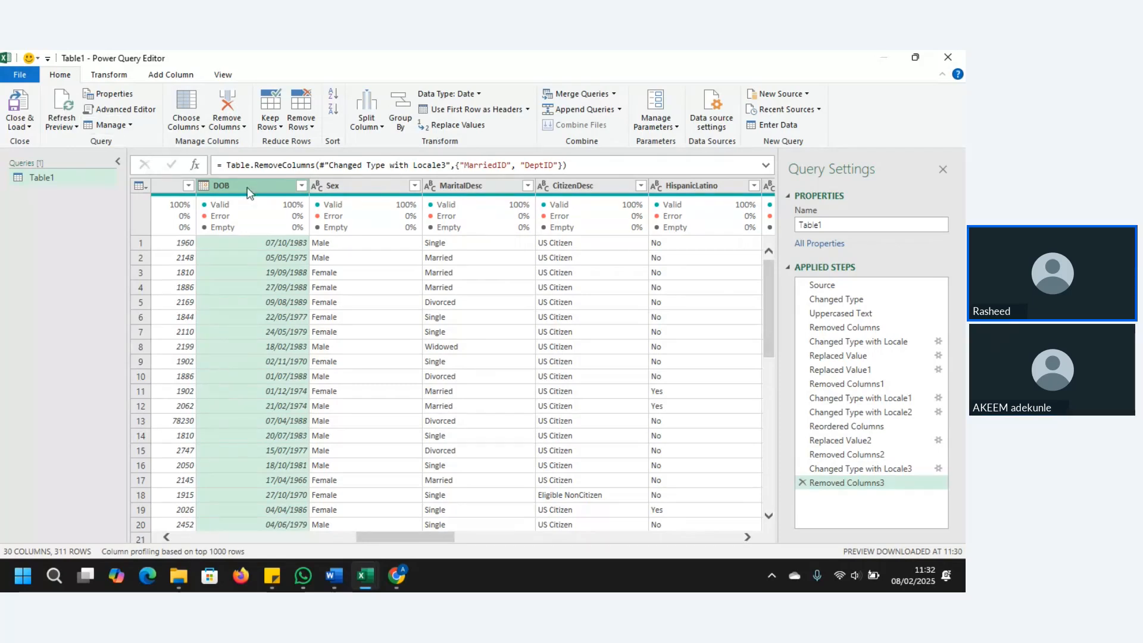
left_click_drag(404, 537, 432, 536)
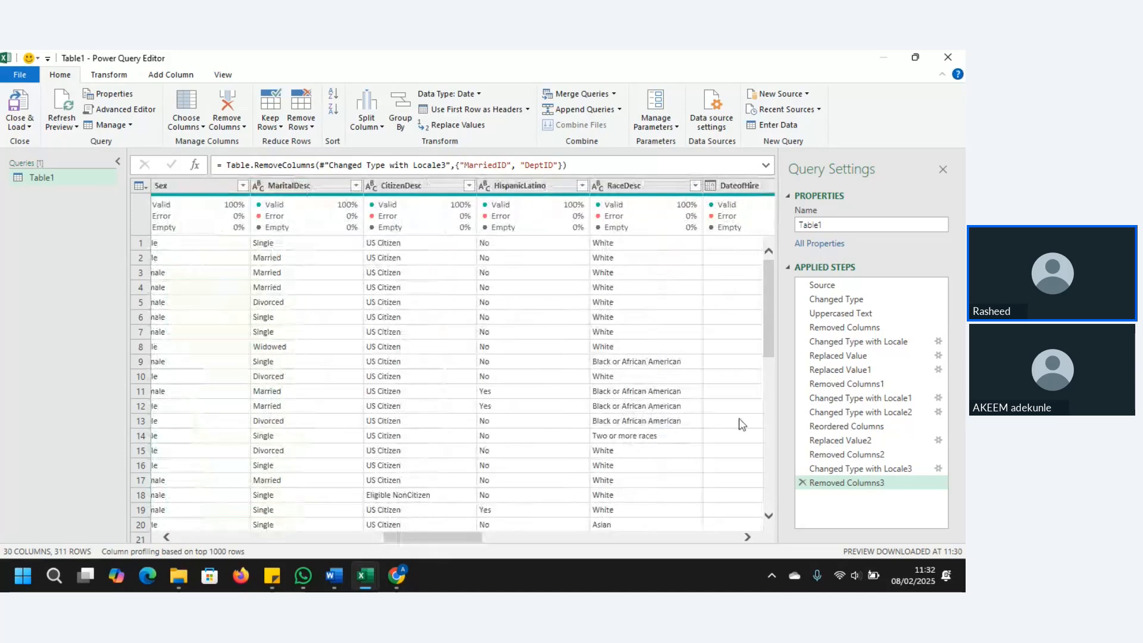
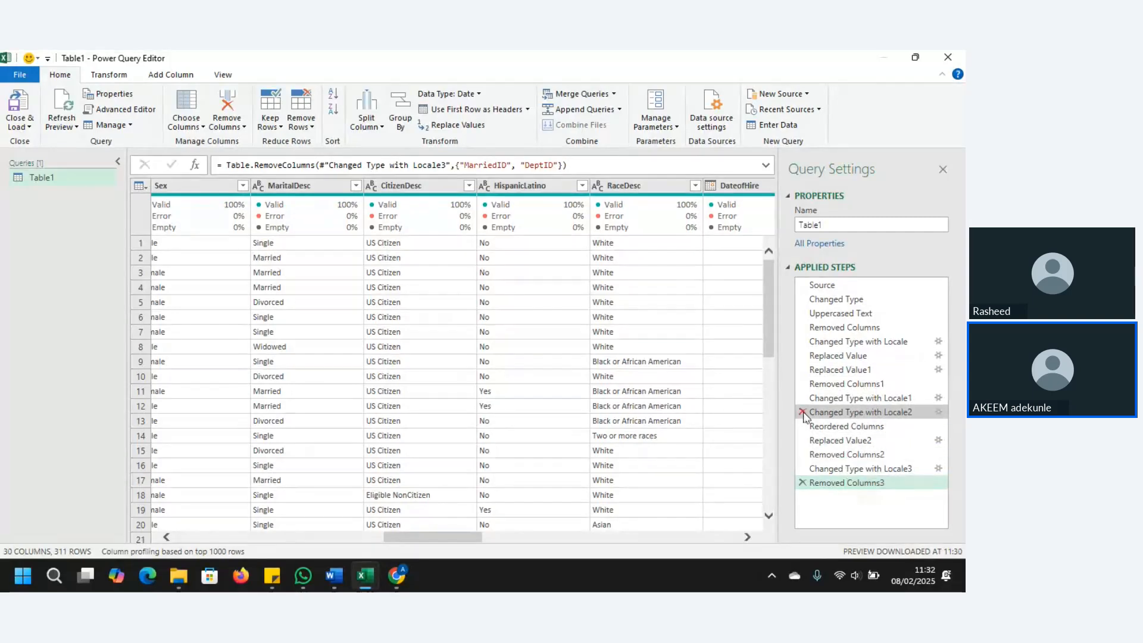
Delete the Uppercased Text step from the query's applied steps and check the Employee_Name column
left_click(802, 355)
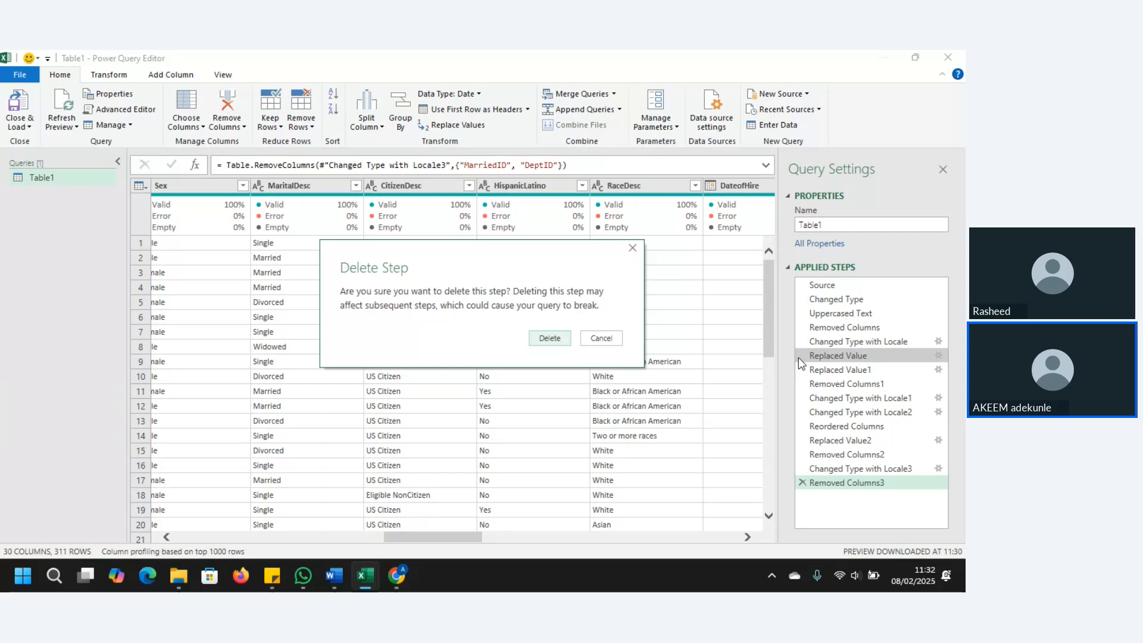
left_click(599, 338)
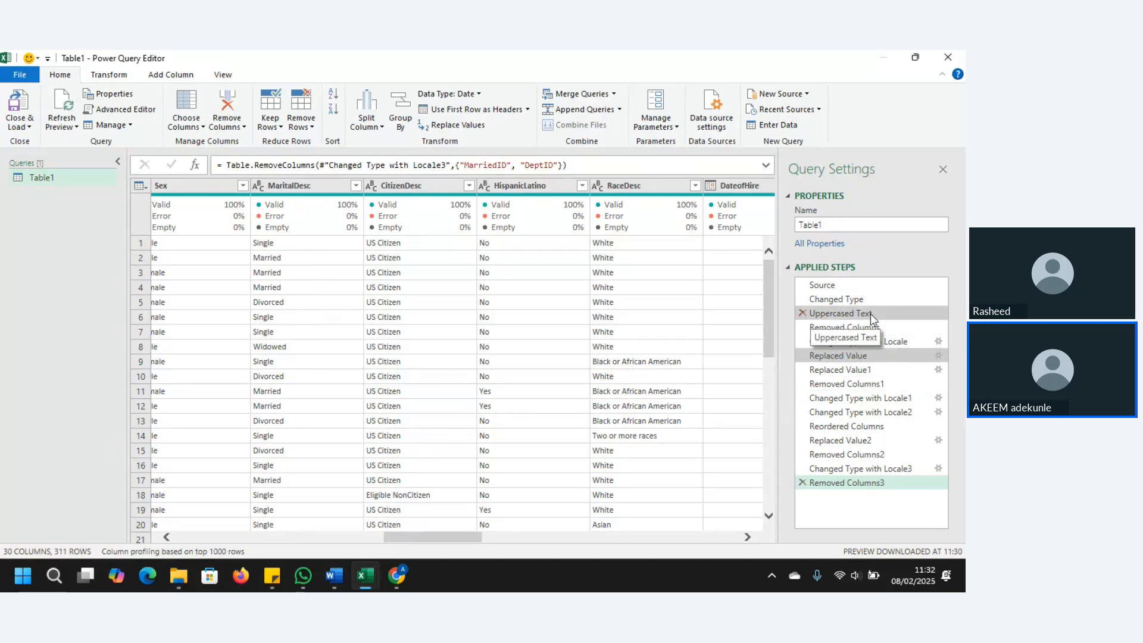
left_click(802, 312)
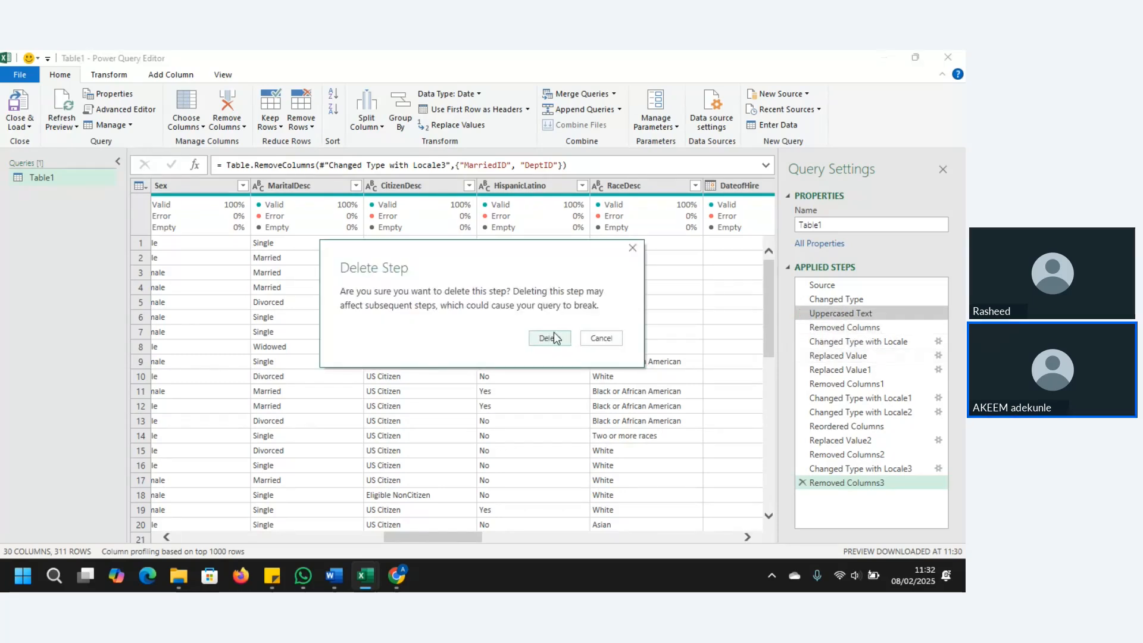
left_click(548, 338)
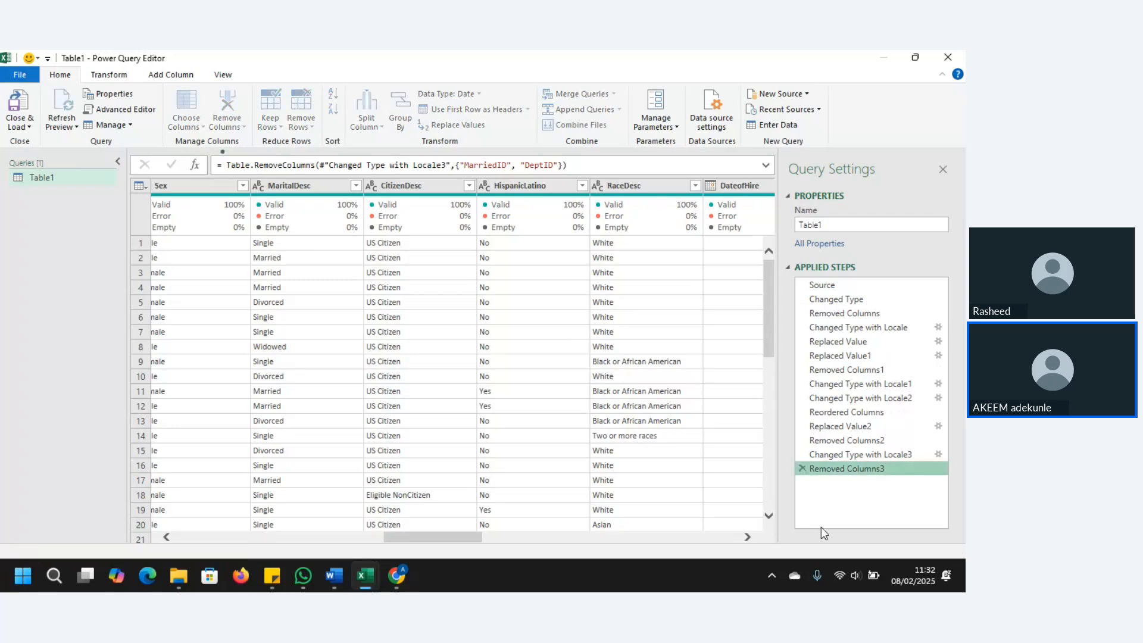
left_click_drag(467, 541, 191, 533)
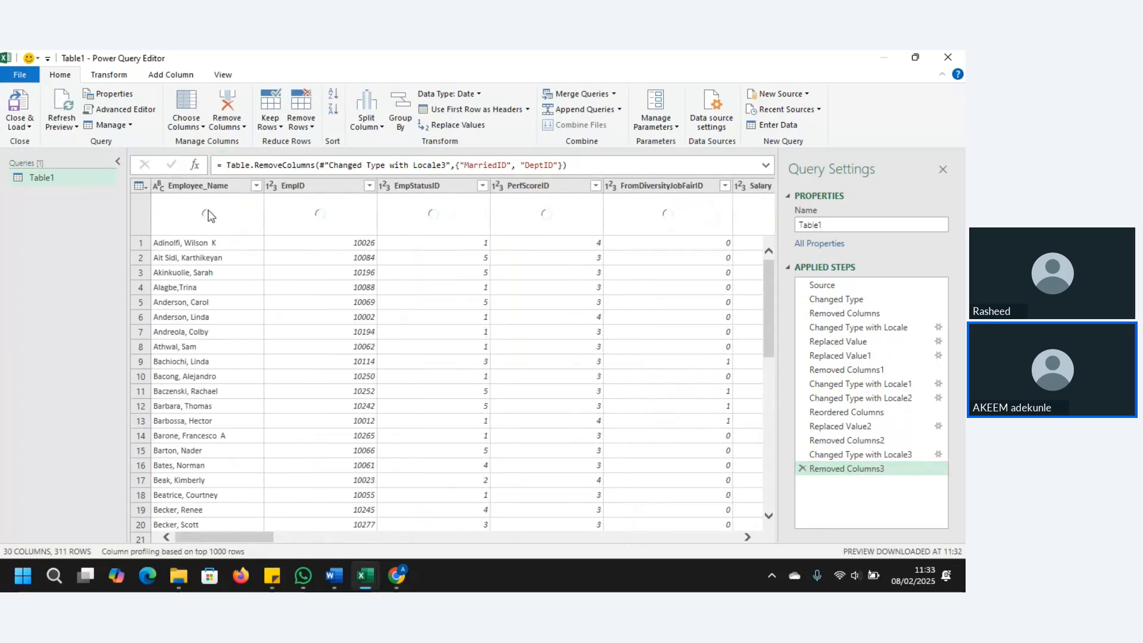
left_click(207, 303)
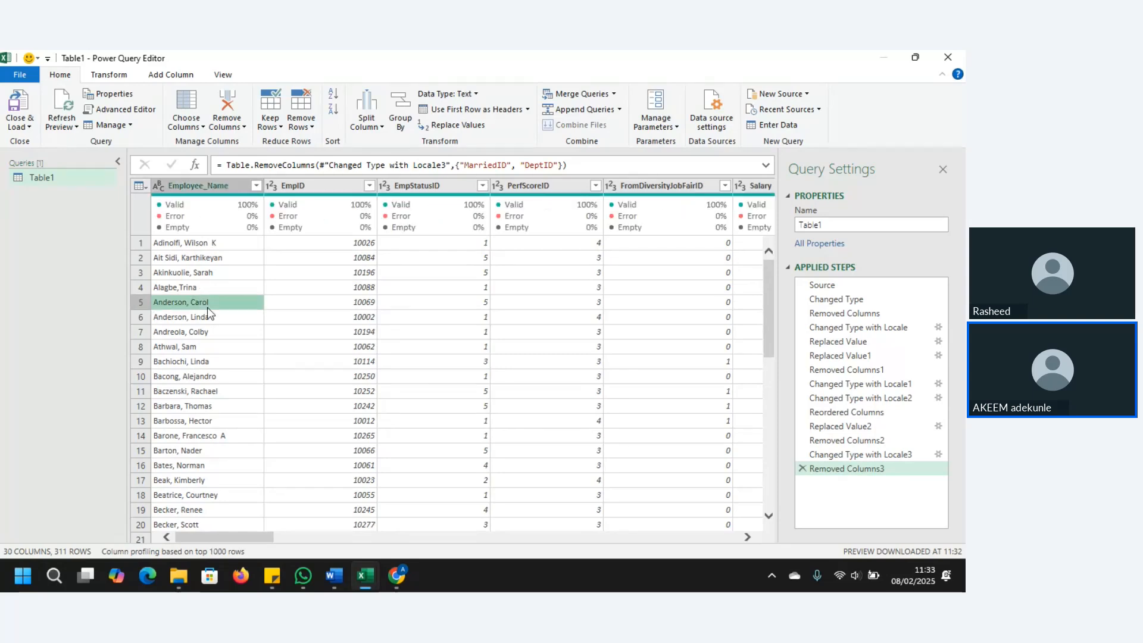
Examine the table's columns as of the Changed Type with Locale step, through to LastPerformanceReview_Date
left_click(863, 329)
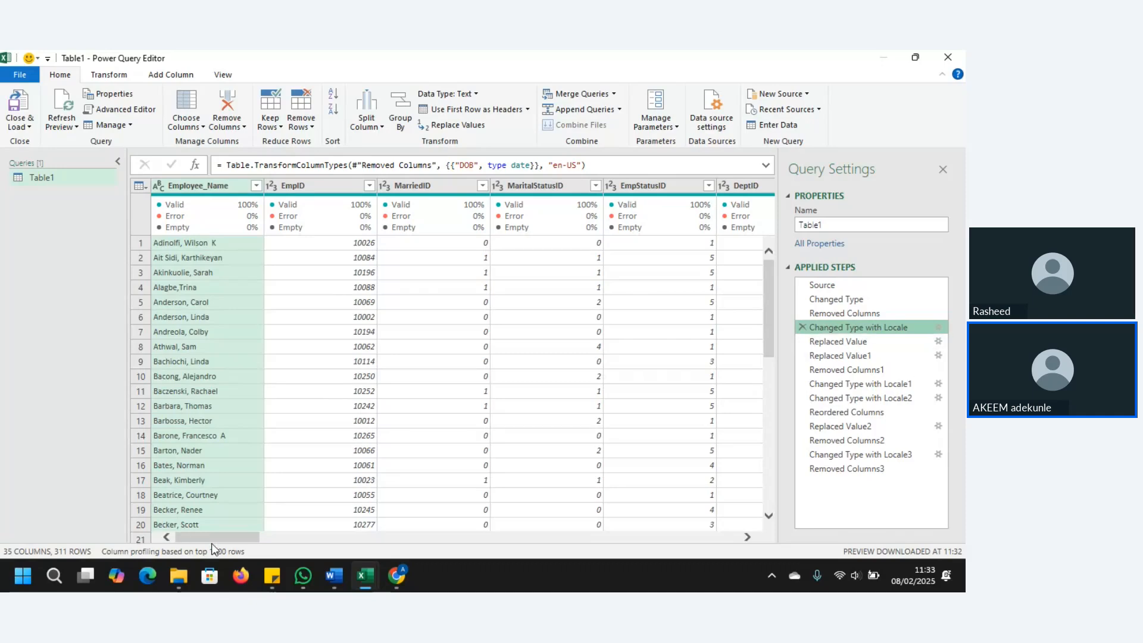
left_click_drag(215, 537, 293, 537)
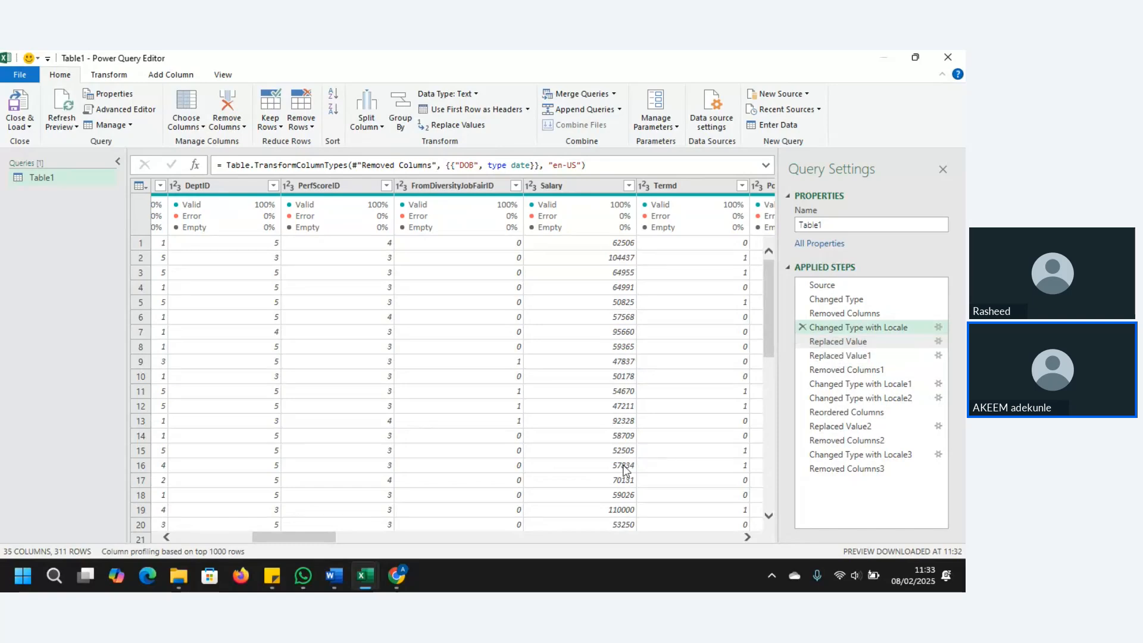
left_click_drag(313, 535, 526, 522)
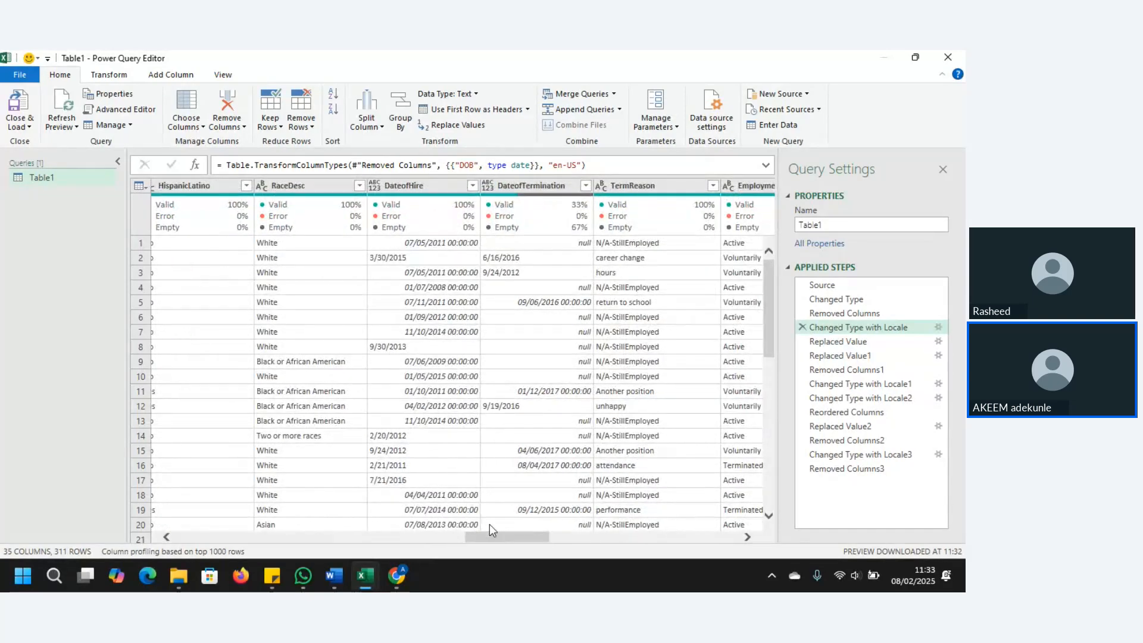
left_click_drag(501, 541, 417, 539)
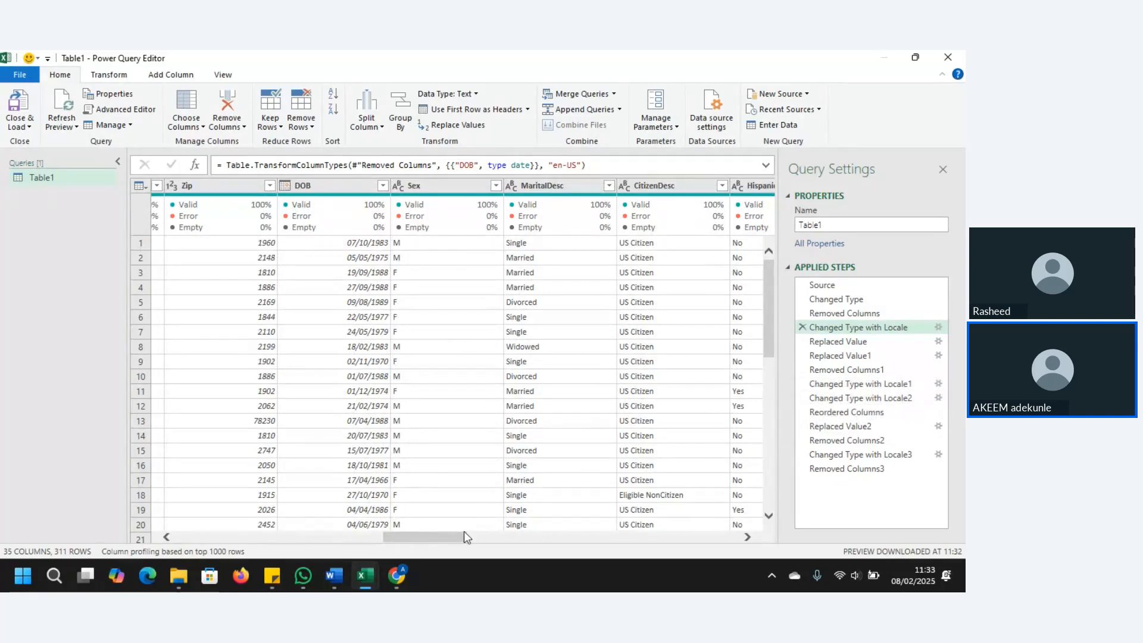
left_click_drag(426, 536, 588, 544)
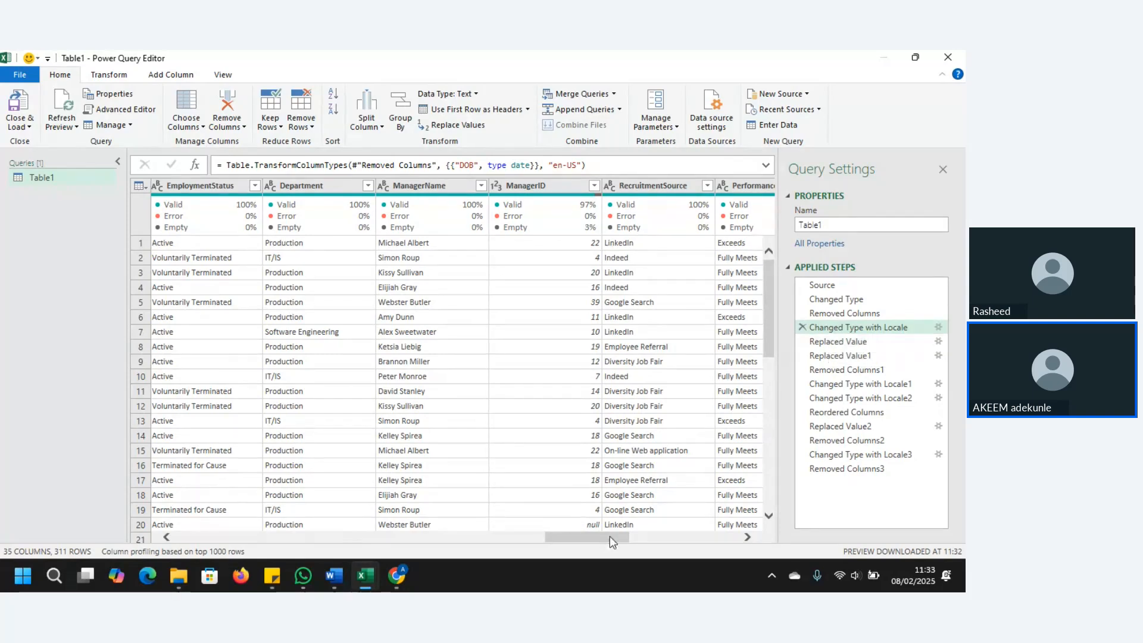
left_click_drag(609, 535, 674, 536)
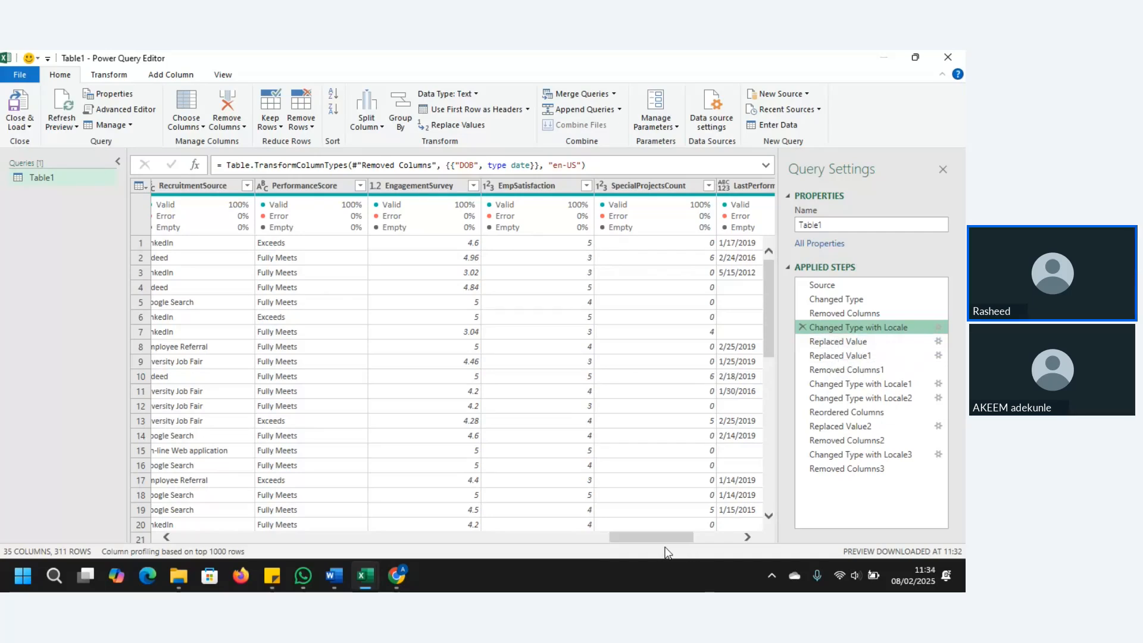
left_click_drag(653, 539, 679, 542)
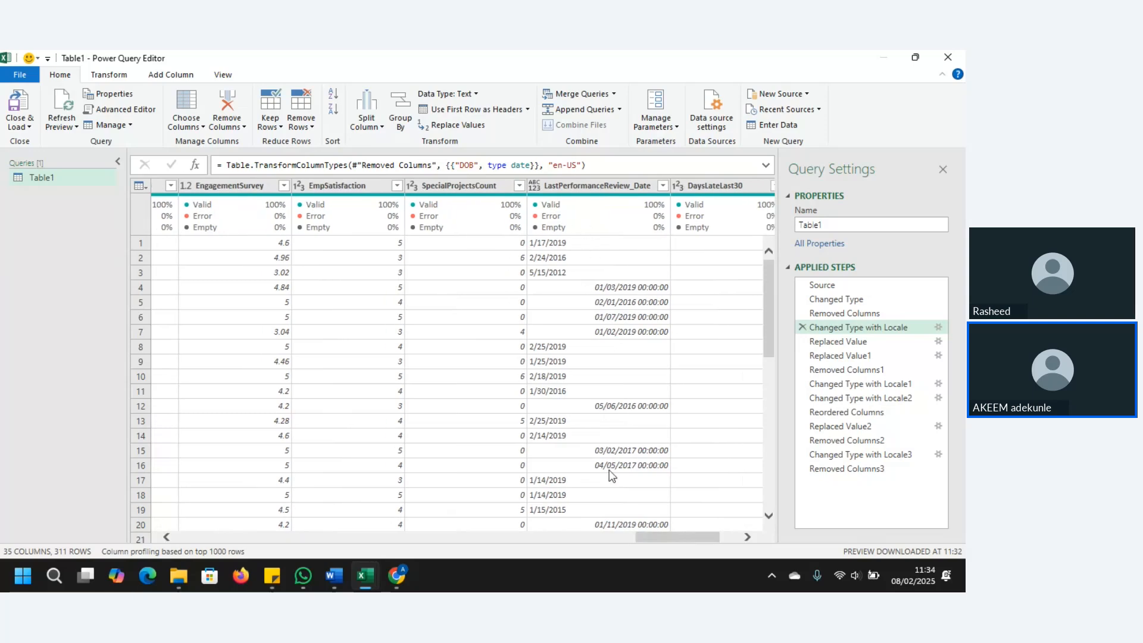
Examine the table's columns as of the Changed Type with Locale2 step, from LastPerformanceReview_Date back to MarriedID
left_click(849, 399)
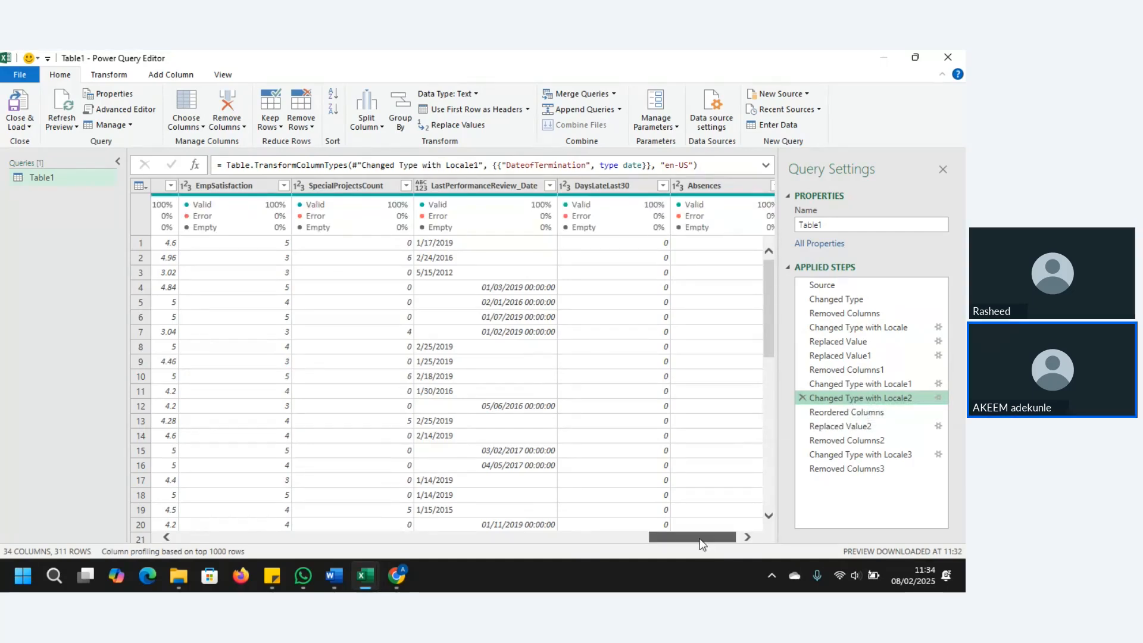
mouse_move(702, 545)
left_mouse_down()
mouse_move(442, 556)
mouse_move(532, 561)
mouse_move(697, 543)
left_mouse_up()
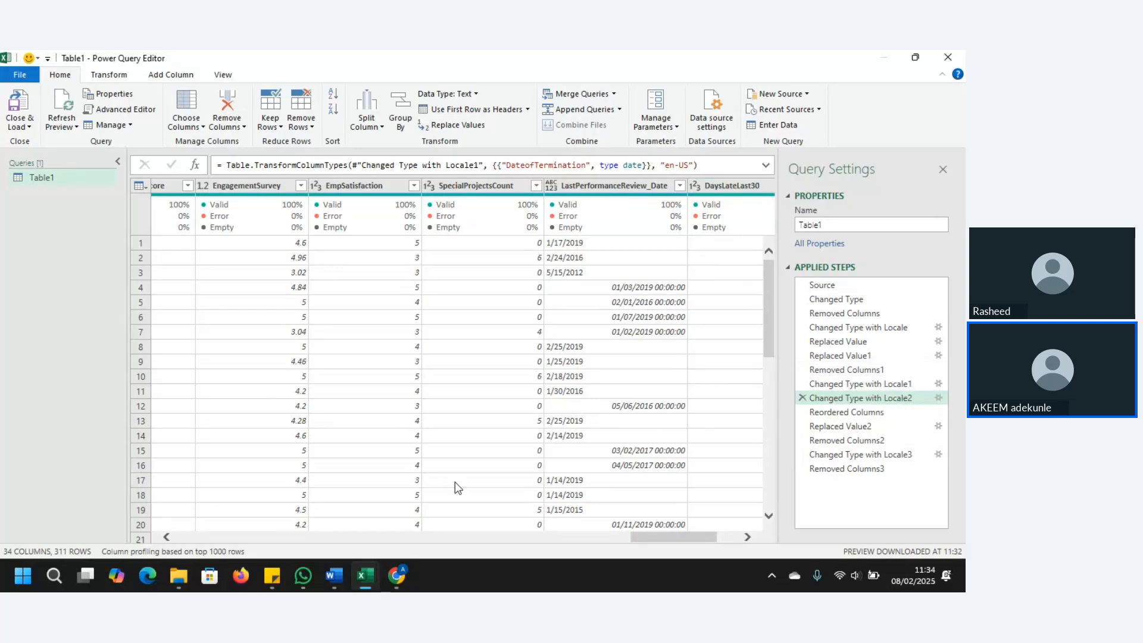
left_click_drag(648, 533, 583, 549)
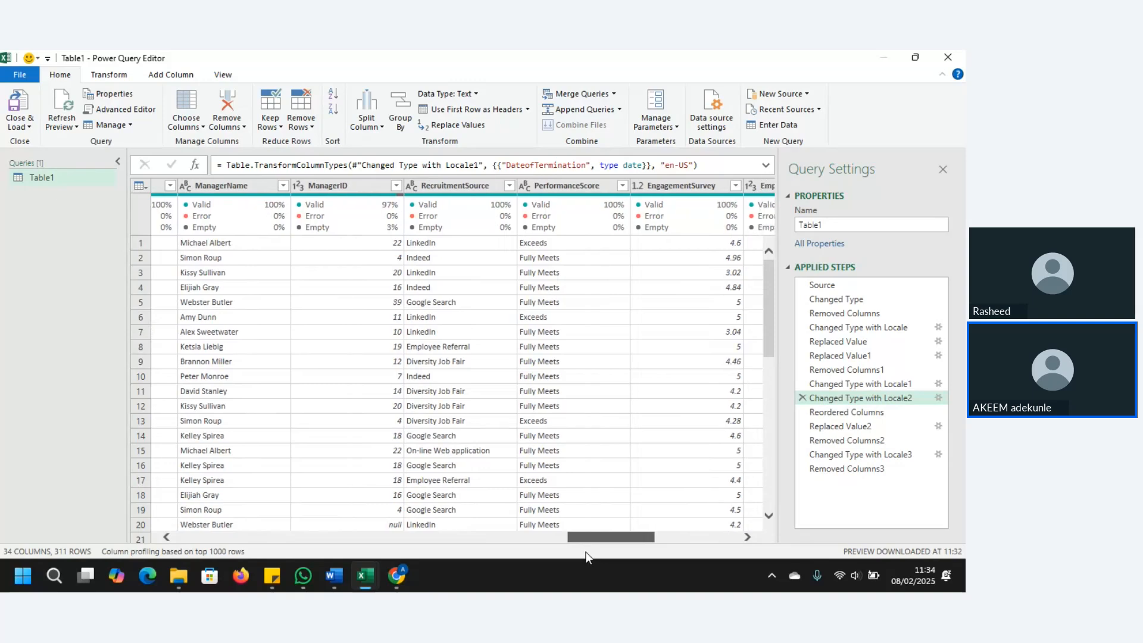
left_click_drag(585, 557, 152, 560)
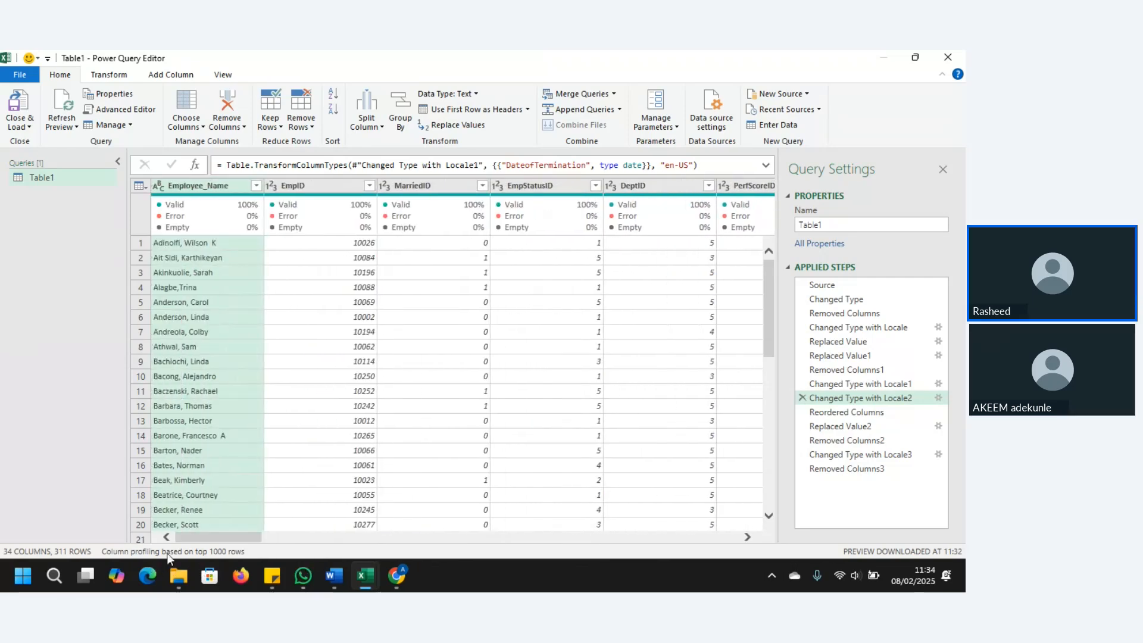
left_click(428, 185)
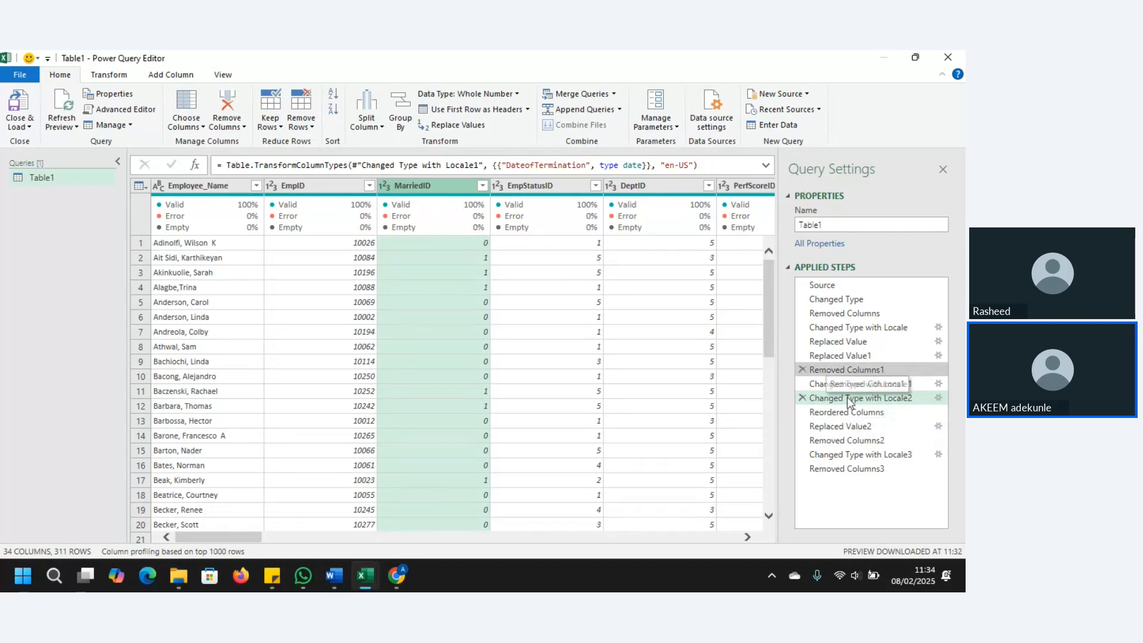
Check the data type and locale settings of the Changed Type with Locale3 step without changing them
left_click(855, 467)
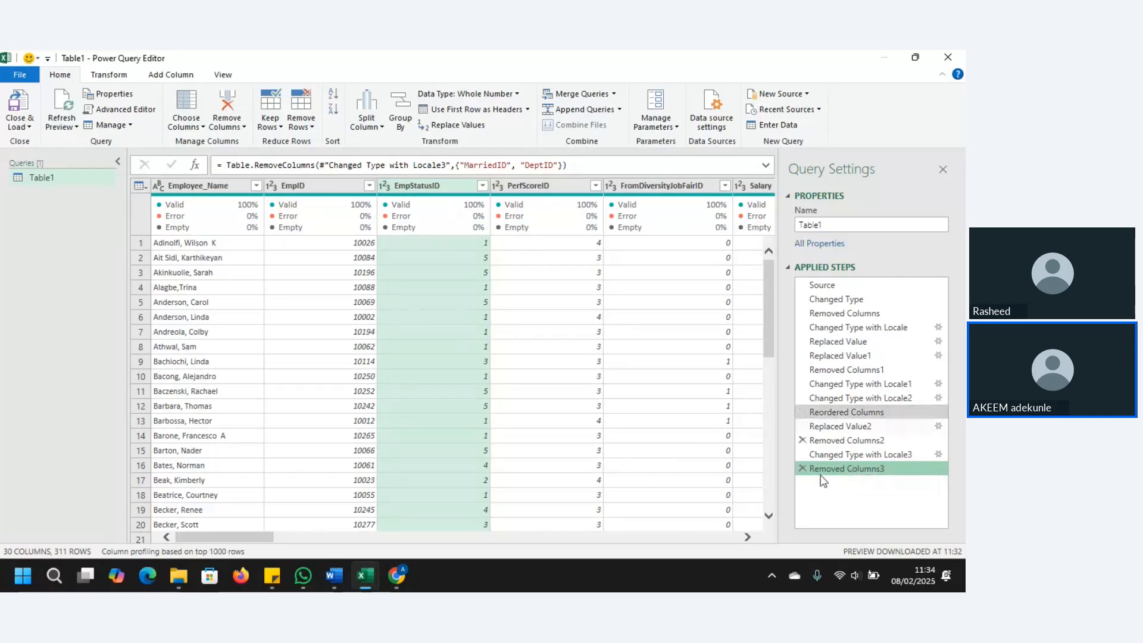
left_click(840, 456)
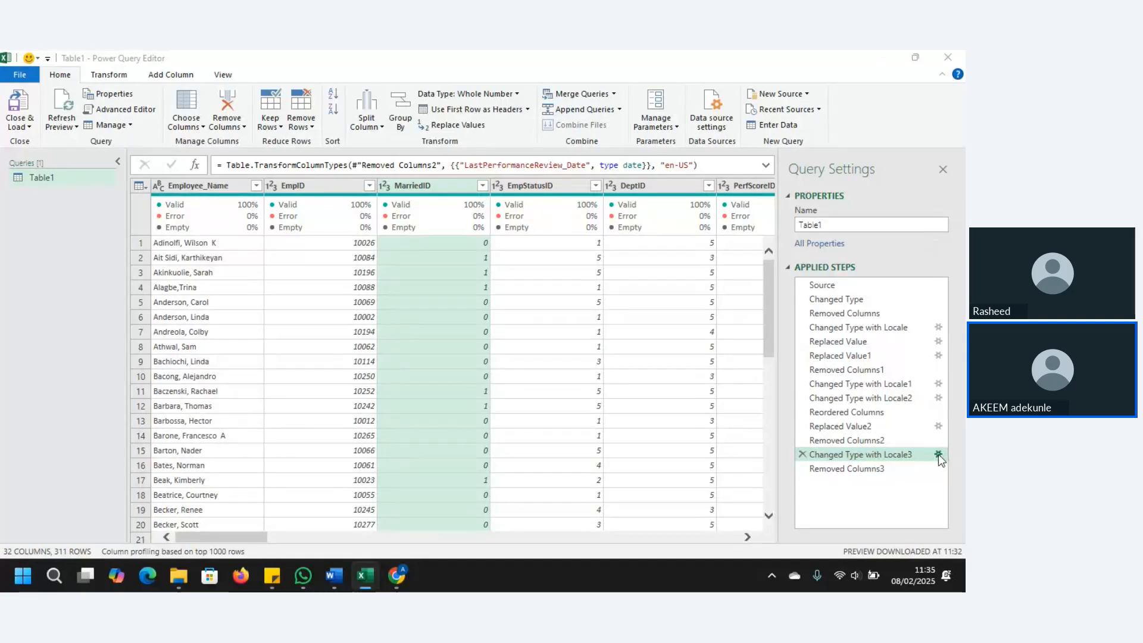
left_click(938, 455)
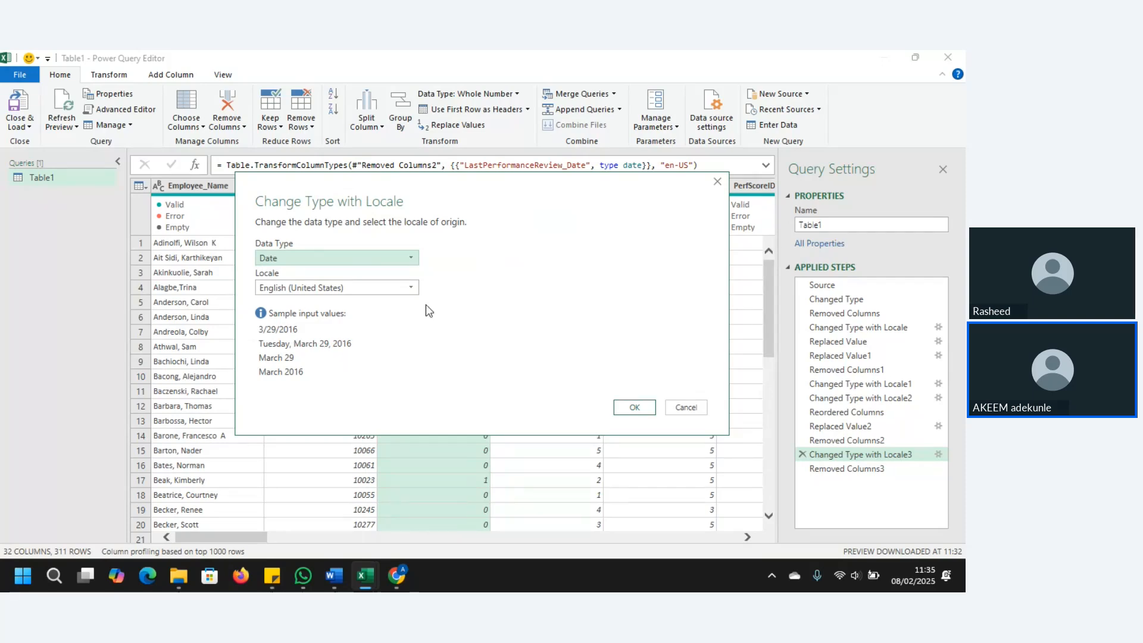
left_click(688, 406)
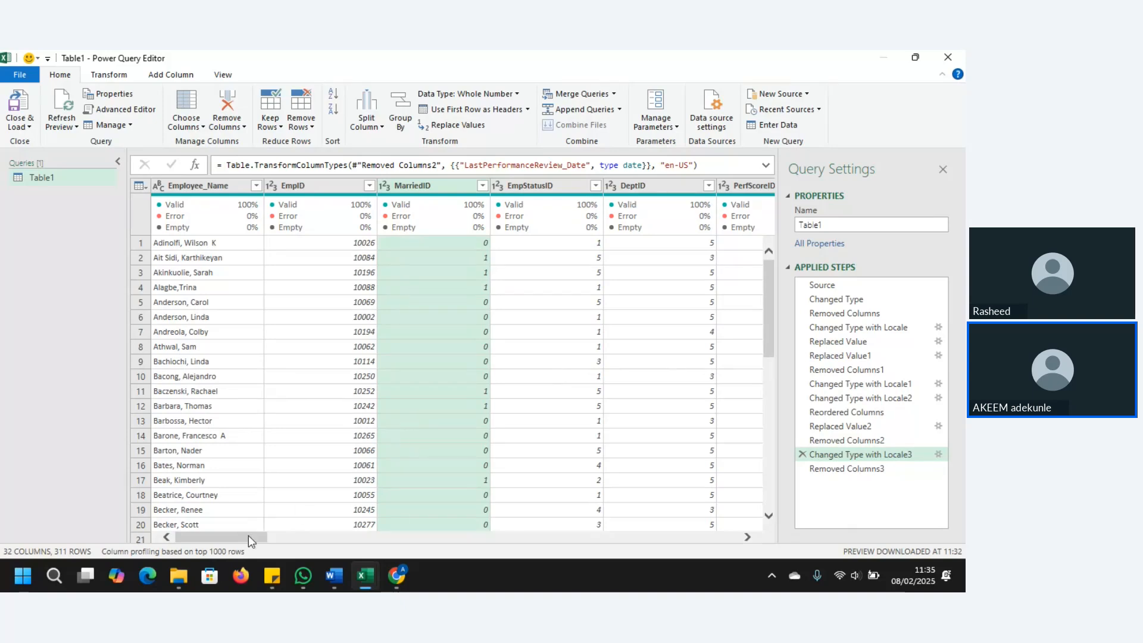
Try to convert the DOB column to ages as an inserted intermediate step, and delete the Calculated Age step
left_click_drag(248, 534, 404, 551)
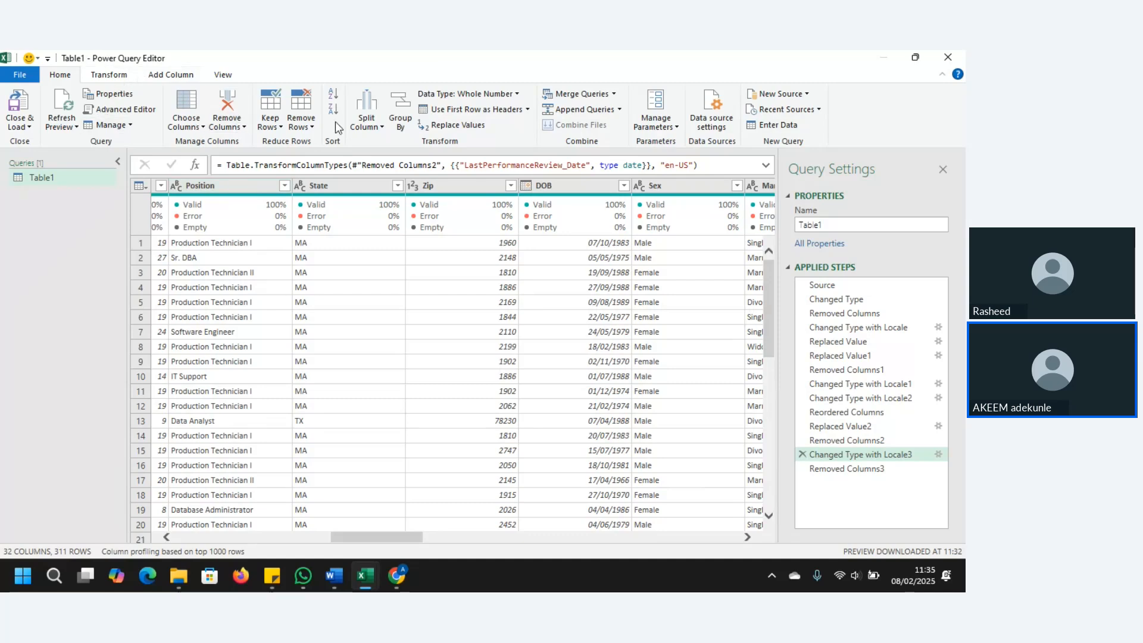
left_click(124, 79)
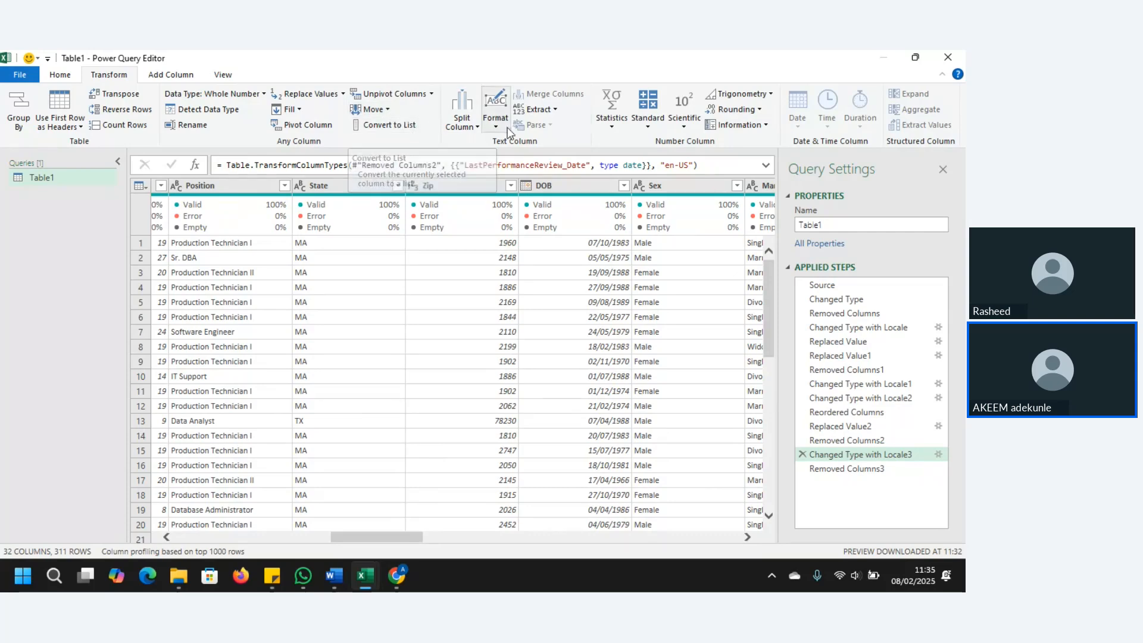
left_click(571, 187)
left_click(772, 125)
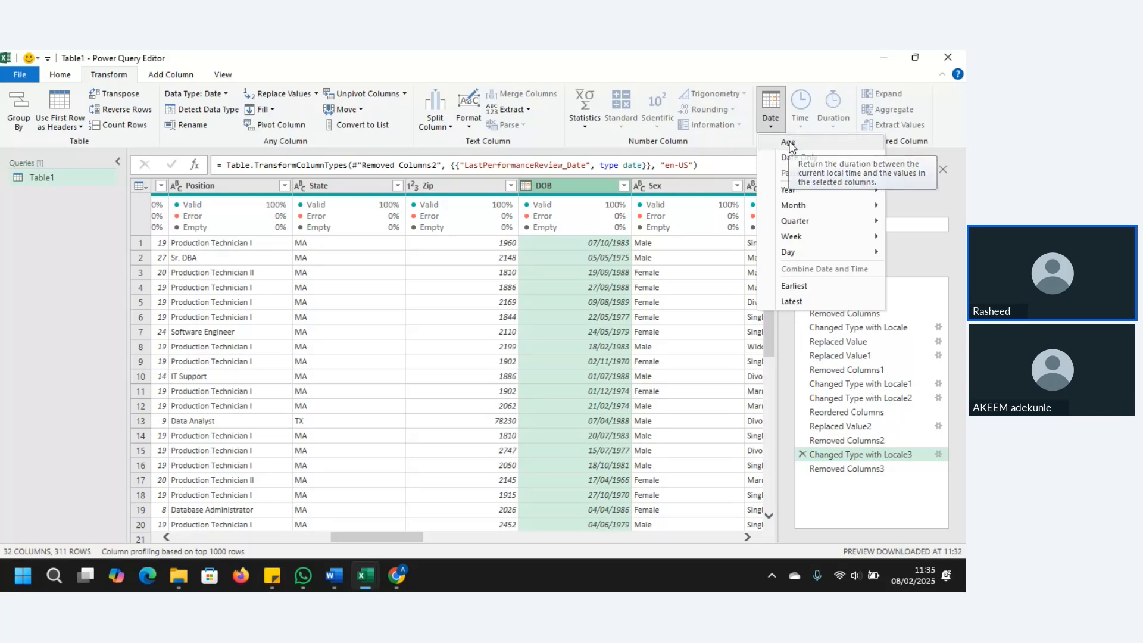
left_click(791, 147)
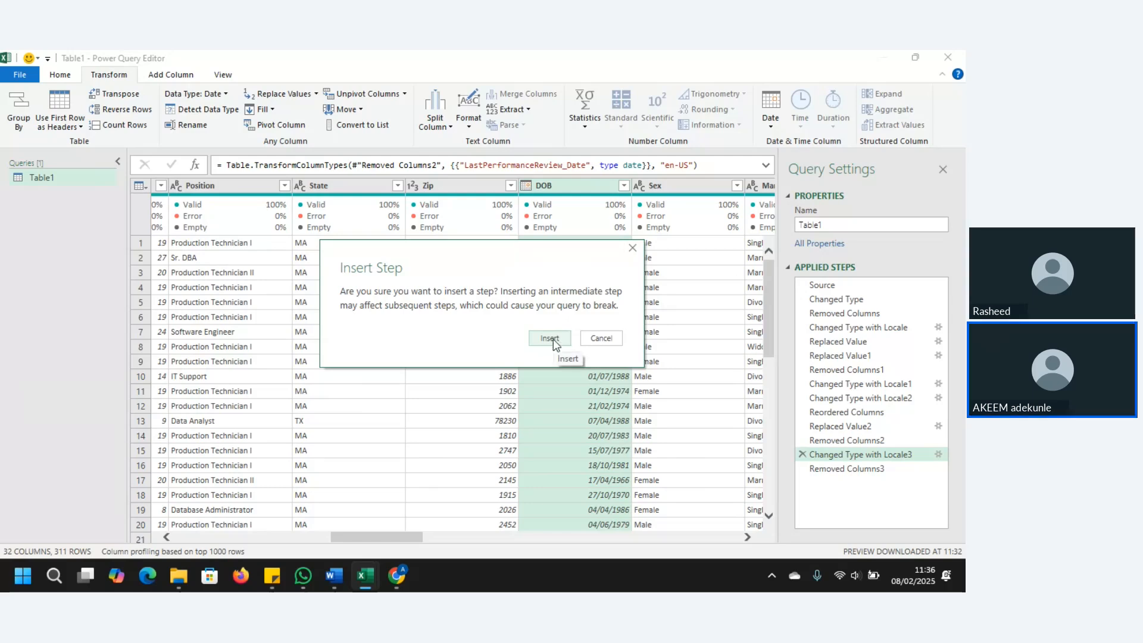
left_click(552, 338)
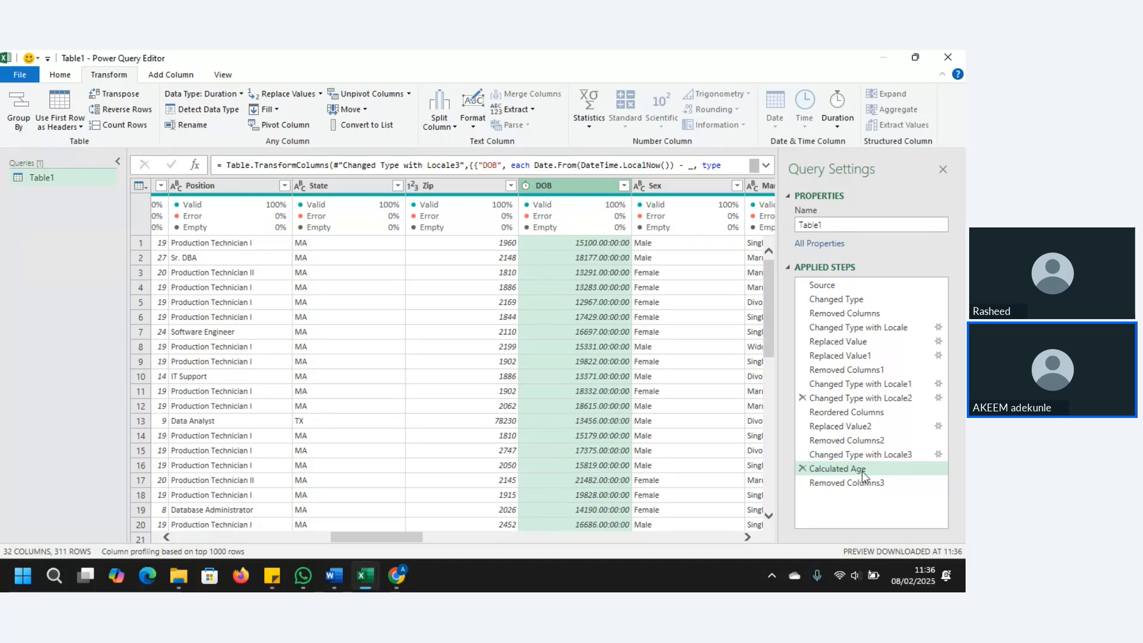
left_click(801, 469)
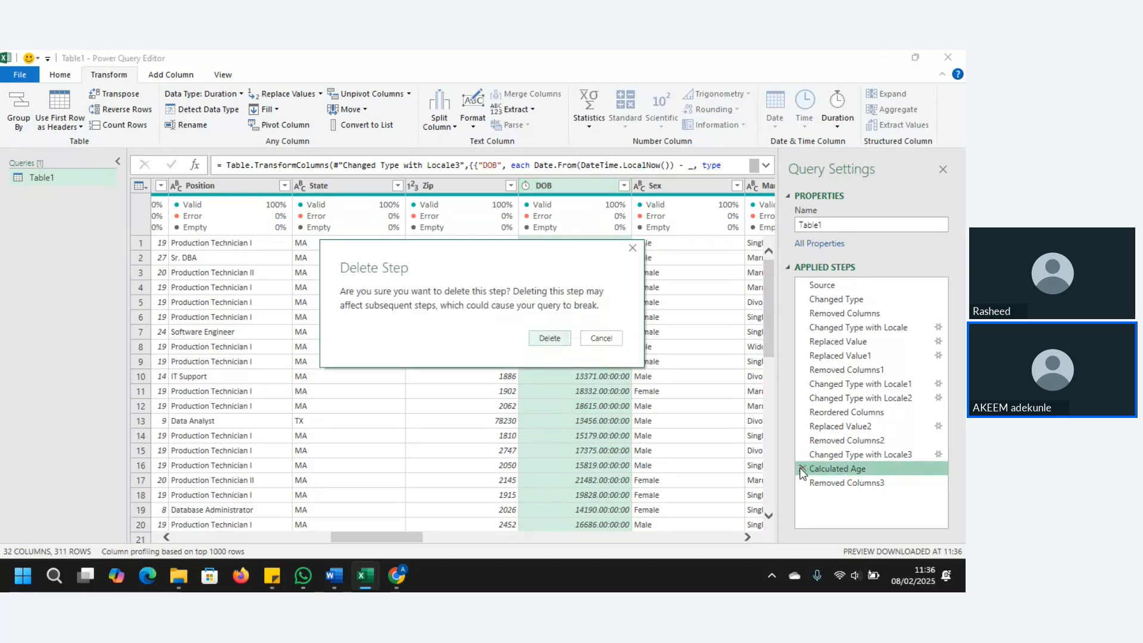
left_click(550, 338)
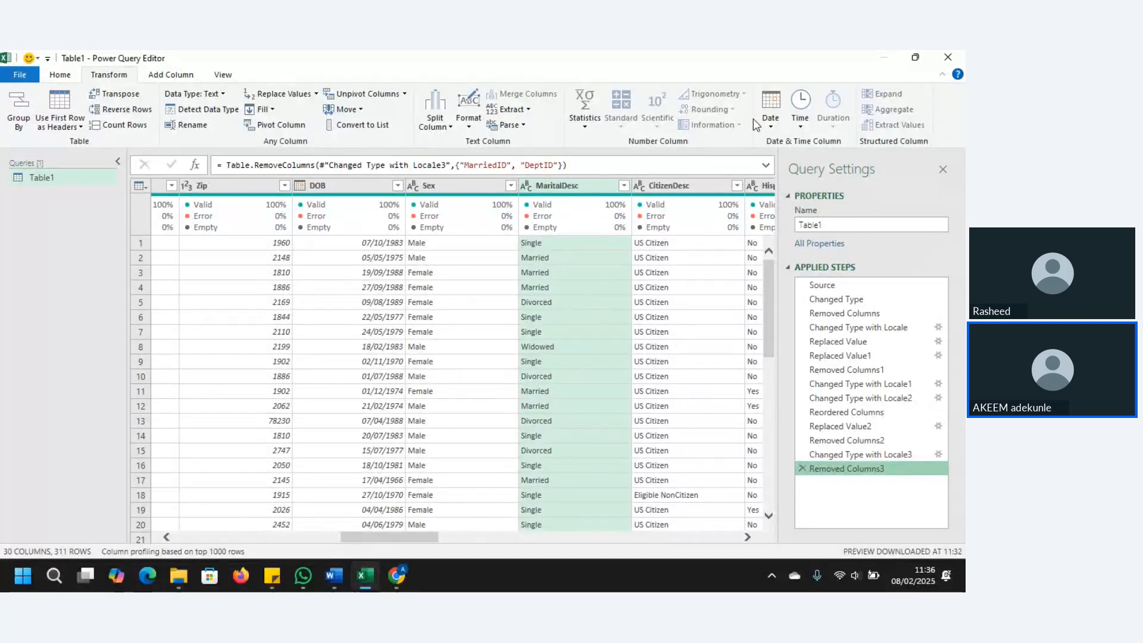
Start a custom column with the formula YEAR([DOB])
left_click(175, 73)
left_click(75, 123)
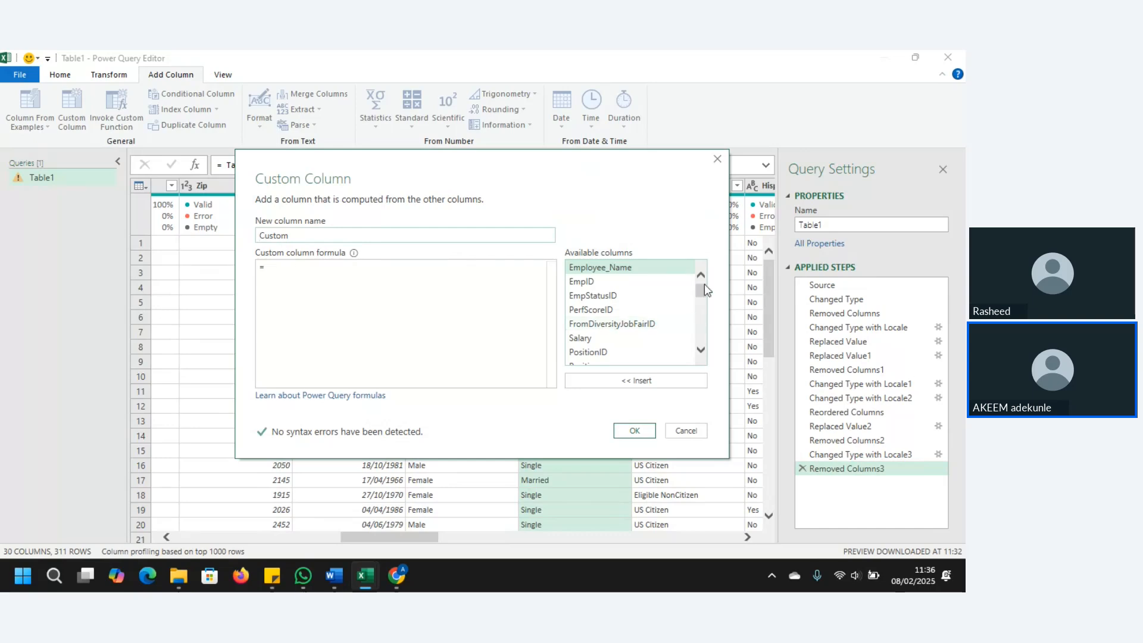
left_click_drag(701, 292, 704, 304)
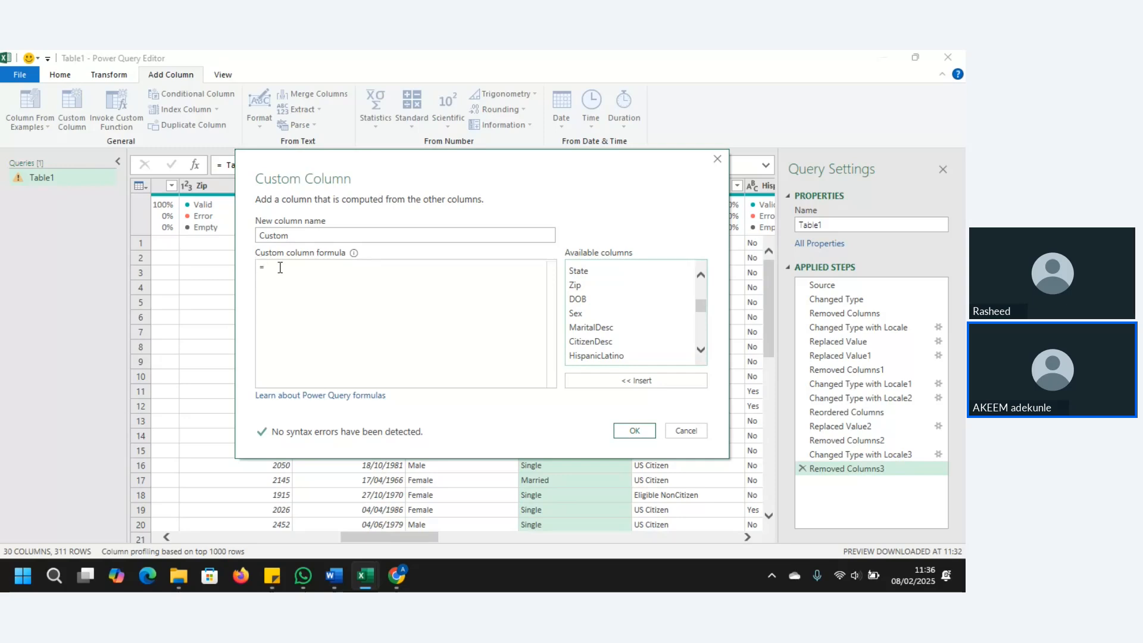
type("EAR")
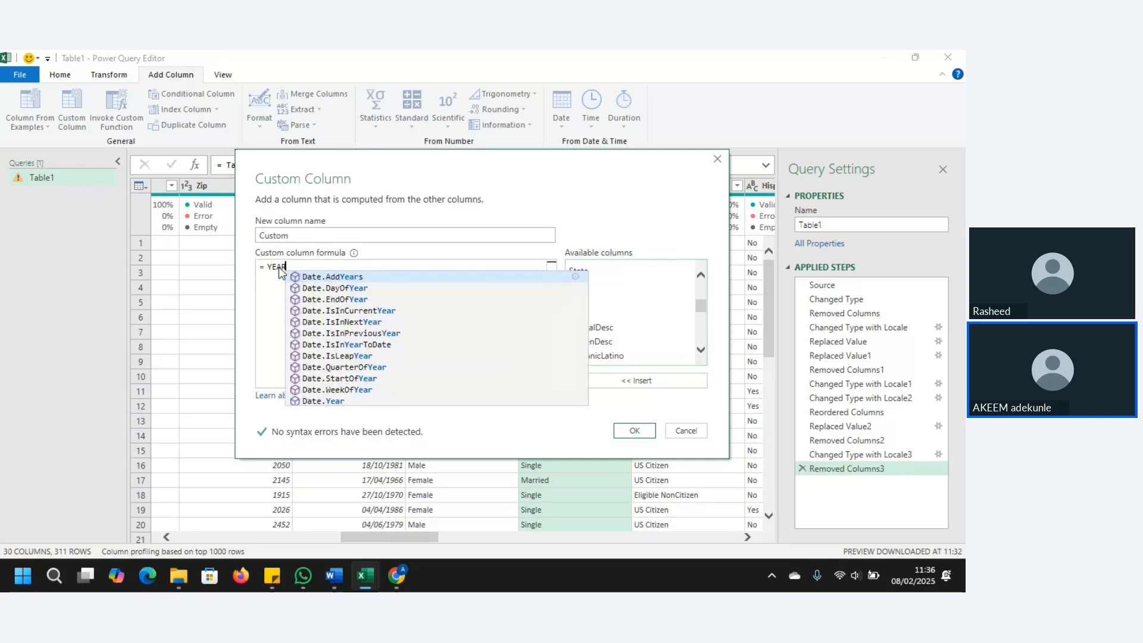
type("(")
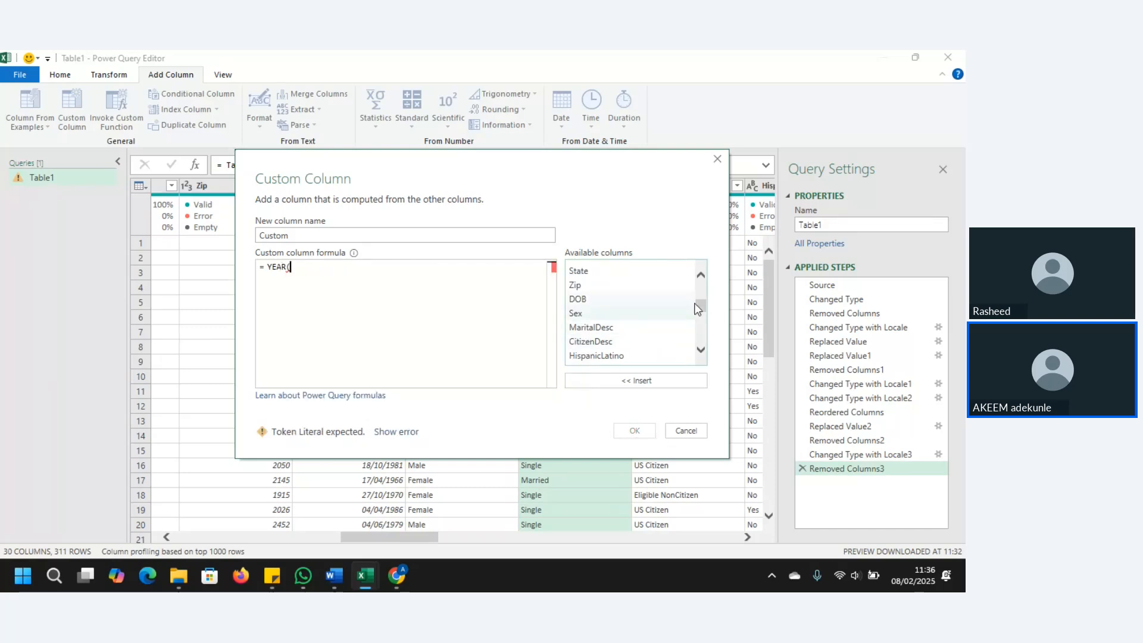
mouse_move(701, 309)
left_mouse_down()
mouse_move(701, 320)
mouse_move(698, 308)
left_mouse_up()
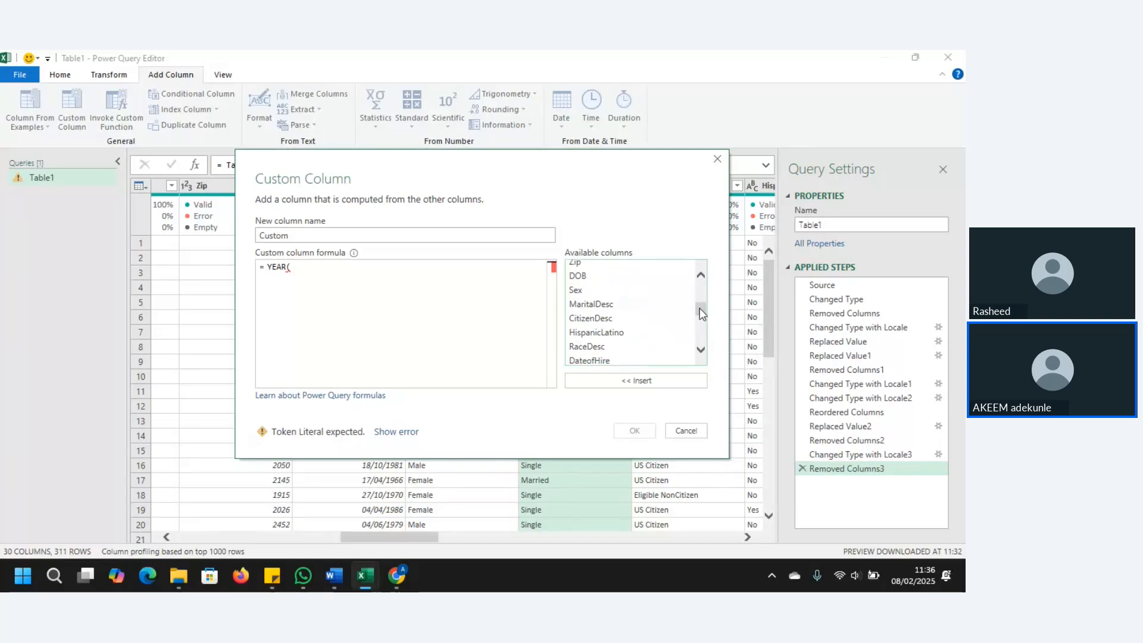
double_click(587, 278)
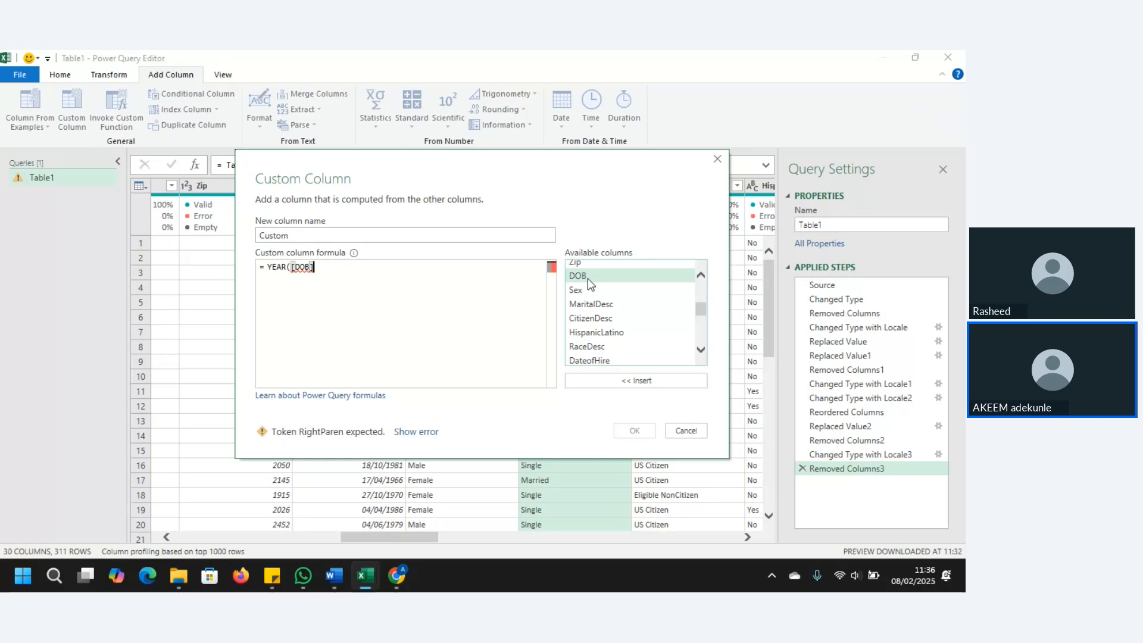
type(")")
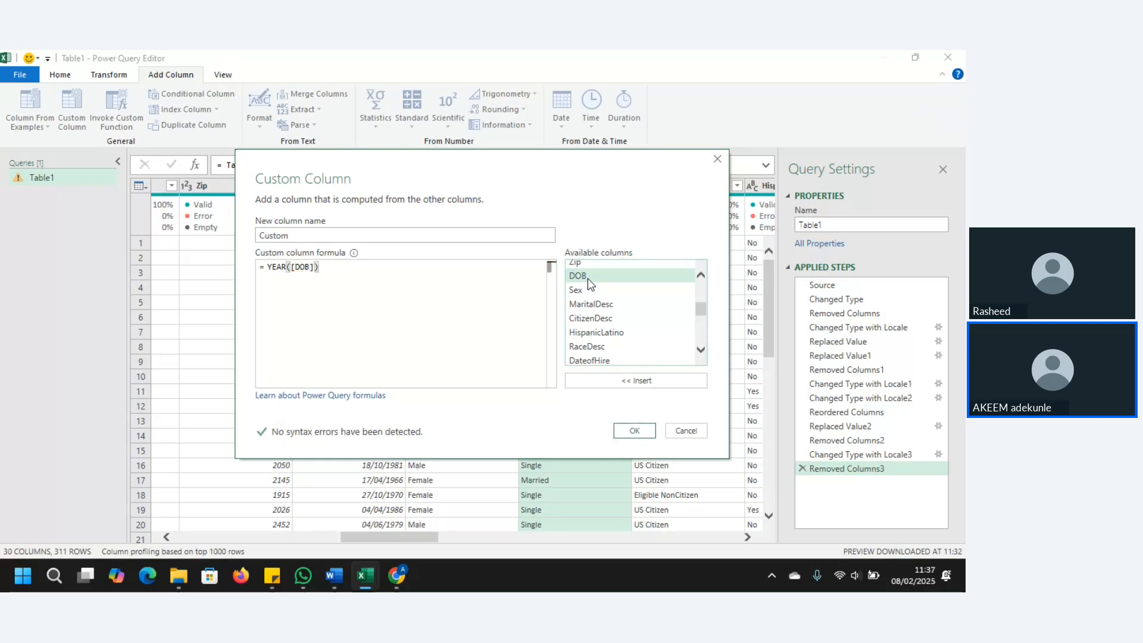
Try a custom column with the formula YEAR([DateofHire])-YEAR([DOB]), and delete the resulting applied step
type("-")
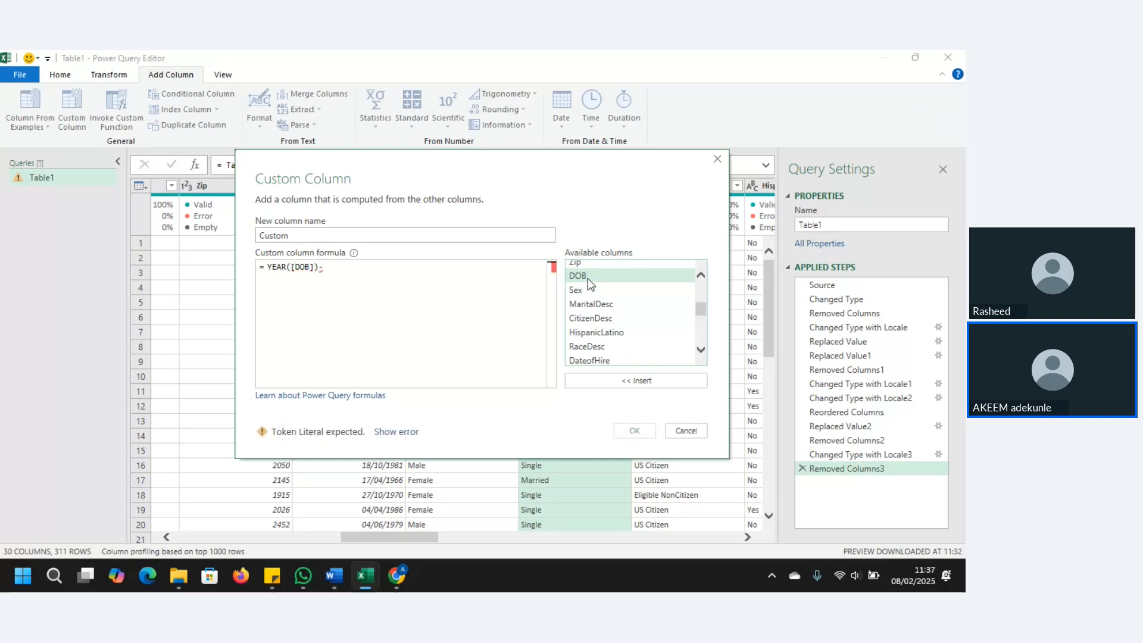
key("BackSpace")
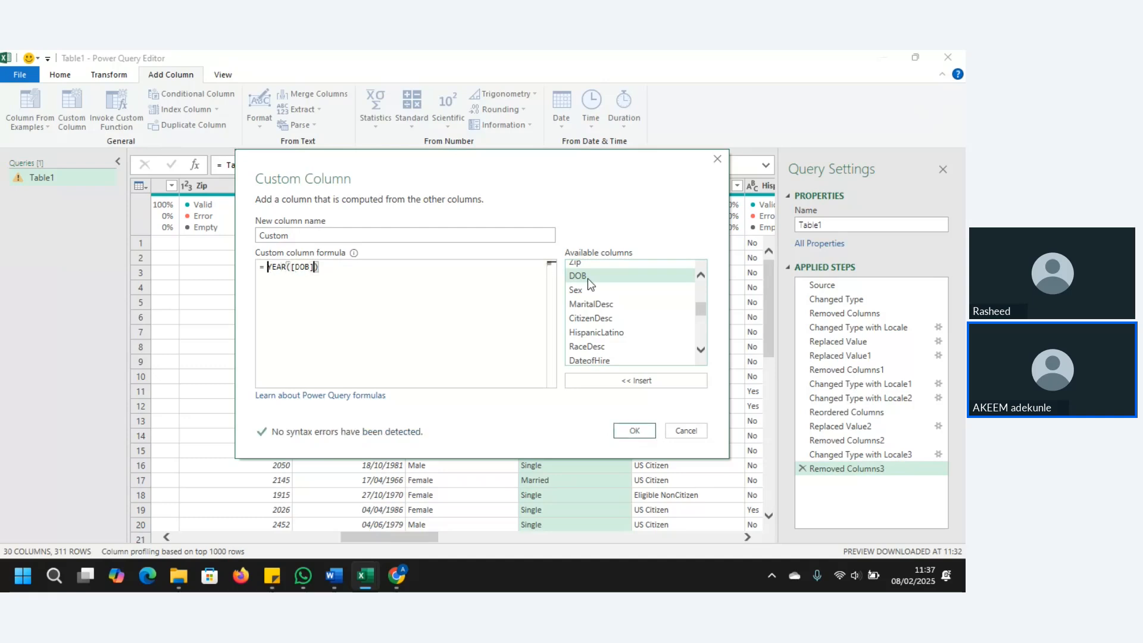
key("Home")
type("YEAR")
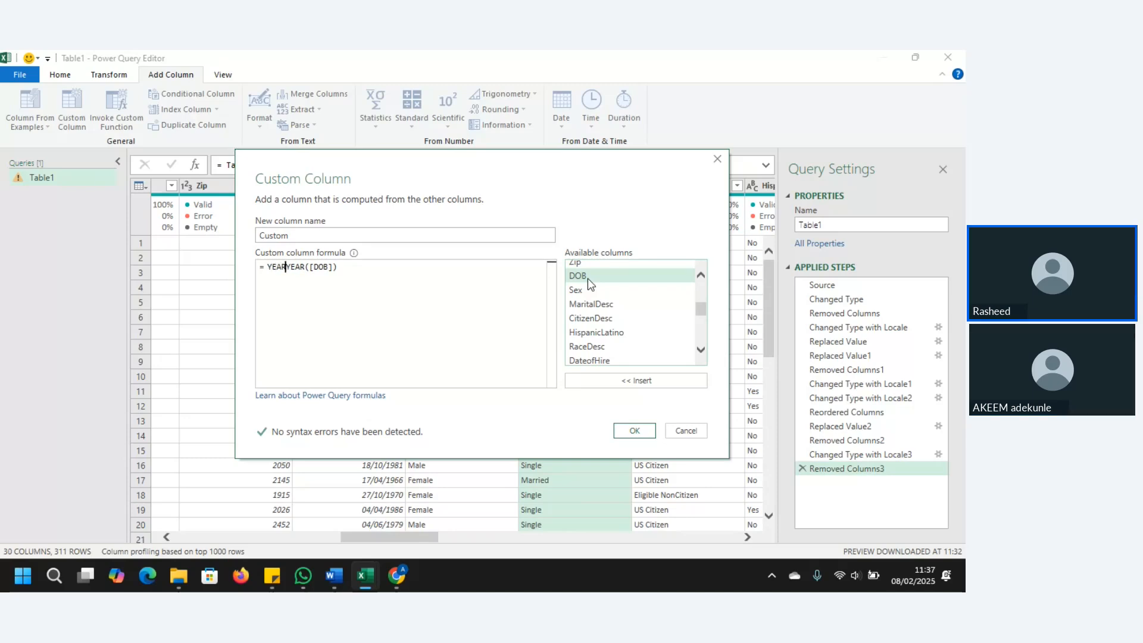
type("-")
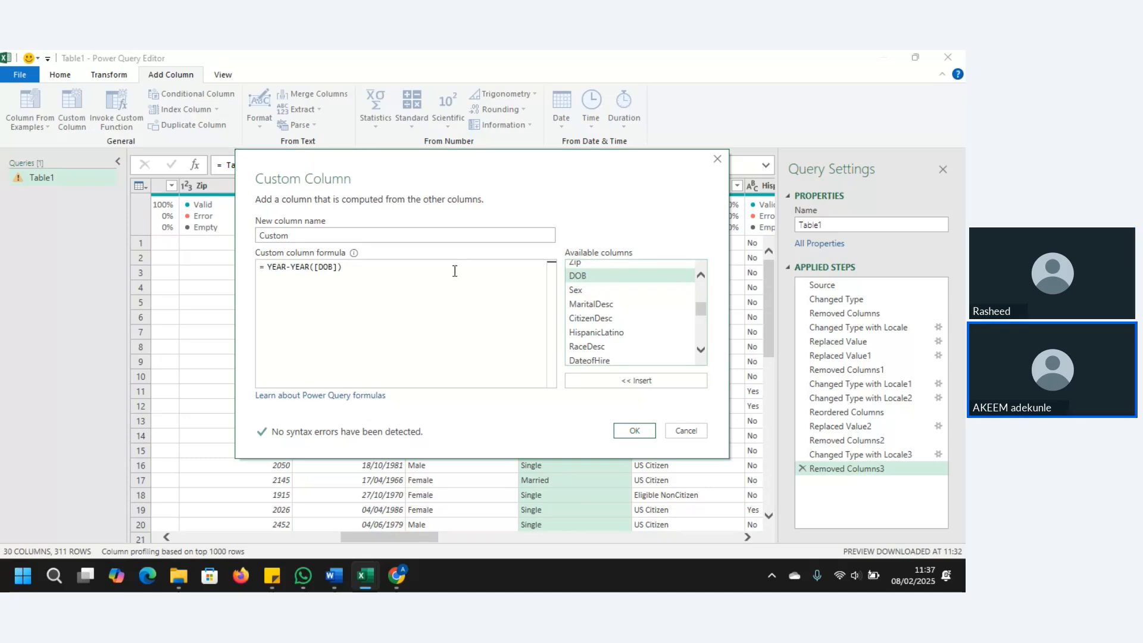
double_click(288, 265)
type("(")
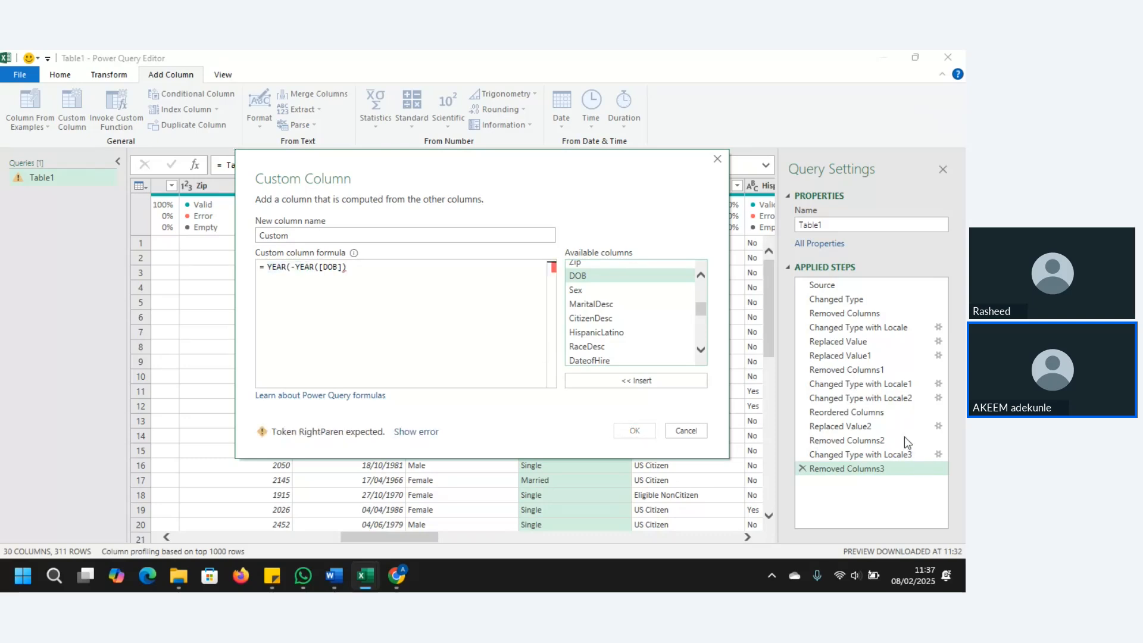
mouse_move(701, 309)
left_mouse_down()
mouse_move(703, 337)
mouse_move(696, 288)
left_mouse_up()
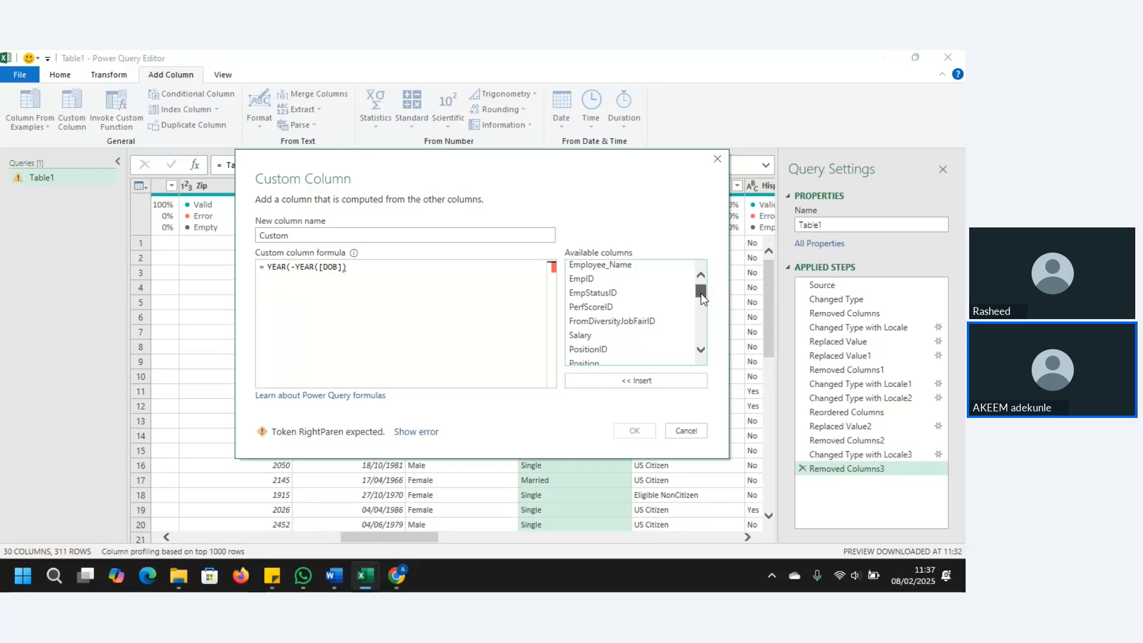
left_click_drag(701, 293, 704, 312)
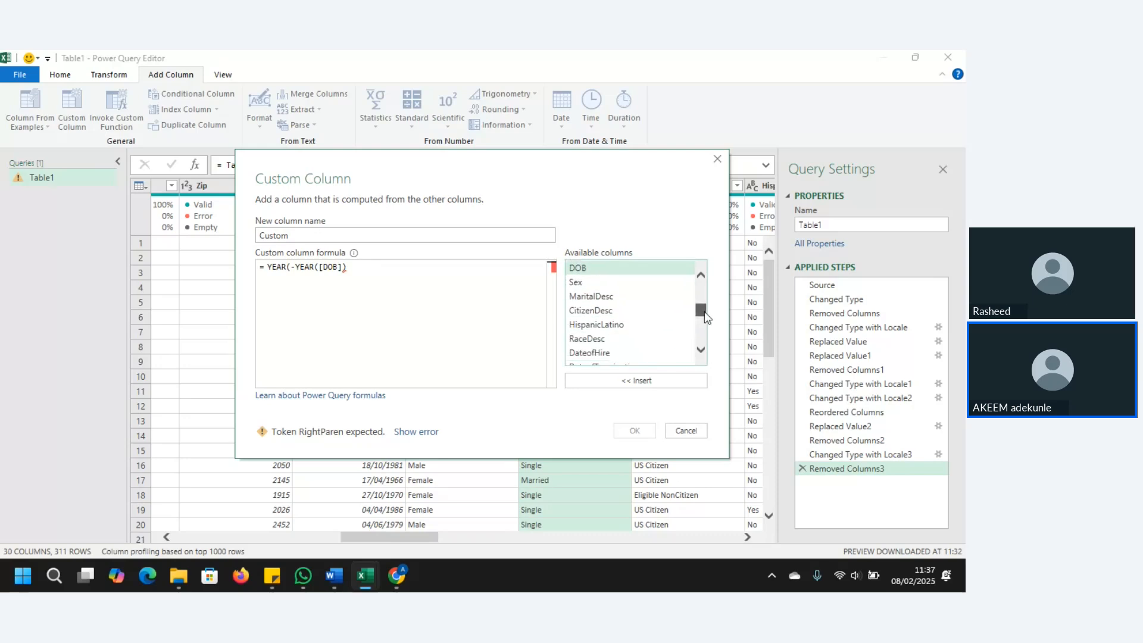
double_click(607, 355)
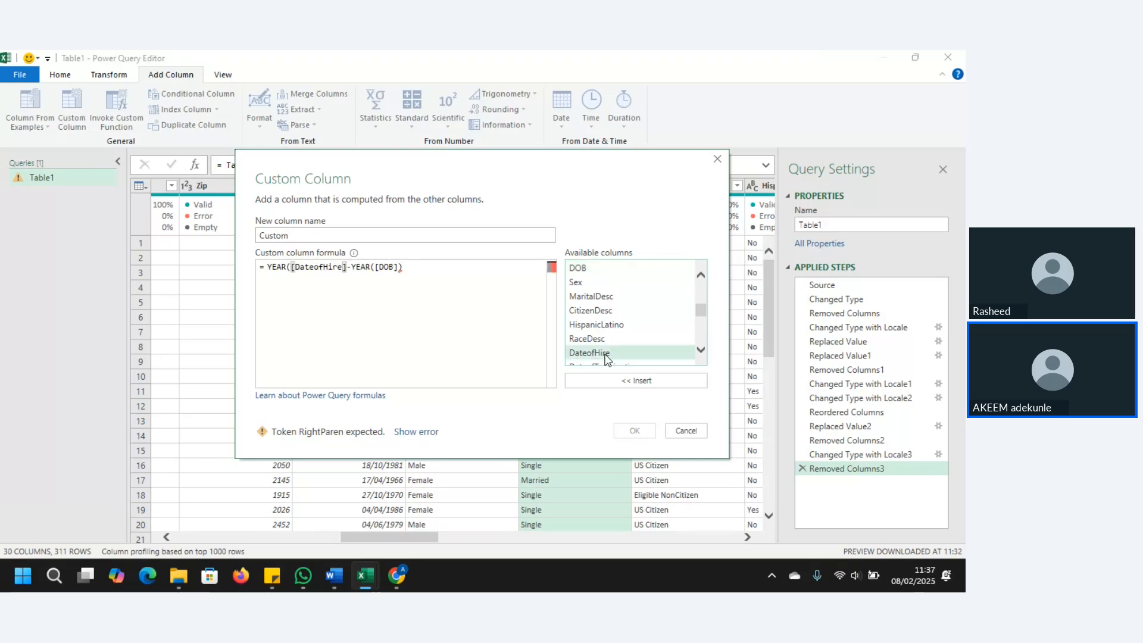
type(")")
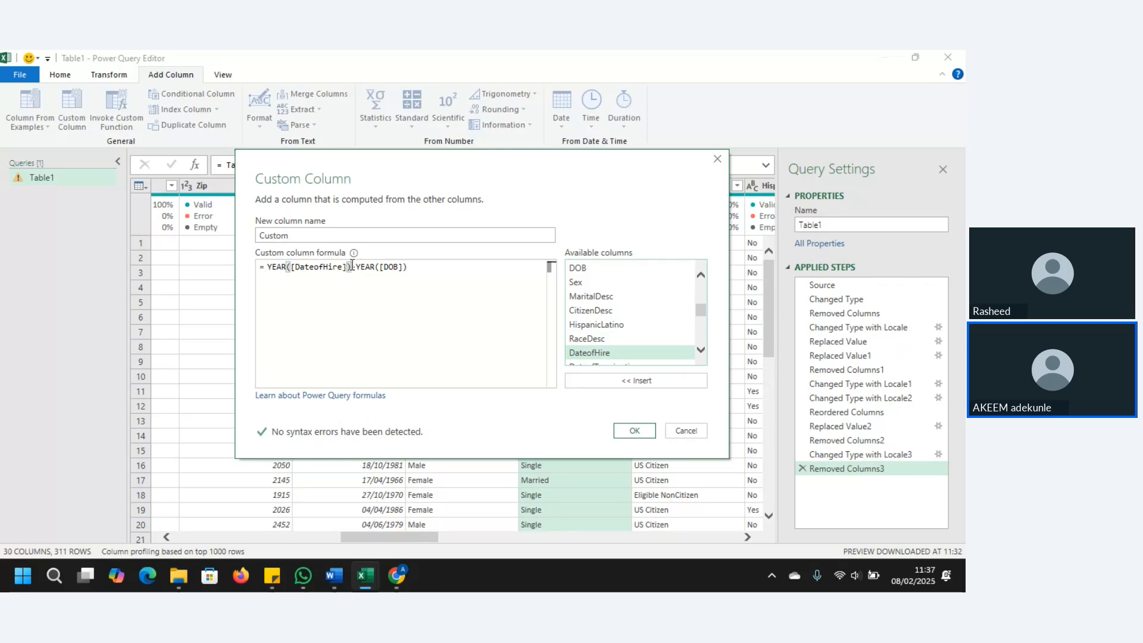
left_click(428, 269)
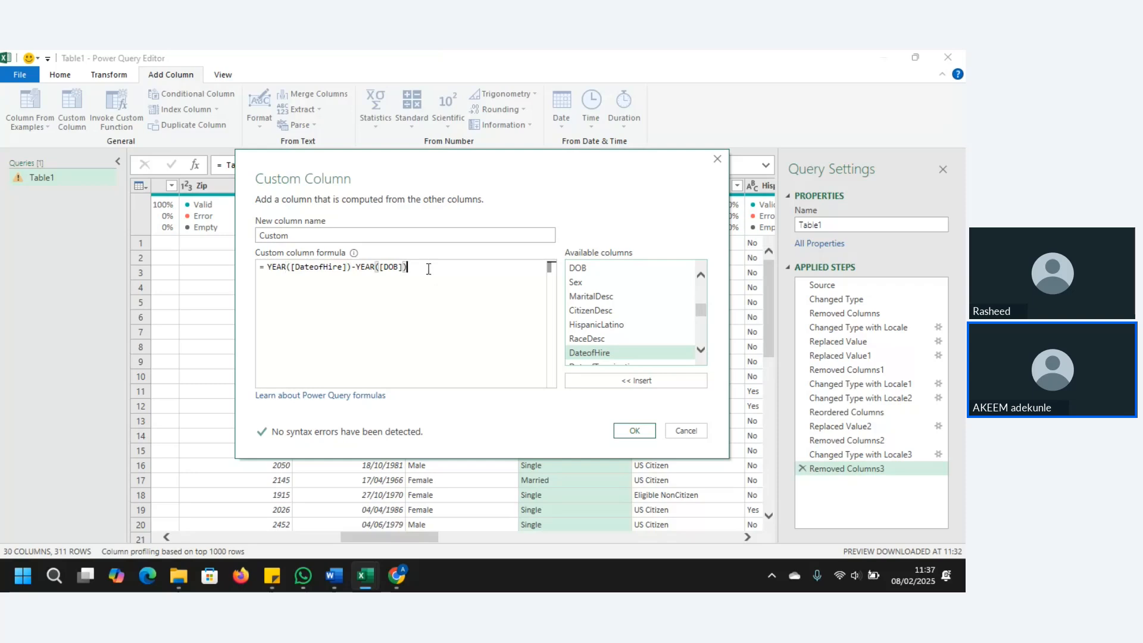
left_click(635, 431)
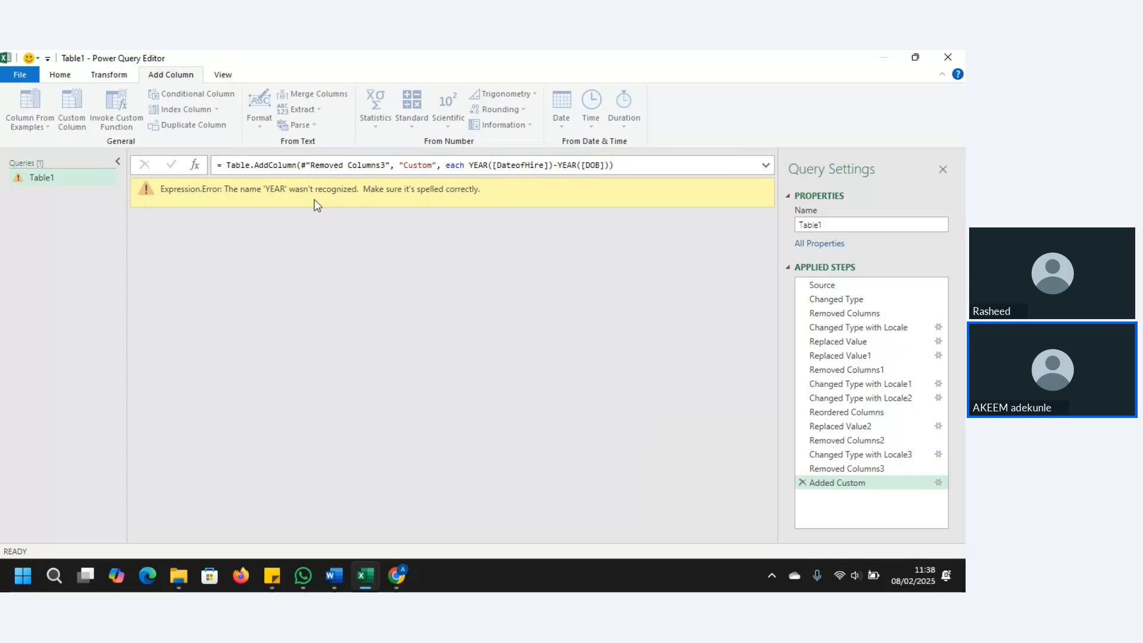
left_click(803, 483)
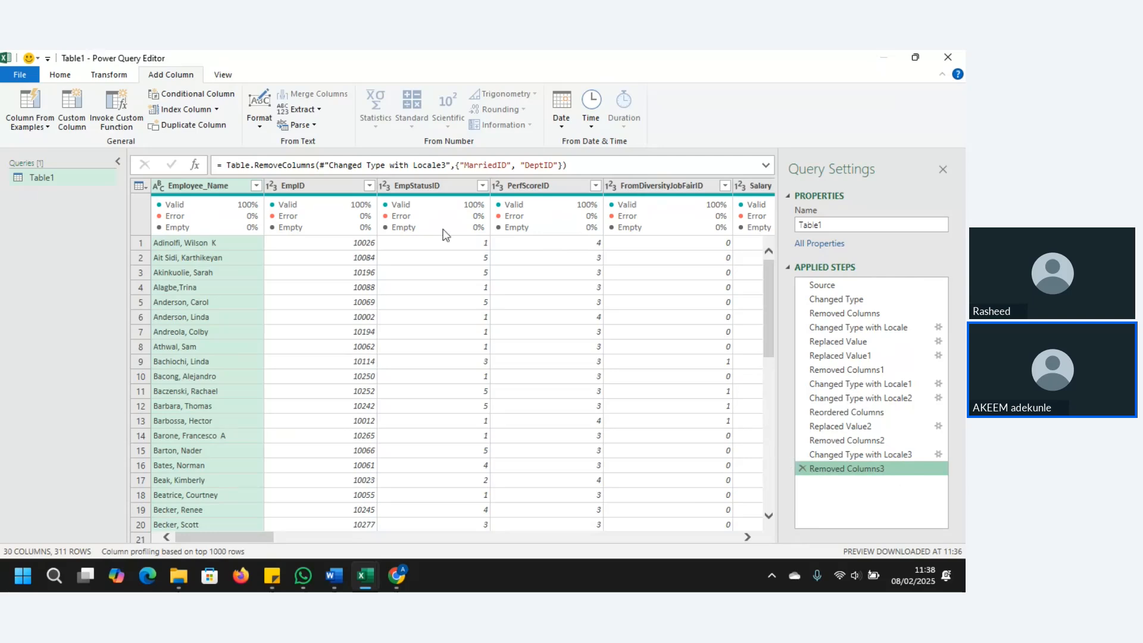
left_click(73, 114)
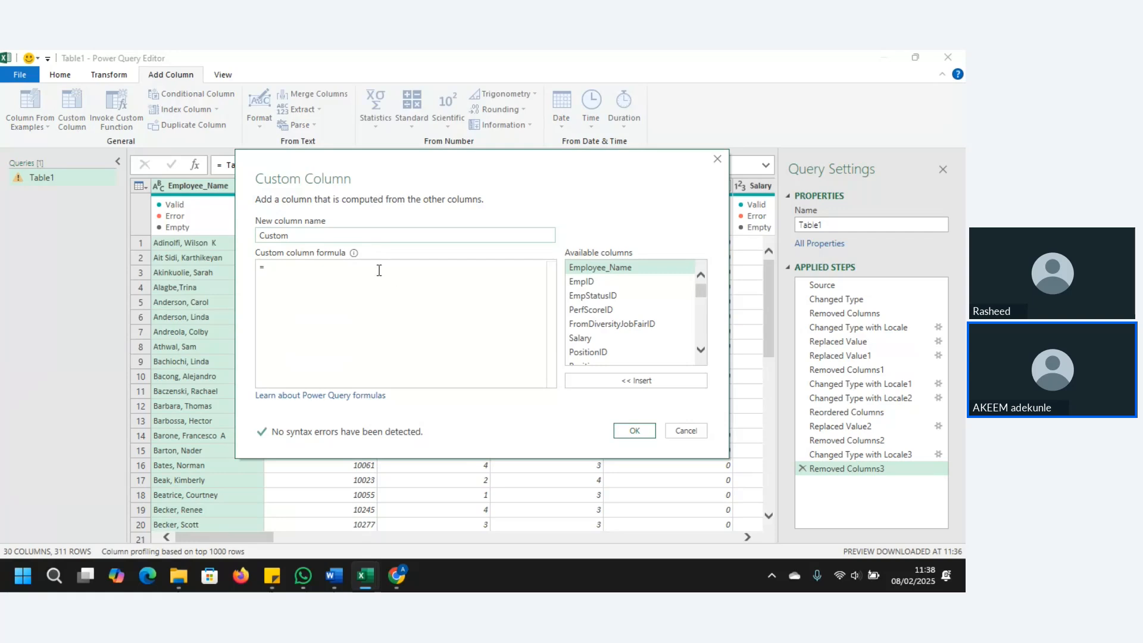
left_click(328, 270)
type("DA")
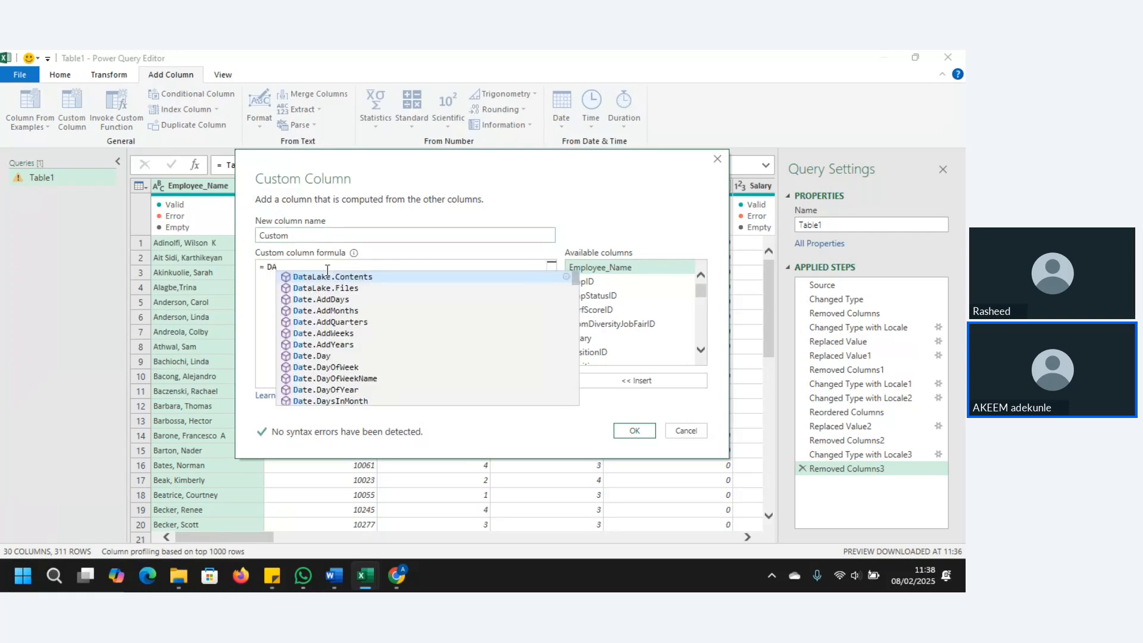
type("TED")
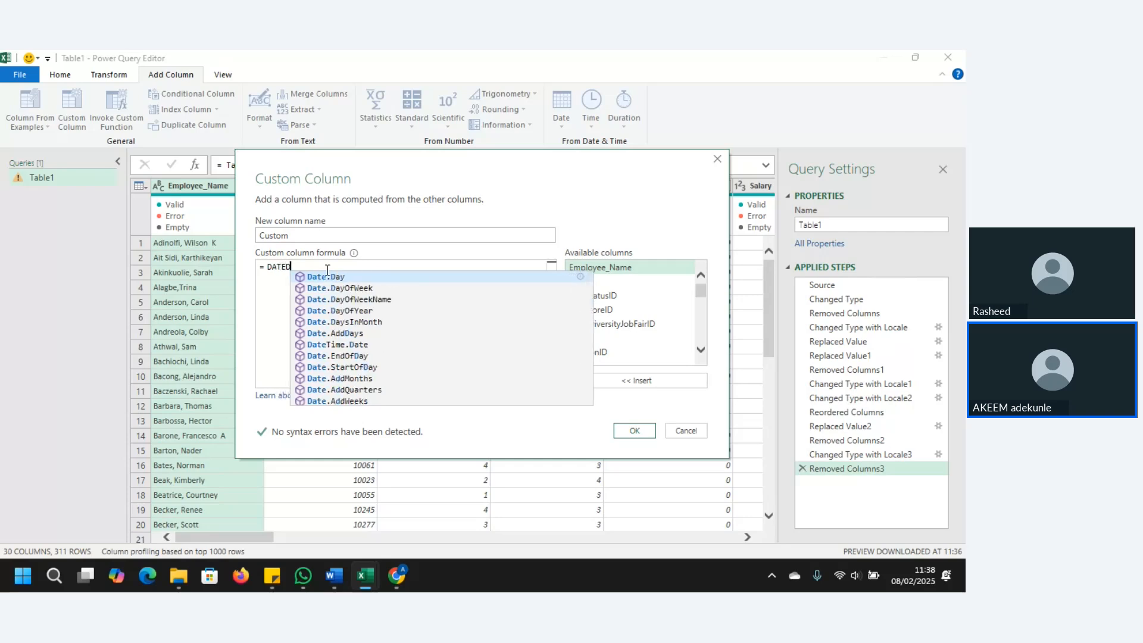
type("I")
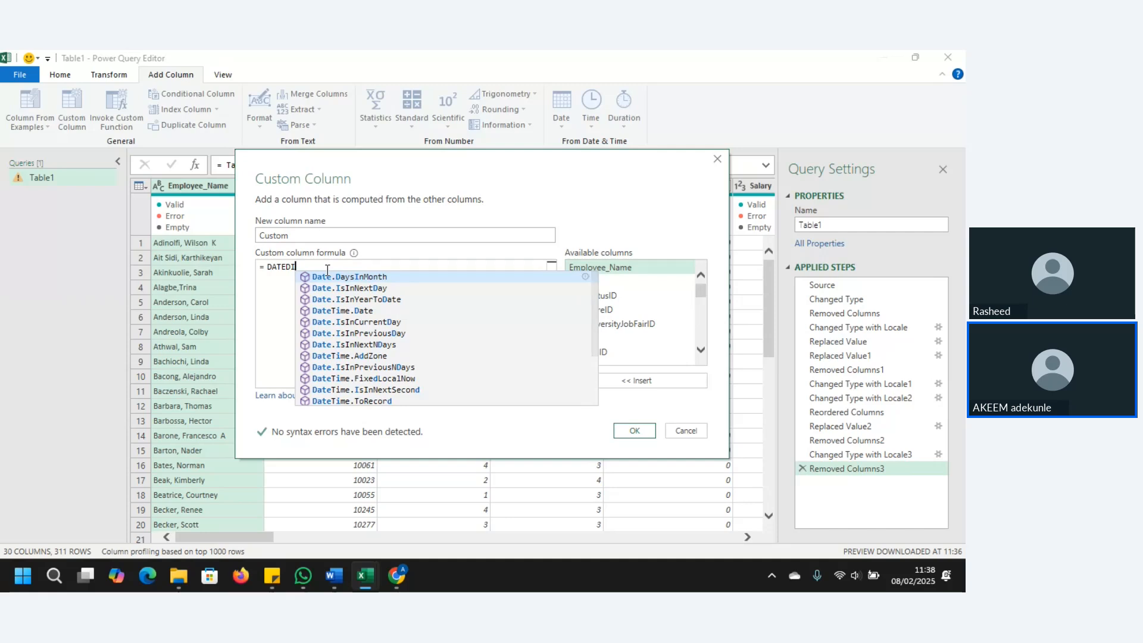
type("FF")
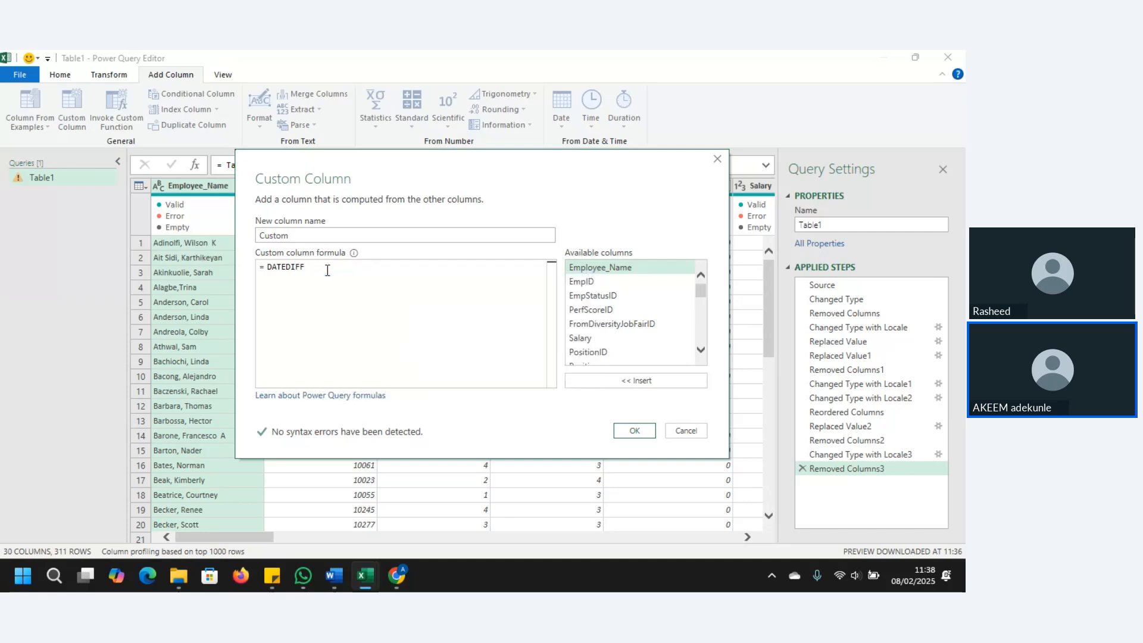
key("BackSpace")
key("BackSpace")
key("BackSpace")
key("BackSpace")
key("BackSpace")
key("BackSpace")
key("BackSpace")
key("BackSpace")
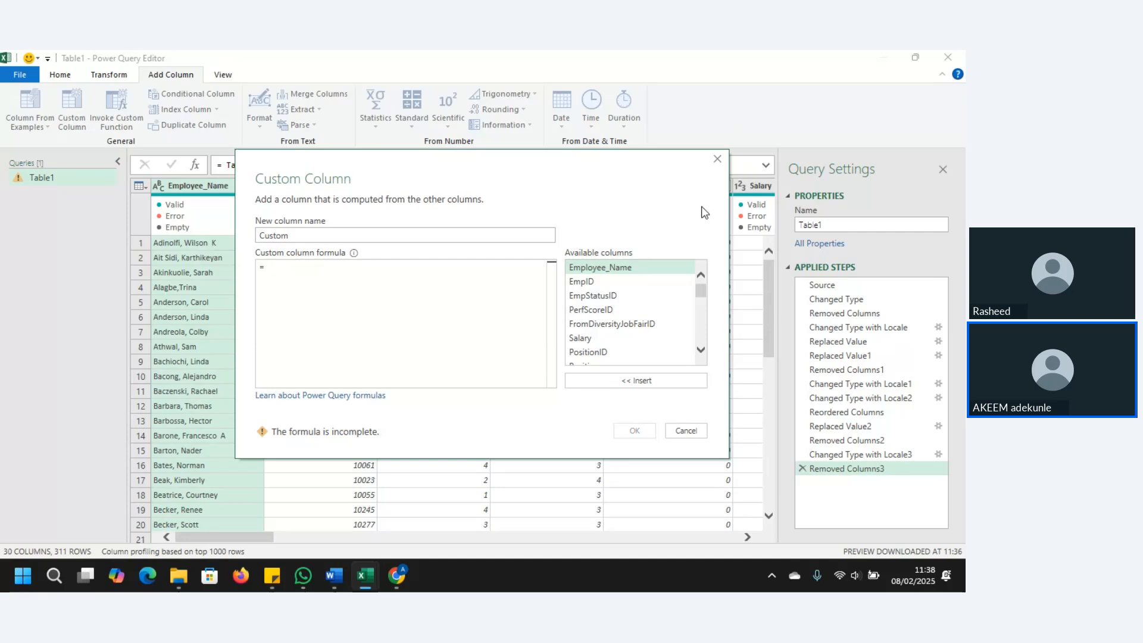
left_click(718, 160)
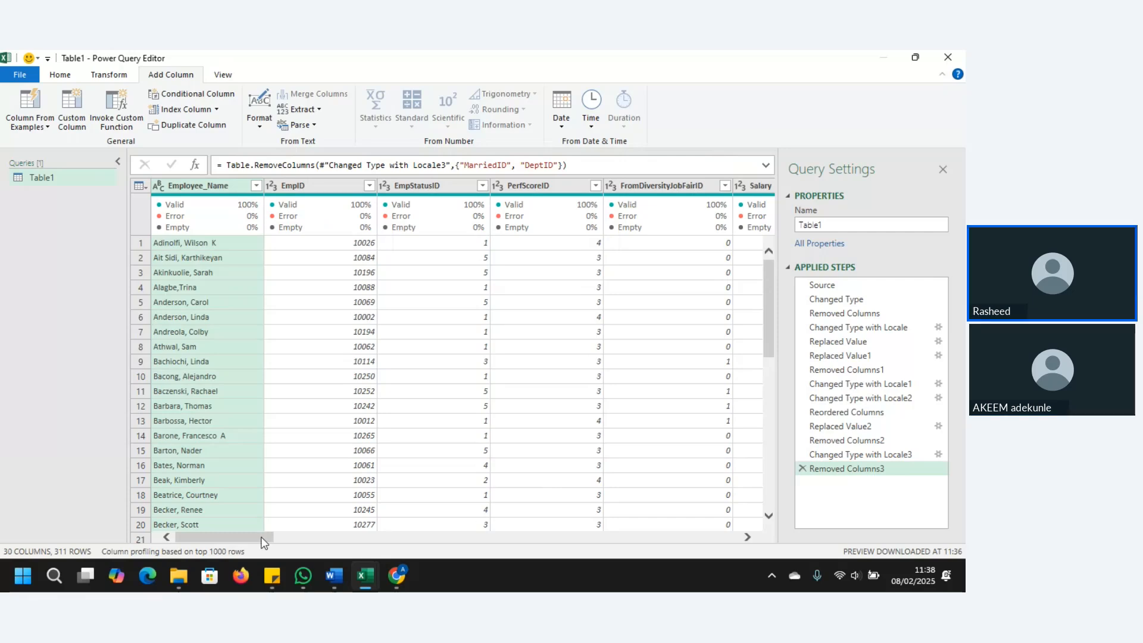
Add a new column that extracts the year from the DOB column
left_click_drag(245, 536, 534, 542)
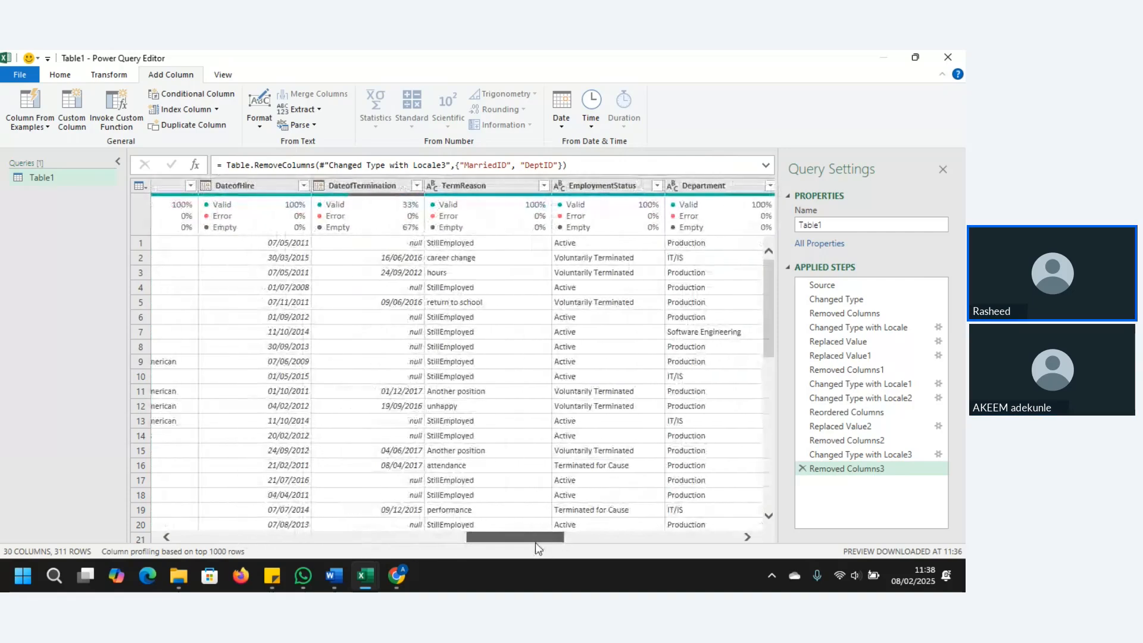
left_click(263, 187)
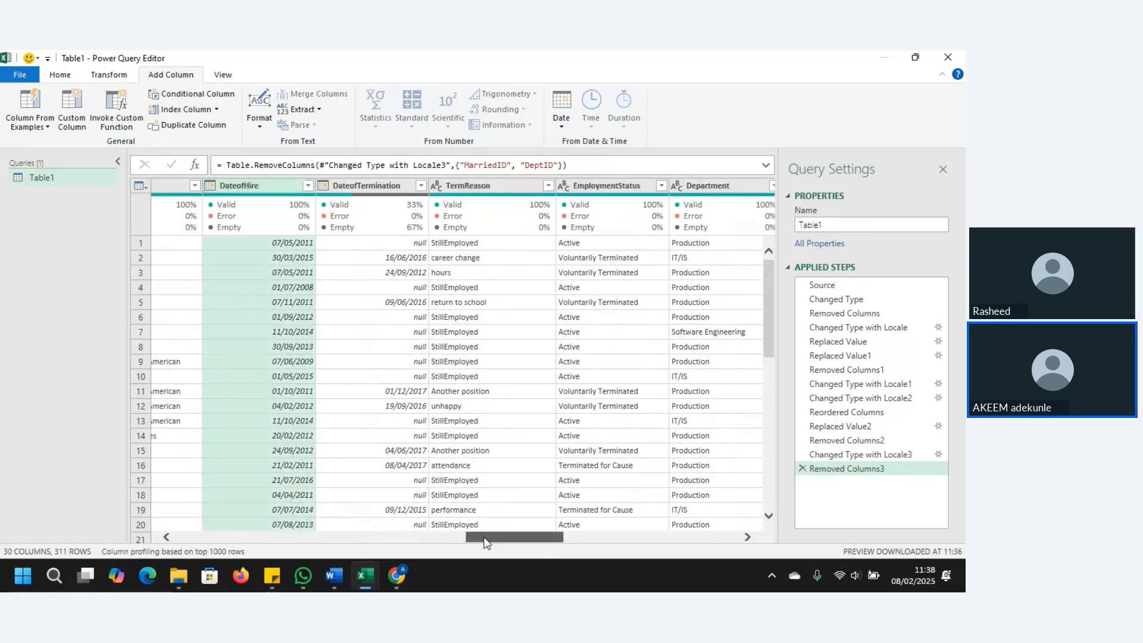
left_click_drag(497, 538, 384, 538)
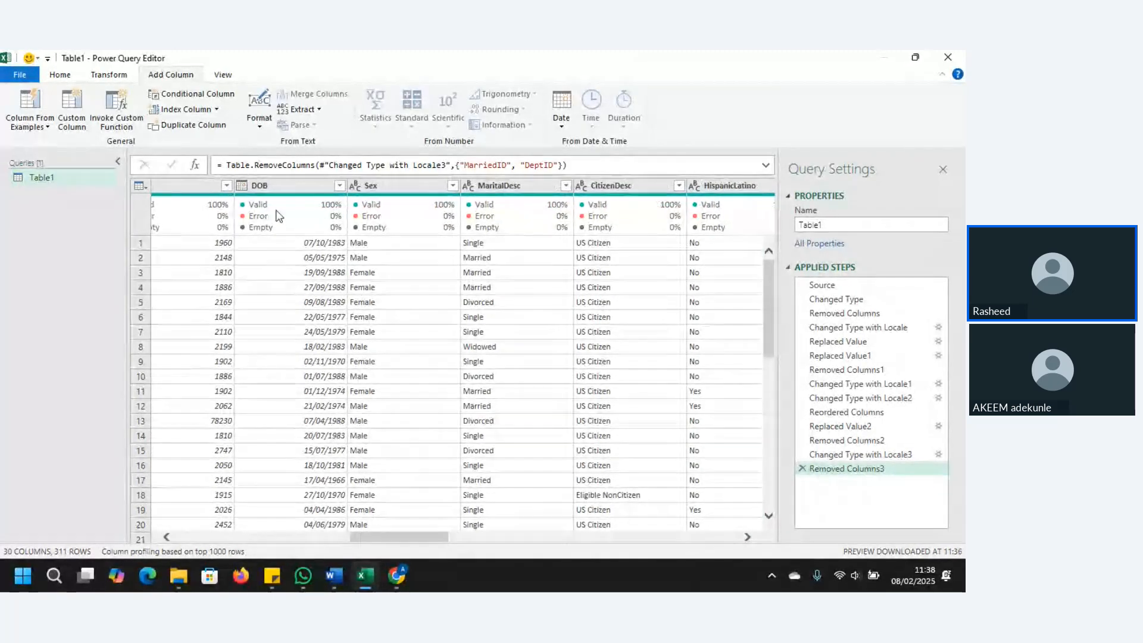
left_click(276, 189)
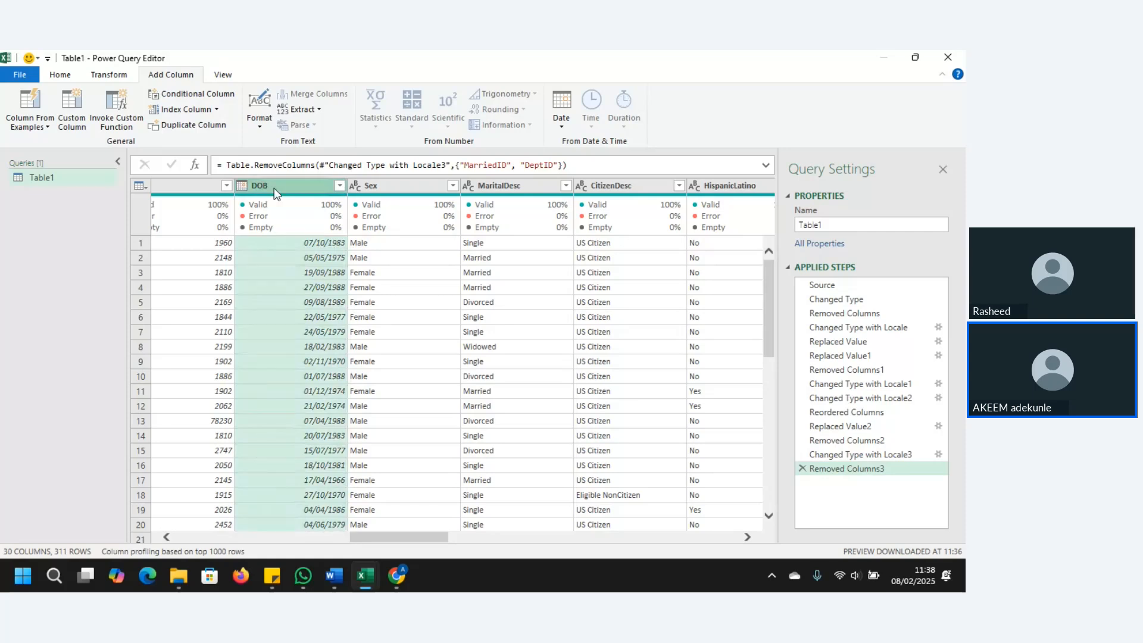
mouse_move(286, 211)
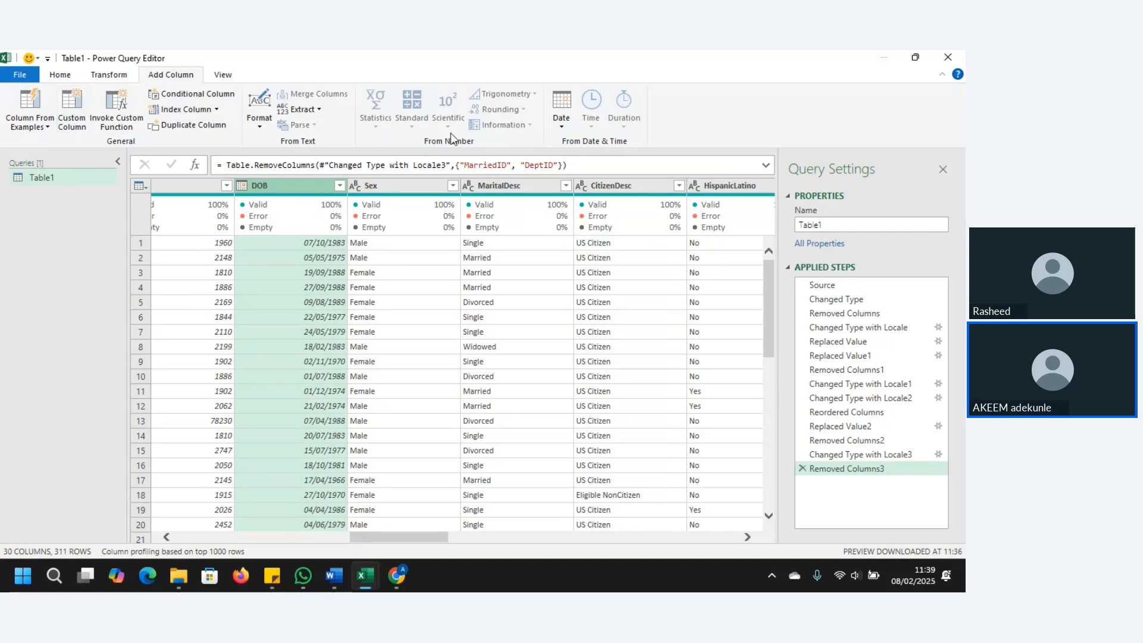
left_click(561, 125)
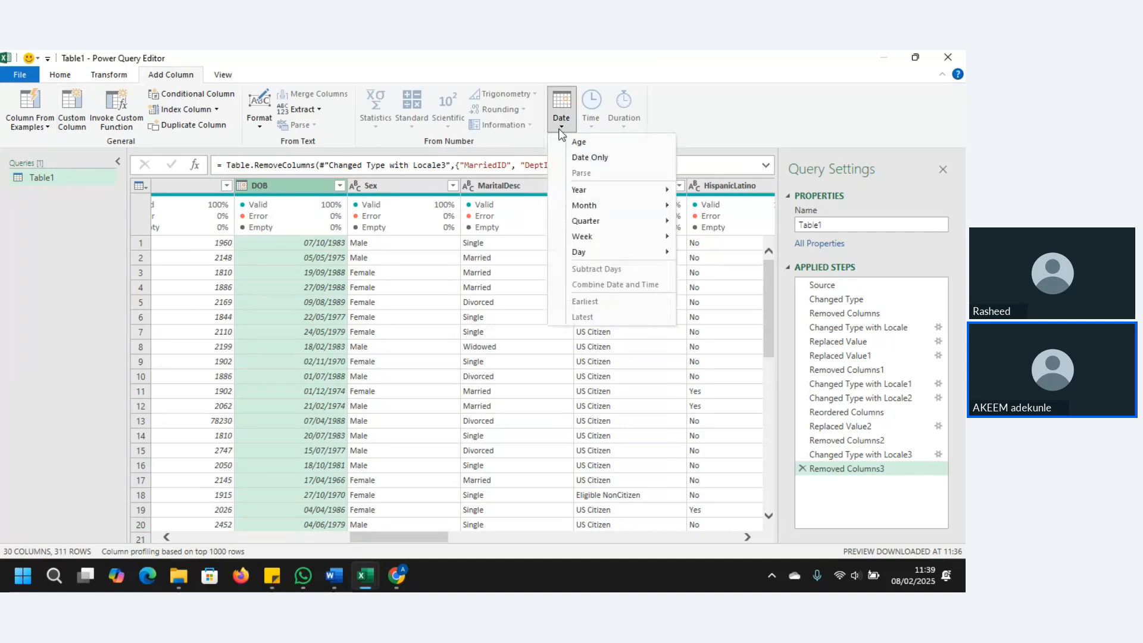
mouse_move(595, 191)
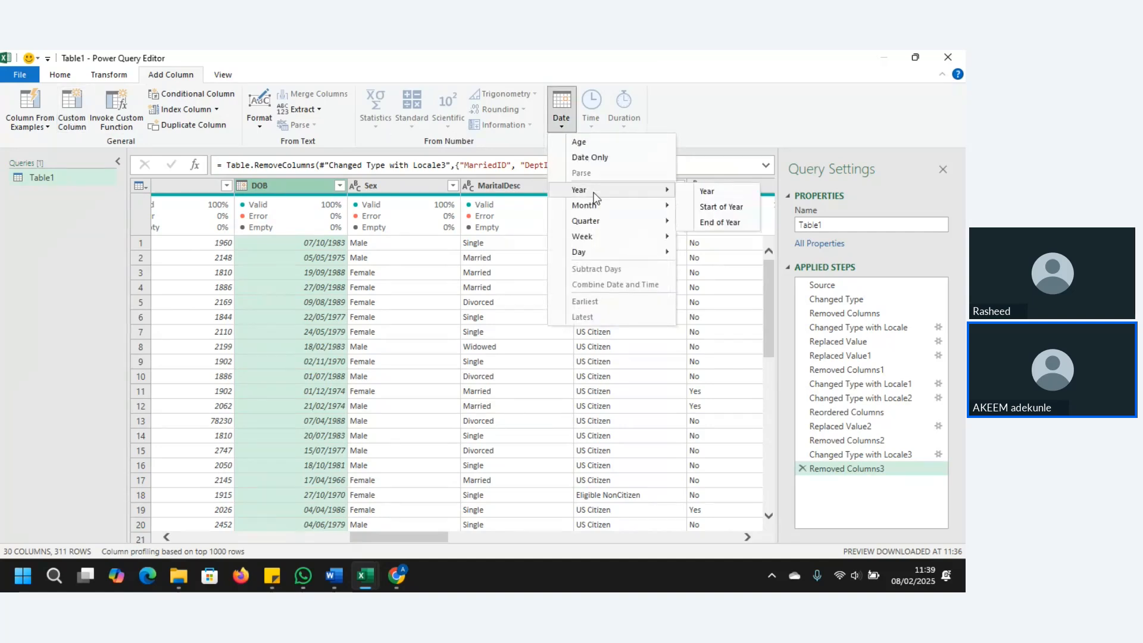
left_click(724, 190)
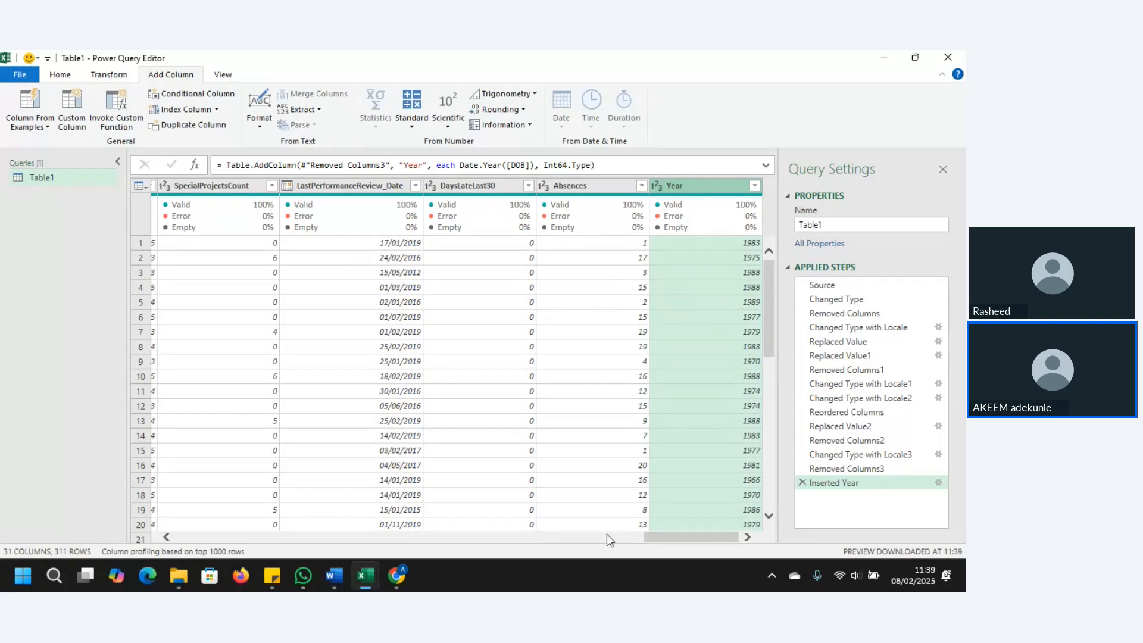
Add a new column that extracts the year from the DateofHire column
left_click_drag(663, 538, 465, 547)
left_click(331, 185)
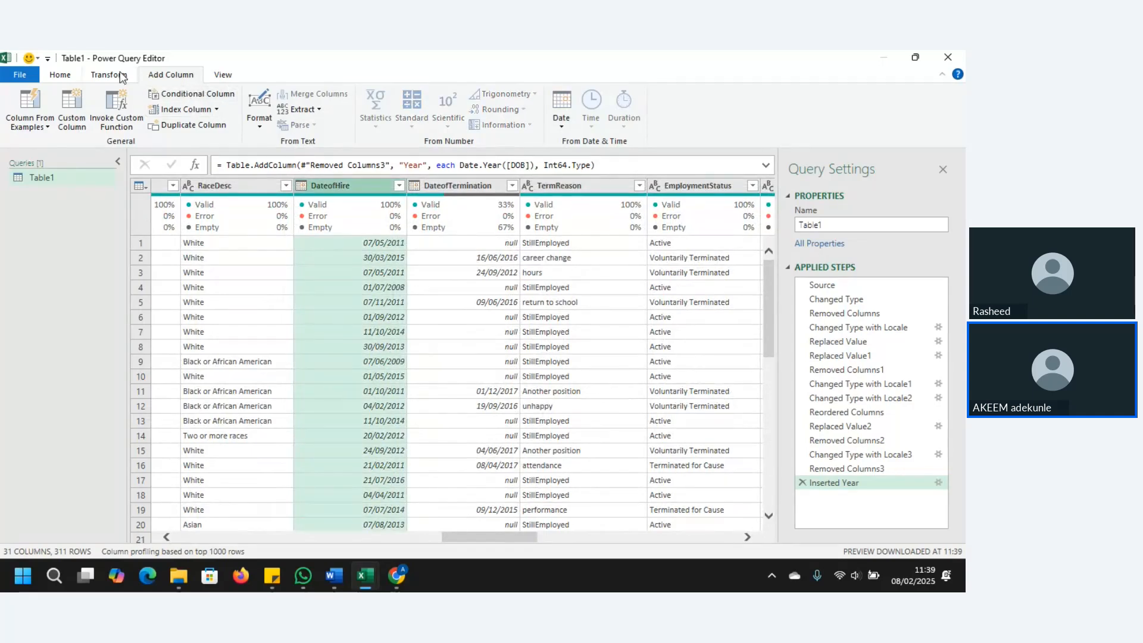
left_click(564, 127)
mouse_move(585, 190)
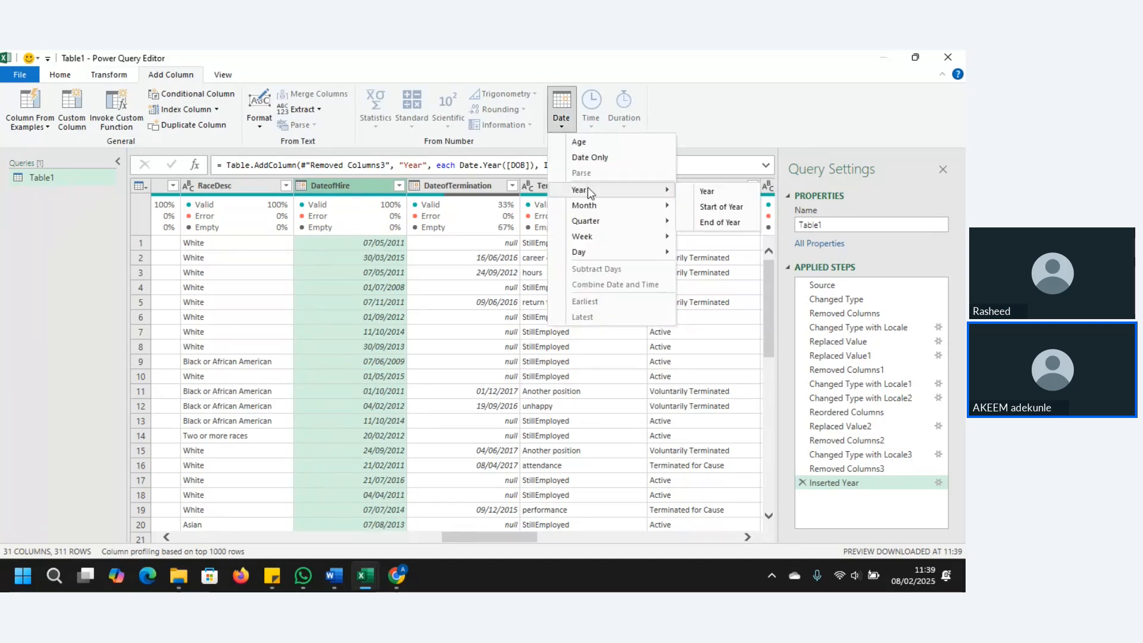
left_click(708, 191)
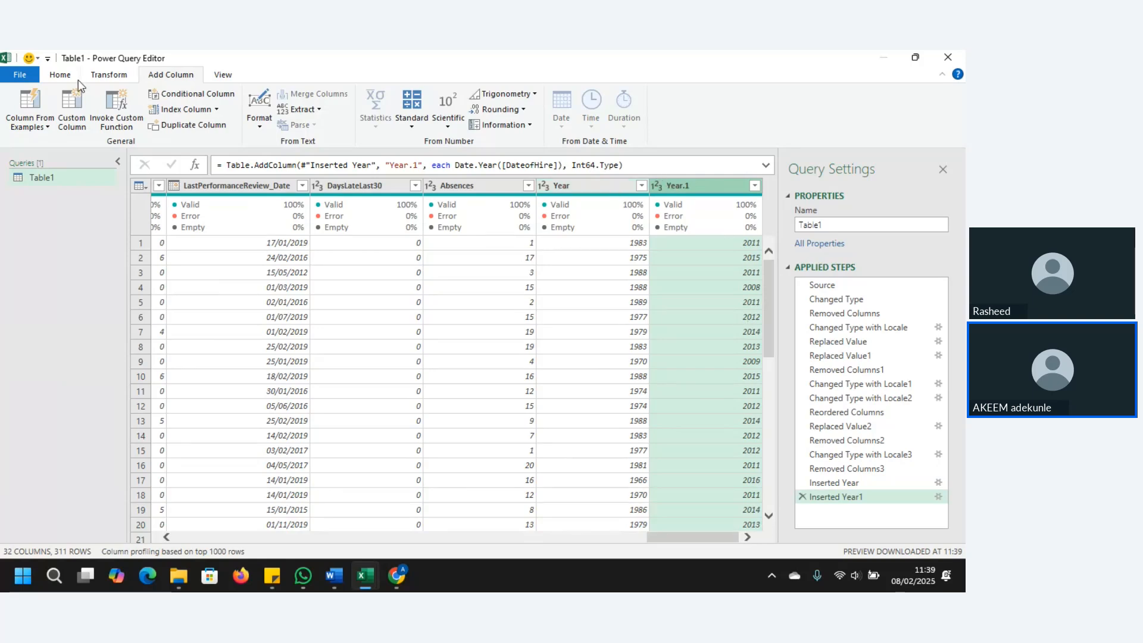
Add a custom column named AGE with the formula [Year.1]-[Year] and set its data type to Whole Number
left_click(73, 112)
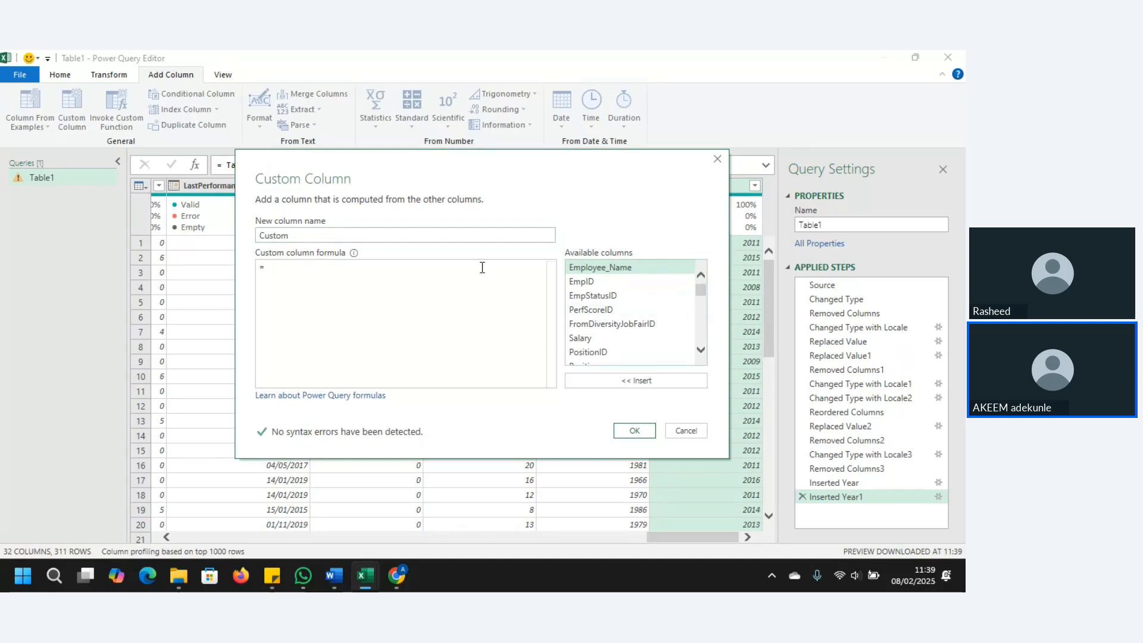
double_click(374, 235)
type("AGE")
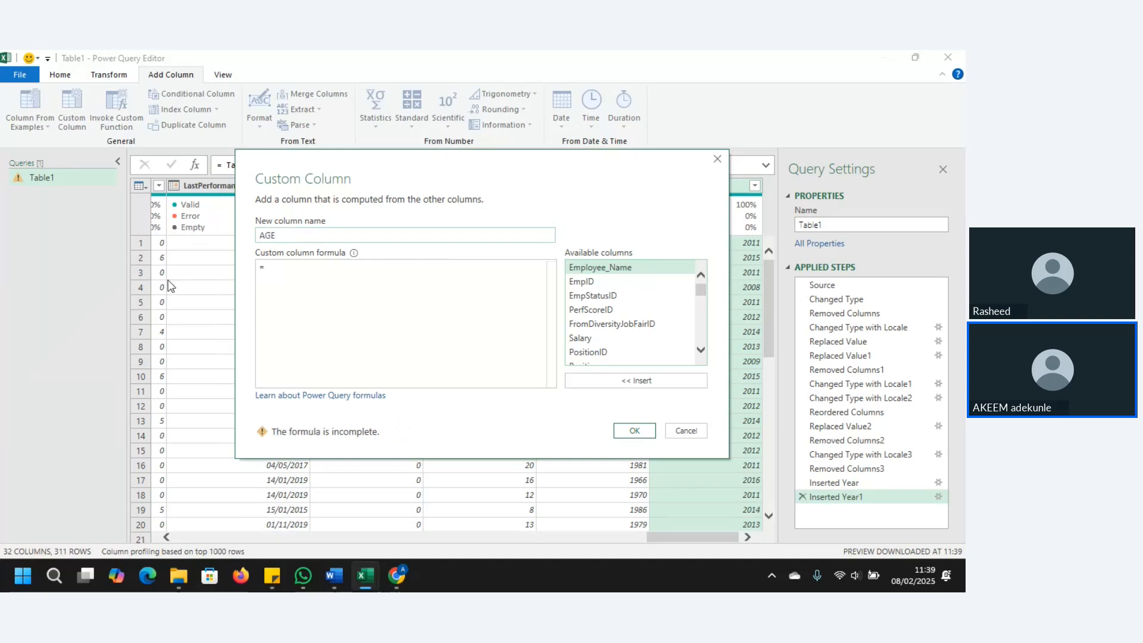
key("Tab")
left_click_drag(704, 295, 705, 356)
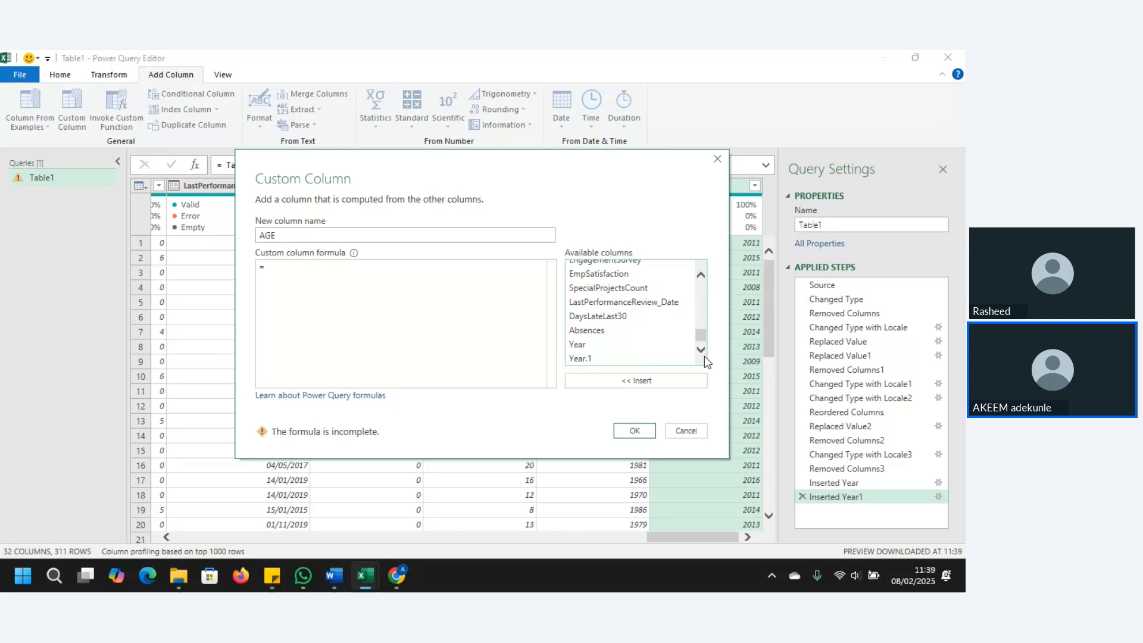
double_click(597, 359)
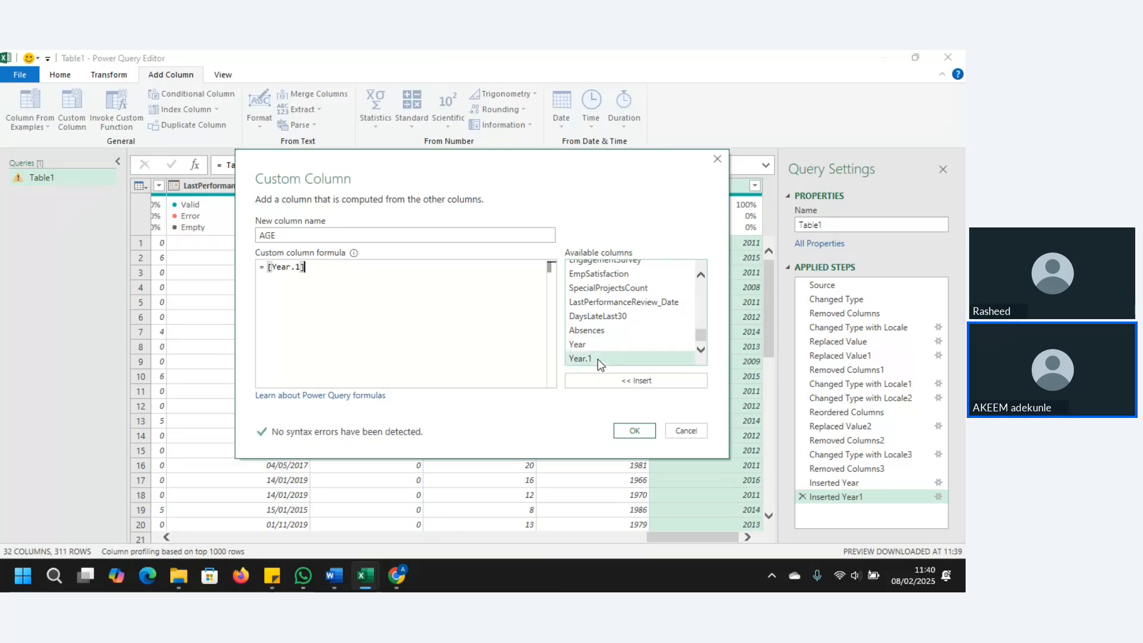
type("-")
double_click(599, 343)
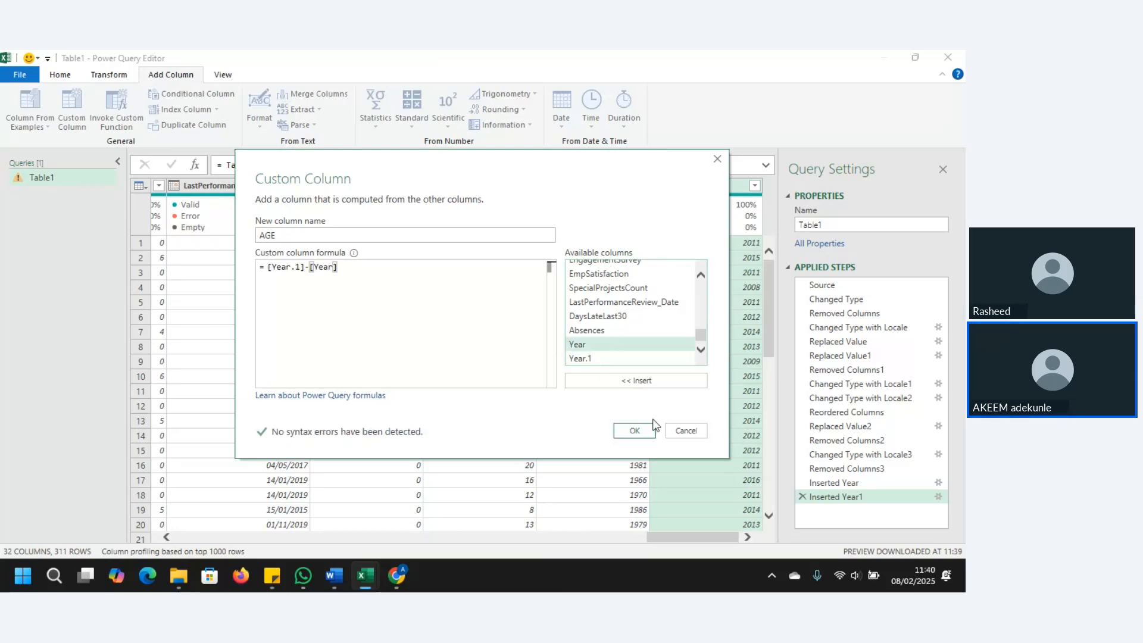
left_click(649, 433)
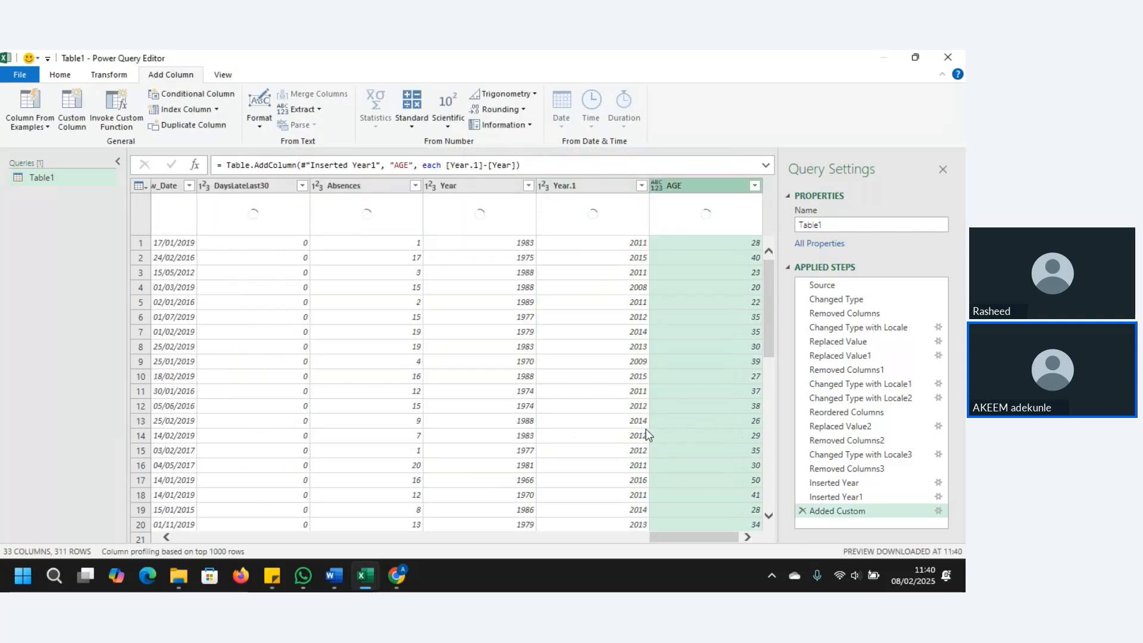
left_click(657, 187)
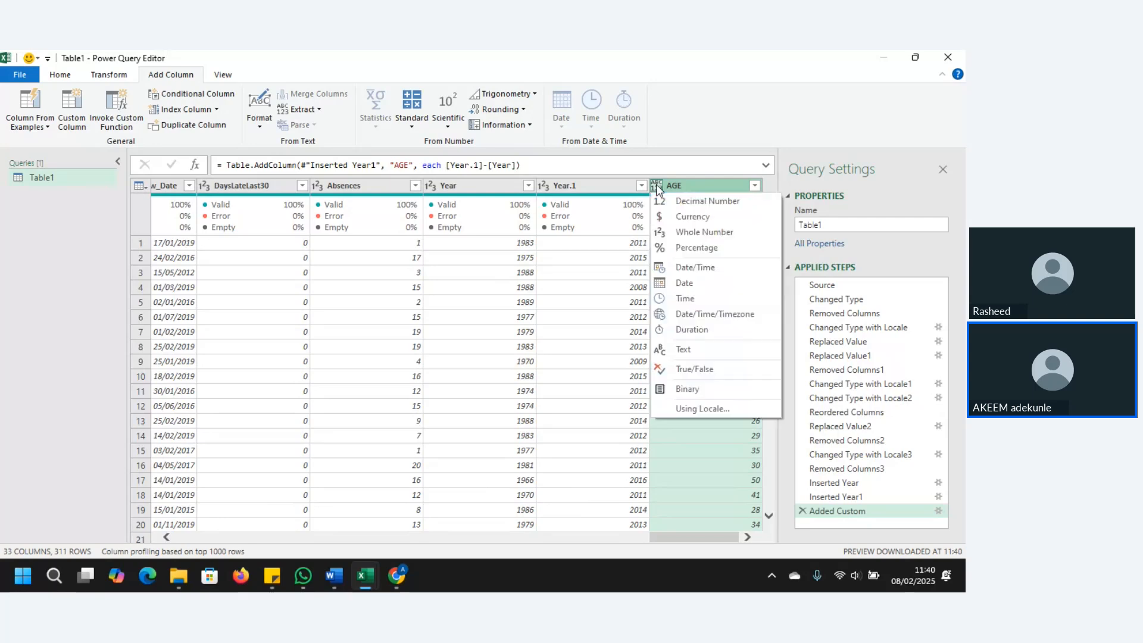
left_click(687, 232)
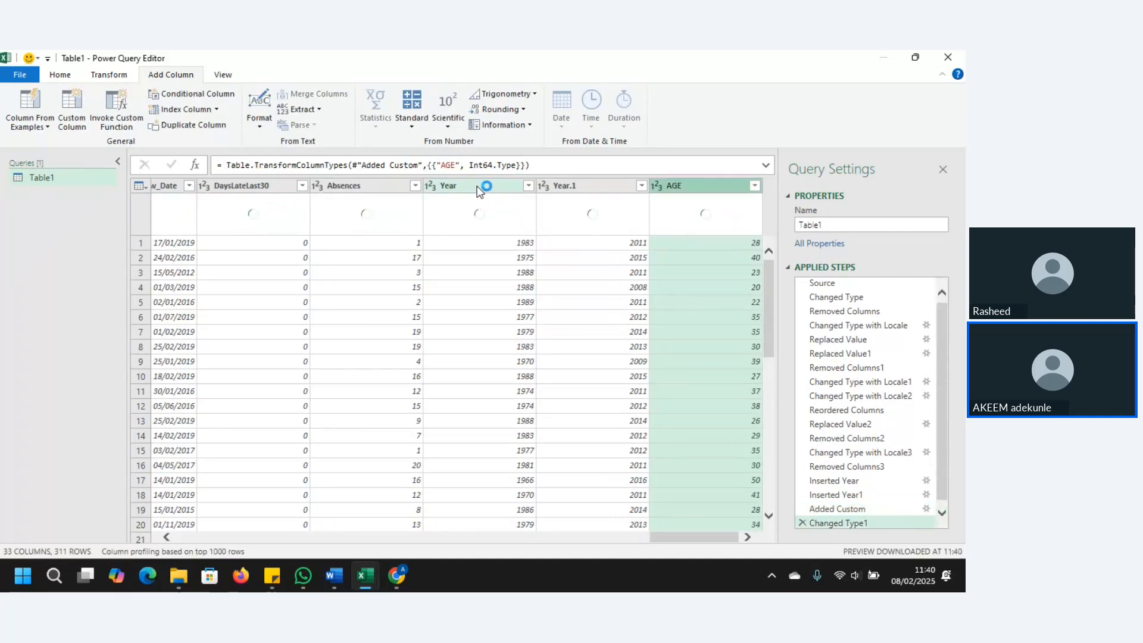
Remove the Year and Year.1 helper columns from the table
left_click(466, 189)
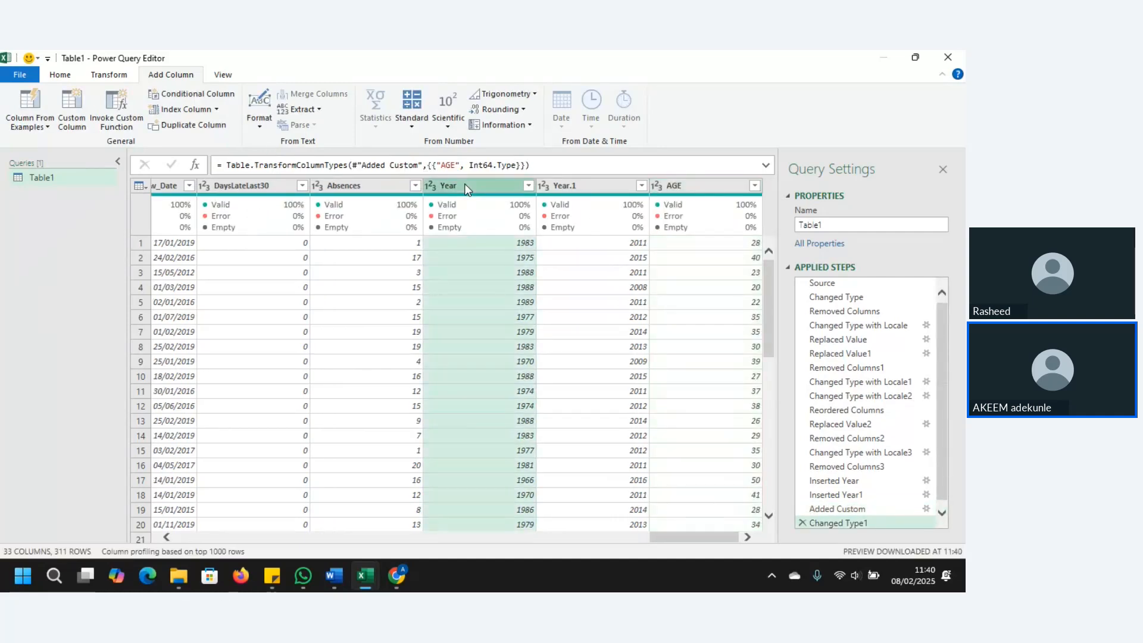
left_click(569, 185, "ctrl")
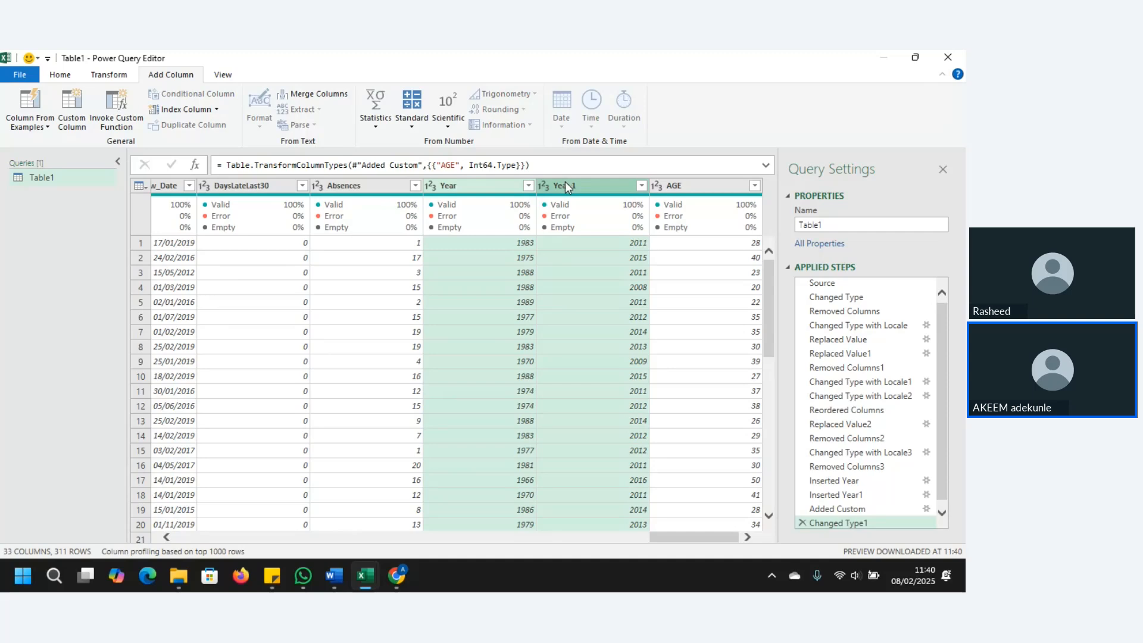
left_click(74, 79)
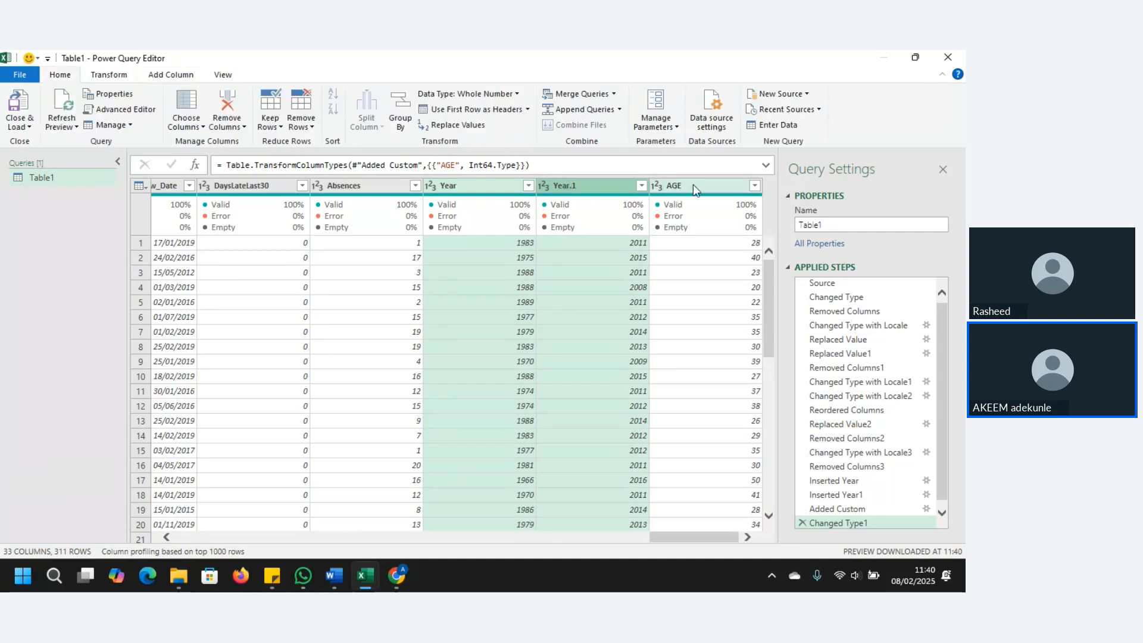
left_click(226, 100)
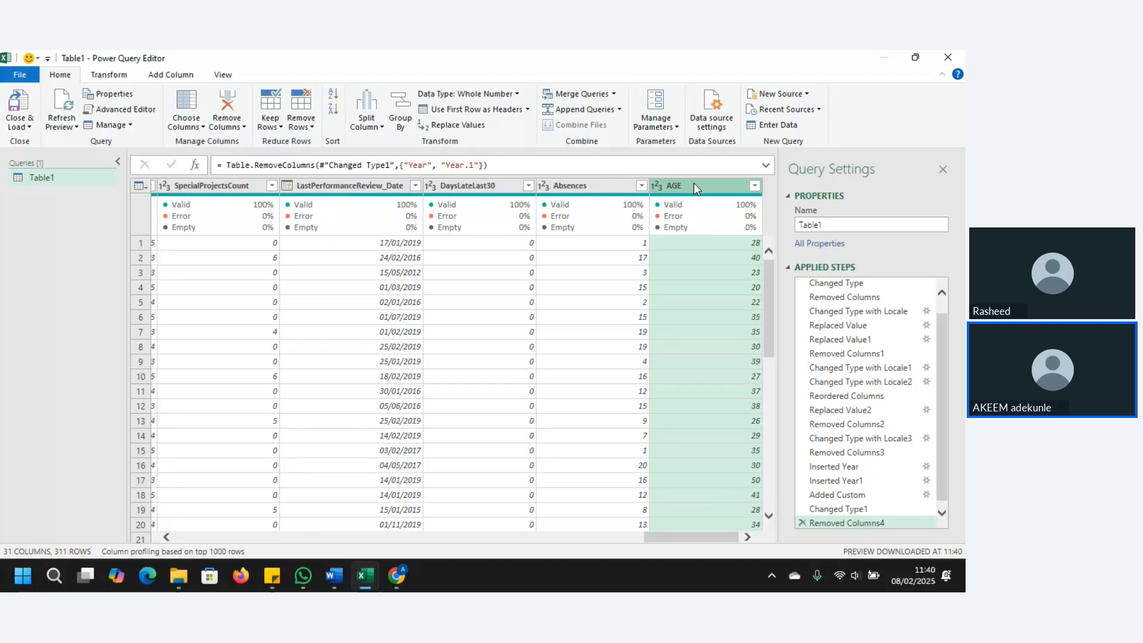
Check the range of values in the AGE column and start a conditional column named AGE BAND
left_click(755, 185)
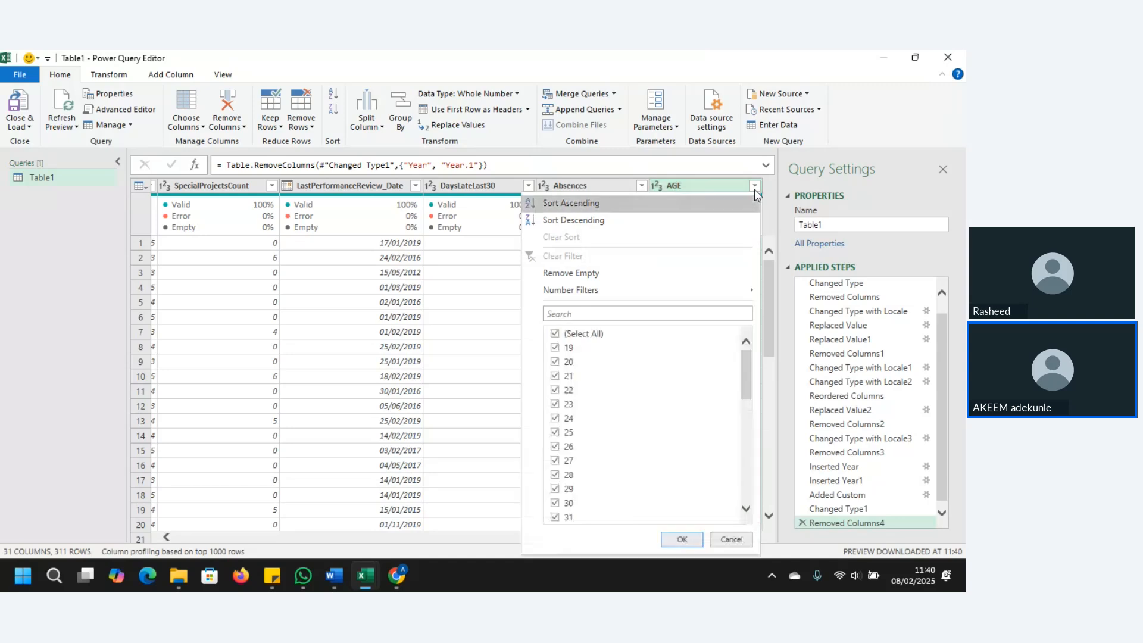
left_click_drag(745, 358, 754, 464)
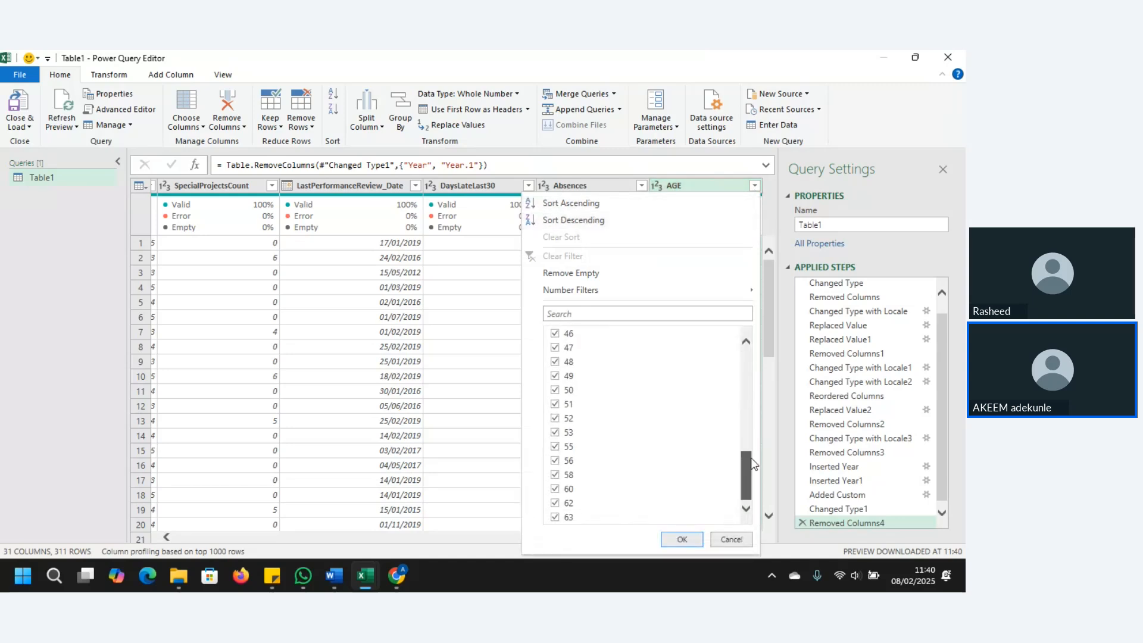
scroll(732, 388, "up", 10)
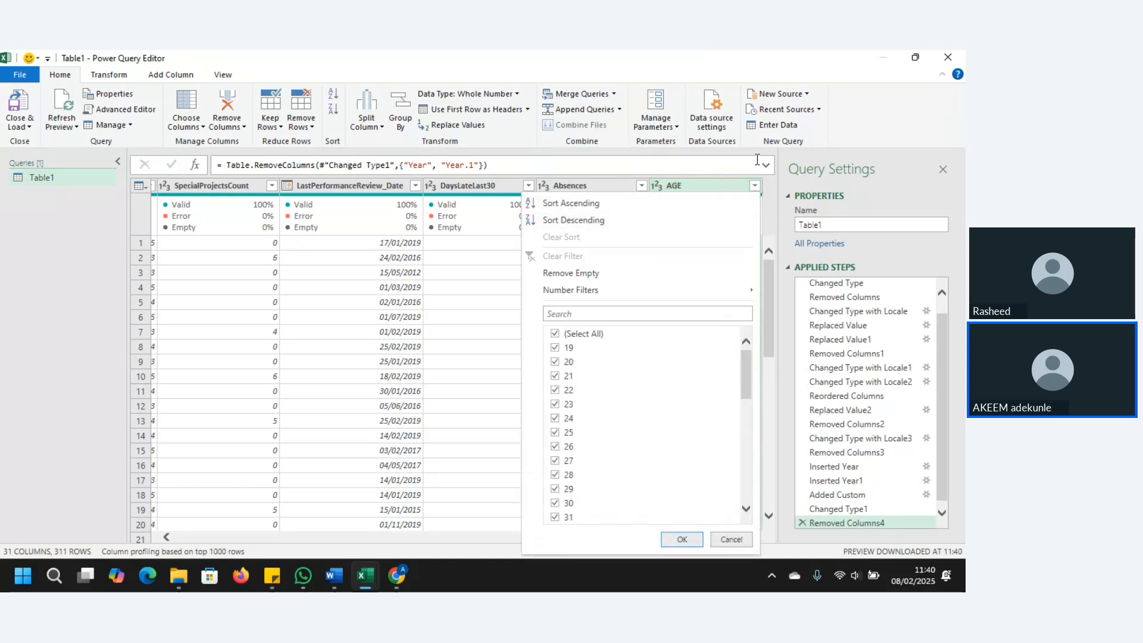
left_click(755, 186)
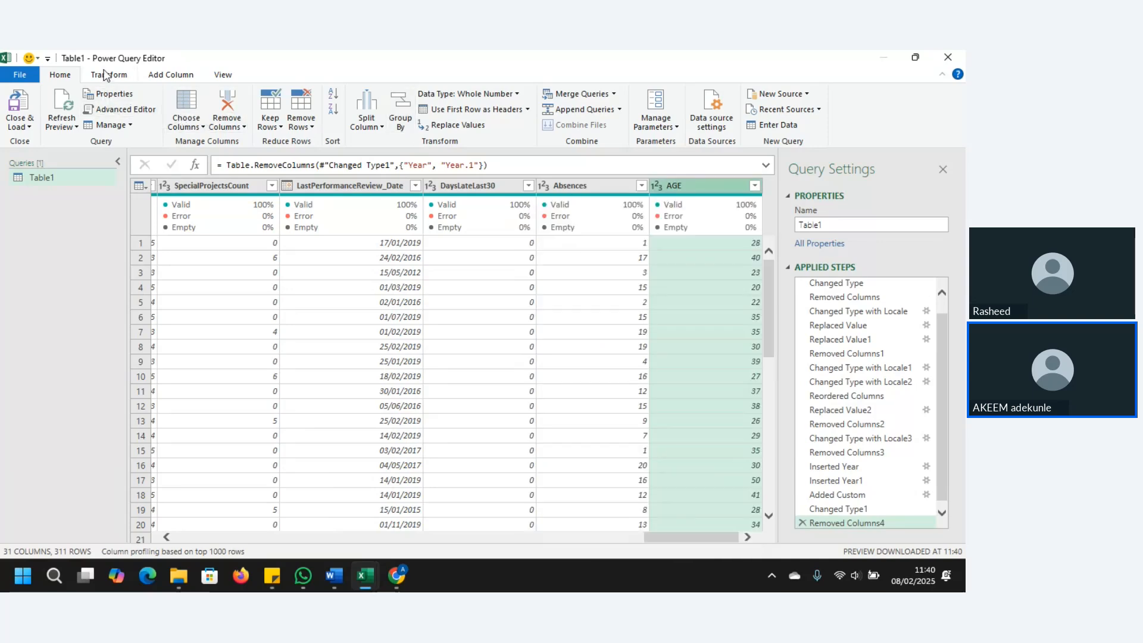
left_click(177, 76)
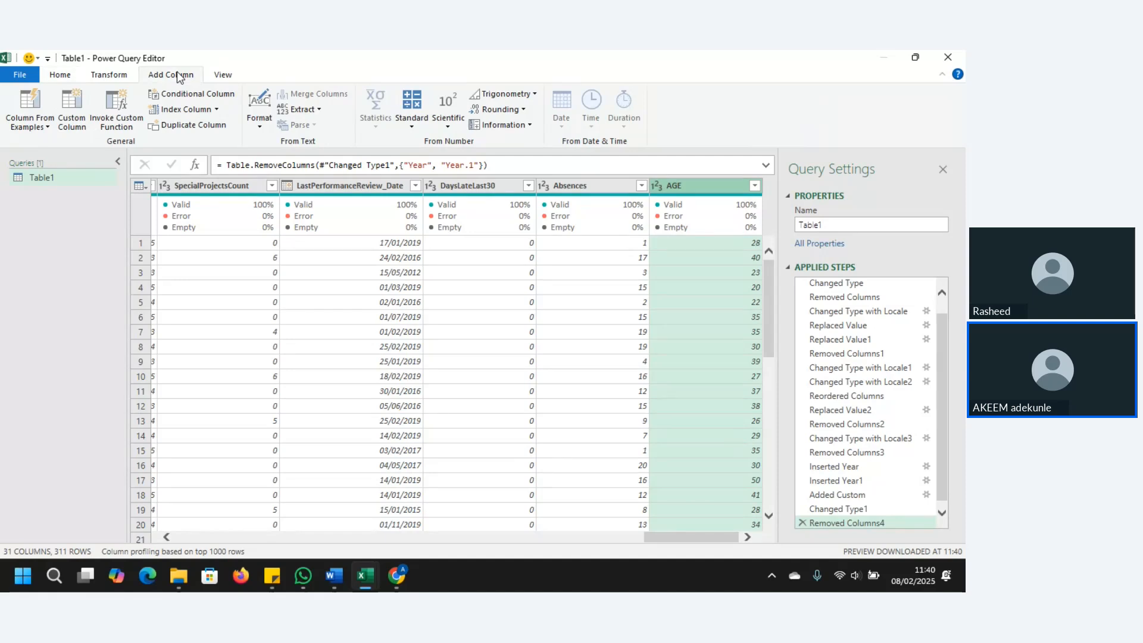
left_click(201, 95)
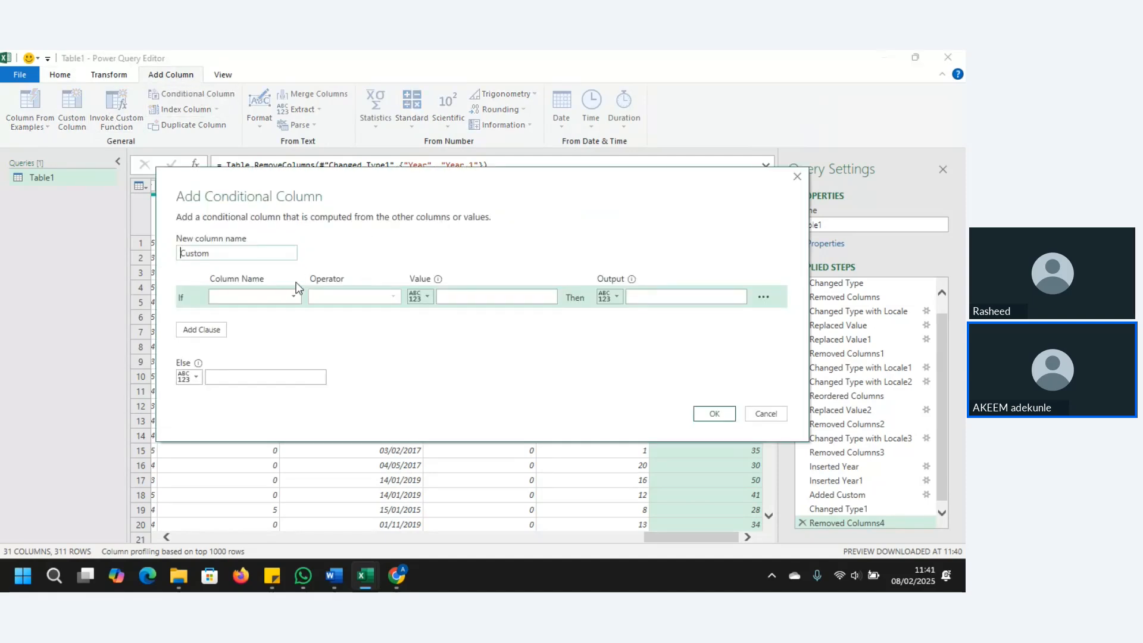
left_click_drag(295, 253, 143, 255)
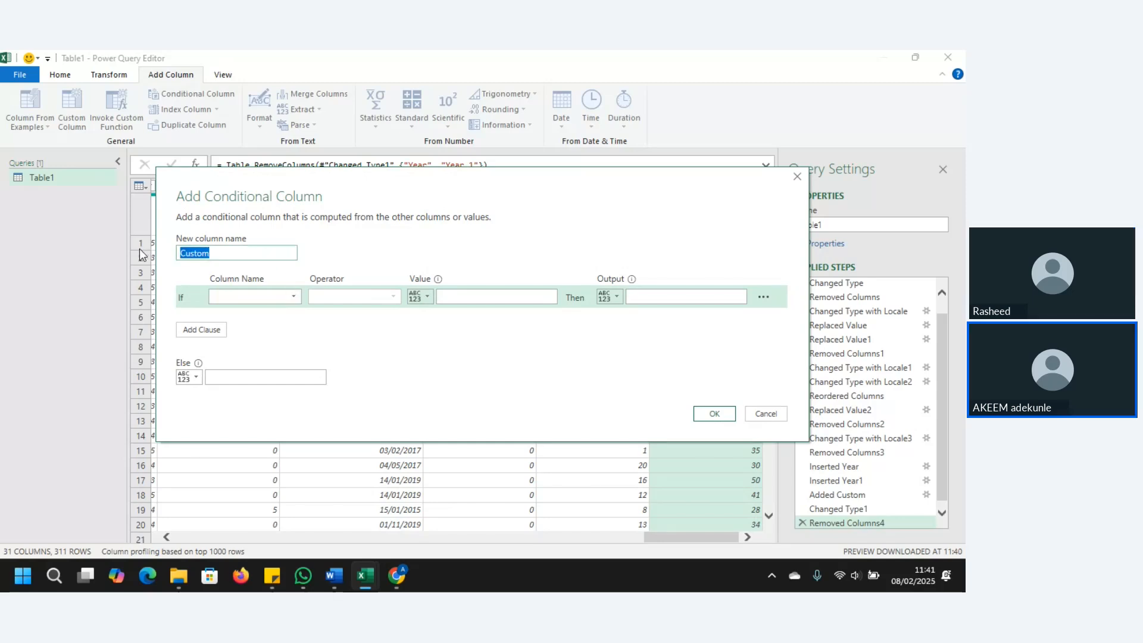
type("AG")
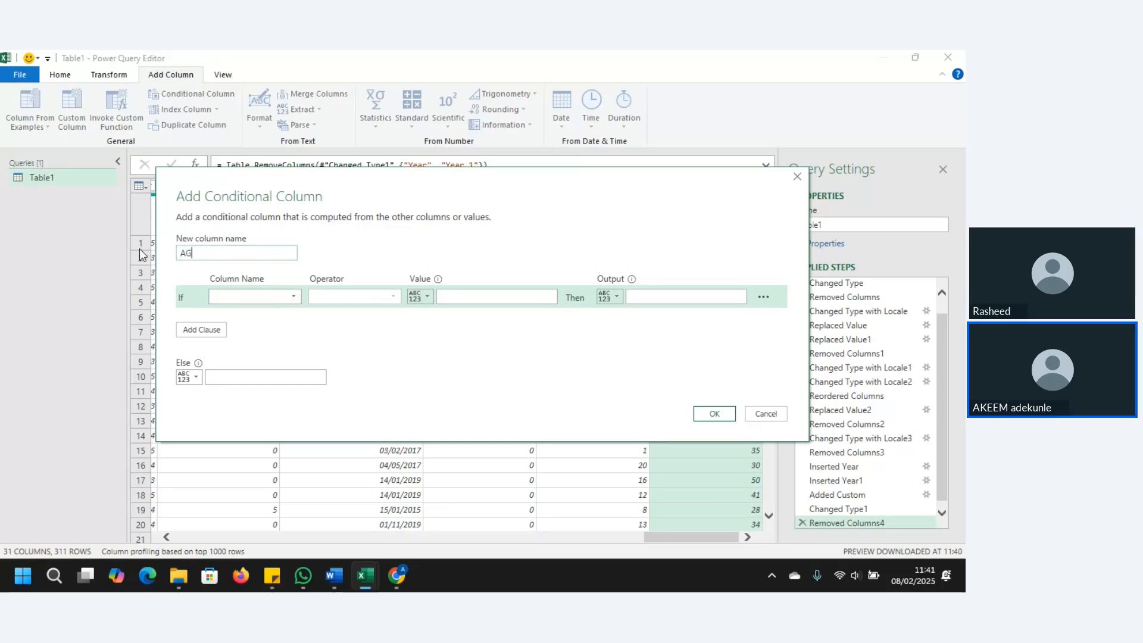
type("E BAND")
Define the first AGE BAND condition so that AGE is less than or equal to 20 outputs Teenager
left_click(293, 296)
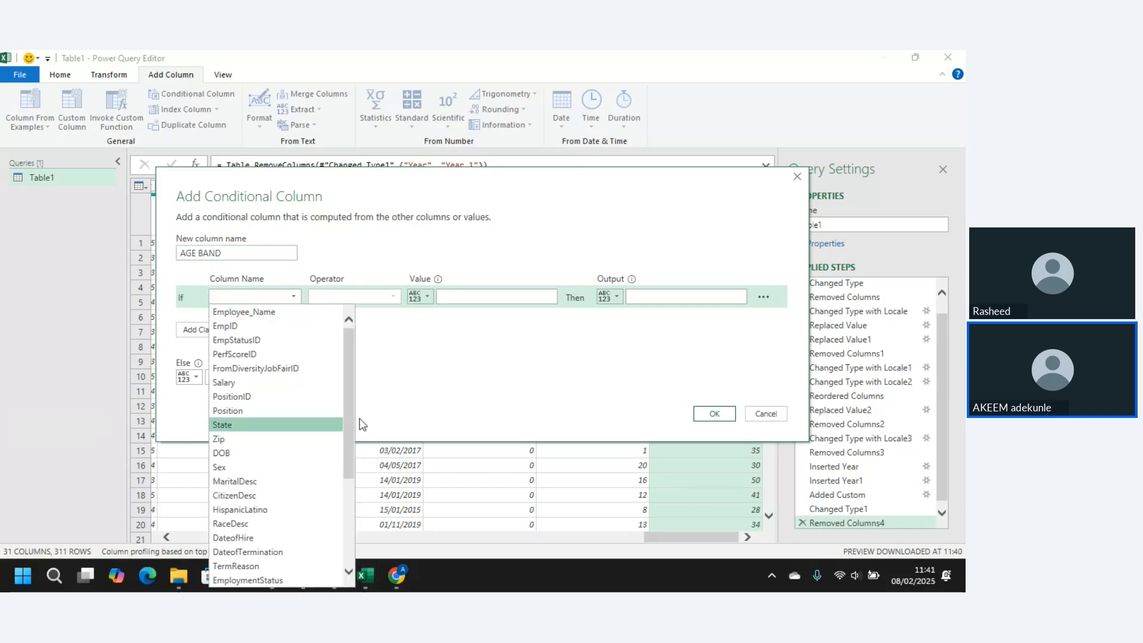
scroll(348, 415, "down", 4)
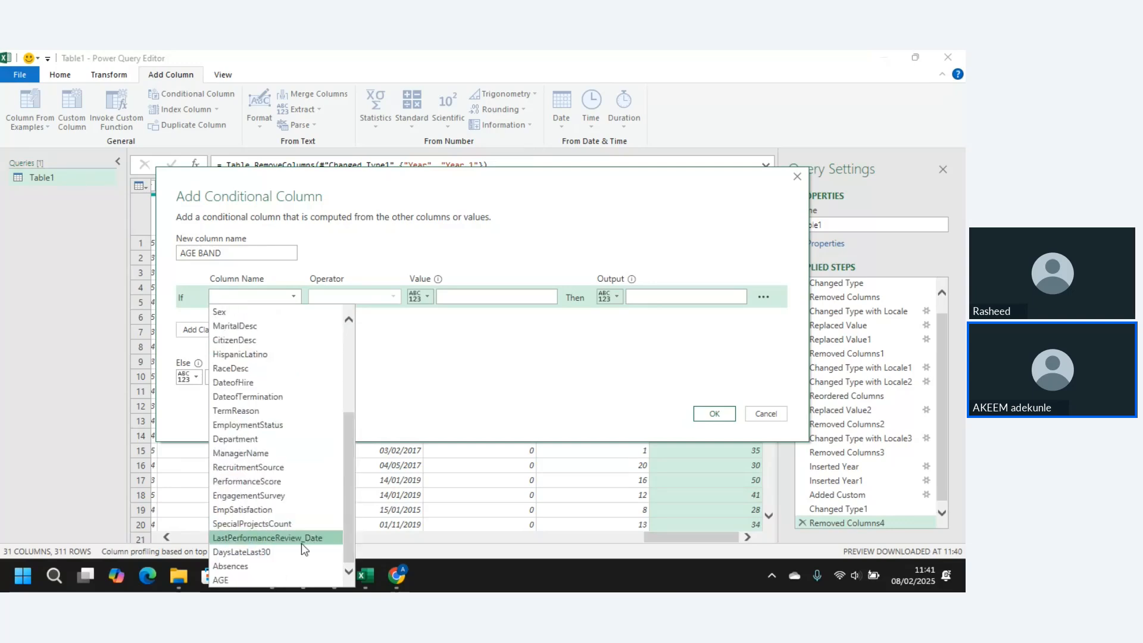
left_click(262, 581)
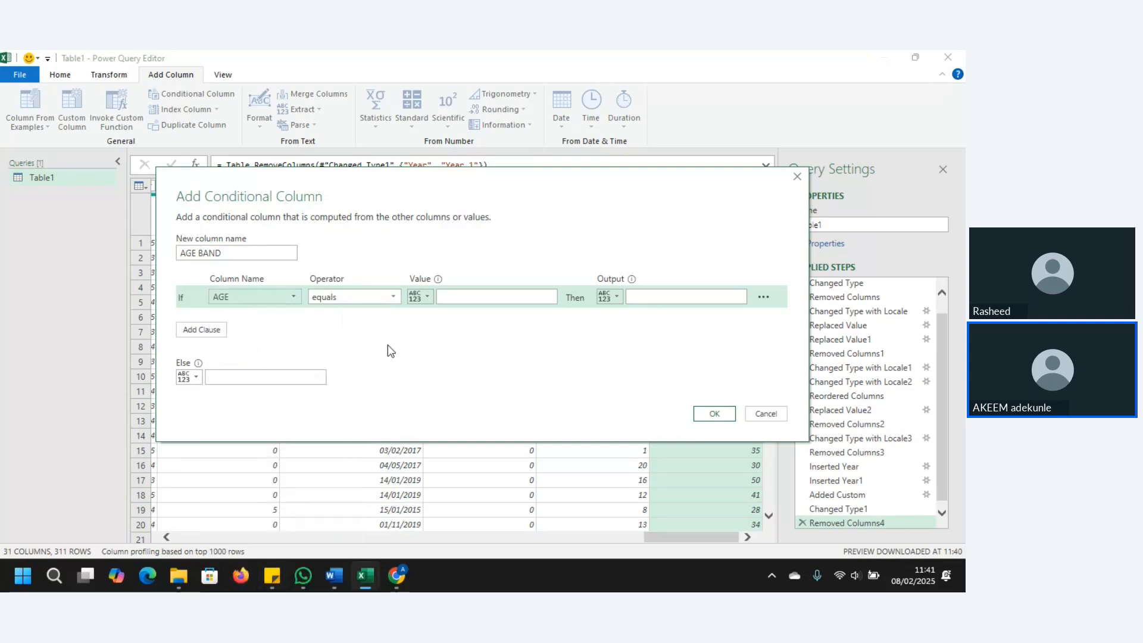
left_click(392, 296)
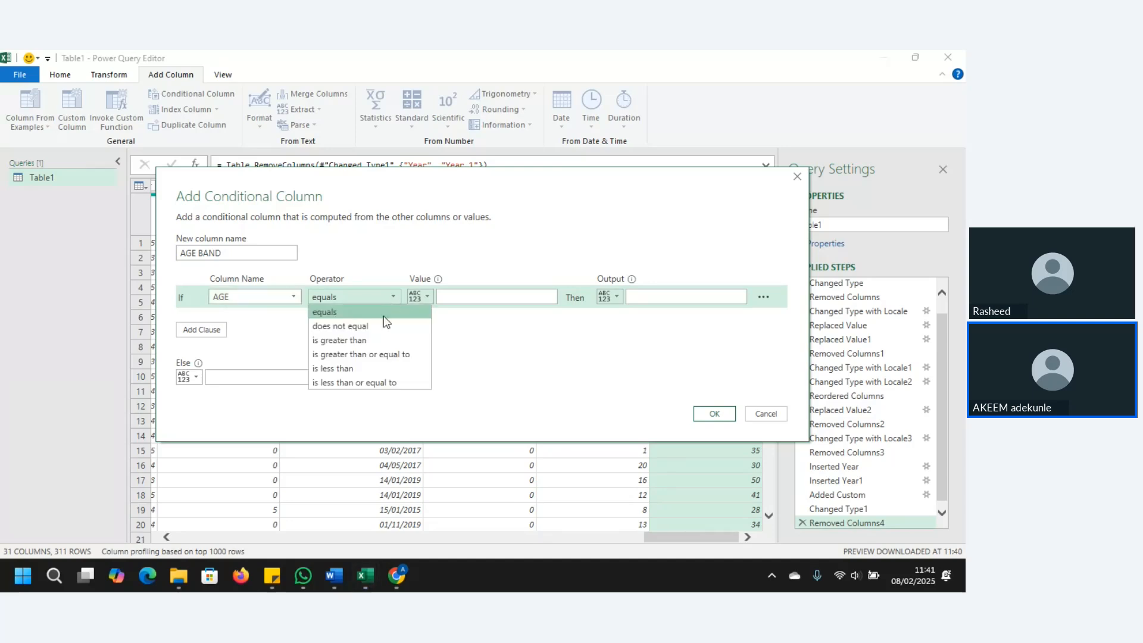
left_click(372, 380)
left_click(470, 295)
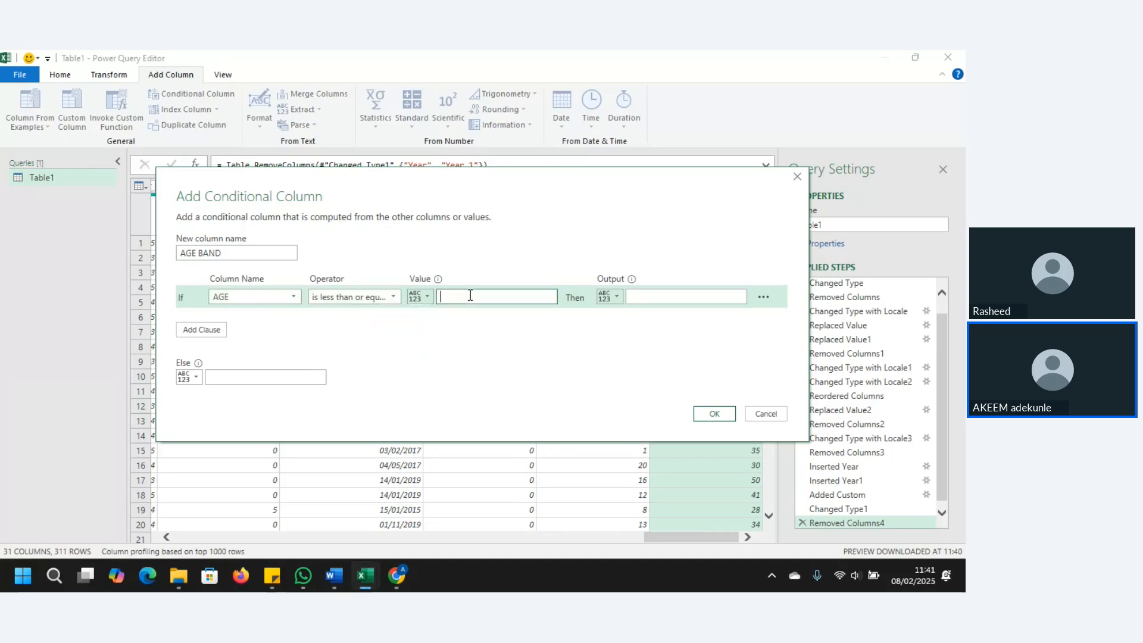
type("20")
type("Teenager")
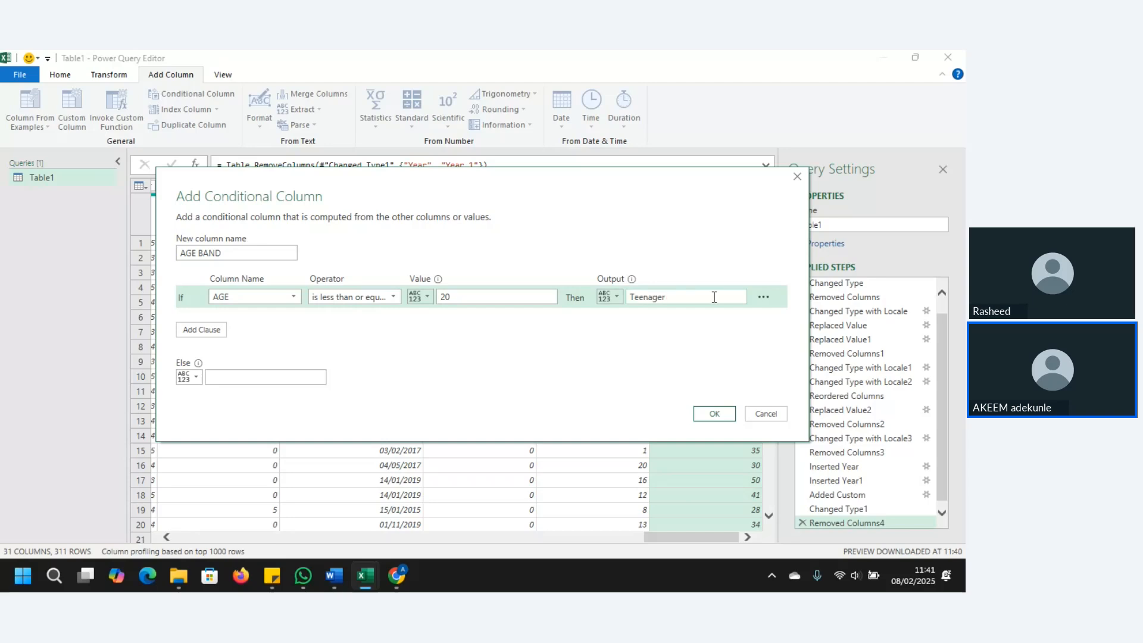
Add a second clause to the AGE BAND conditional column that tests the AGE column
left_click(200, 331)
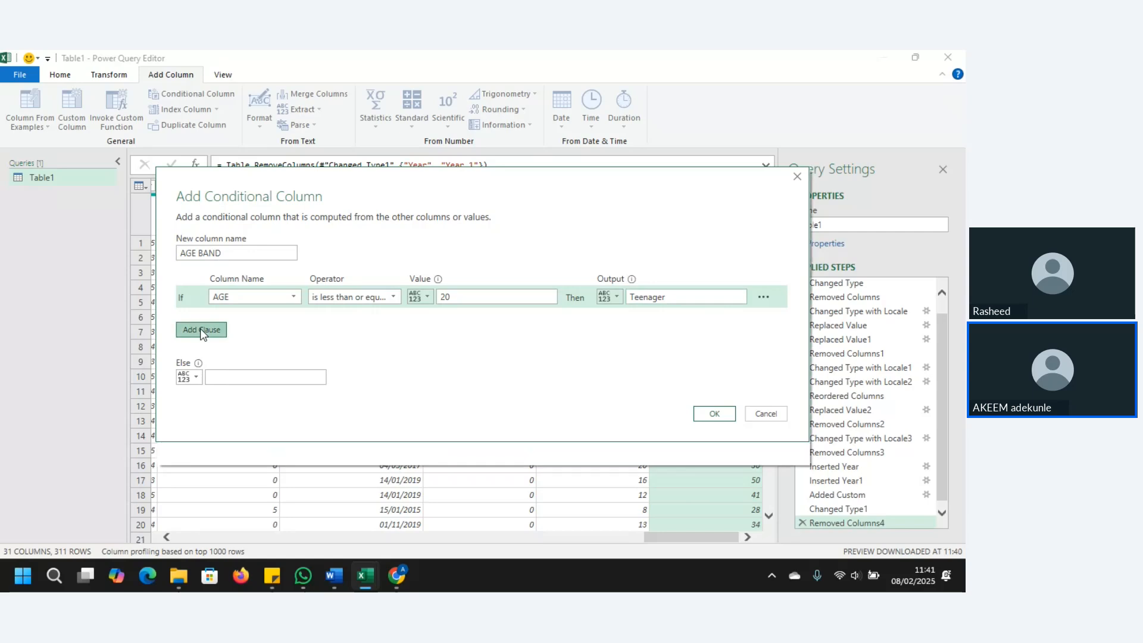
left_click(294, 321)
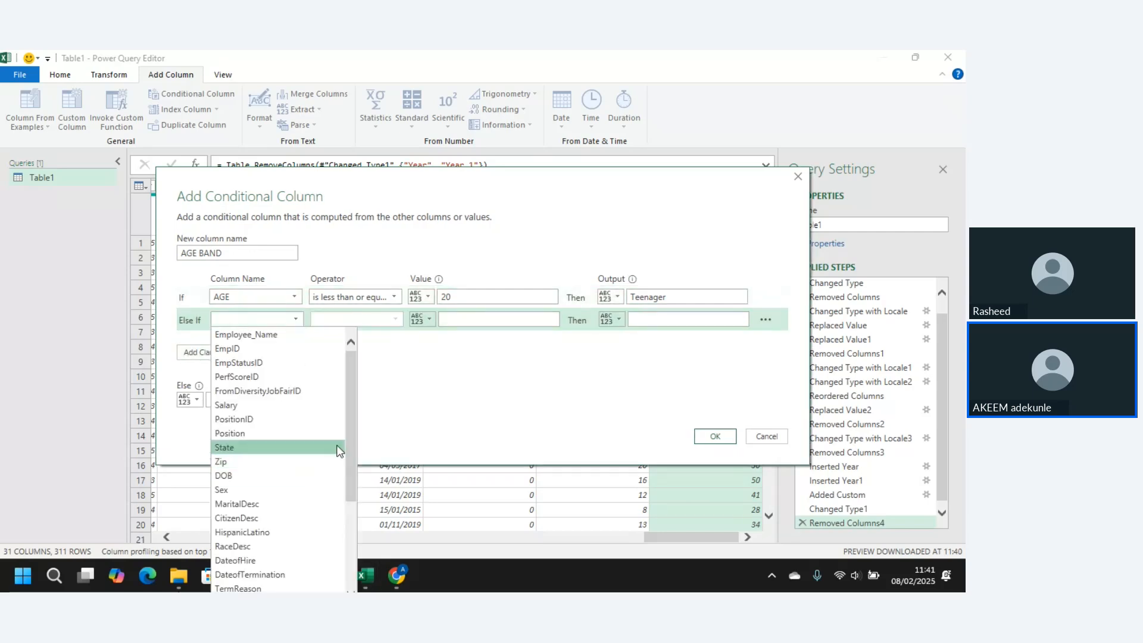
left_click_drag(351, 413, 349, 587)
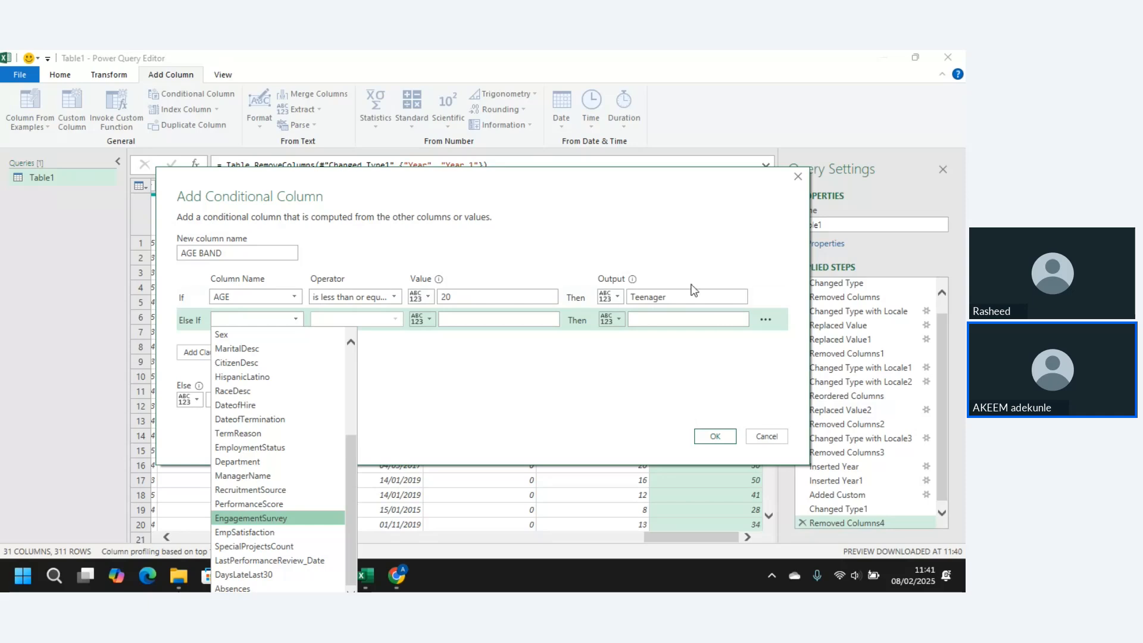
left_click(568, 187)
left_click_drag(566, 184, 559, 93)
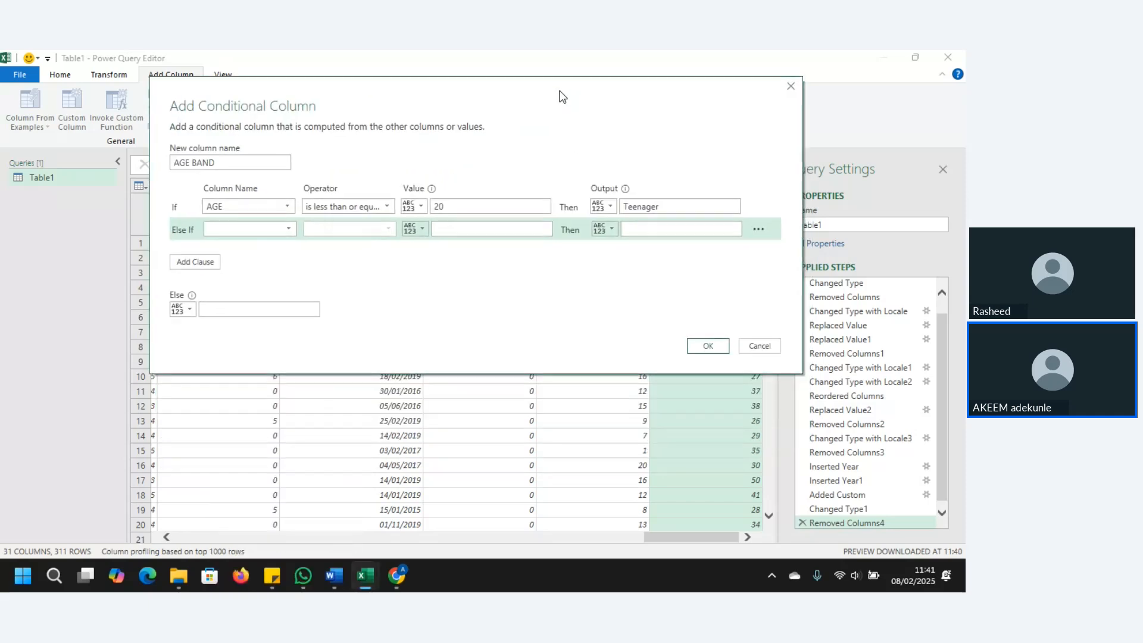
left_click(289, 230)
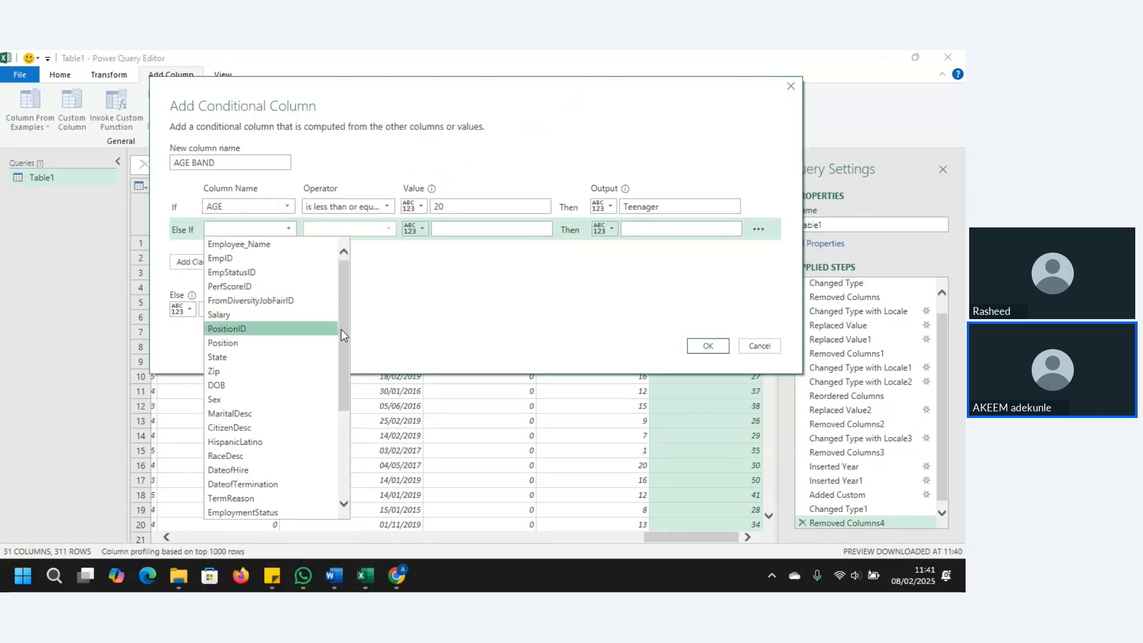
left_click_drag(342, 331, 340, 459)
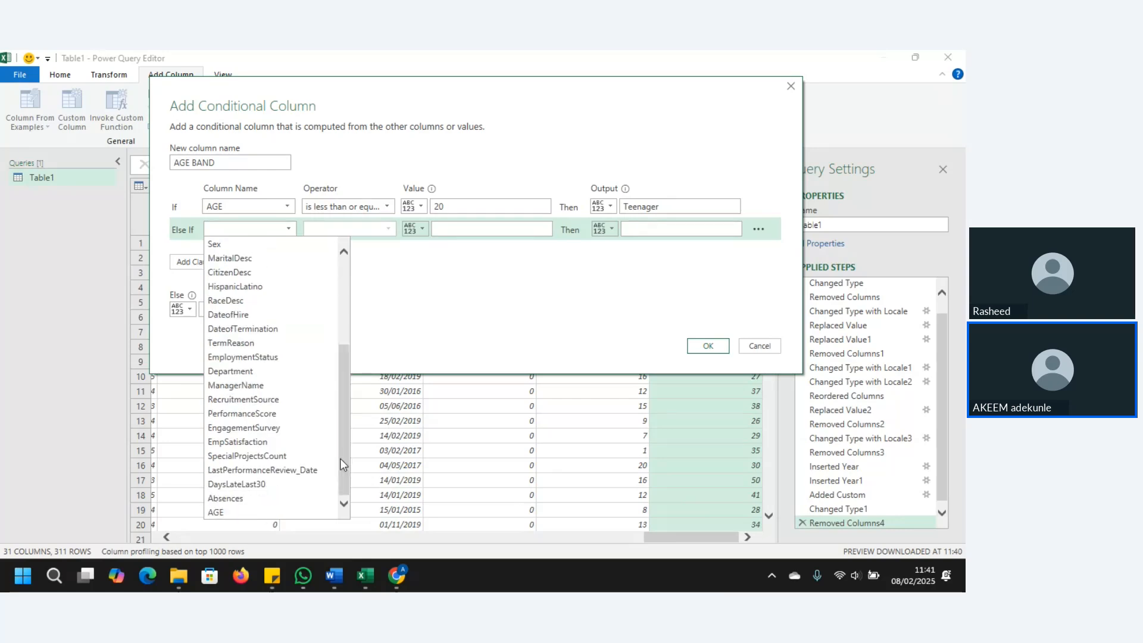
left_click(284, 510)
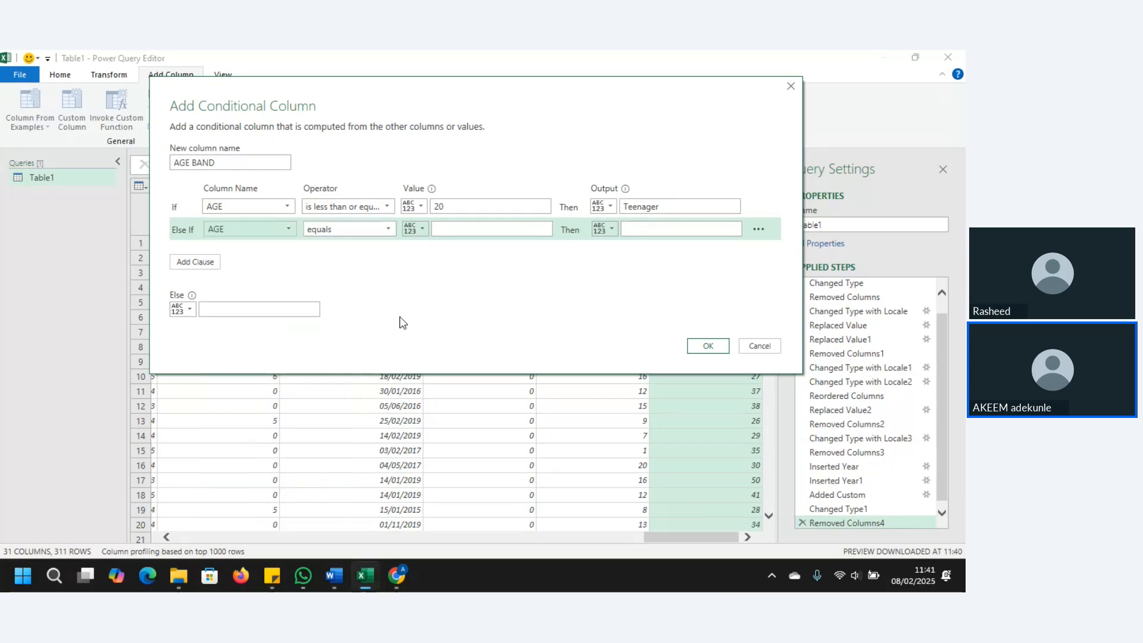
Set the second AGE BAND clause so that AGE is less than or equal to 40 outputs Adult
left_click(388, 229)
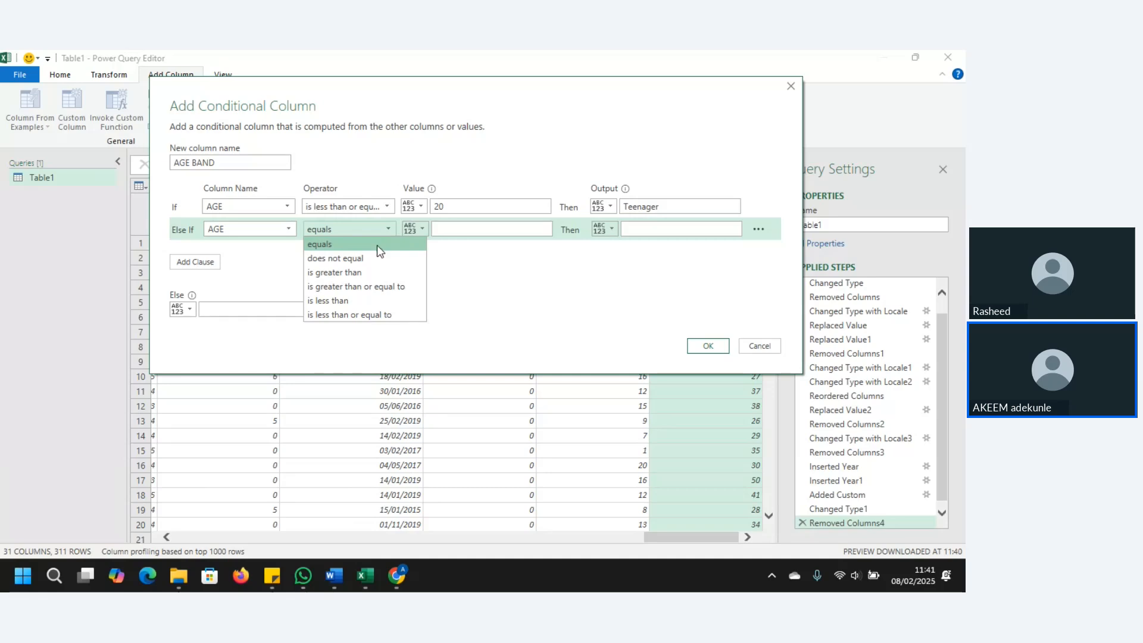
left_click(354, 302)
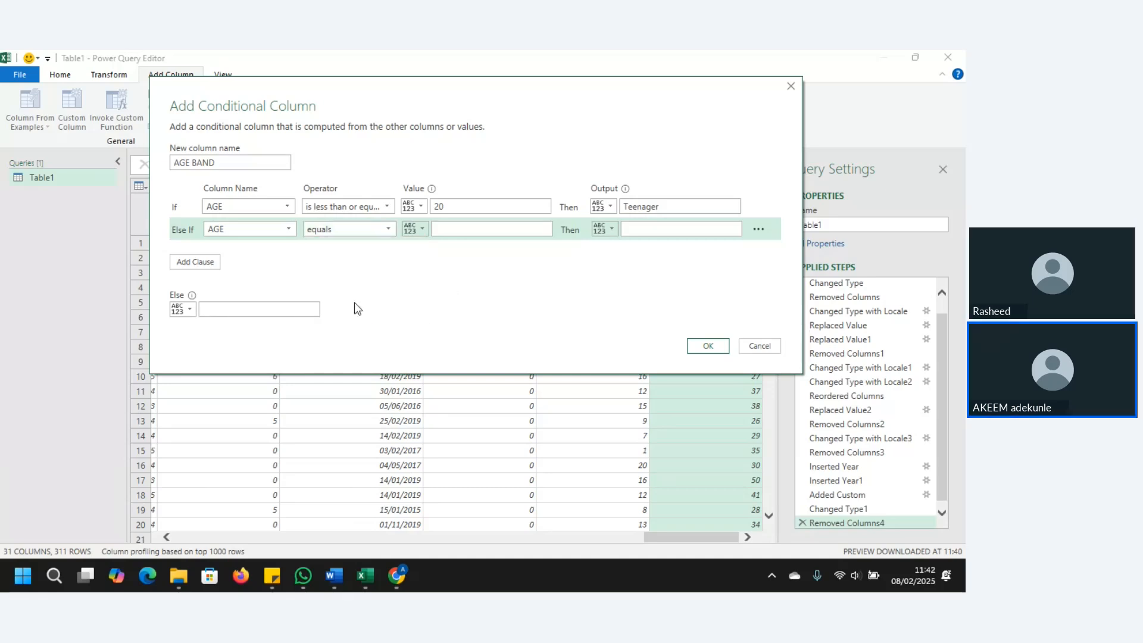
left_click(384, 224)
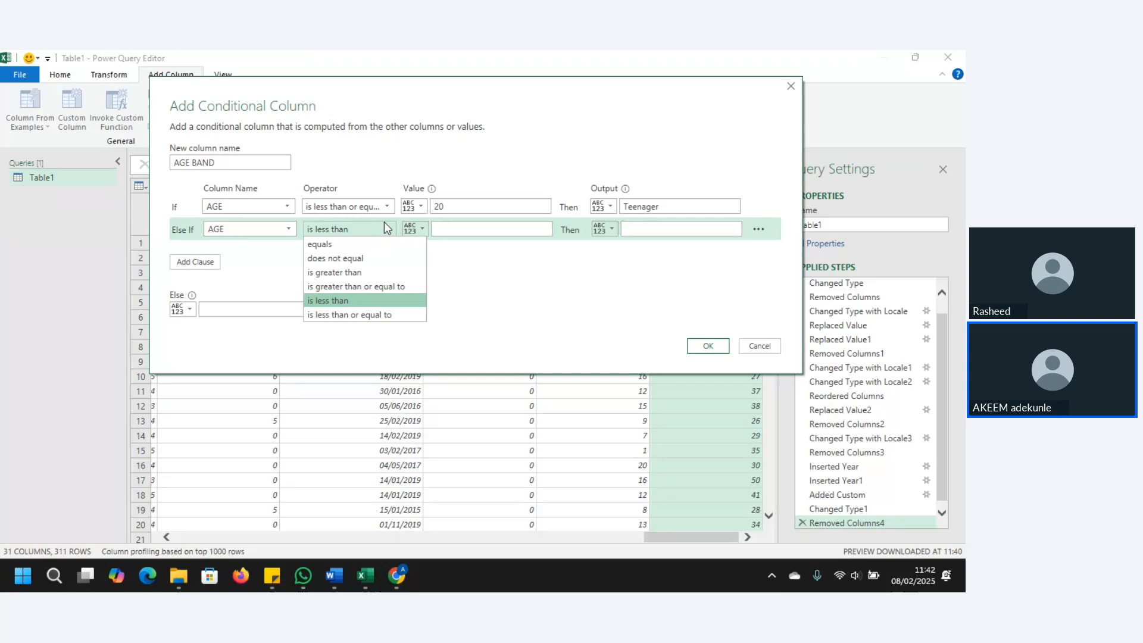
left_click(373, 312)
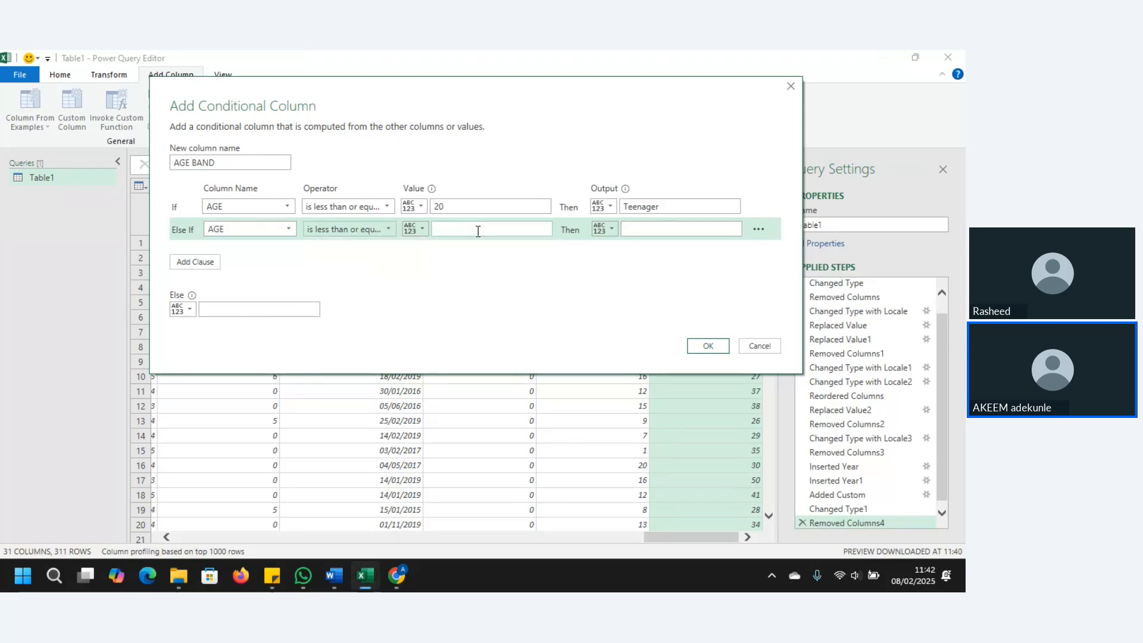
left_click(478, 231)
type("40")
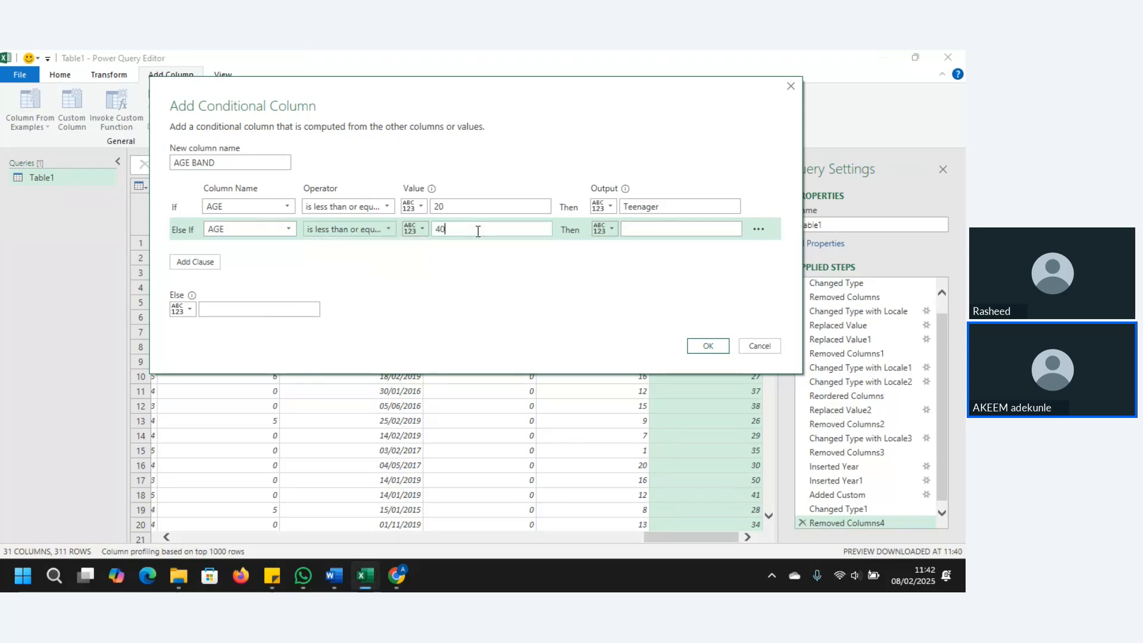
left_click(671, 232)
type("Y")
key("BackSpace")
type("Adult")
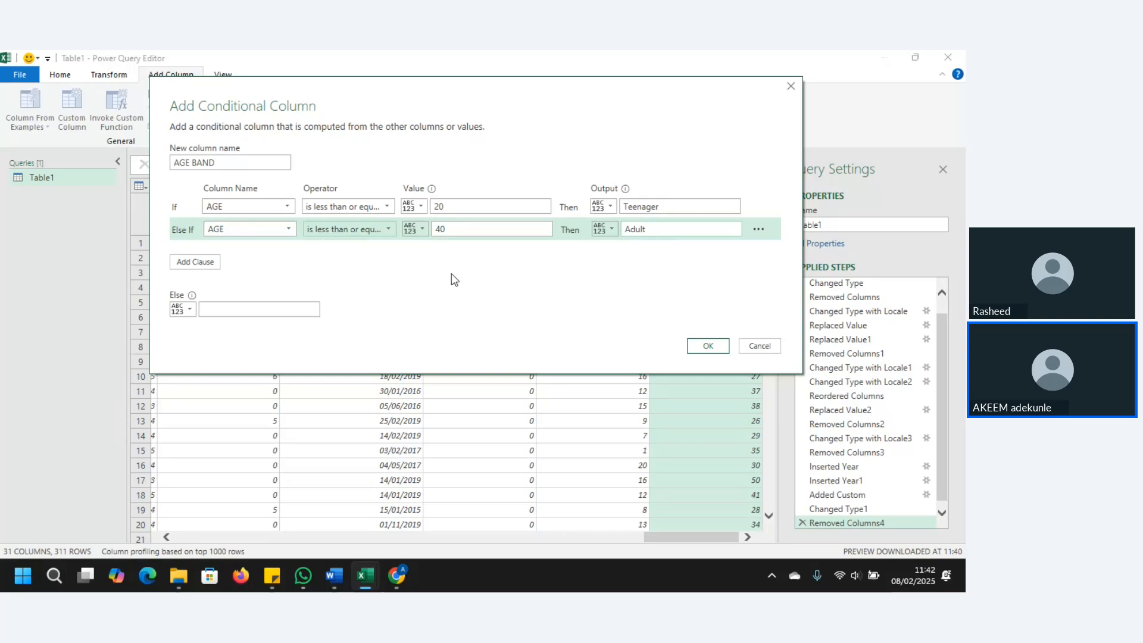
Set Elderly as the output for all other ages and create the AGE BAND column
left_click(260, 307)
type("Elderly")
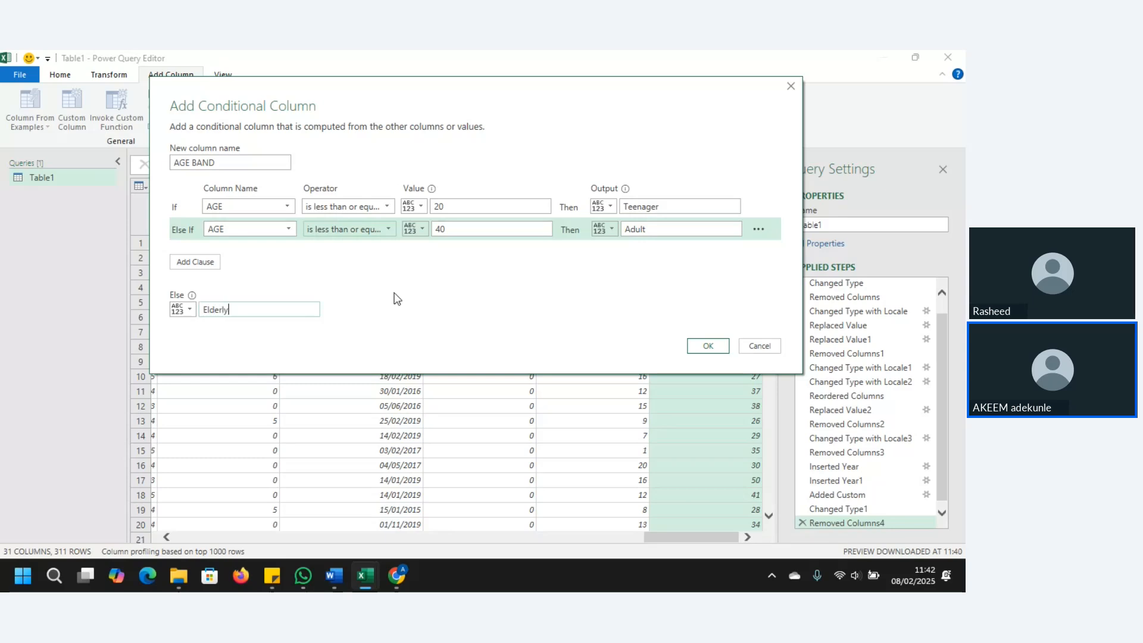
left_click(707, 346)
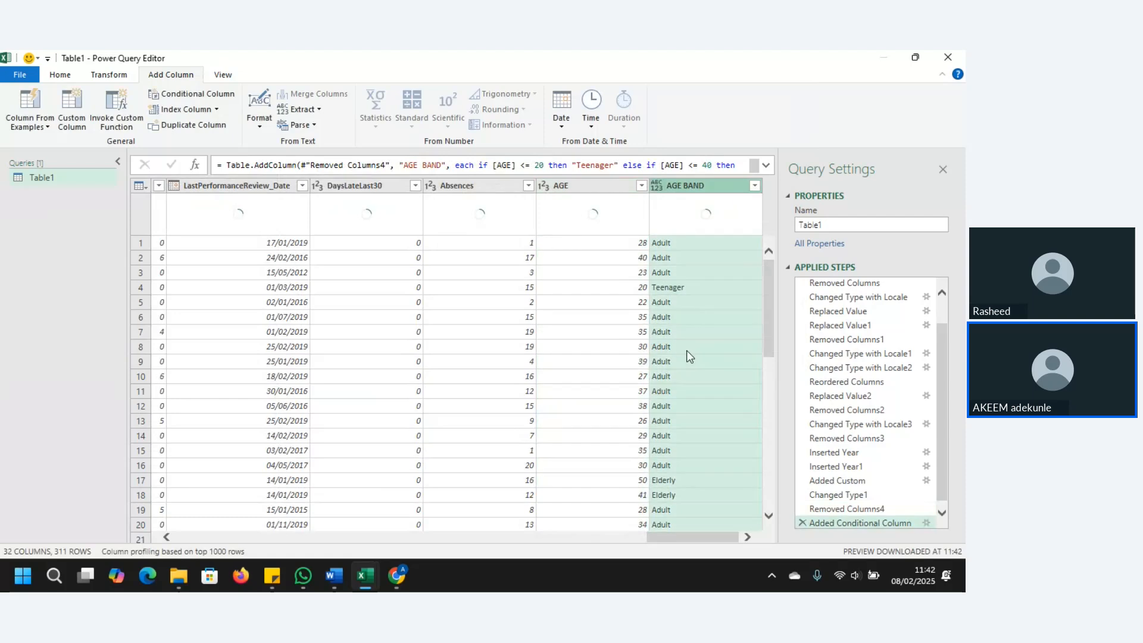
Set the data type of the AGE BAND column to Text
mouse_move(697, 198)
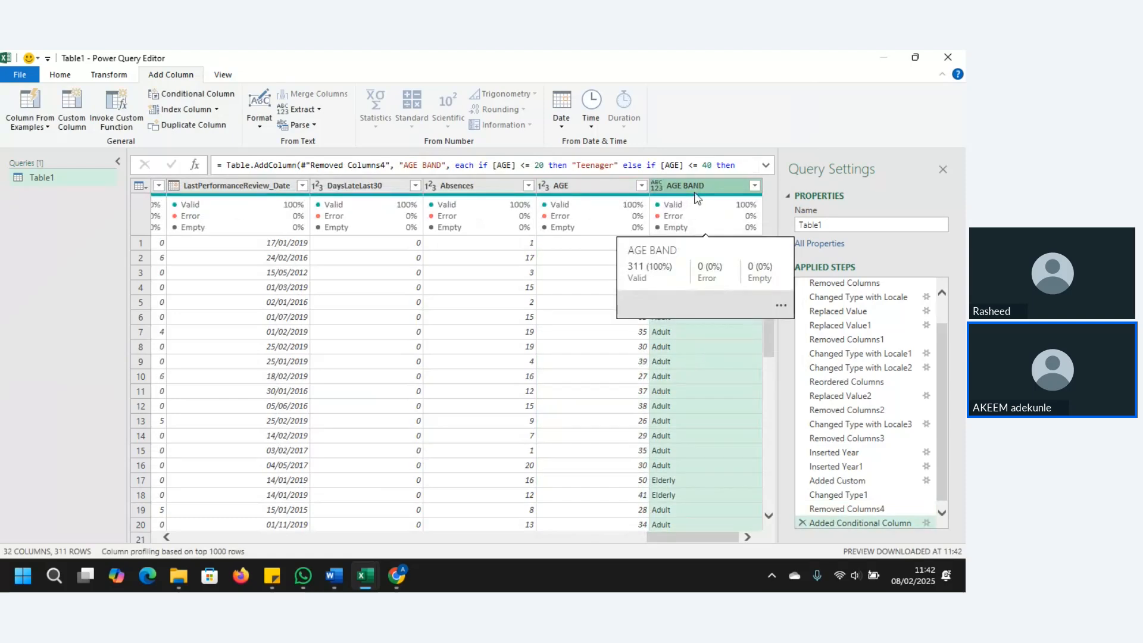
left_click(657, 188)
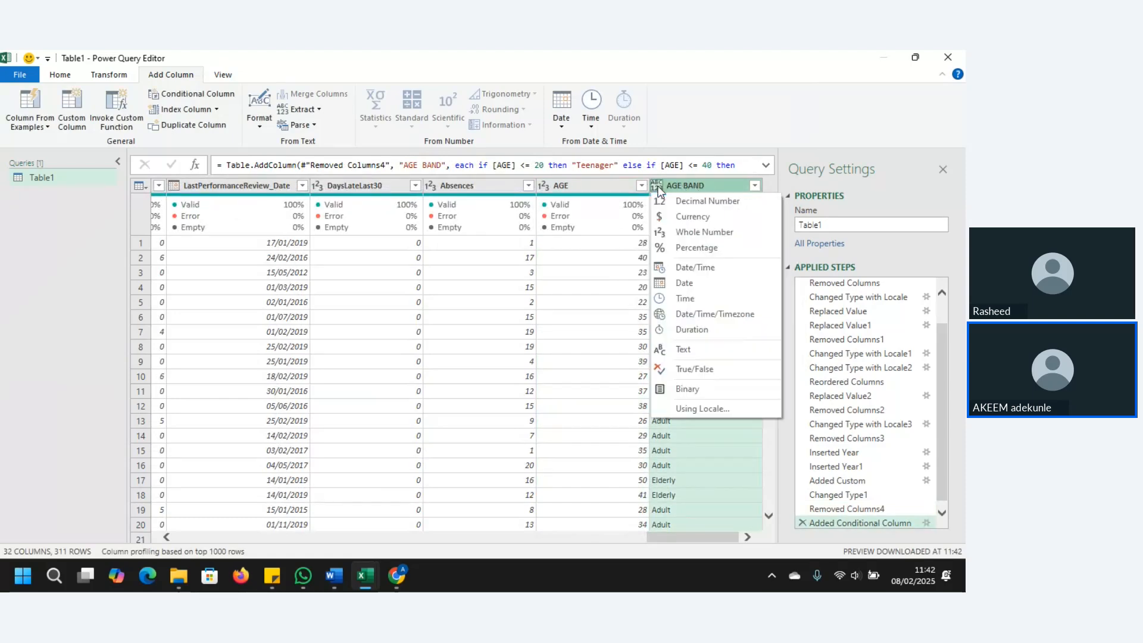
left_click(684, 349)
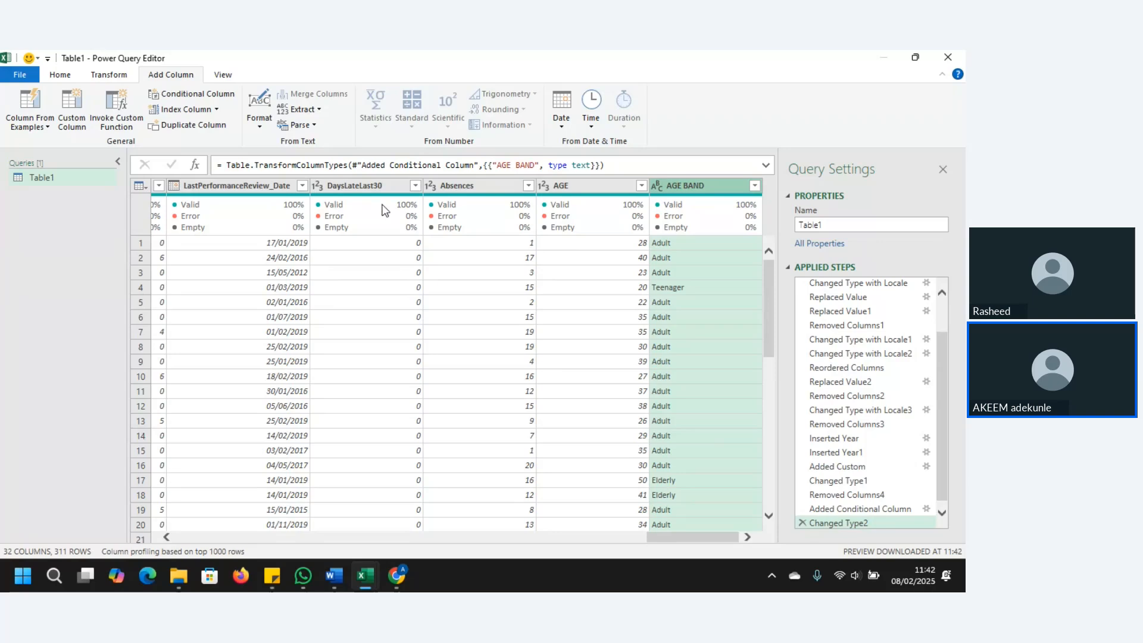
Remove the EmpStatusID and PerfScoreID columns from the table
left_click(365, 185)
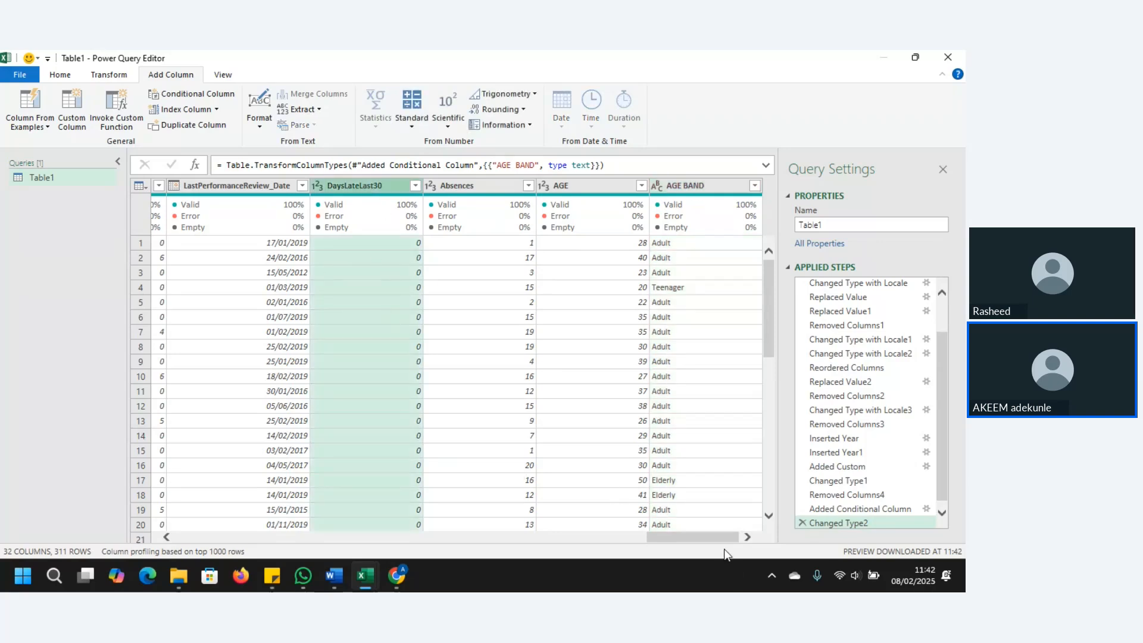
left_click(698, 523)
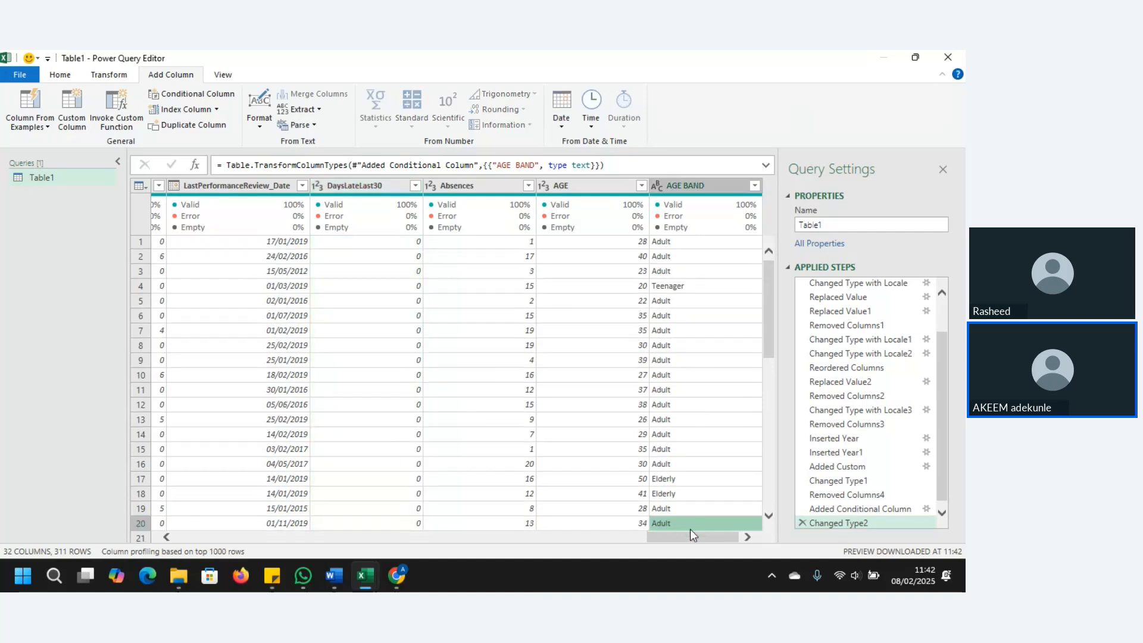
left_click_drag(675, 538, 107, 533)
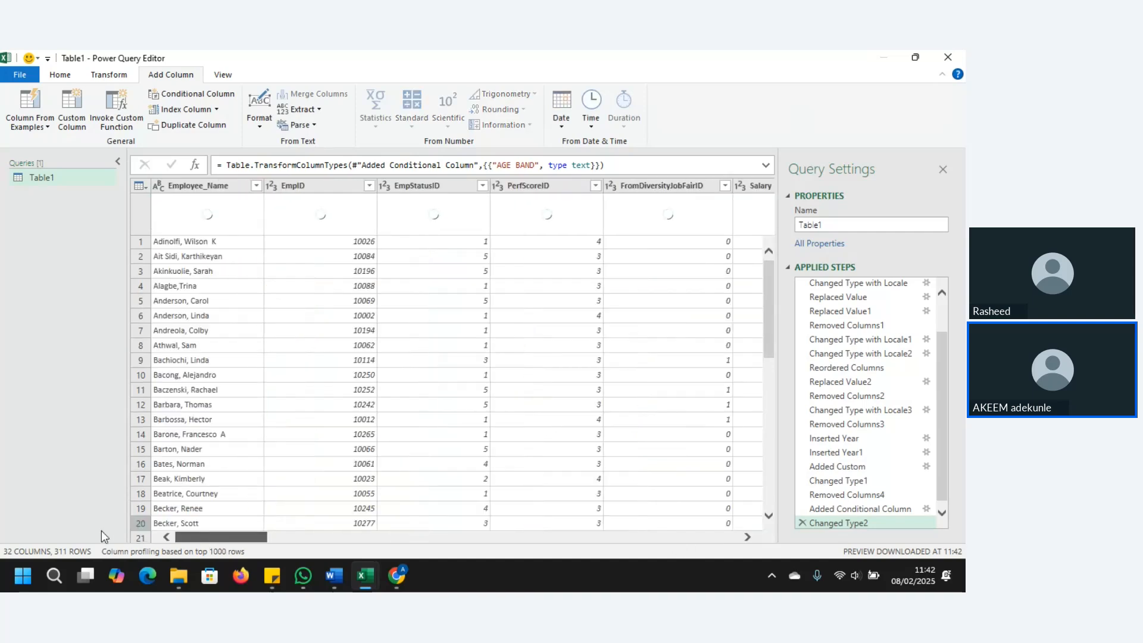
left_click(425, 185)
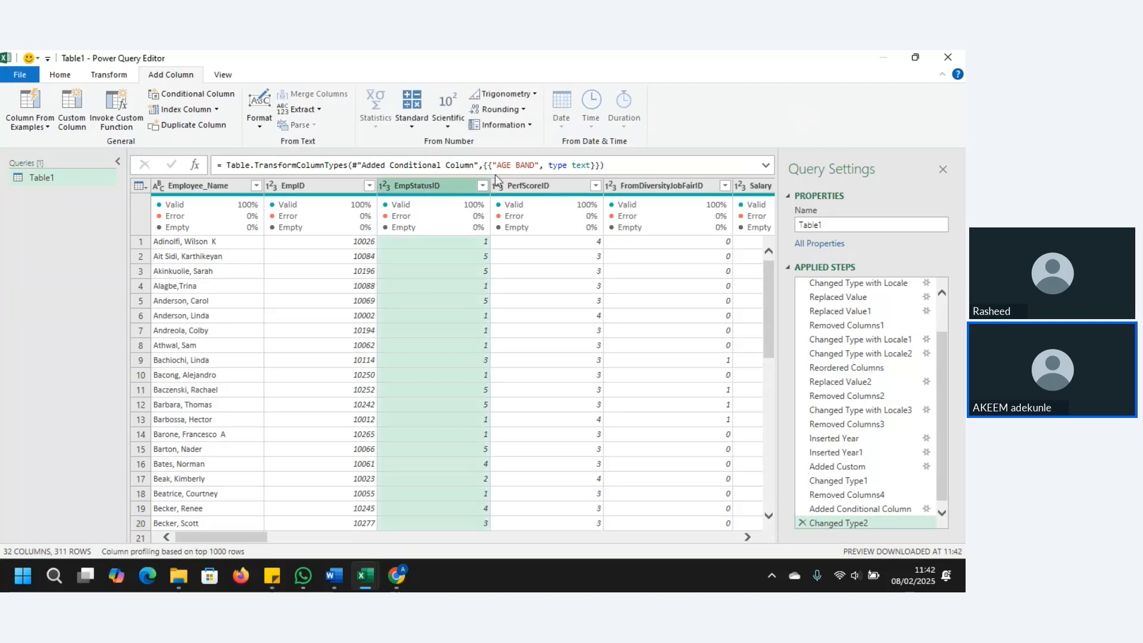
left_click(570, 185, "ctrl")
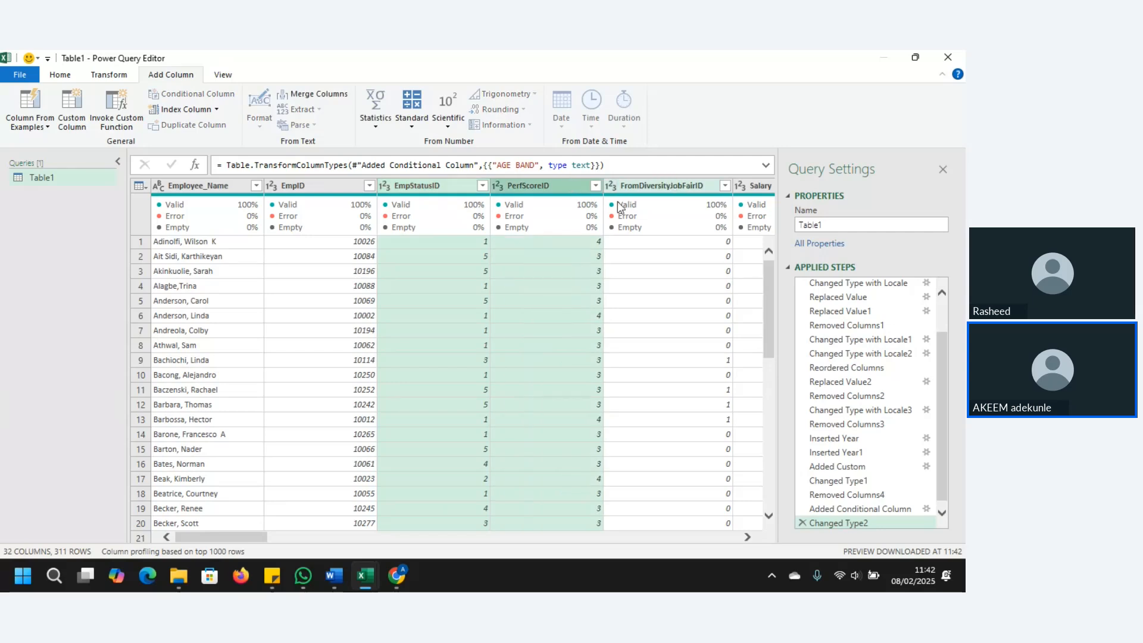
right_click(421, 187)
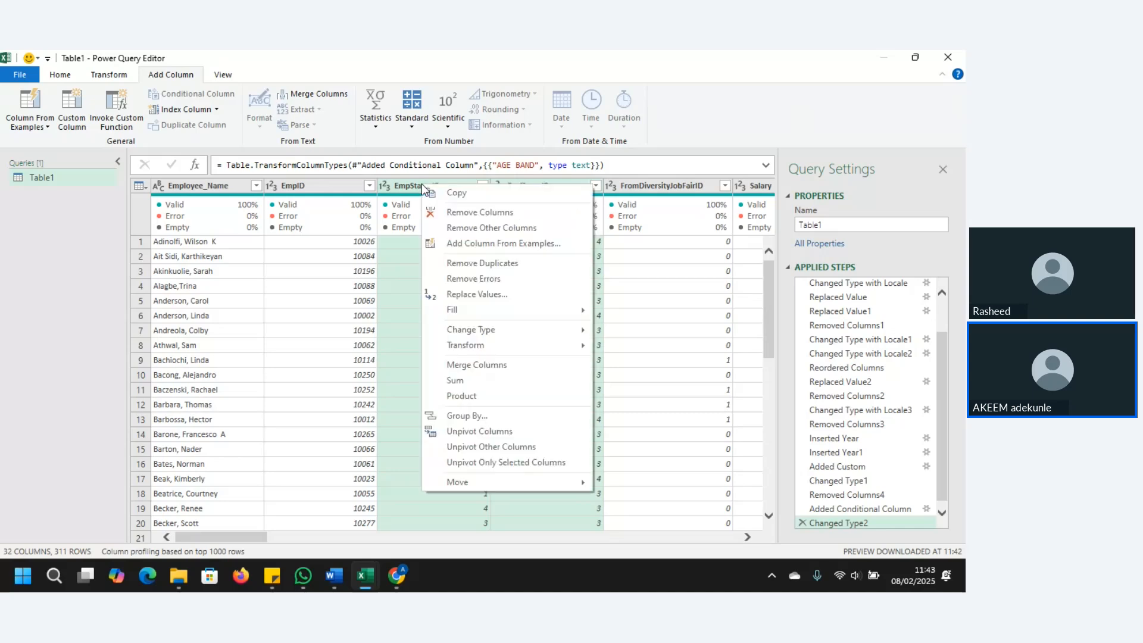
left_click(485, 213)
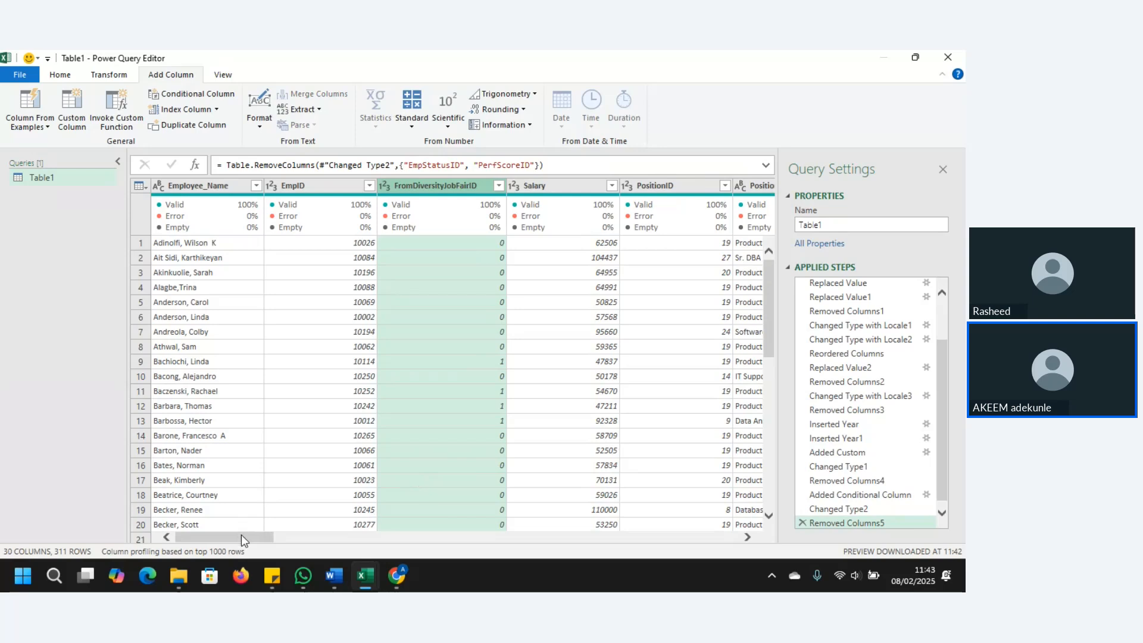
Close the query editor and load the cleaned Table1 query into the workbook
left_click_drag(241, 534, 108, 513)
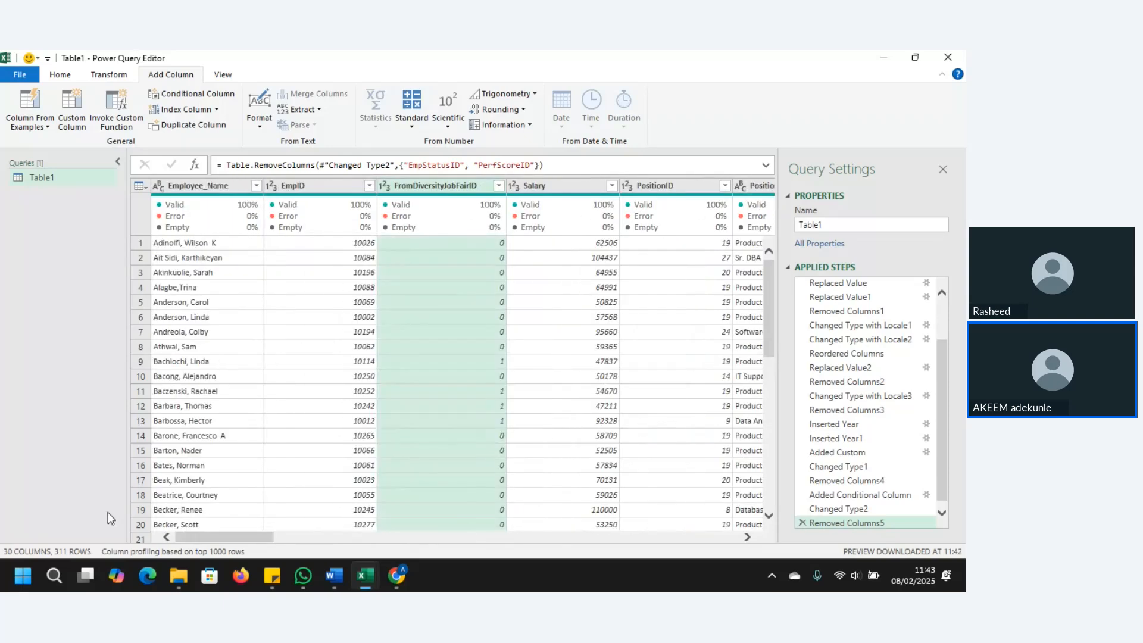
left_click(52, 73)
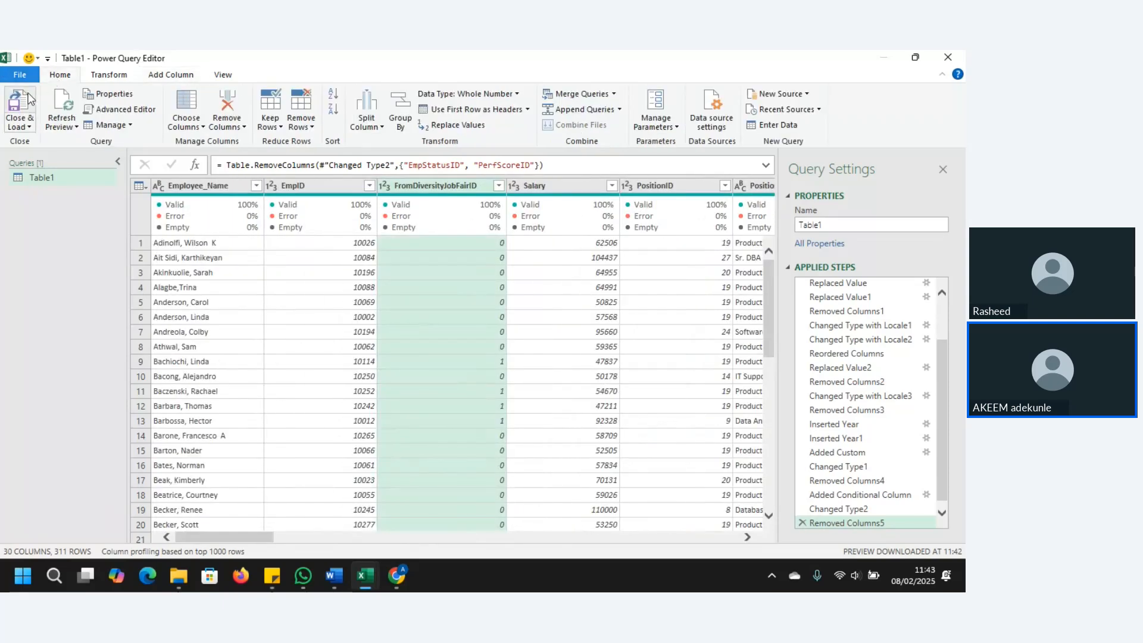
left_click(26, 127)
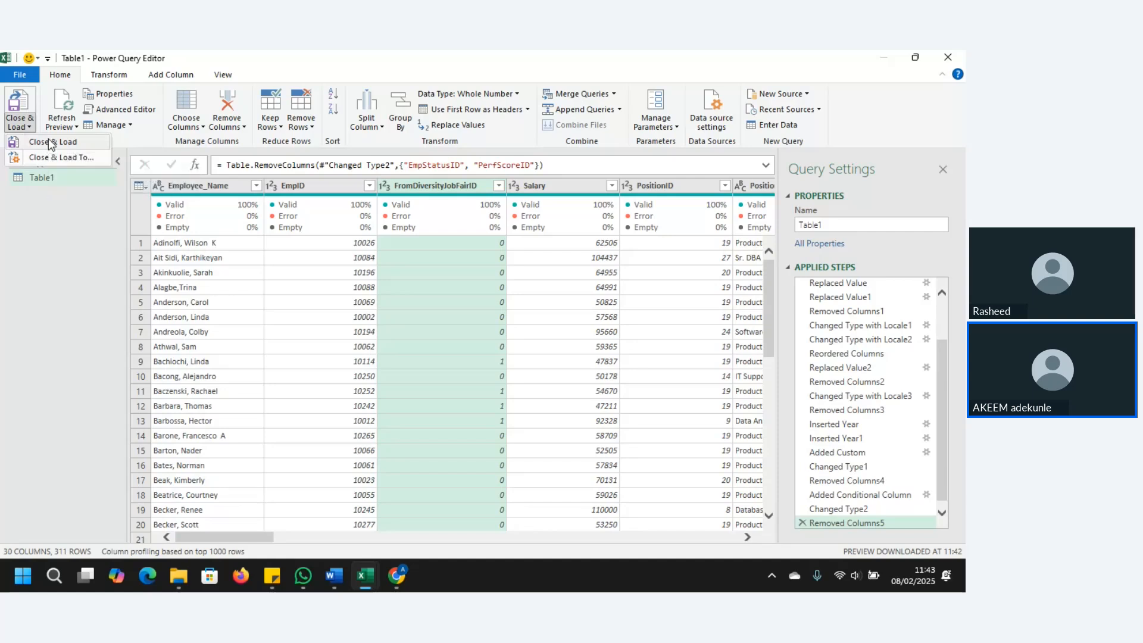
left_click(48, 141)
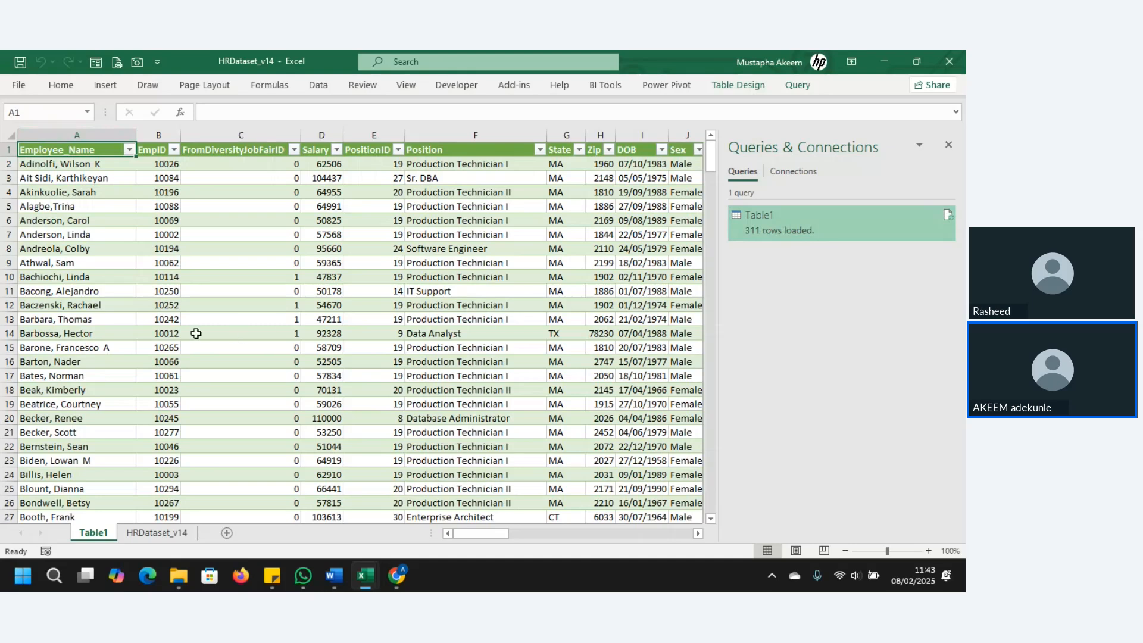
Compare the loaded Table1 sheet with the HRDataset_v14 sheet and review its columns through AGE BAND
left_click(154, 535)
left_click(98, 534)
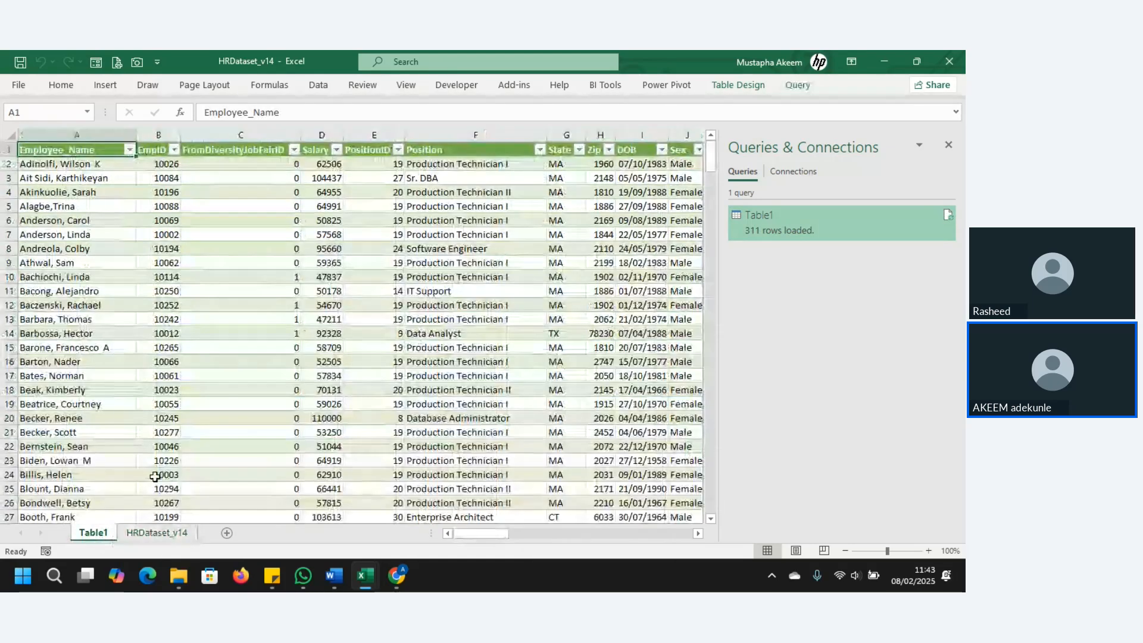
left_click(167, 455)
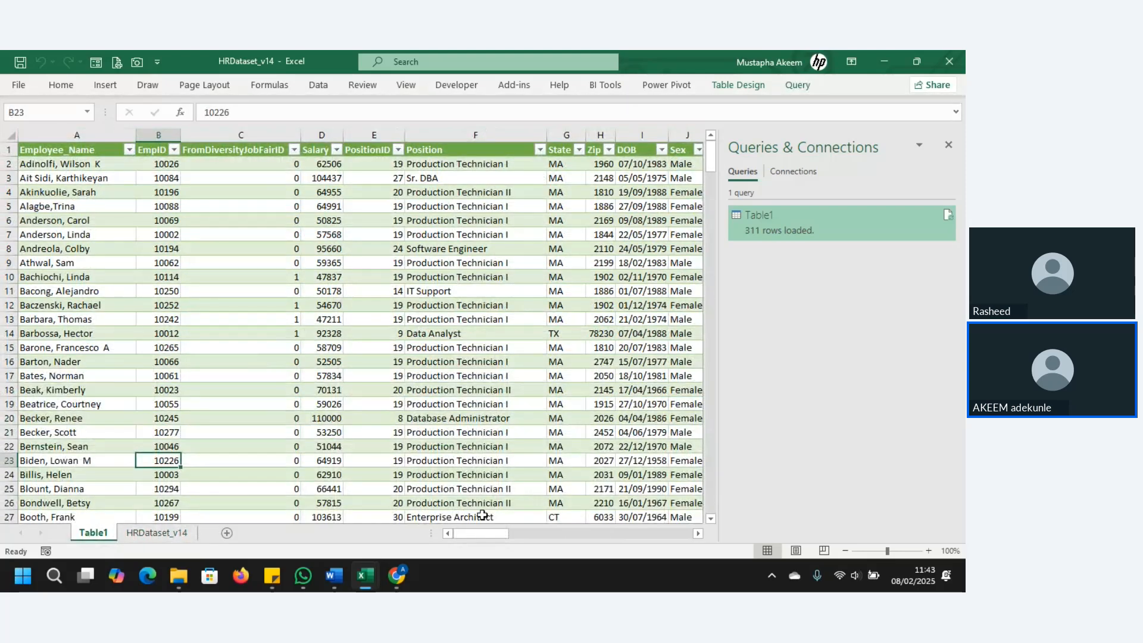
left_click(483, 536)
left_click_drag(483, 536, 669, 511)
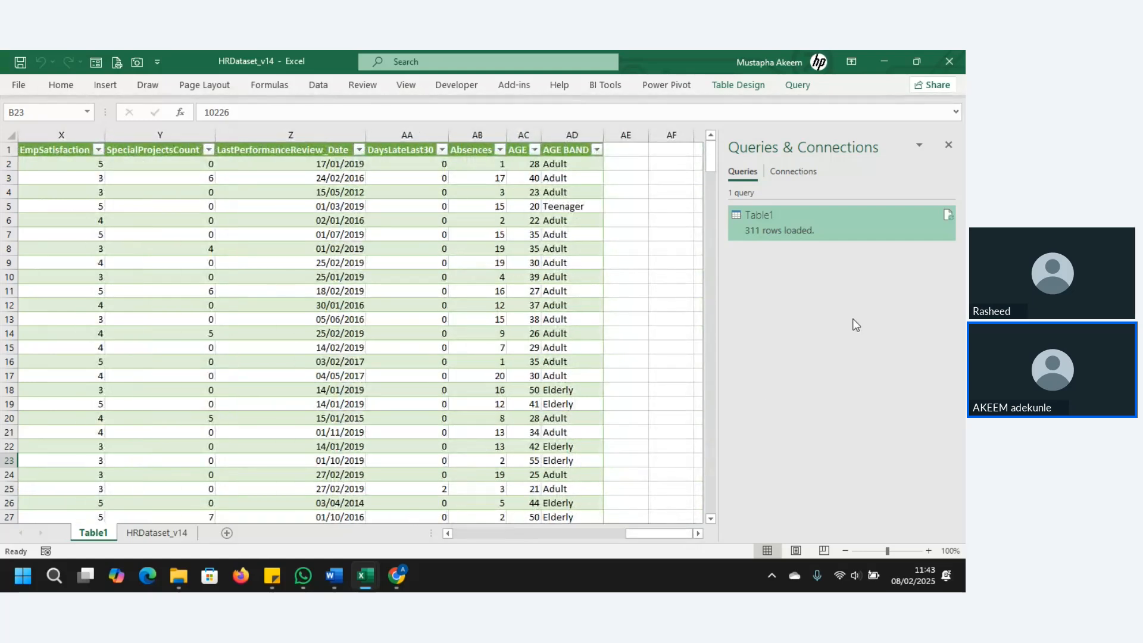
Reopen the Table1 query for editing and load it back to the worksheet without changes
right_click(843, 221)
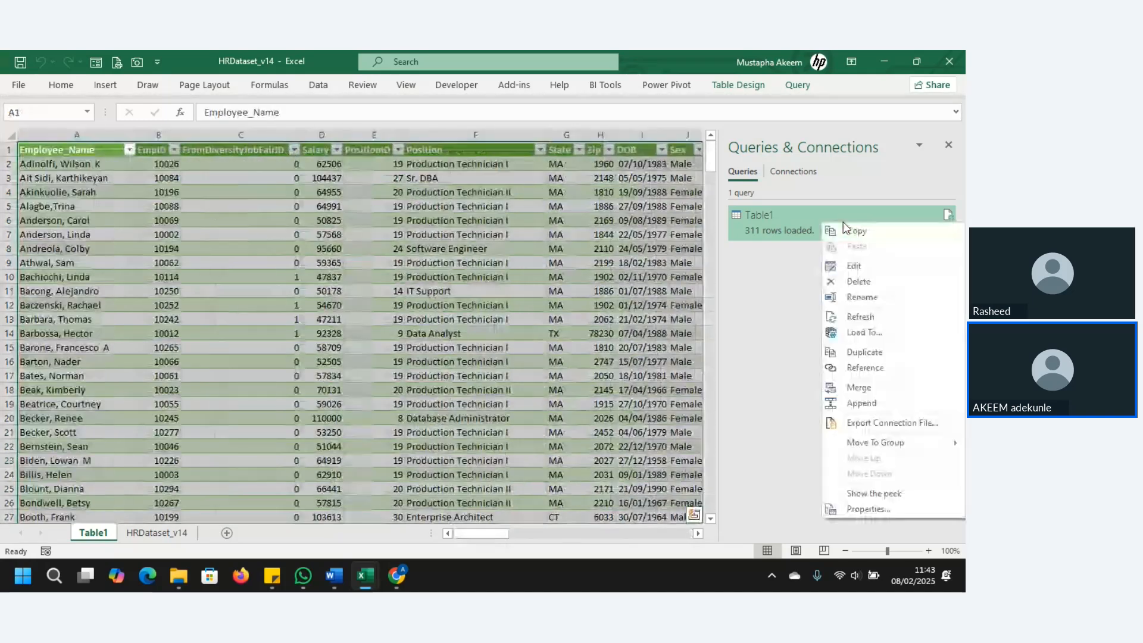
left_click(857, 266)
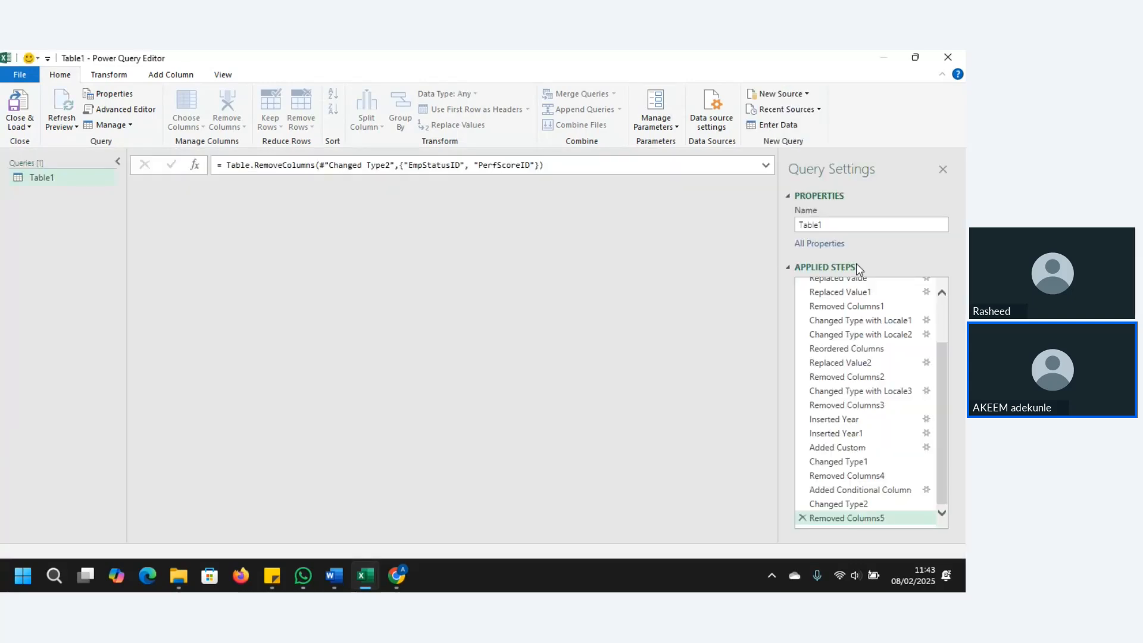
left_click(27, 125)
left_click(53, 142)
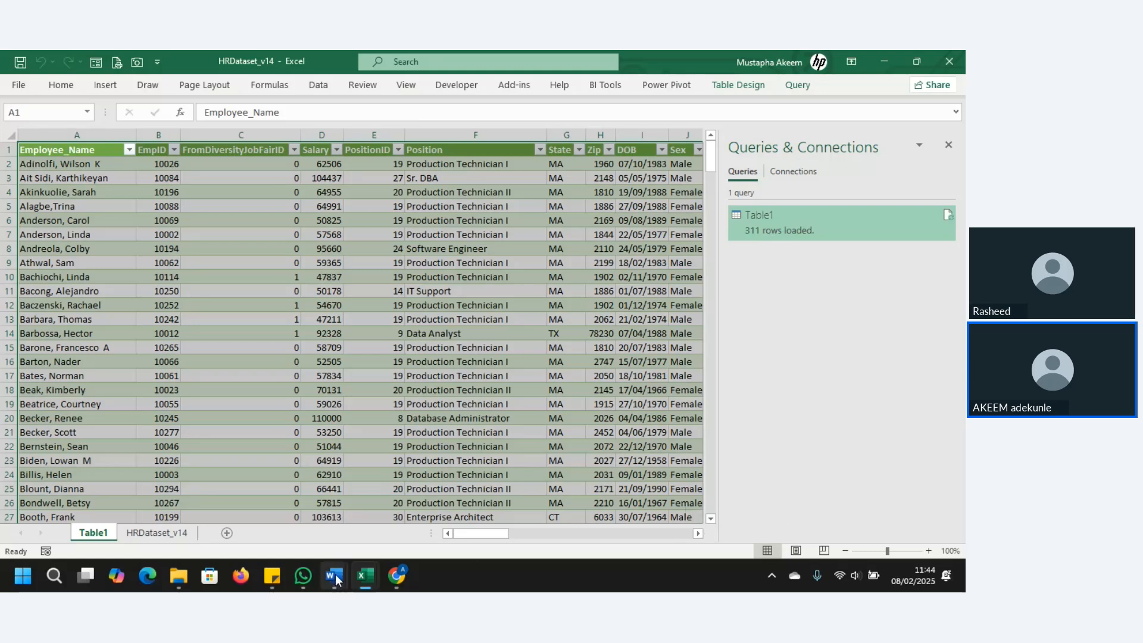
mouse_move(334, 573)
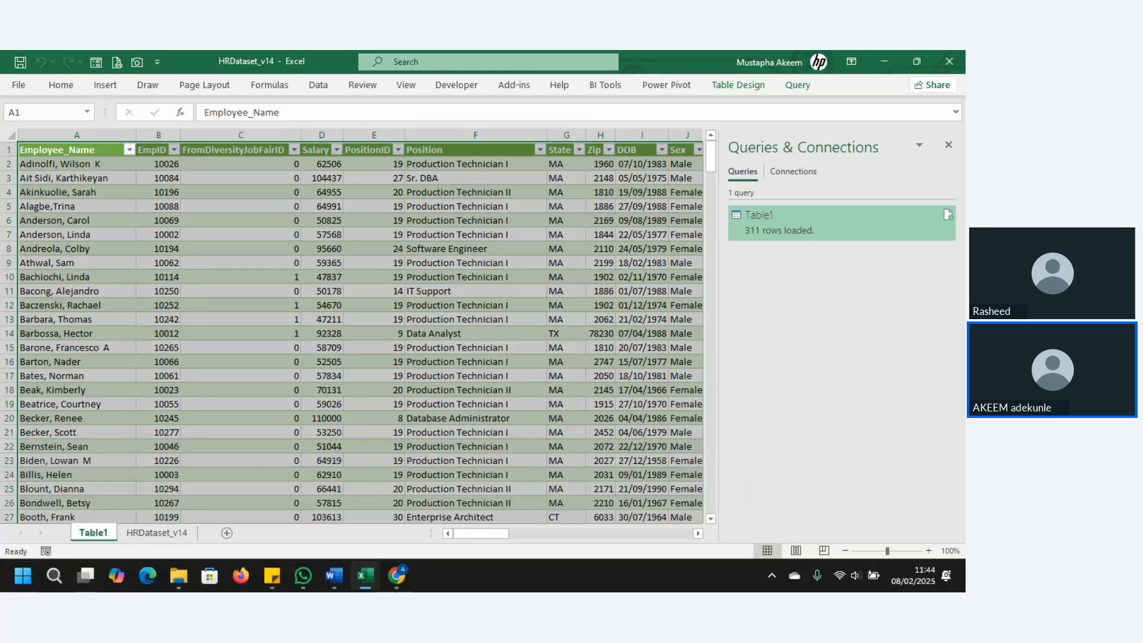